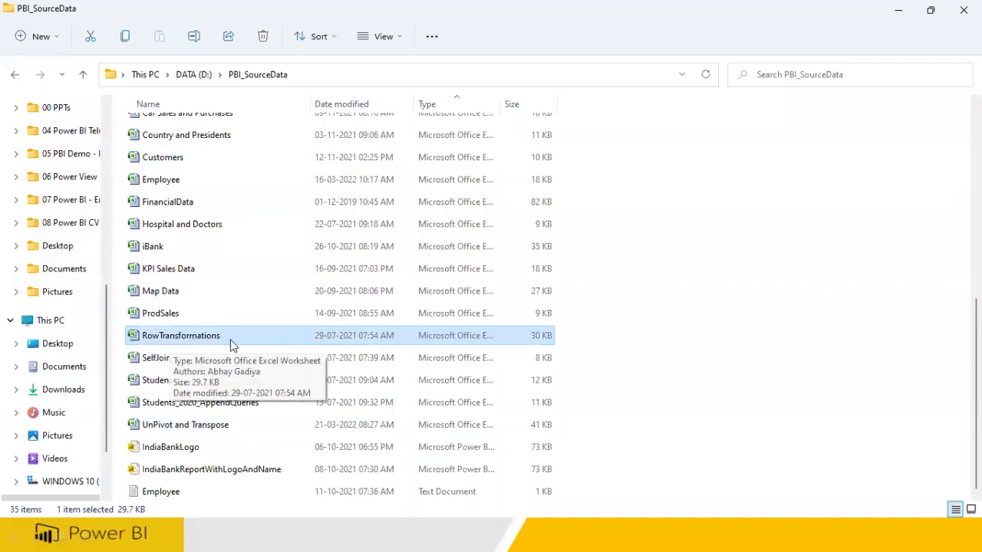
- Open the RowTransformations workbook and inspect the report title in row 1 and the column headers in row 2
double_click(233, 337)
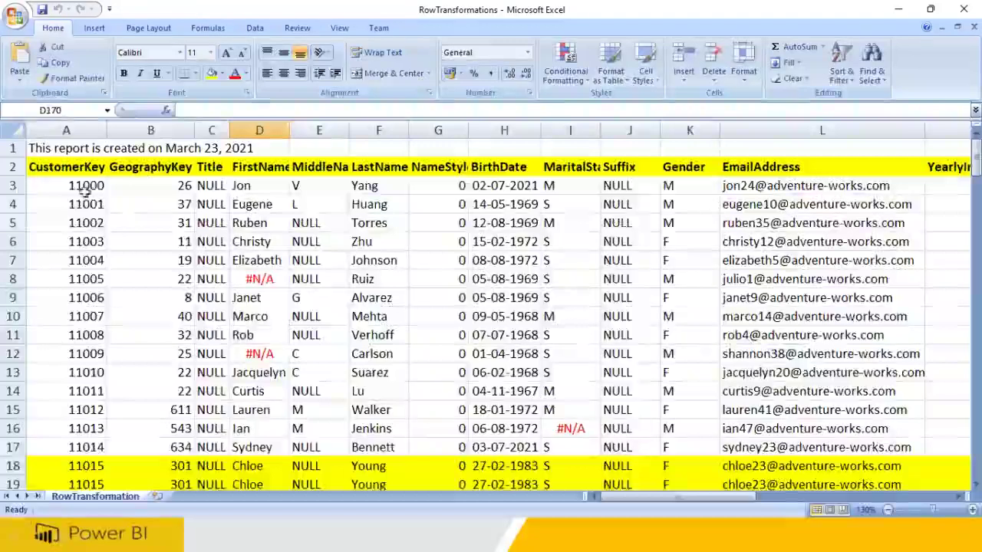
left_click(11, 147)
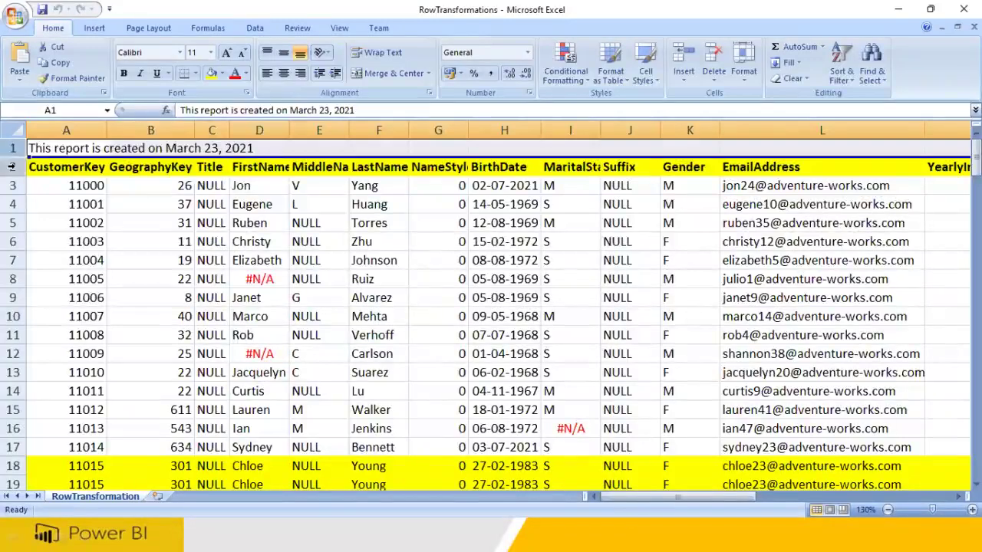
left_click(11, 167)
left_click(12, 148)
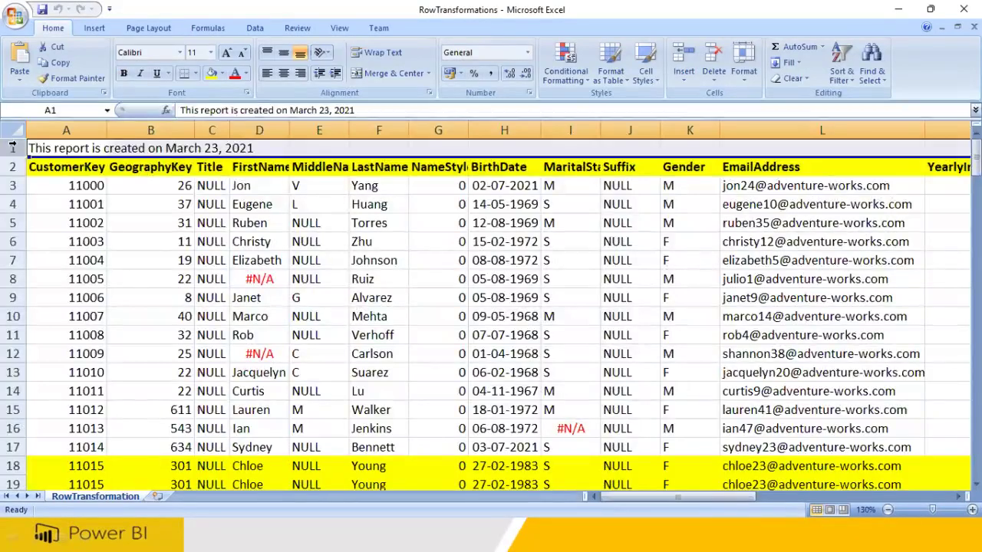
- Examine the end-of-report footer in row 163 and the empty cells along that row
scroll(125, 285, "down", 19)
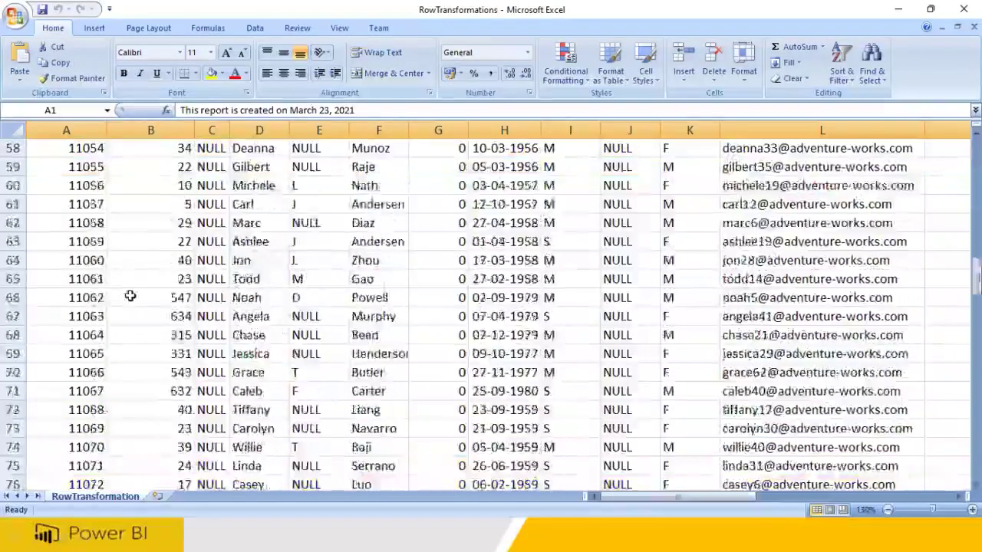
scroll(131, 296, "down", 20)
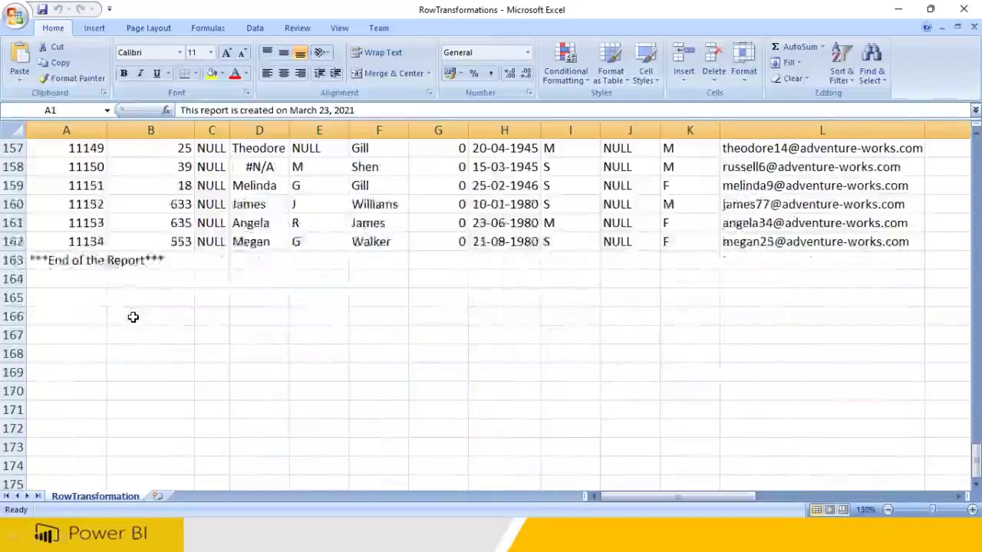
left_click(12, 260)
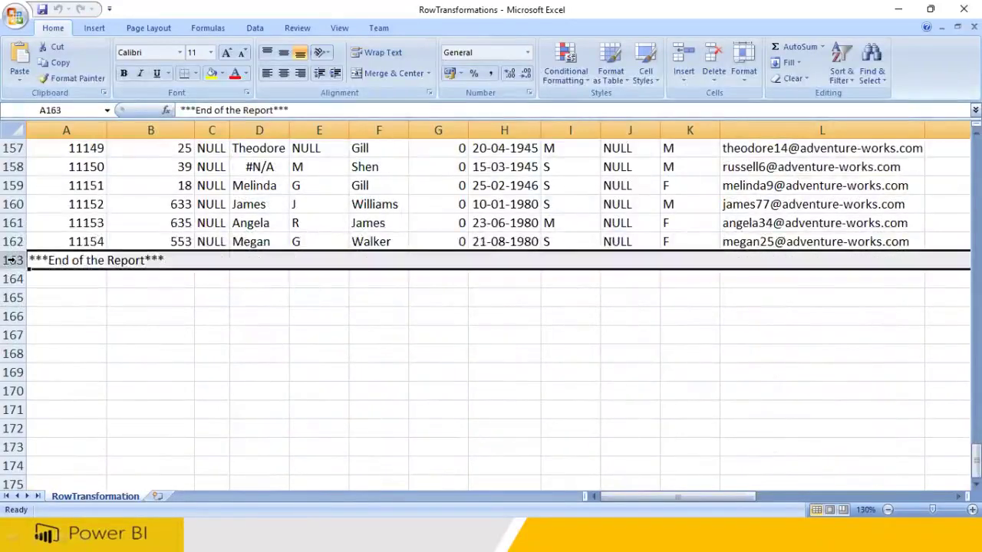
left_click(347, 260)
left_click(388, 260)
left_click(453, 260)
left_click(521, 260)
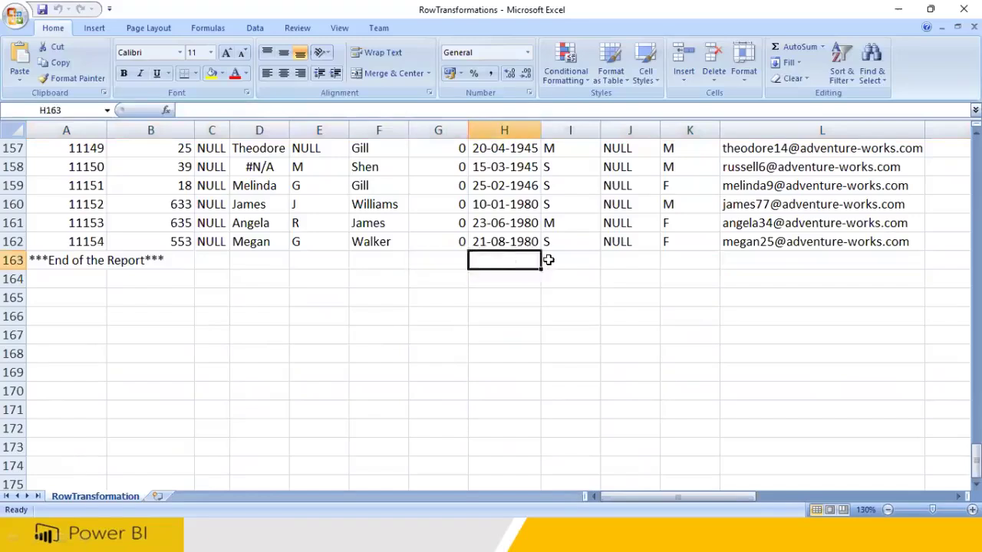
left_click(549, 260)
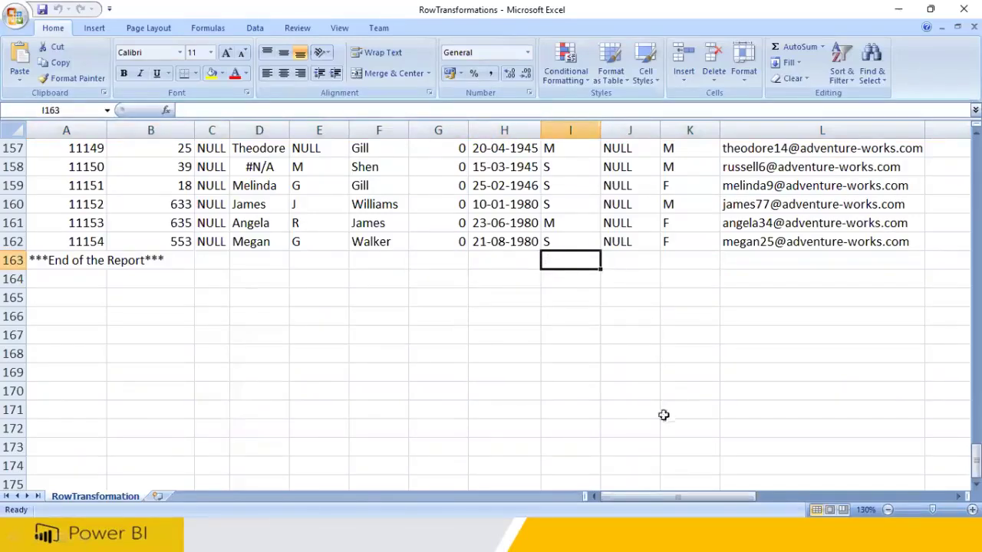
- Total the YearlyIncome column in cell M163 with =SUM(M3:M162)
left_click_drag(667, 493, 725, 495)
left_click(805, 257)
scroll(800, 250, "up", 20)
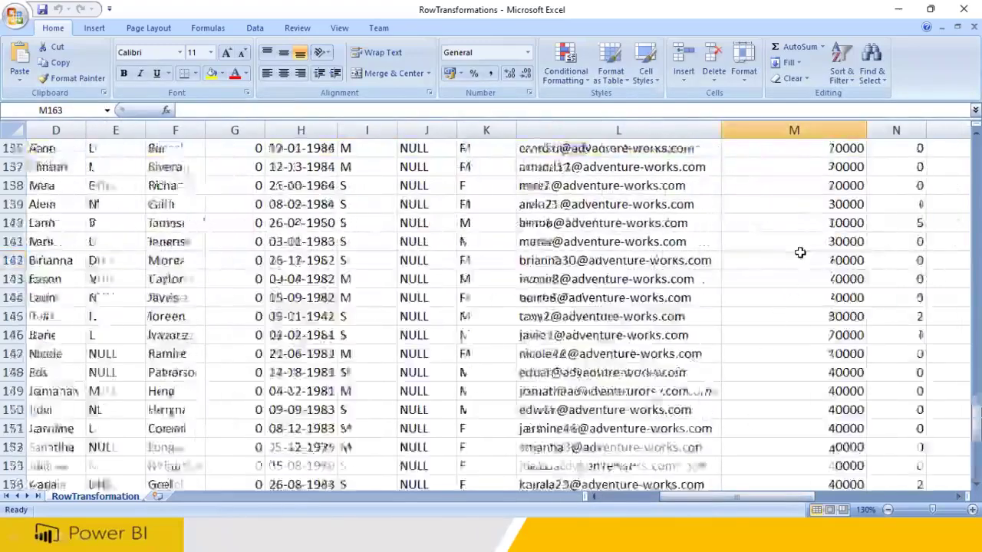
scroll(798, 243, "up", 15)
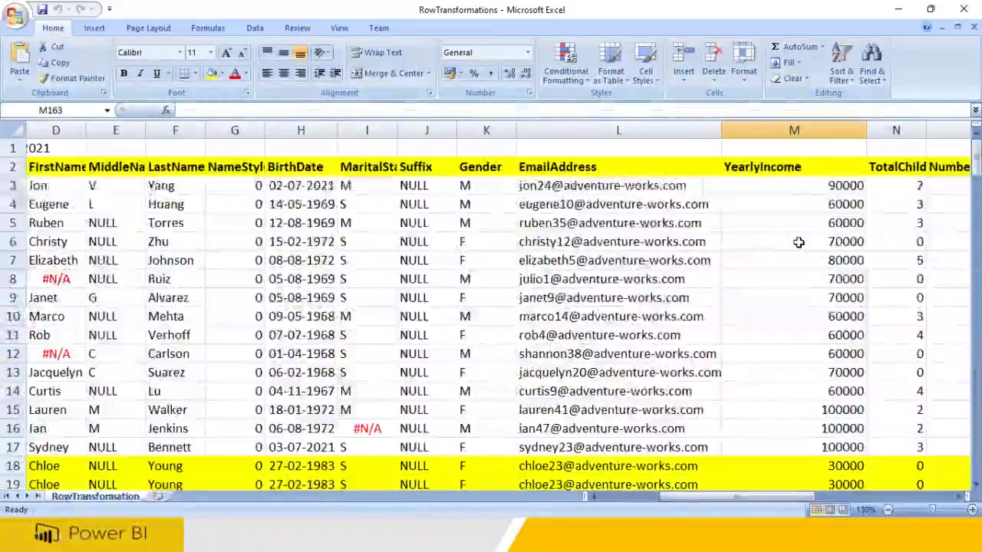
key("ctrl+shift+Up")
left_click(783, 47)
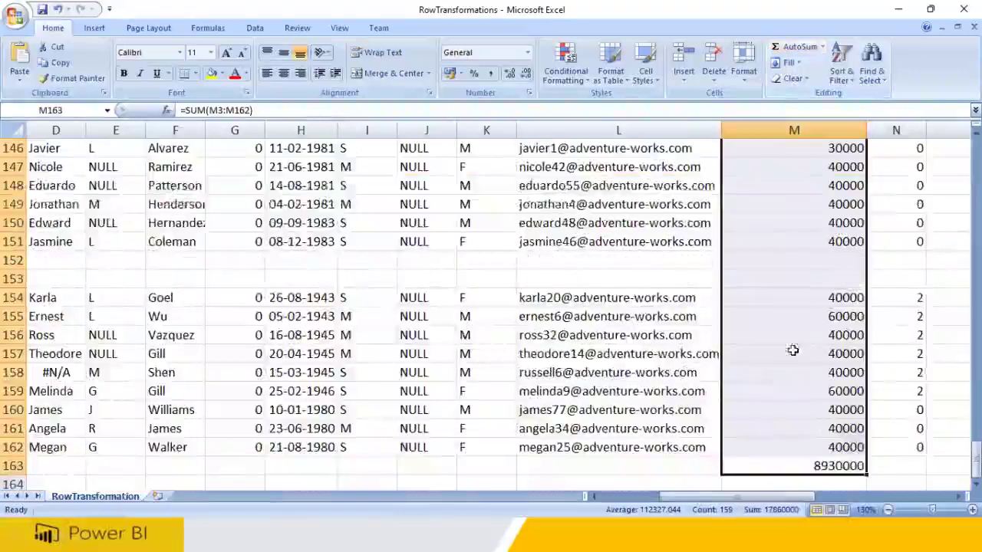
scroll(797, 360, "down", 5)
left_click(798, 190)
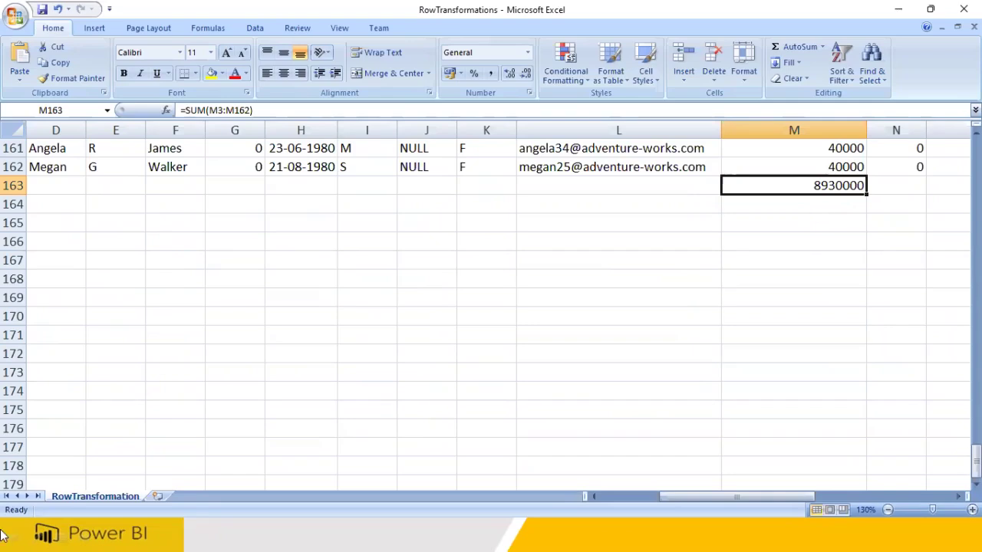
- Examine the complete footer row 163 and the blank rows 152 and 153 within the customer data
left_click(627, 495)
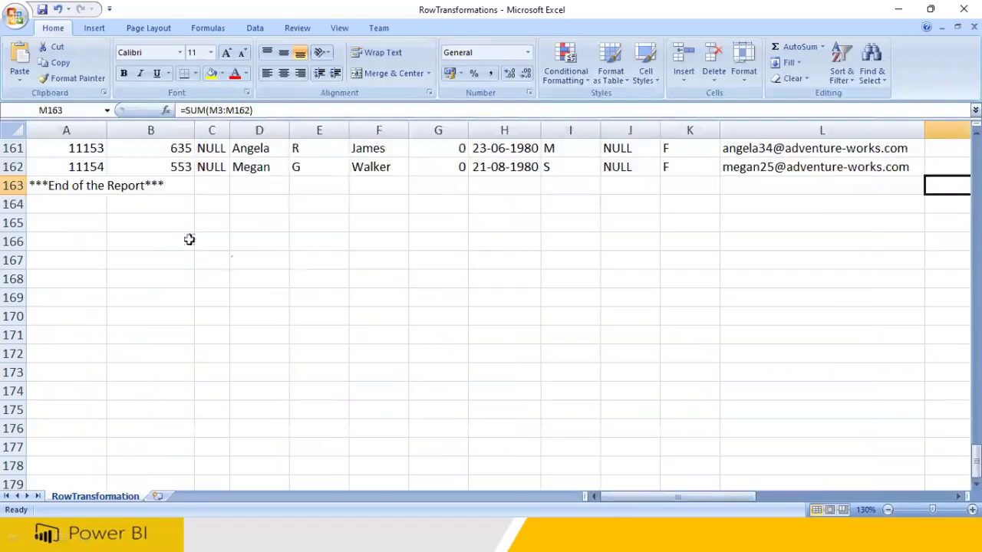
left_click(25, 193)
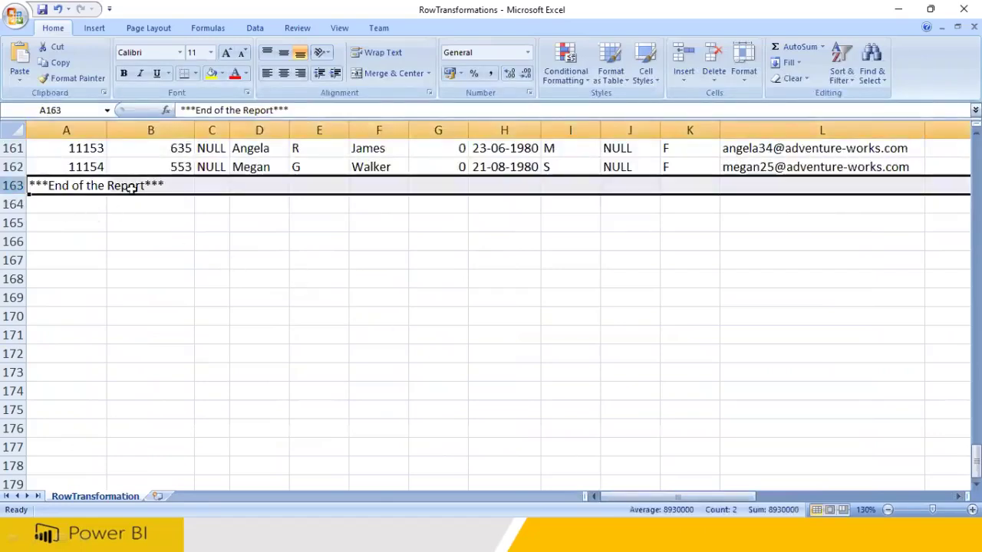
left_click_drag(687, 495, 844, 494)
left_click(652, 495)
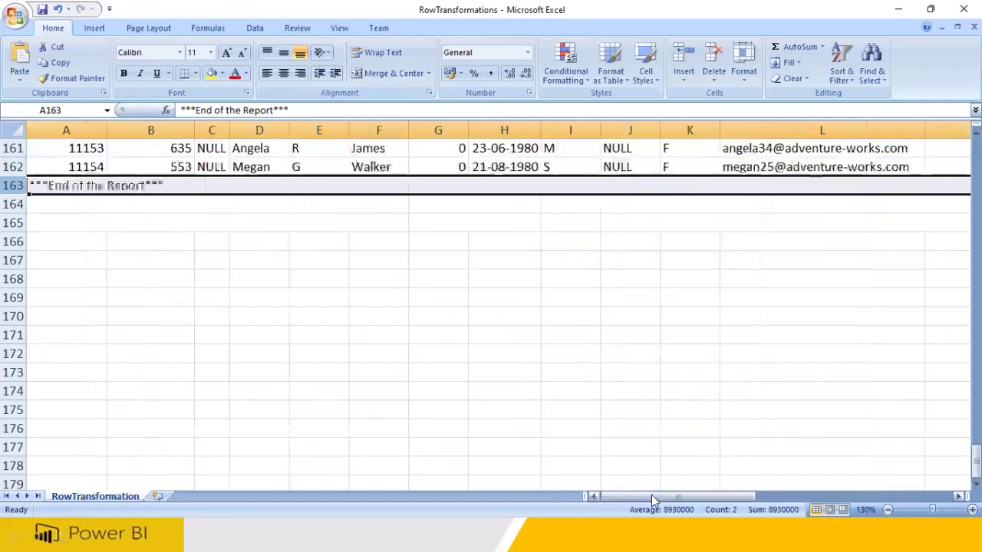
scroll(498, 286, "up", 3)
left_click_drag(83, 314, 798, 340)
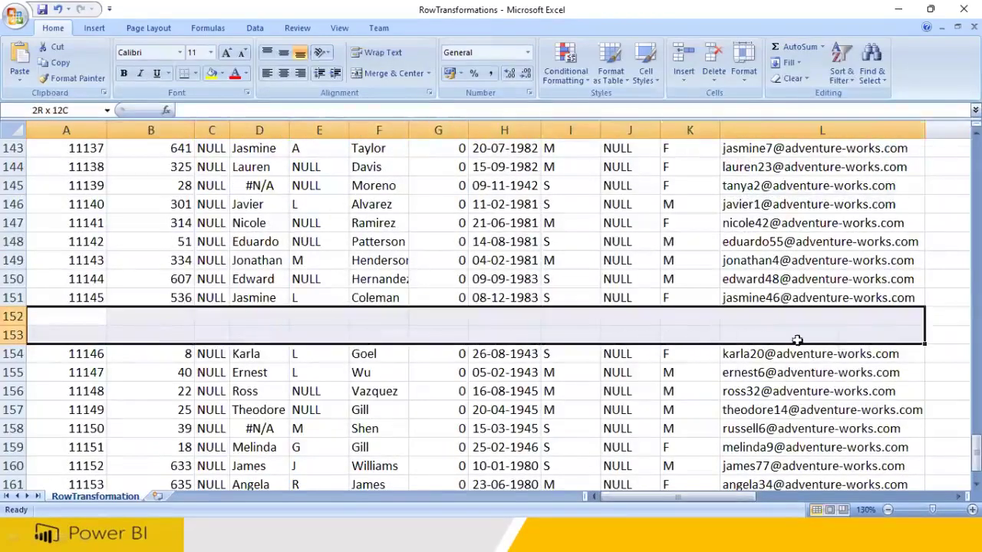
mouse_move(606, 497)
left_mouse_down()
mouse_move(798, 496)
mouse_move(606, 496)
left_mouse_up()
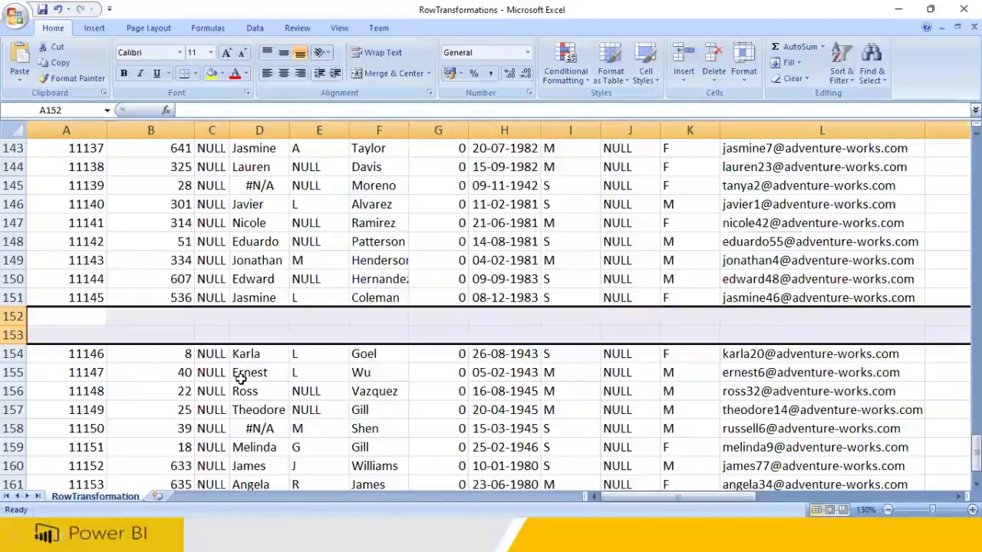
- Colour the #N/A errors in FirstName cells D145 and D158 red
left_click(261, 186)
left_click(235, 73)
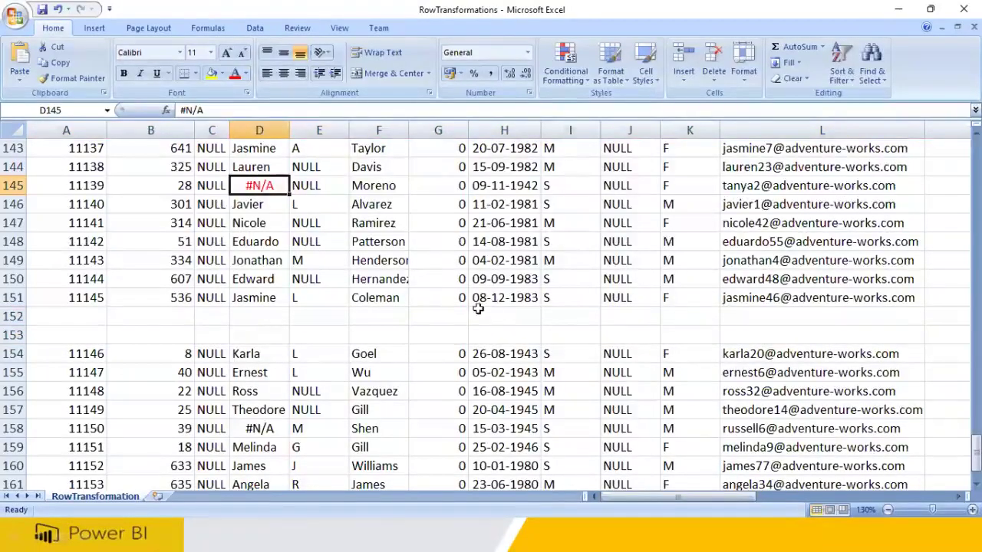
scroll(491, 316, "down", 3)
left_click(267, 257)
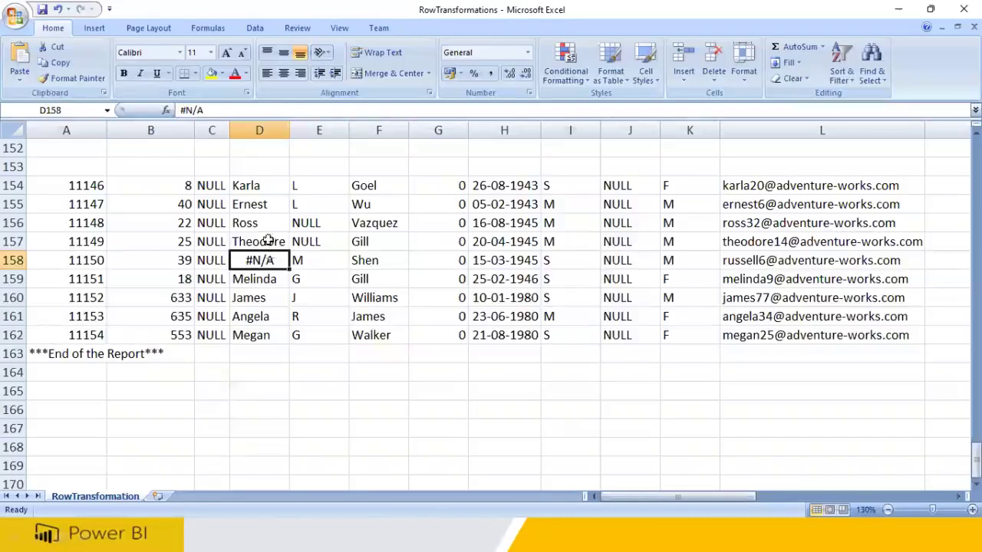
left_click(236, 75)
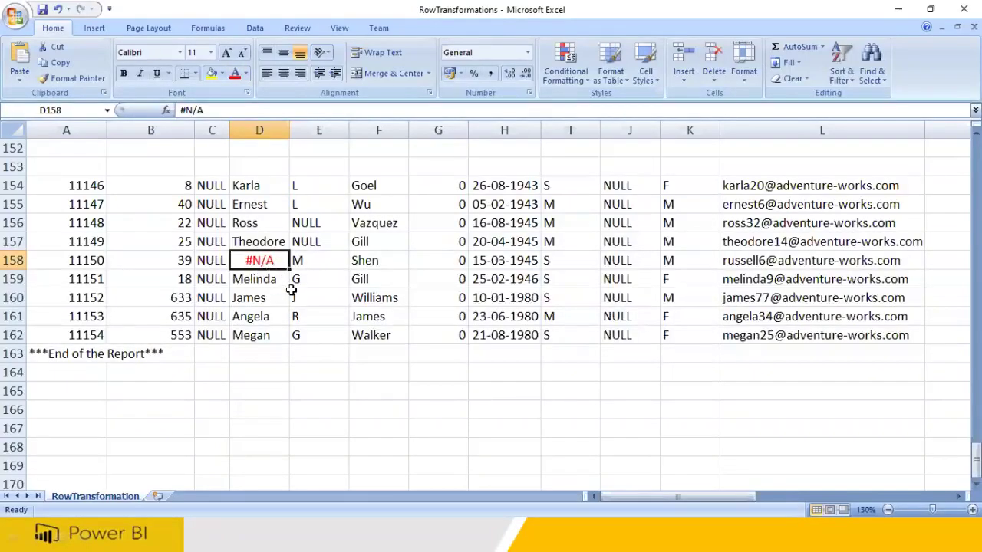
- Find the #N/A error in FirstName cell D94 and make its text red
scroll(291, 289, "up", 15)
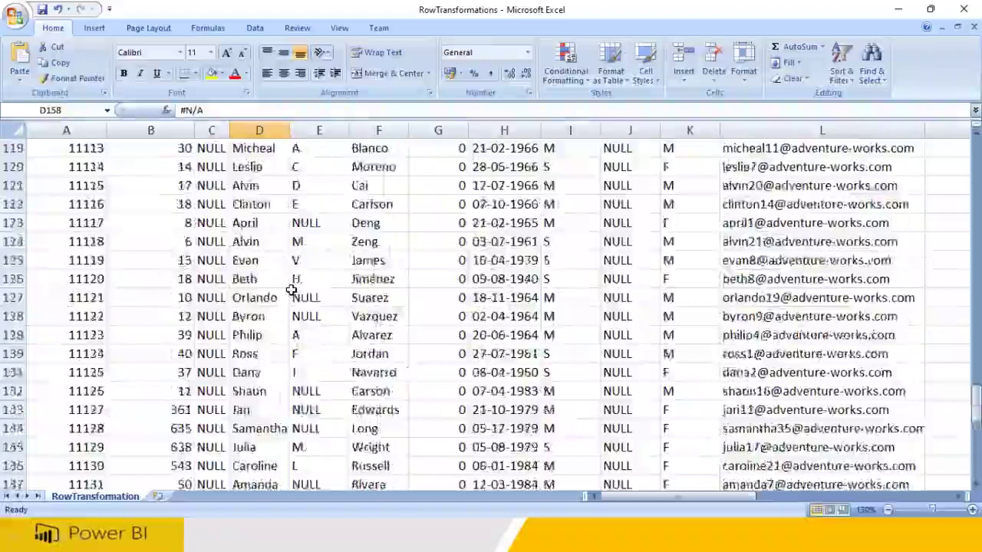
scroll(291, 290, "up", 8)
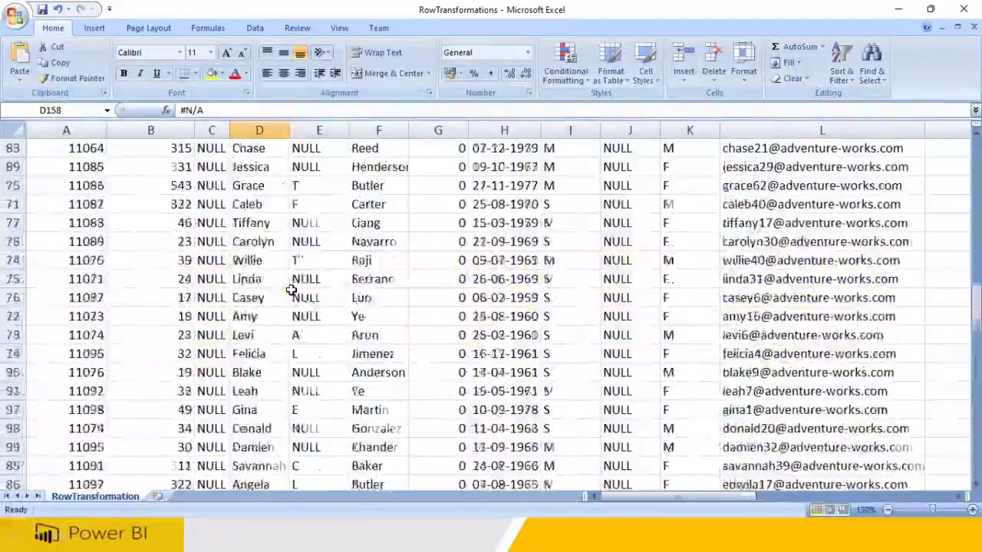
scroll(292, 290, "down", 2)
left_click(259, 353)
left_click(234, 73)
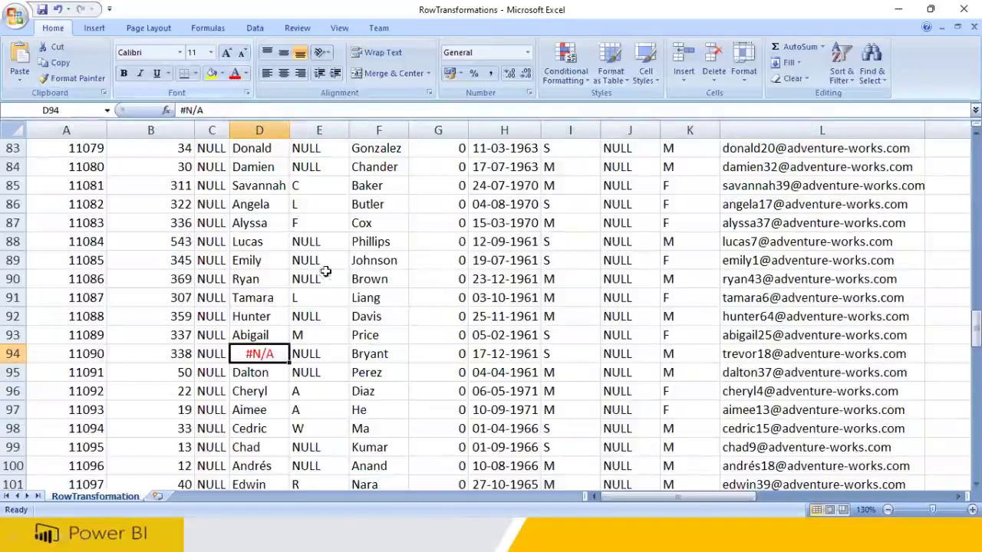
- Apply red font colour to the #N/A errors in marital status cell I39 and EmailAddress cell L44
scroll(555, 307, "up", 20)
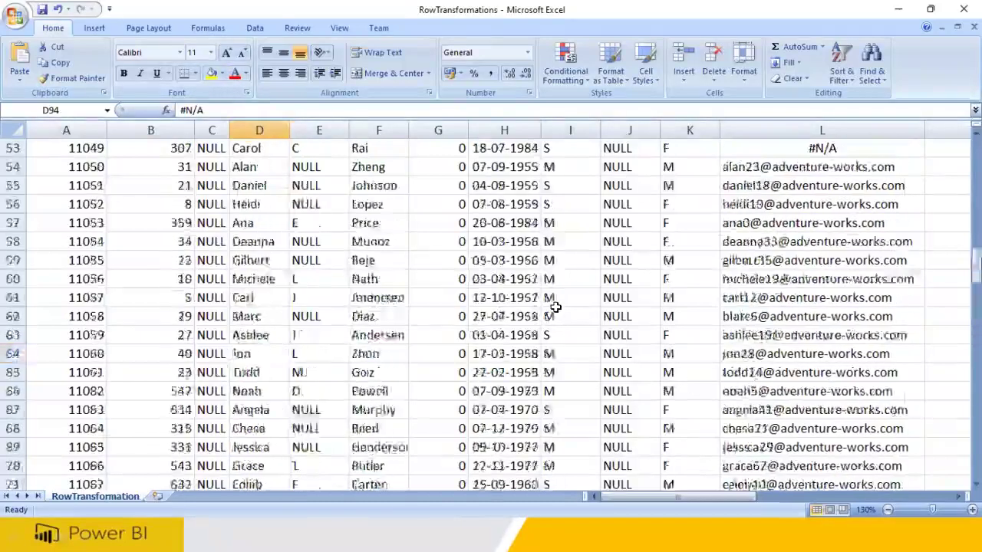
scroll(556, 307, "down", 3)
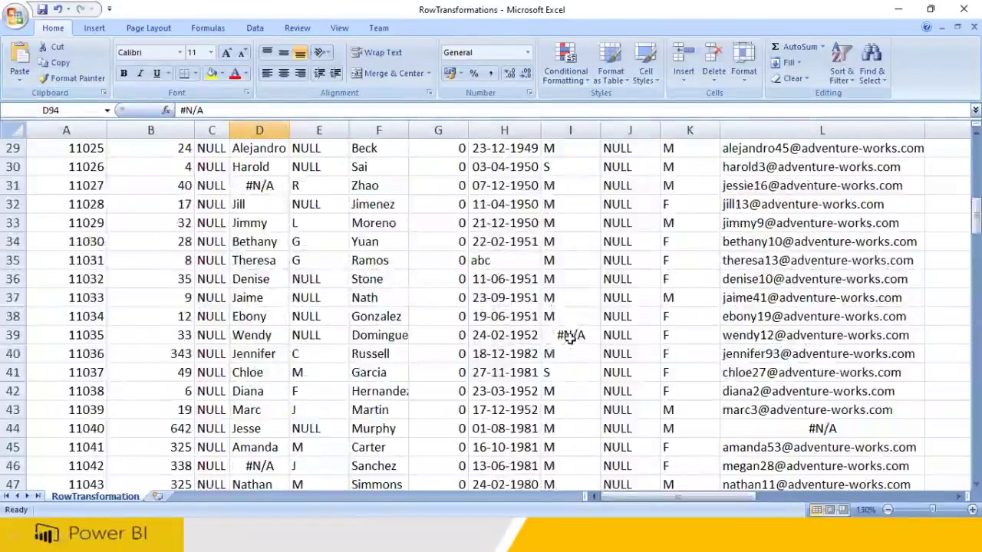
left_click(568, 335)
left_click(235, 73)
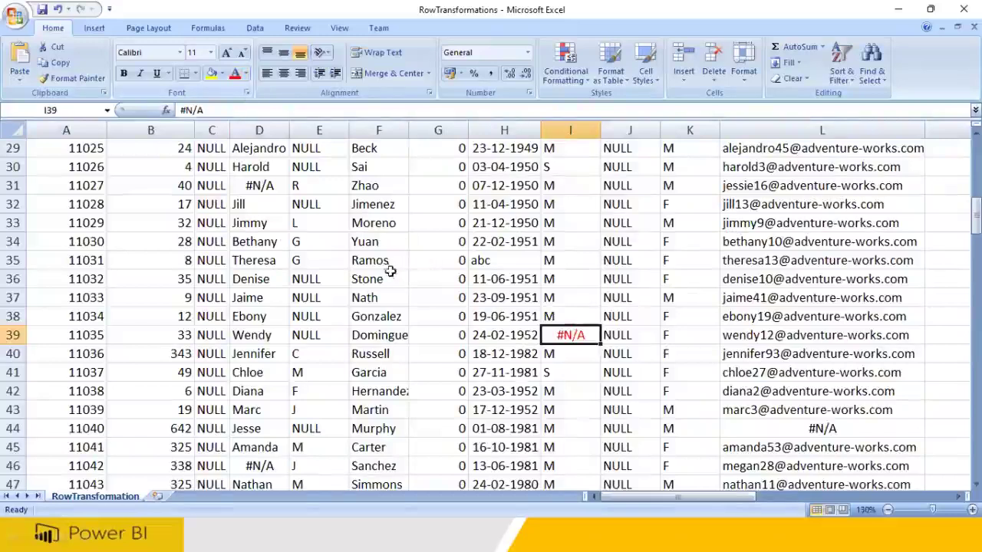
left_click(804, 422)
left_click(234, 72)
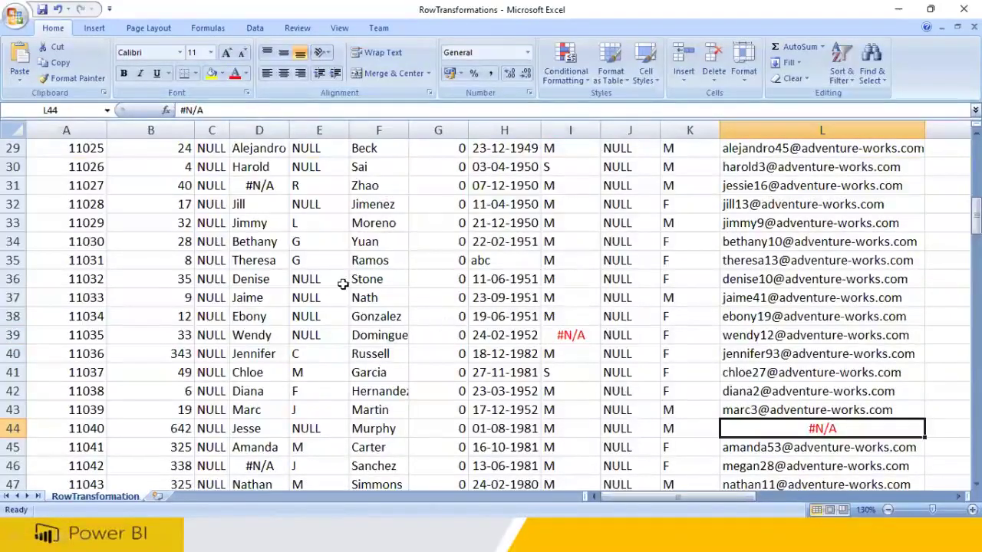
- Make the #N/A errors in FirstName cells D25 and D31 red
scroll(342, 284, "up", 4)
left_click(273, 297)
left_click(235, 73)
left_click(255, 409)
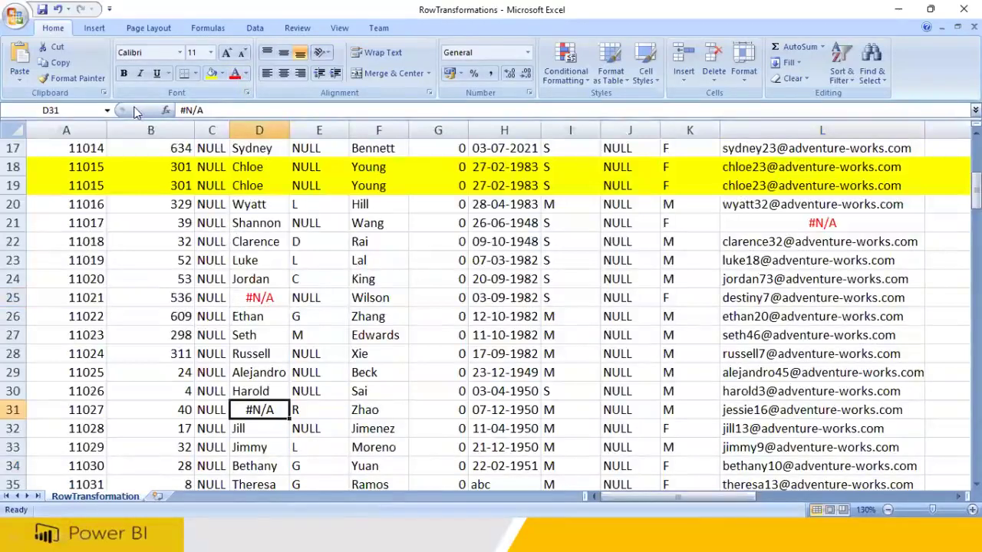
left_click(235, 72)
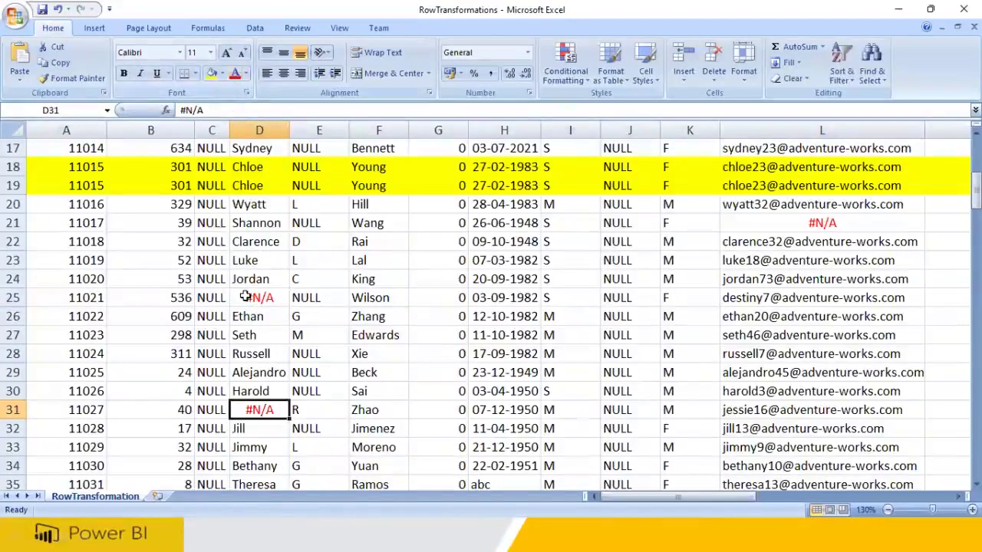
- Compare the repeated customer records highlighted in yellow in rows 18 and 19
scroll(244, 297, "down", 1)
scroll(244, 297, "up", 6)
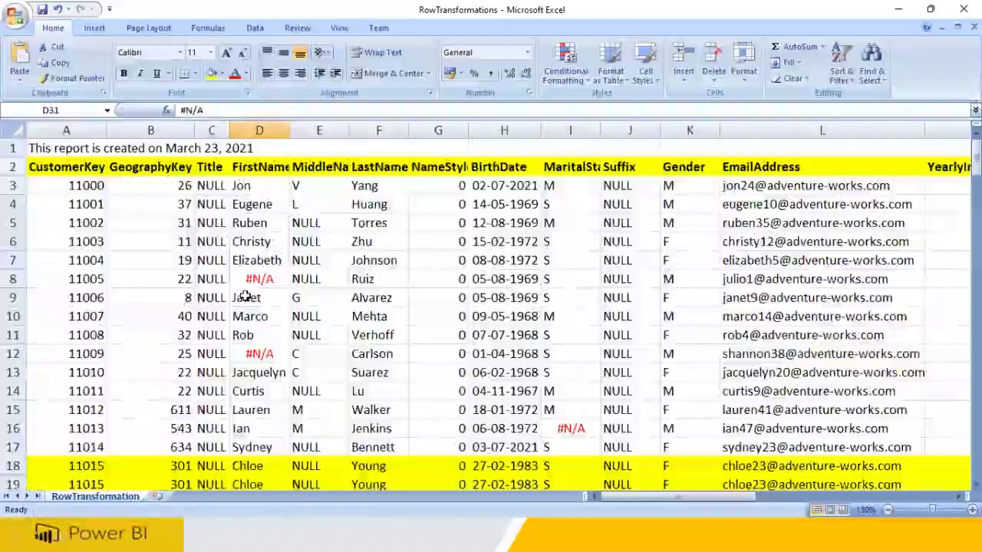
scroll(244, 297, "down", 5)
left_click_drag(89, 189, 229, 207)
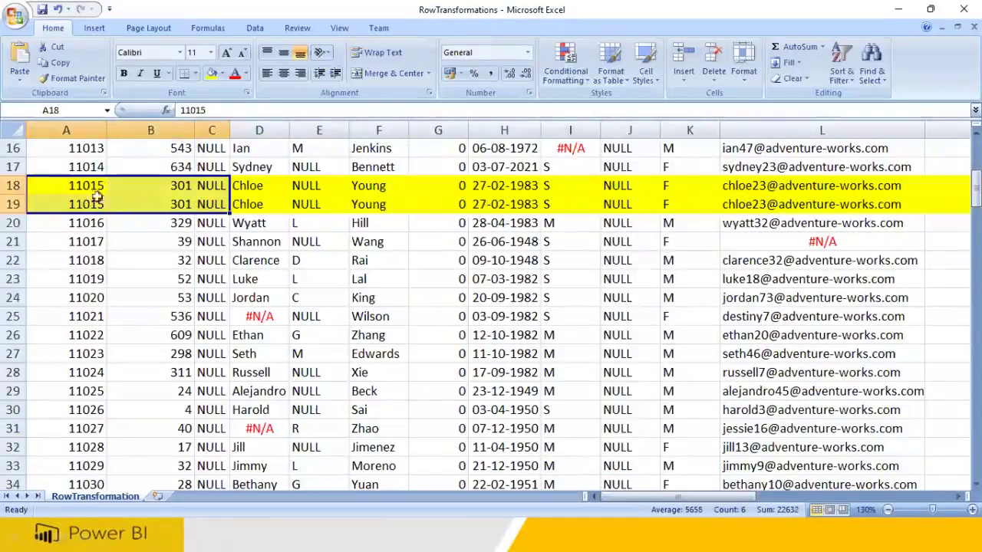
left_click_drag(87, 191, 94, 204)
left_click(99, 205)
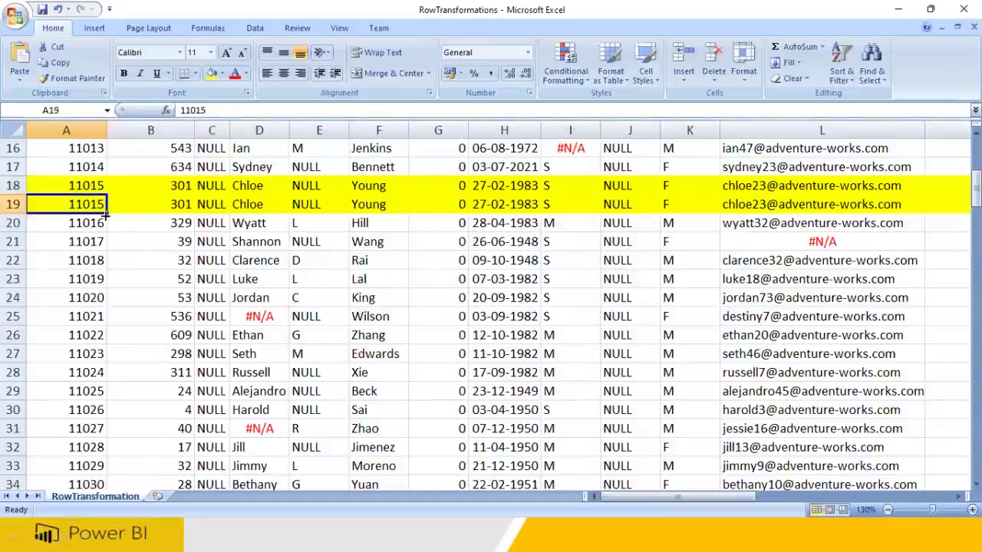
left_click_drag(157, 188, 408, 207)
- Examine the repeated customer records highlighted in yellow in rows 116 to 118
scroll(270, 263, "down", 10)
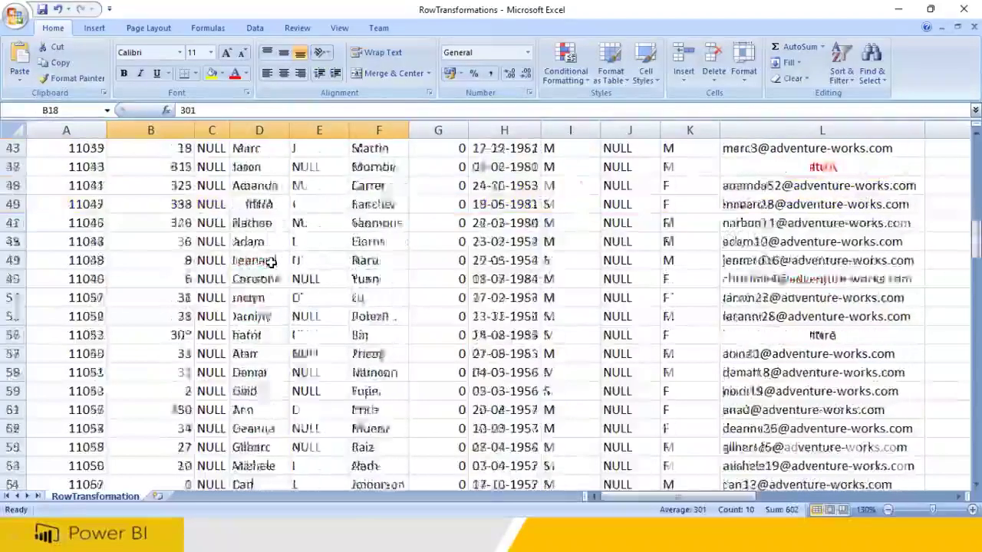
scroll(270, 263, "down", 16)
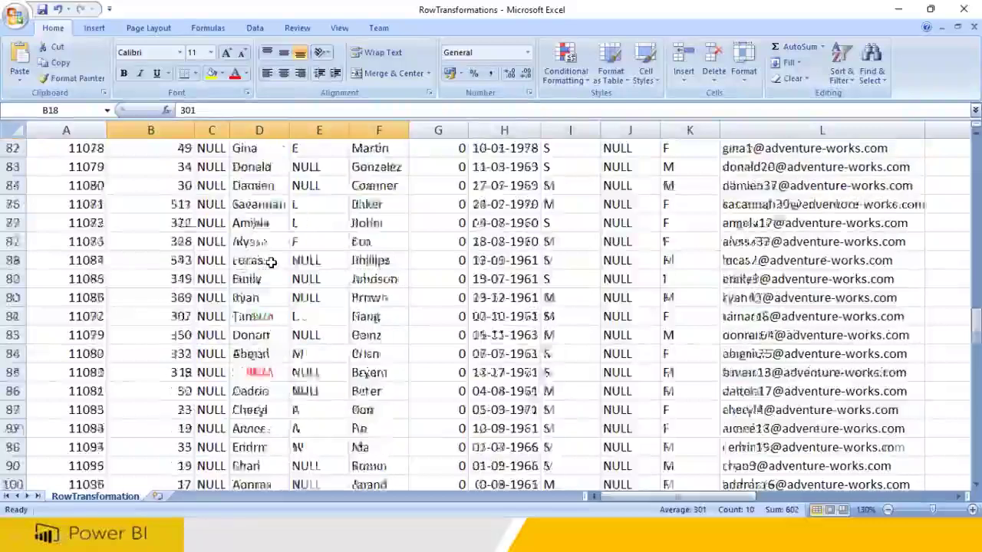
scroll(270, 262, "down", 5)
left_click_drag(97, 281, 797, 313)
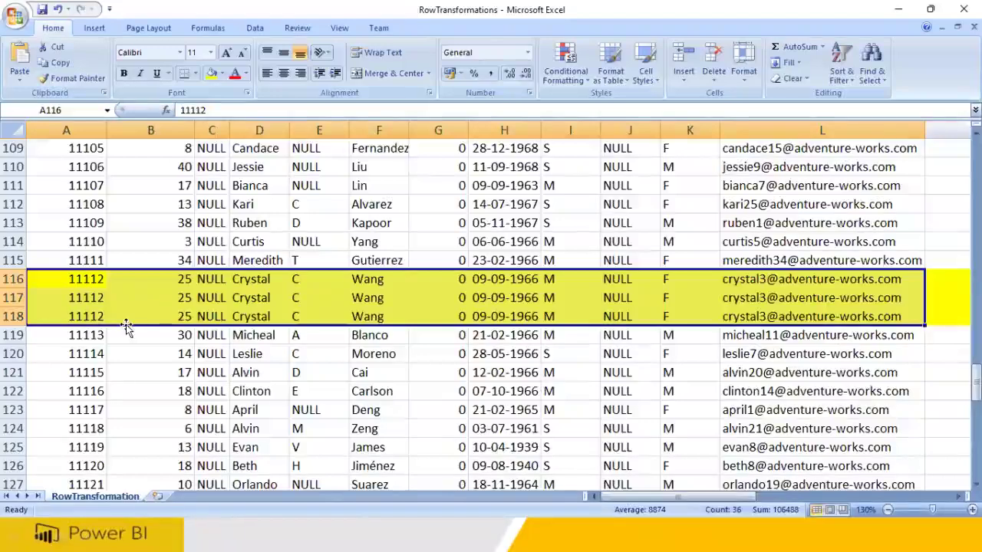
- Review the duplicate customer records in rows 18 and 19 and the FirstName errors in D25 and D31
scroll(203, 316, "up", 18)
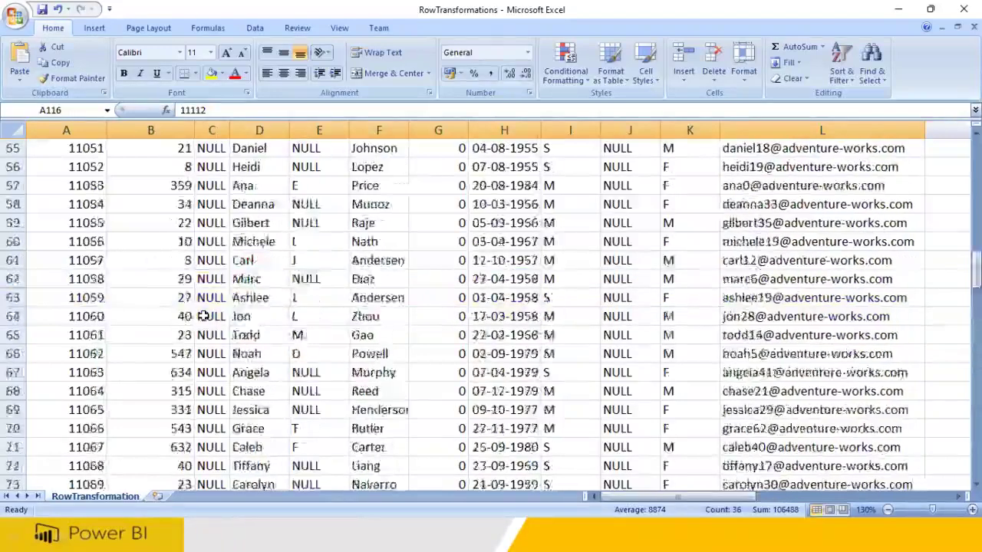
scroll(107, 263, "up", 5)
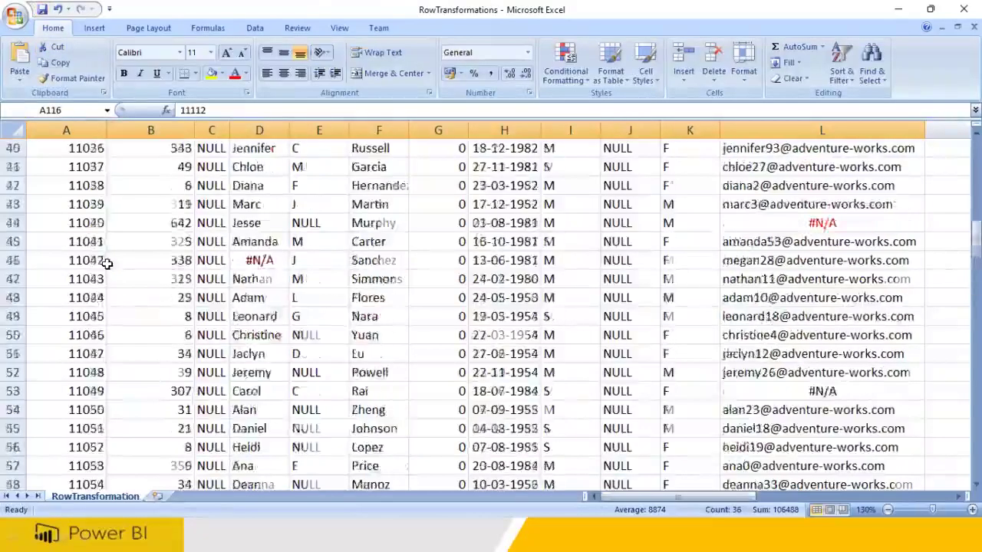
scroll(107, 263, "up", 9)
left_click_drag(115, 244, 123, 262)
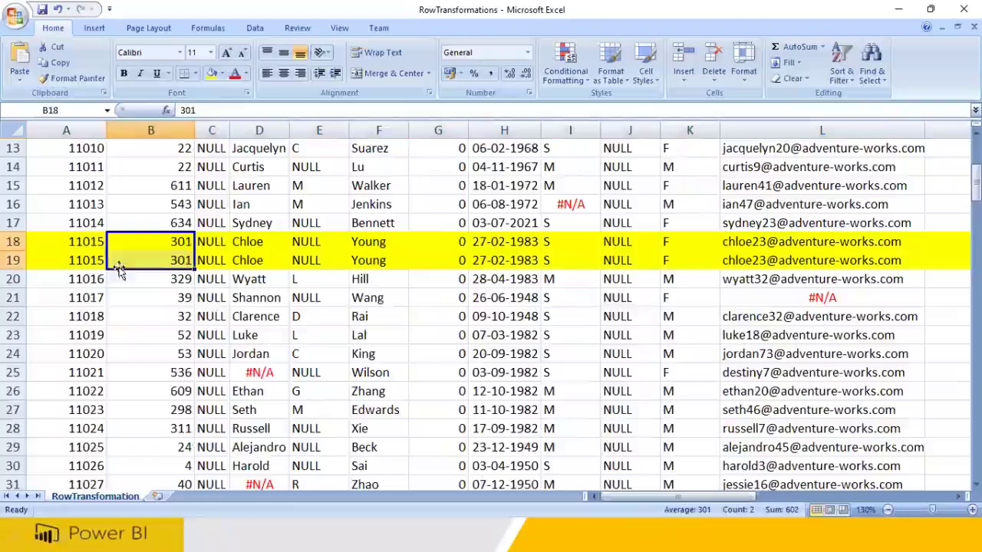
left_click(251, 370)
scroll(251, 374, "down", 3)
left_click(258, 317)
- Review the blank rows 152 and 153, the footer in row 163 and the report title in row 1
scroll(259, 322, "down", 20)
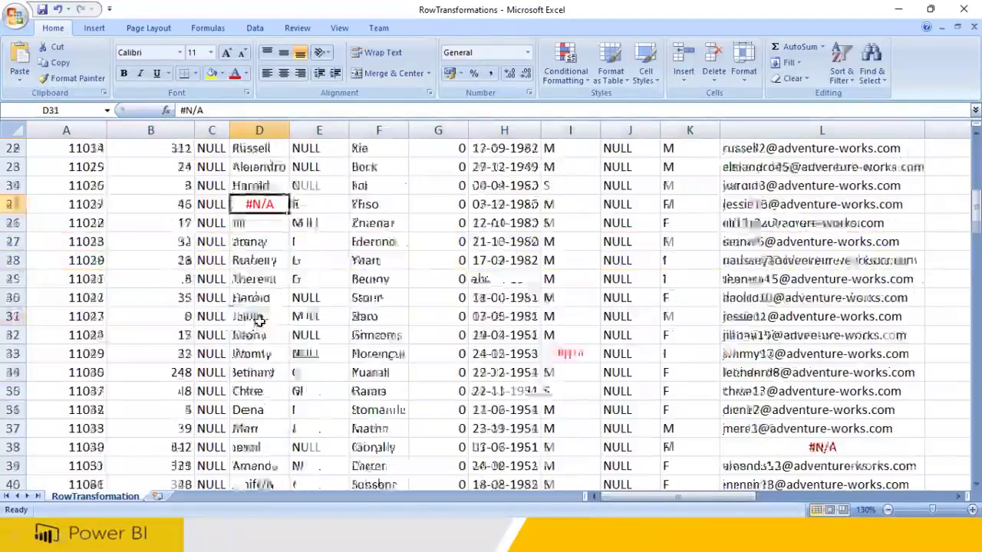
scroll(261, 335, "down", 20)
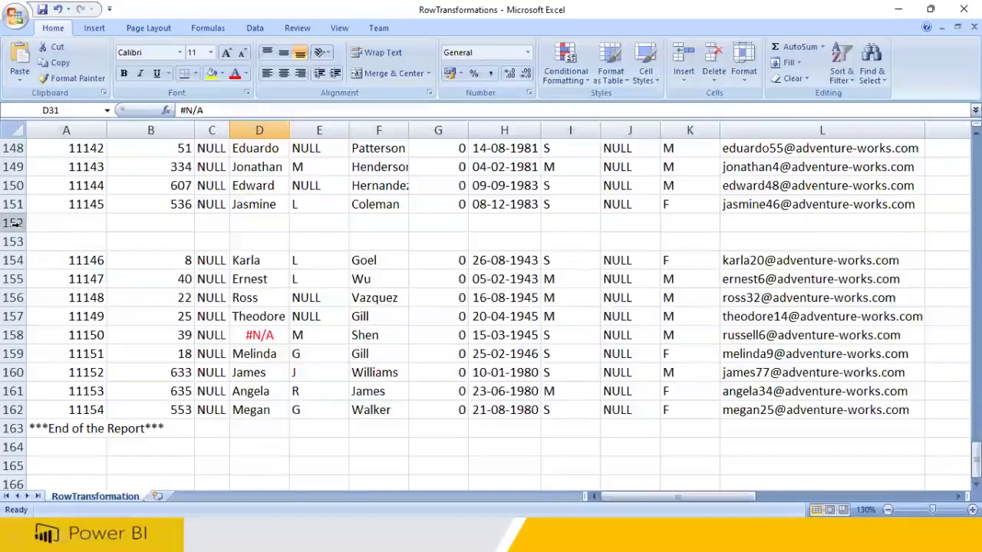
left_click_drag(13, 222, 13, 242)
left_click(13, 428)
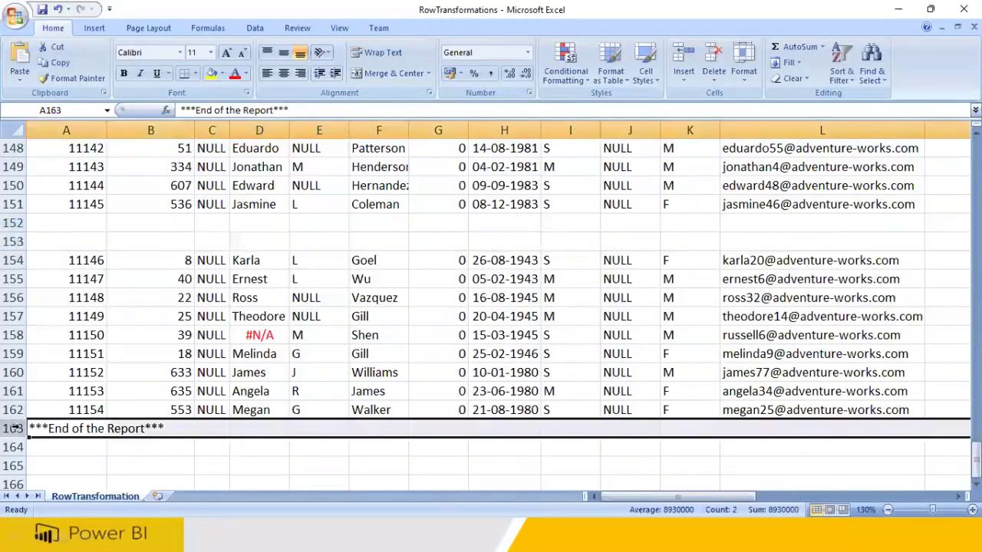
scroll(13, 427, "up", 20)
scroll(13, 428, "up", 14)
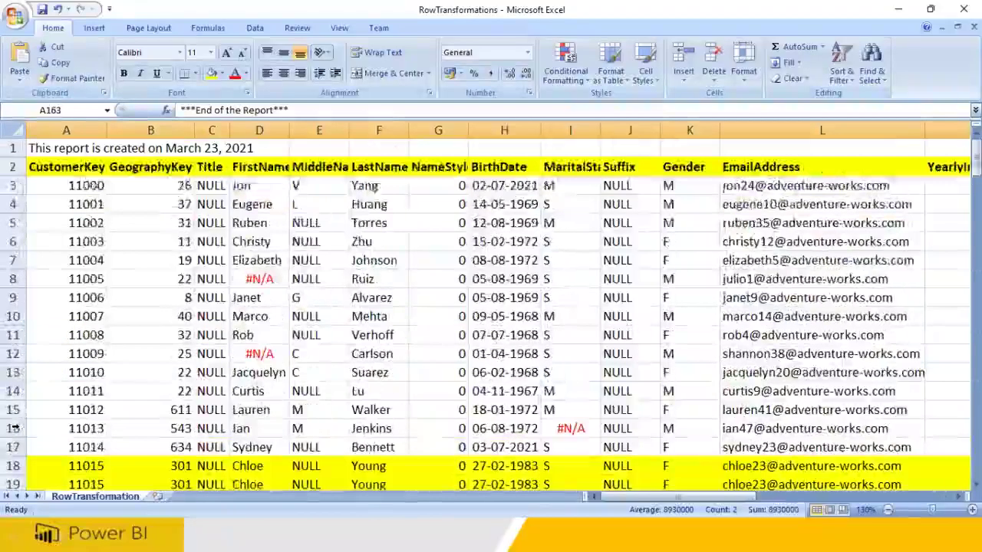
left_click(14, 148)
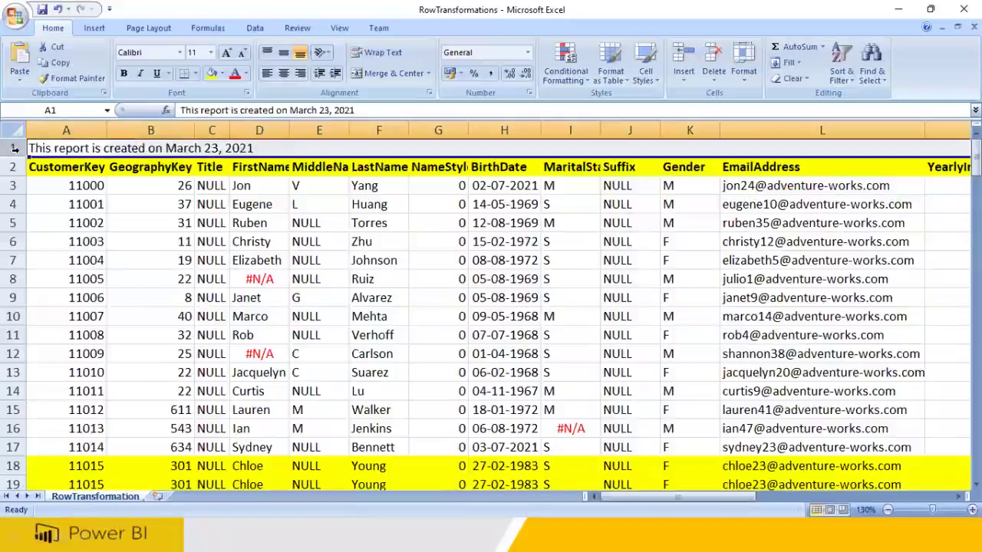
- Save and close the RowTransformations workbook, reopening it once from the PBI_SourceData folder before closing it for good
left_click(43, 9)
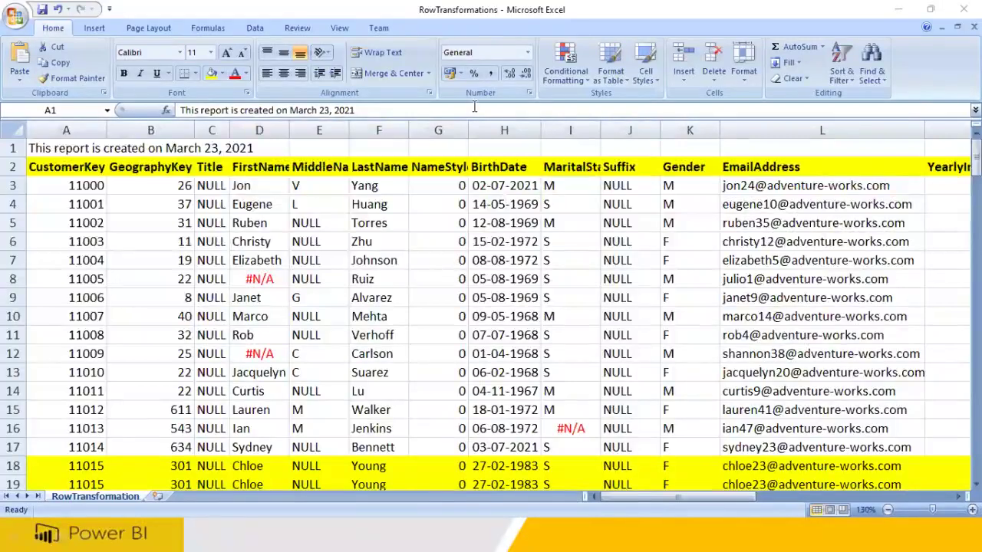
left_click(12, 148)
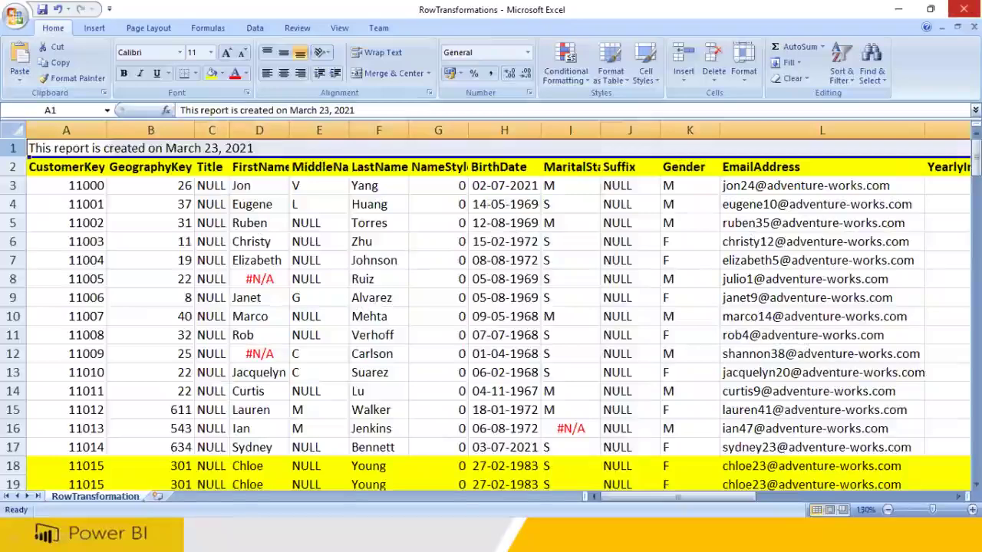
left_click(963, 10)
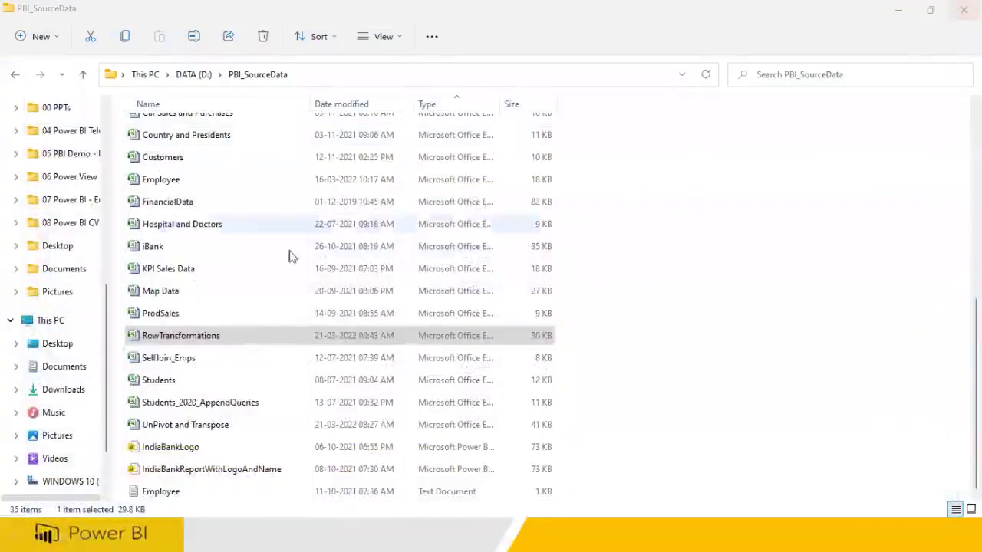
double_click(230, 338)
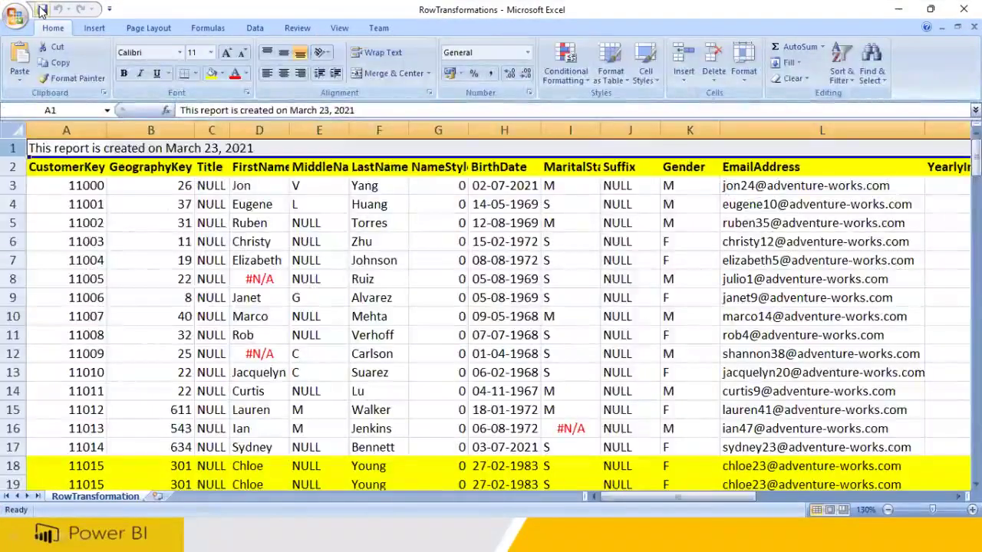
left_click(963, 10)
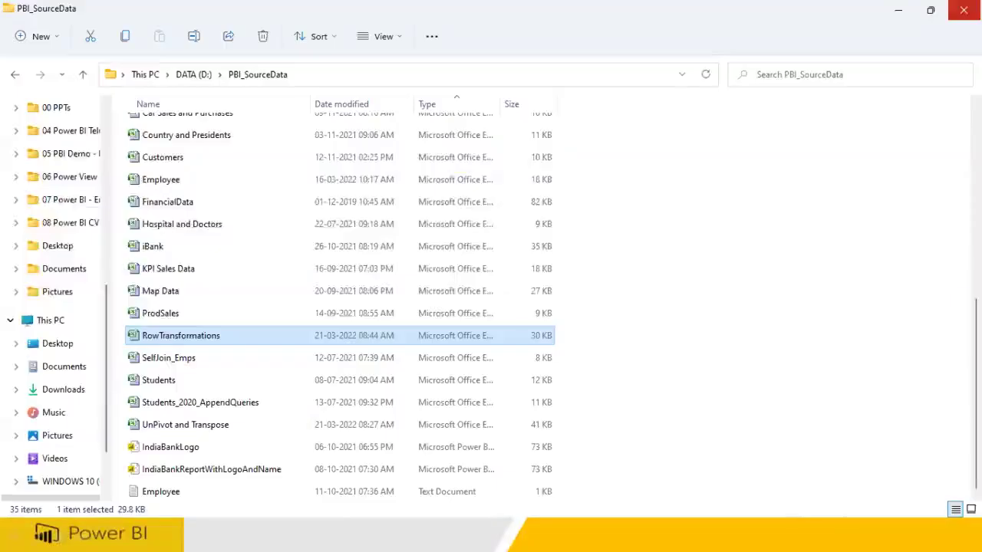
- Switch to Power BI Desktop, discard the pending query changes in the untitled report and close it
left_click(629, 533)
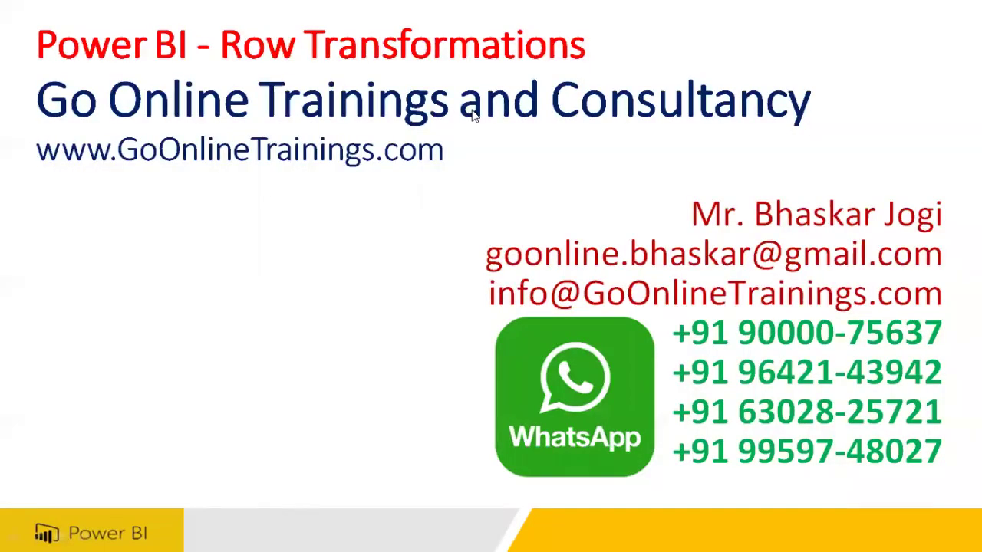
key("super")
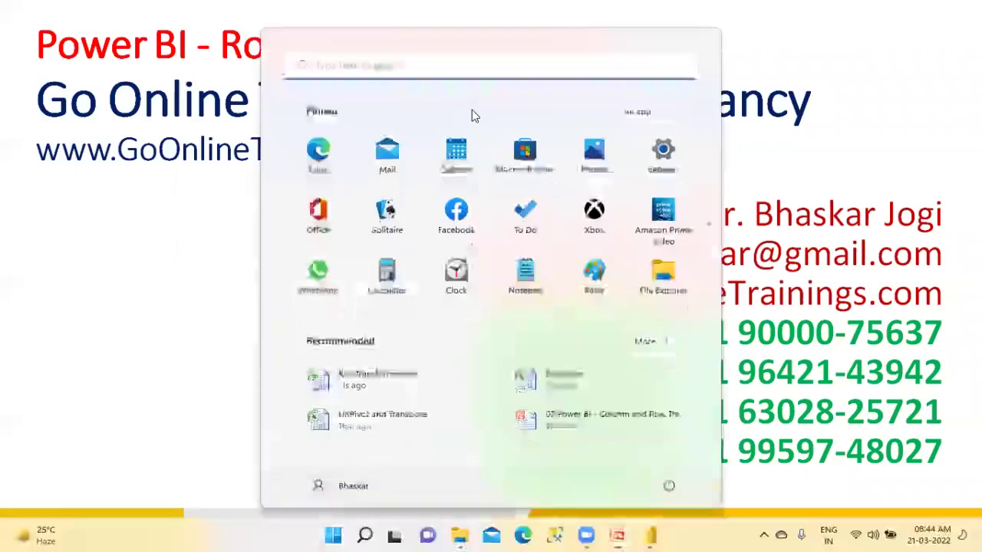
left_click(654, 534)
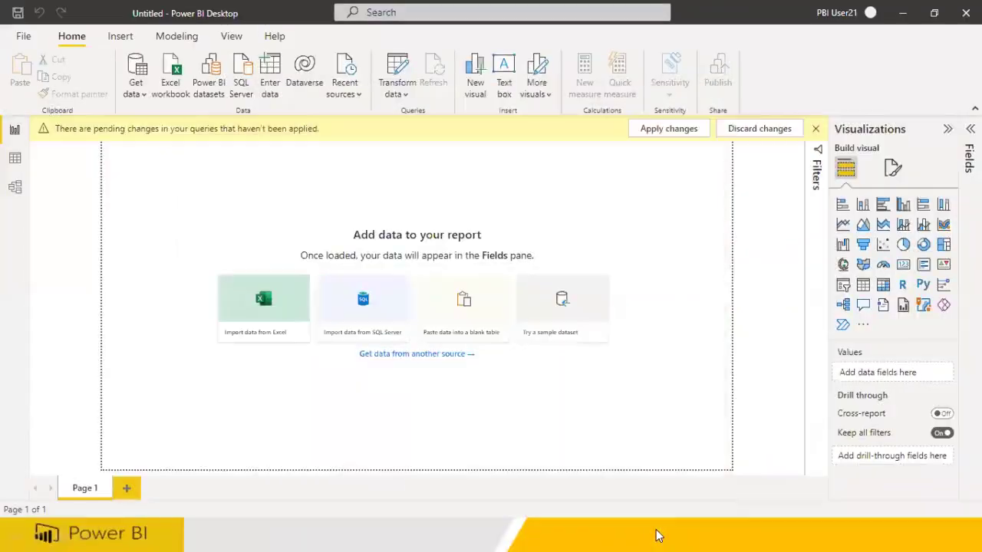
left_click(756, 130)
left_click(557, 302)
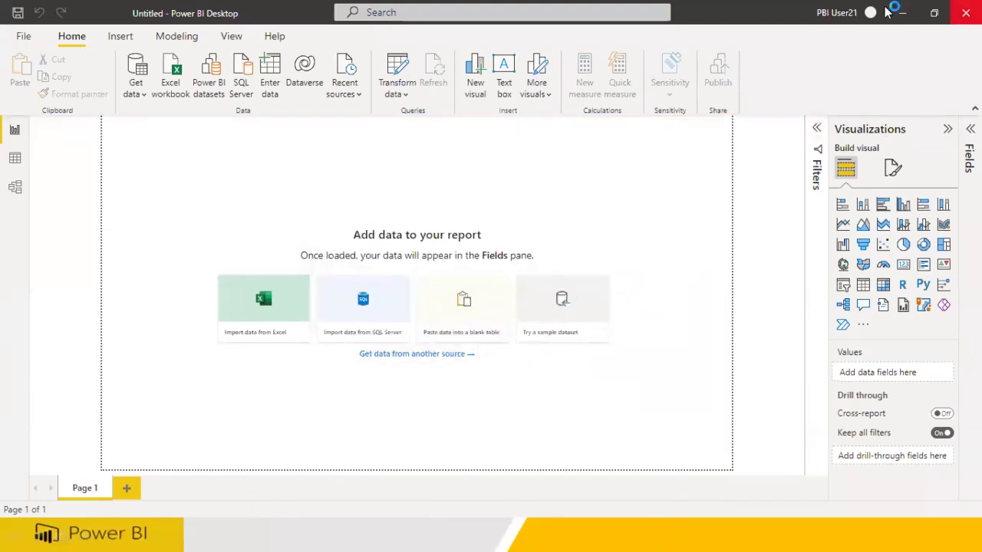
left_click(555, 290)
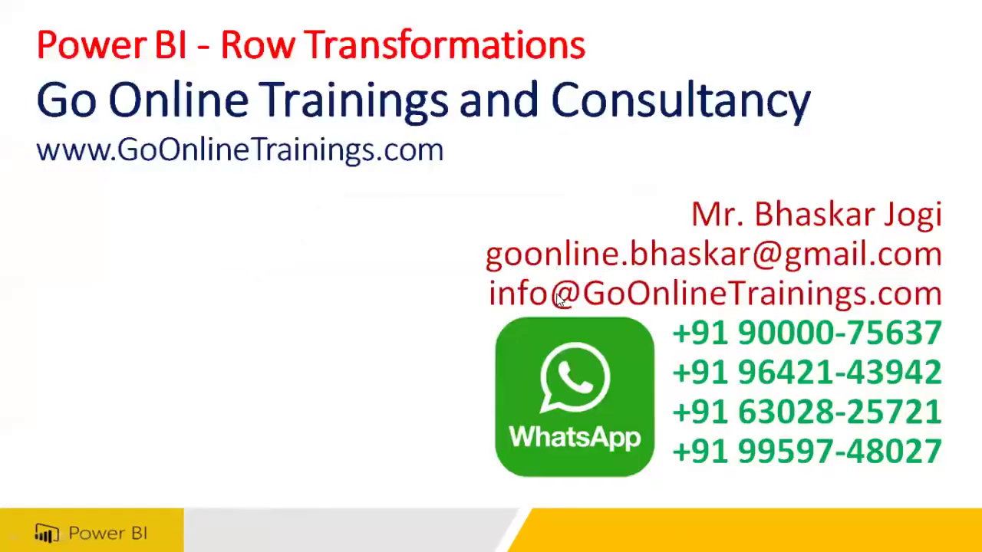
- Start a new Power BI Desktop session, dismiss its start screen and open the Power Query Editor
key("super")
type("power")
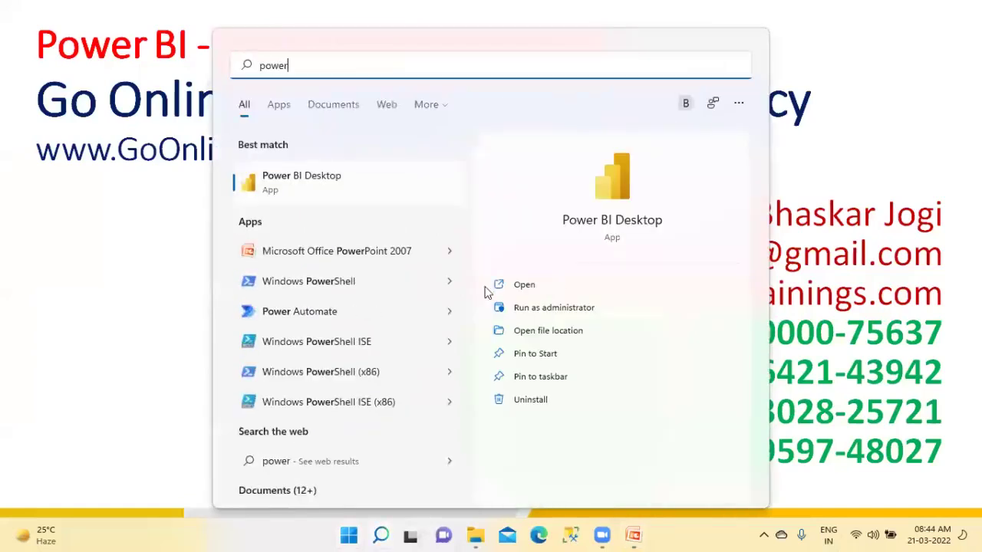
left_click(354, 193)
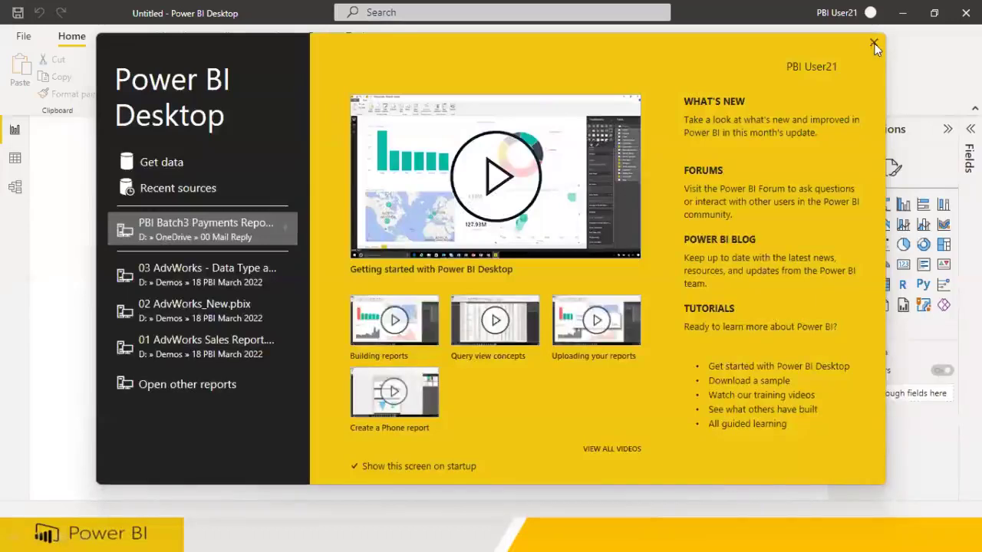
left_click(874, 43)
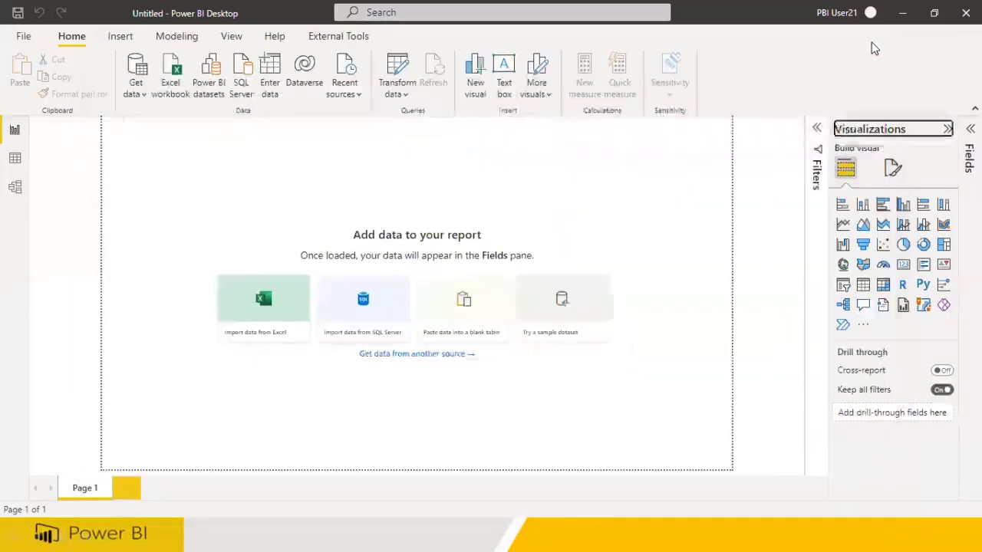
left_click(397, 92)
left_click(405, 122)
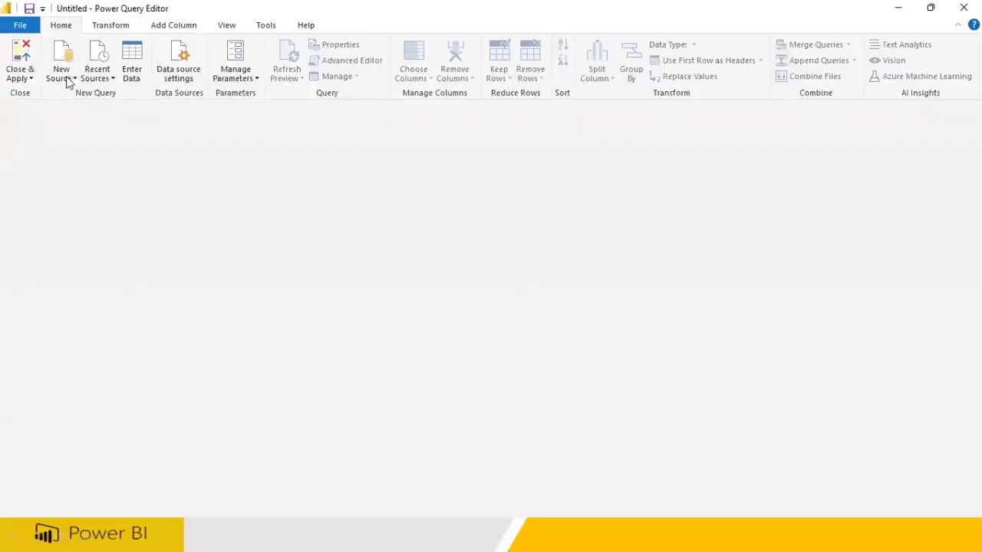
- Import the RowTransformation sheet from the RowTransformations Excel workbook in PBI_SourceData as a query and refresh its preview
left_click(67, 81)
left_click(84, 113)
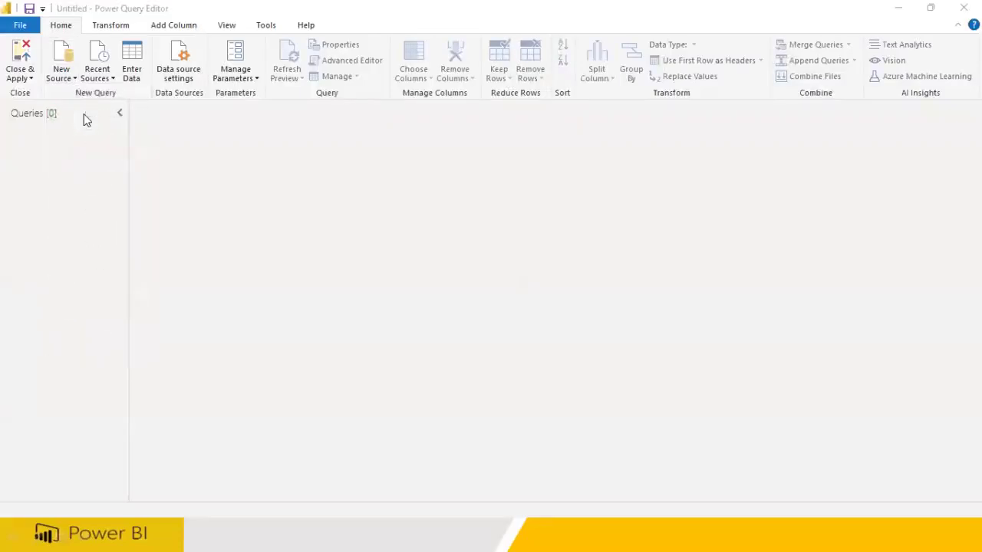
left_click(173, 95)
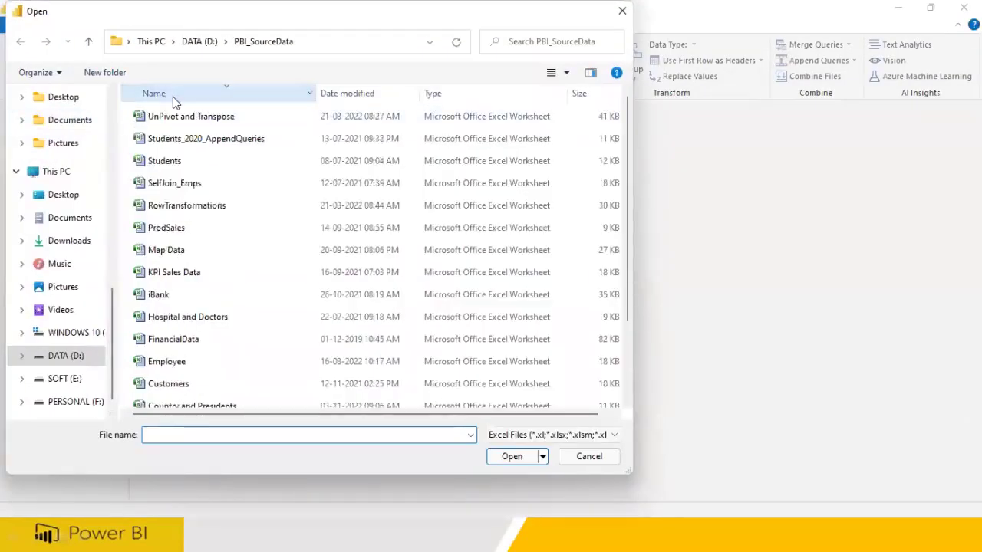
left_click(175, 206)
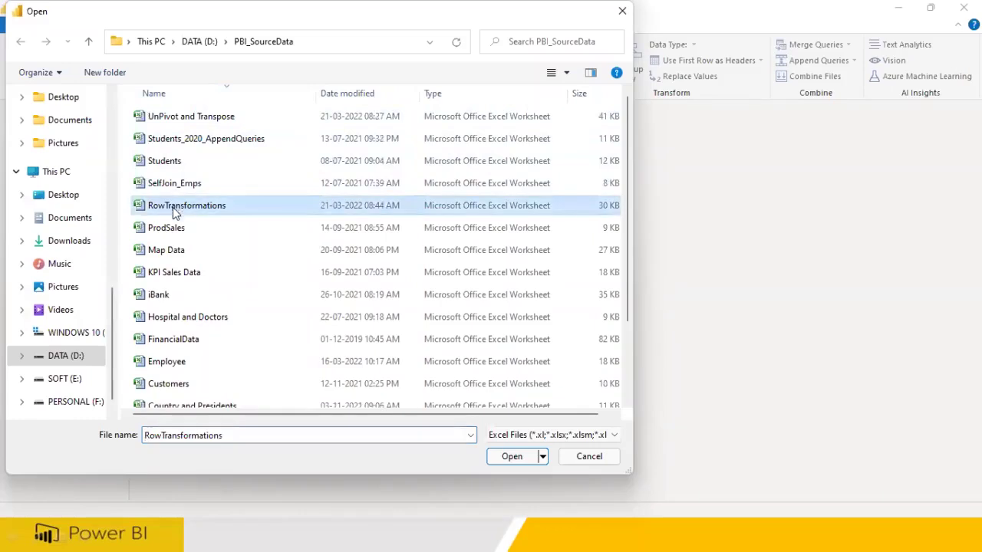
left_click(513, 457)
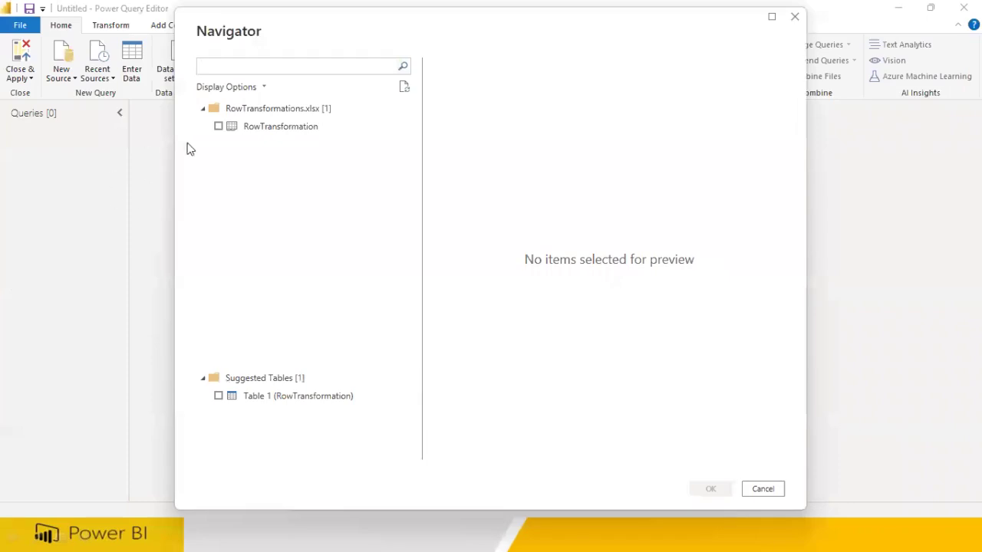
left_click(219, 127)
left_click(710, 488)
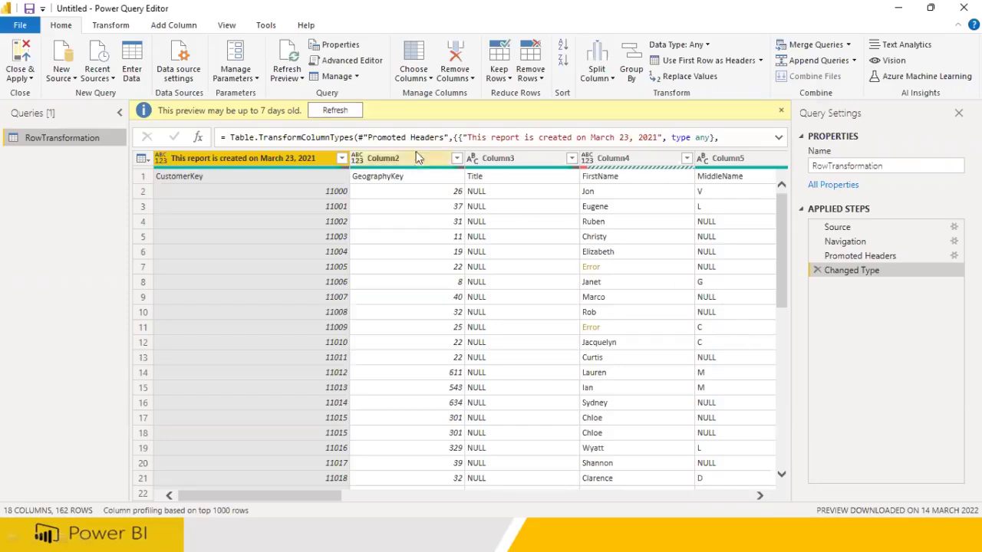
left_click(350, 112)
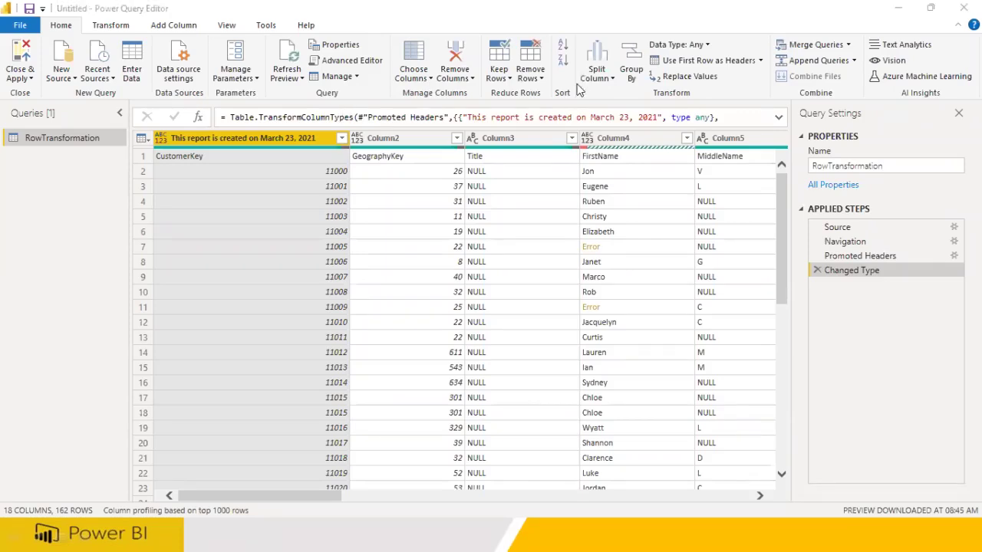
mouse_move(399, 90)
left_mouse_down()
mouse_move(406, 100)
mouse_move(477, 97)
mouse_move(458, 73)
mouse_move(395, 82)
mouse_move(402, 96)
left_mouse_up()
mouse_move(491, 94)
left_mouse_down()
mouse_move(500, 101)
mouse_move(564, 82)
mouse_move(500, 72)
mouse_move(495, 102)
mouse_move(527, 109)
mouse_move(513, 164)
left_mouse_up()
mouse_move(507, 173)
left_mouse_down()
mouse_move(509, 206)
mouse_move(528, 204)
mouse_move(559, 177)
mouse_move(575, 201)
mouse_move(586, 165)
mouse_move(586, 207)
left_mouse_up()
mouse_move(520, 89)
left_mouse_down()
mouse_move(506, 61)
mouse_move(489, 61)
mouse_move(487, 90)
mouse_move(519, 91)
mouse_move(509, 51)
mouse_move(558, 92)
mouse_move(549, 55)
mouse_move(518, 54)
left_mouse_up()
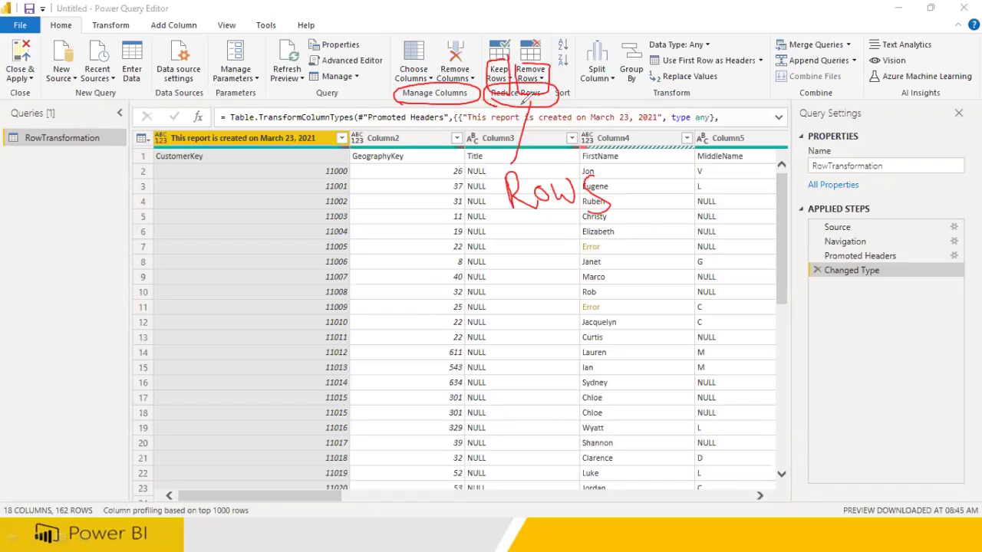
mouse_move(592, 137)
left_mouse_down()
mouse_move(583, 147)
mouse_move(601, 150)
mouse_move(583, 132)
mouse_move(628, 126)
mouse_move(642, 138)
mouse_move(603, 141)
left_mouse_up()
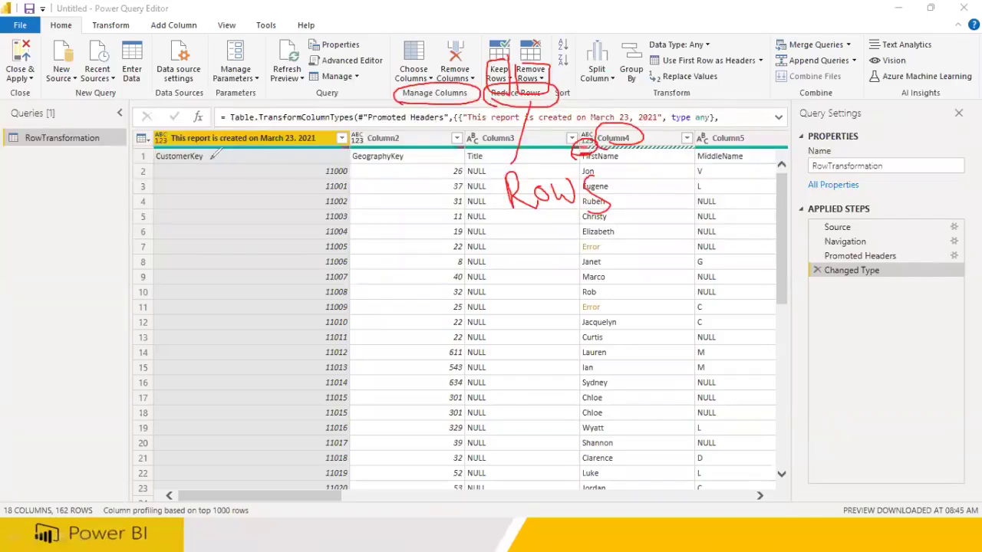
left_click_drag(157, 151, 244, 151)
left_click_drag(352, 151, 426, 151)
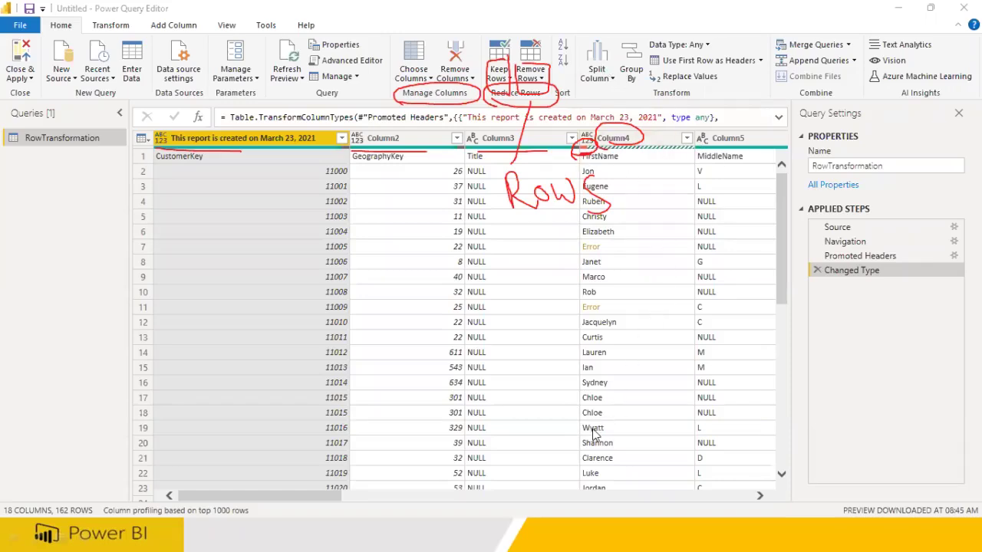
- Examine the headers, data types and error values across the query's remaining columns up to Column18 with the Region data
left_click_drag(325, 500, 409, 512)
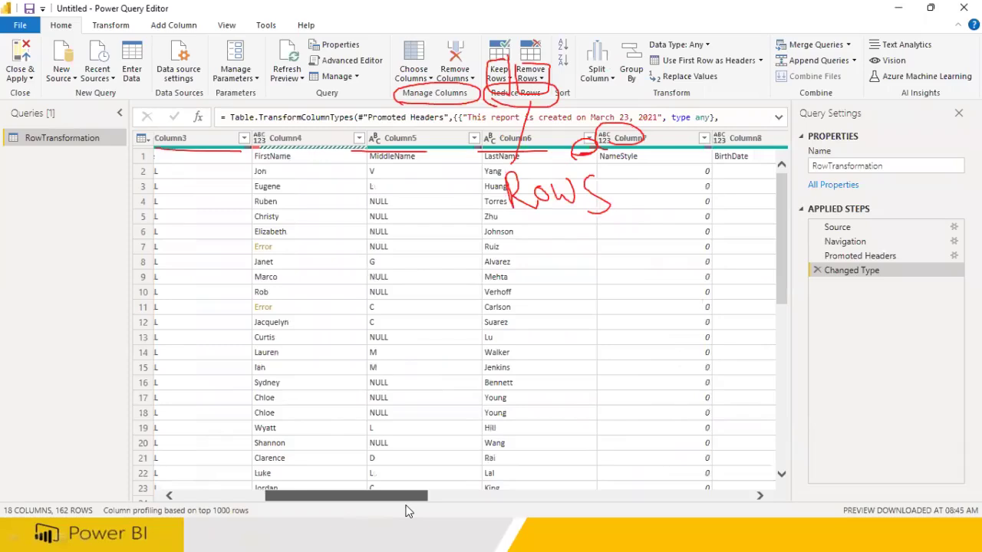
left_click_drag(411, 497, 519, 495)
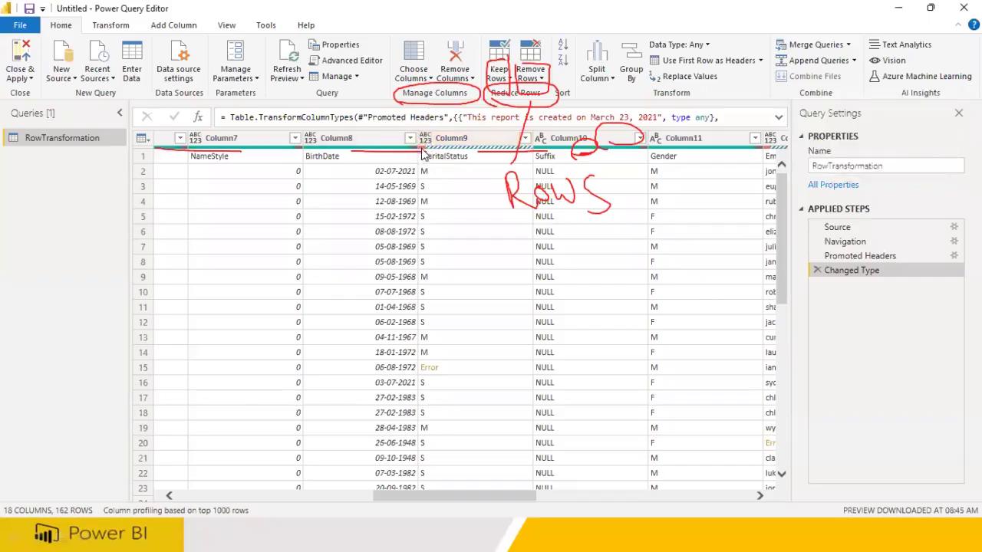
left_click_drag(485, 497, 572, 497)
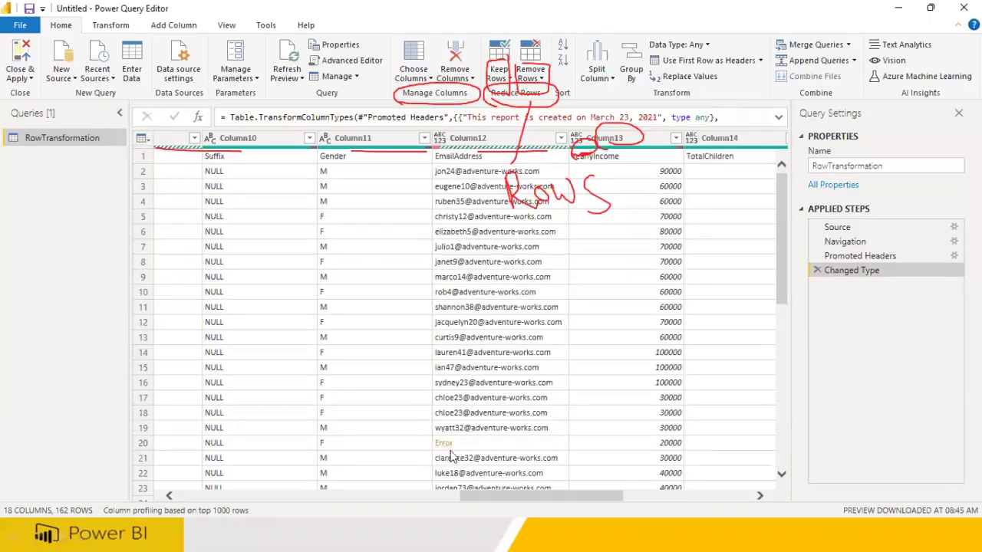
left_click_drag(483, 500, 628, 500)
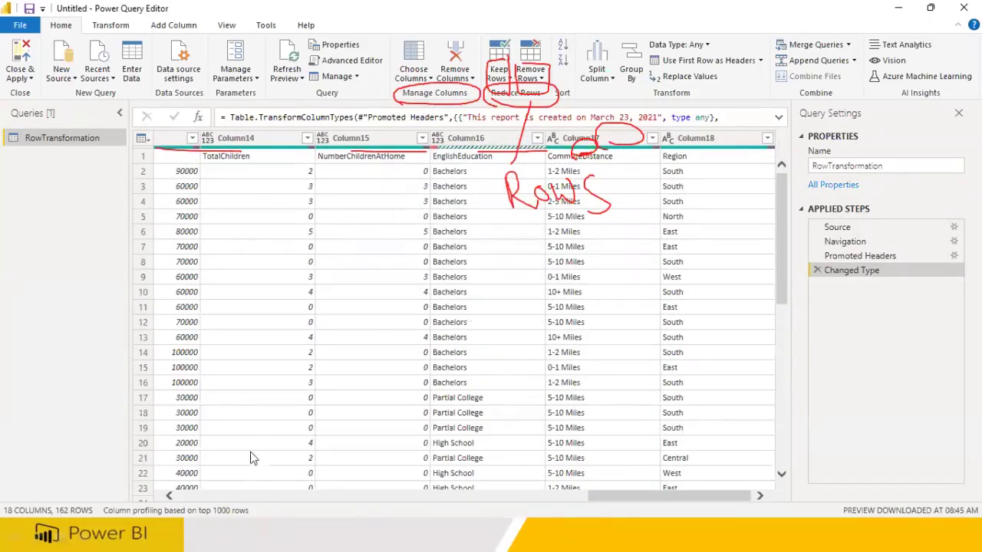
left_click(203, 498)
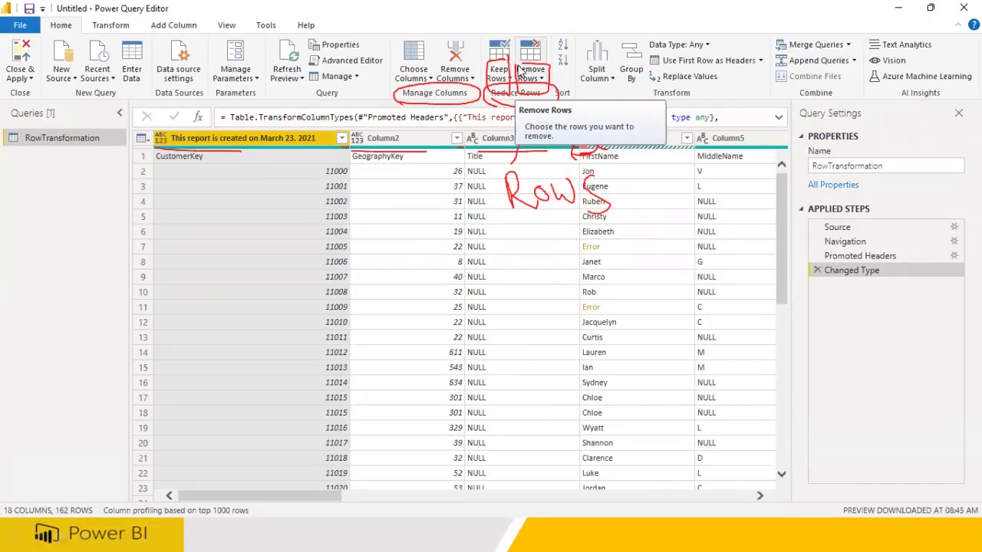
left_click_drag(641, 130, 594, 144)
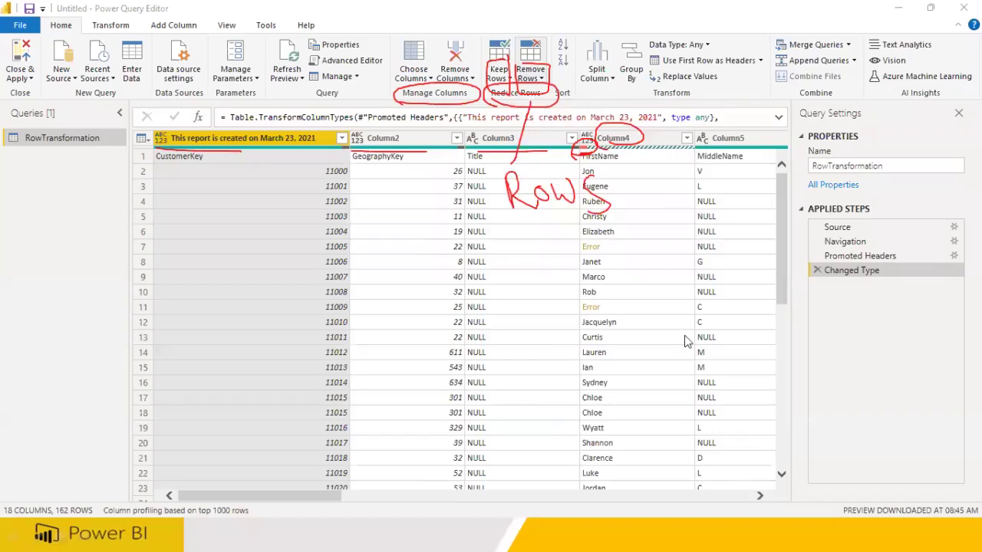
key("Escape")
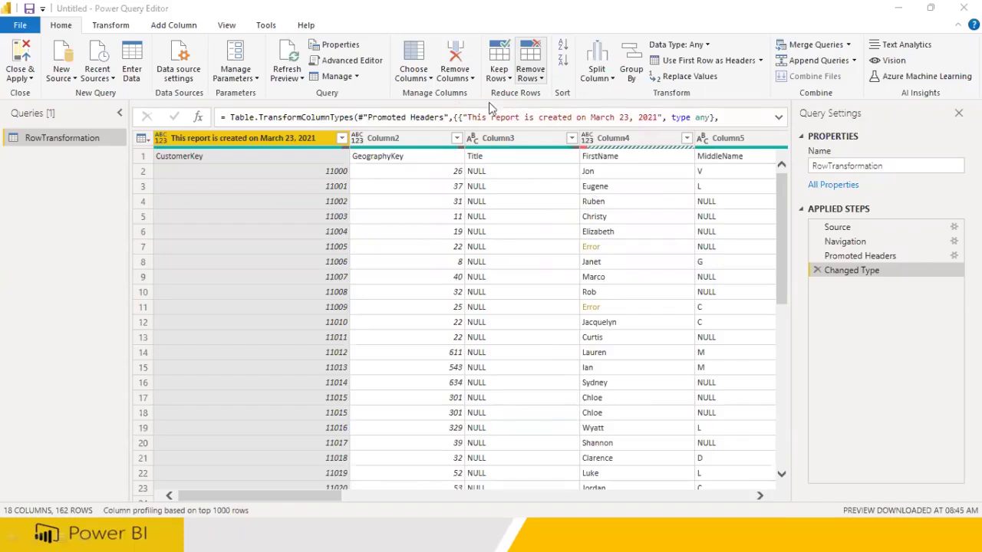
left_click(140, 139)
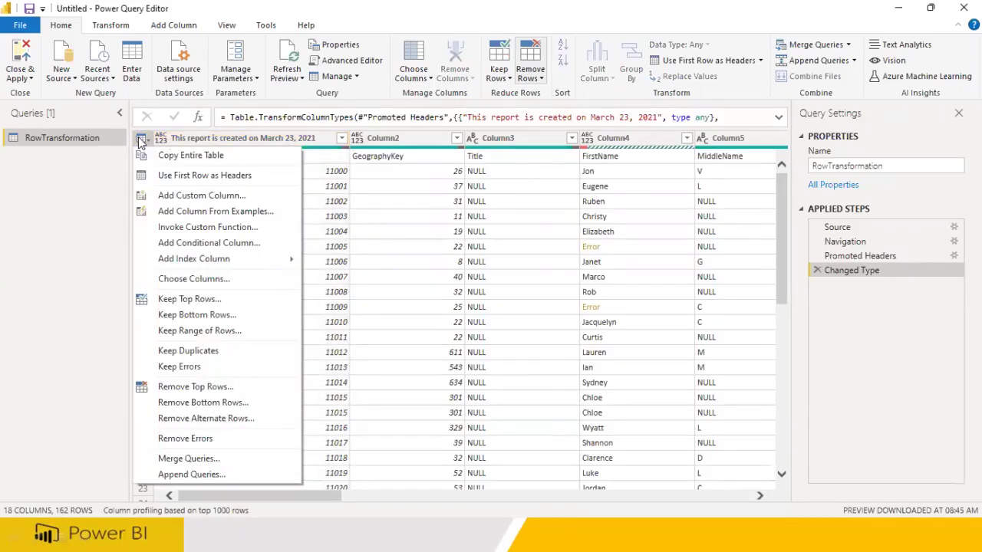
left_click(520, 102)
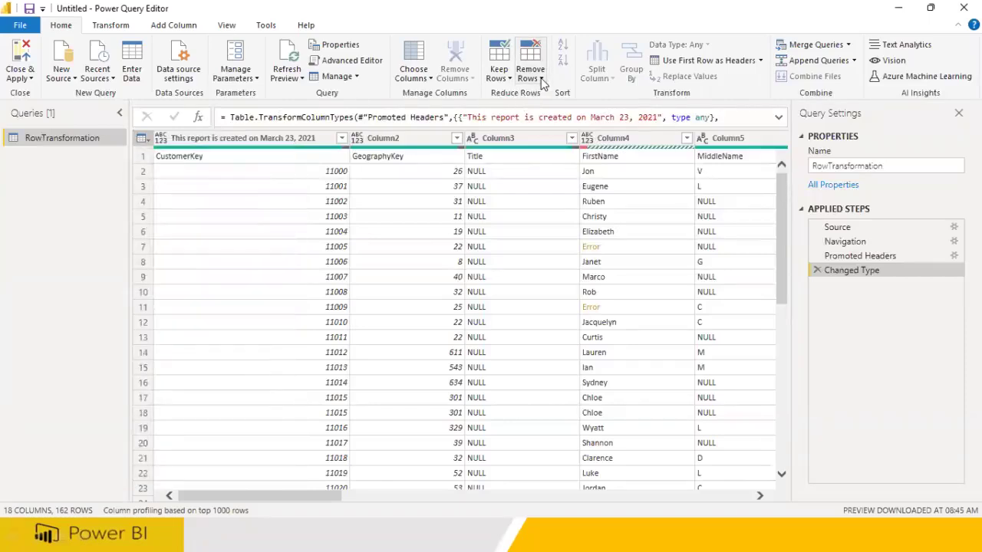
- Try removing 1 top row from the RowTransformation query, and delete the resulting applied step
left_click(537, 75)
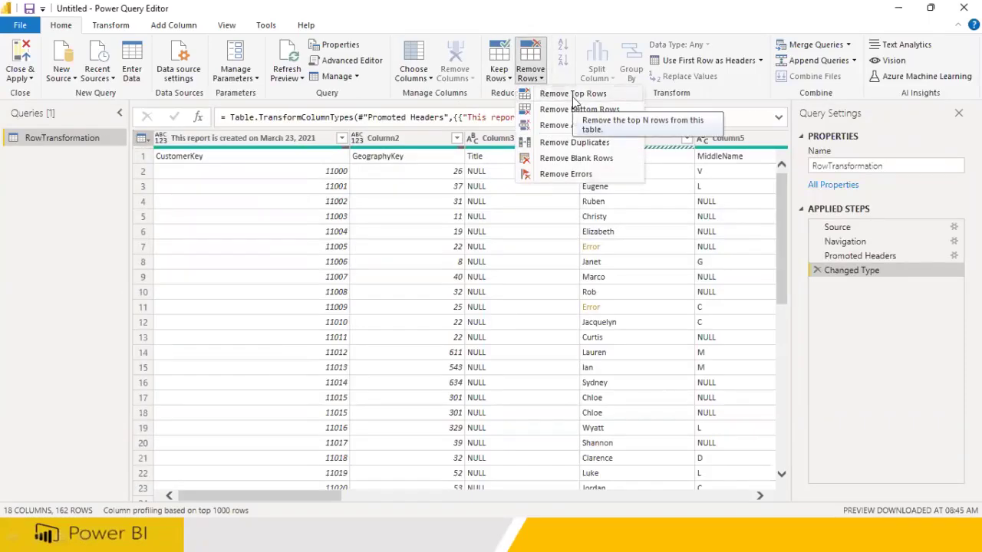
left_click(141, 140)
left_click(537, 76)
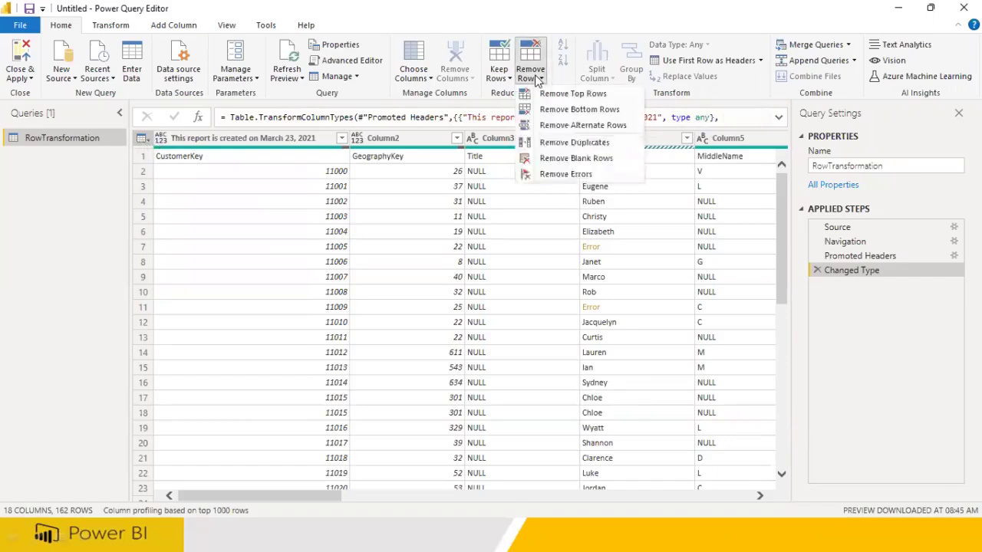
left_click(560, 94)
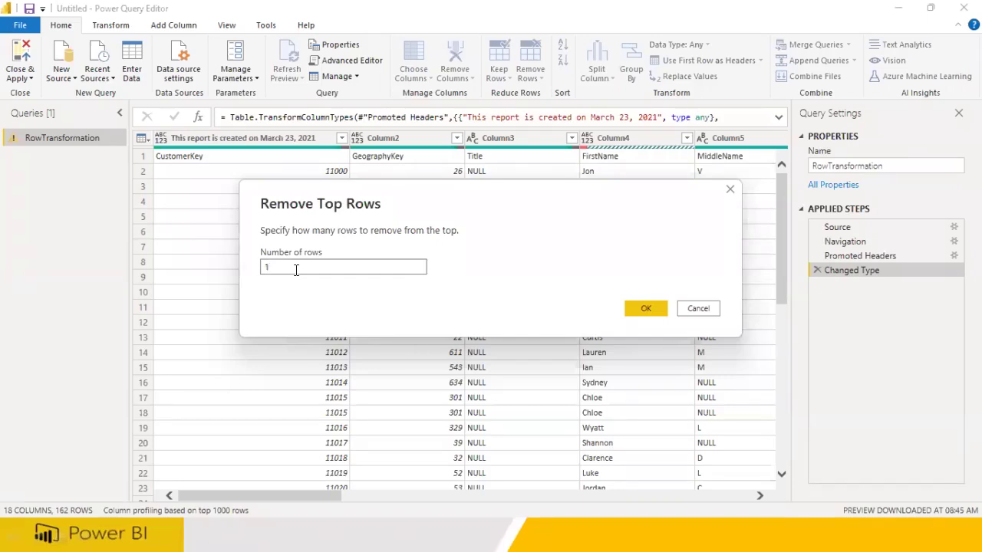
left_click(642, 309)
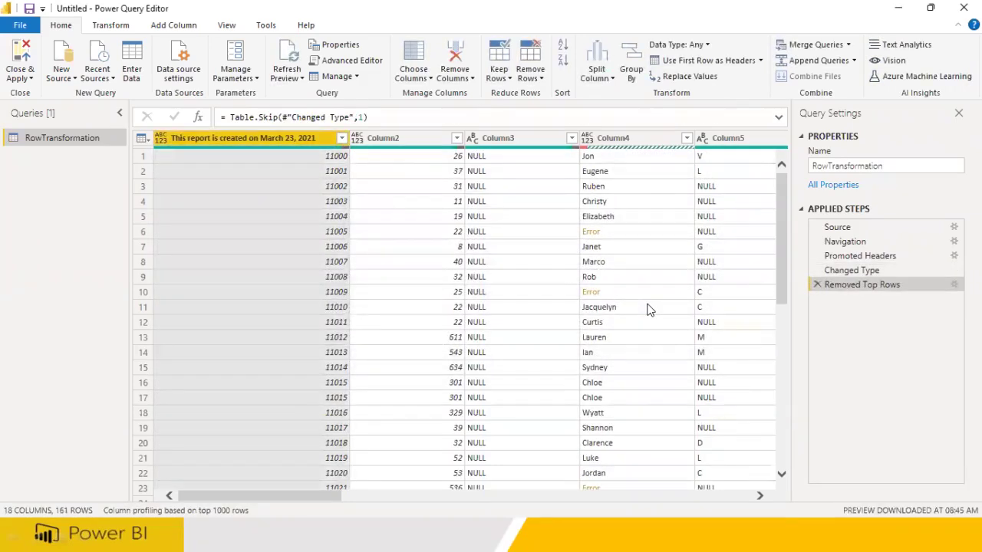
left_click(817, 284)
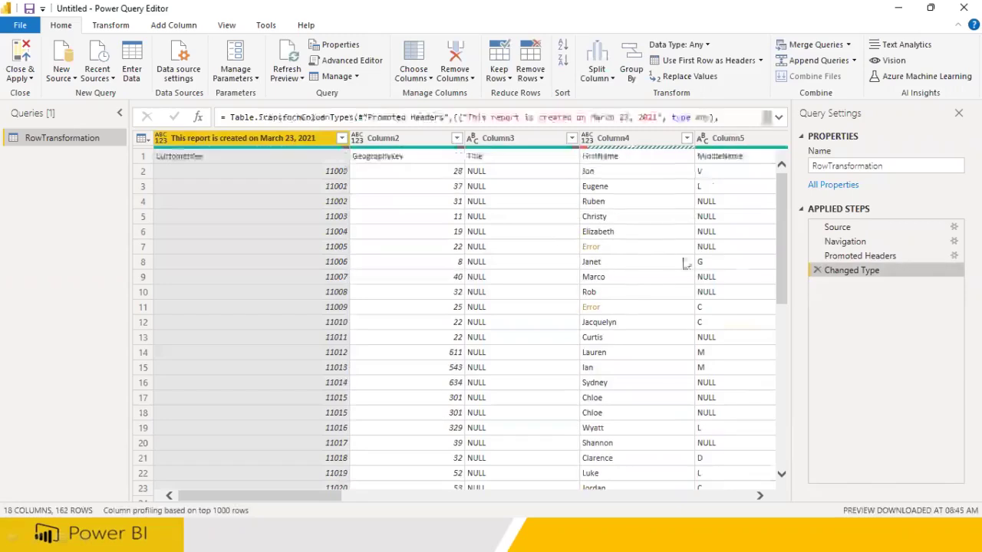
- Repeat the removal of 1 top row with Column4 selected, and discard that applied step again
left_click(208, 156)
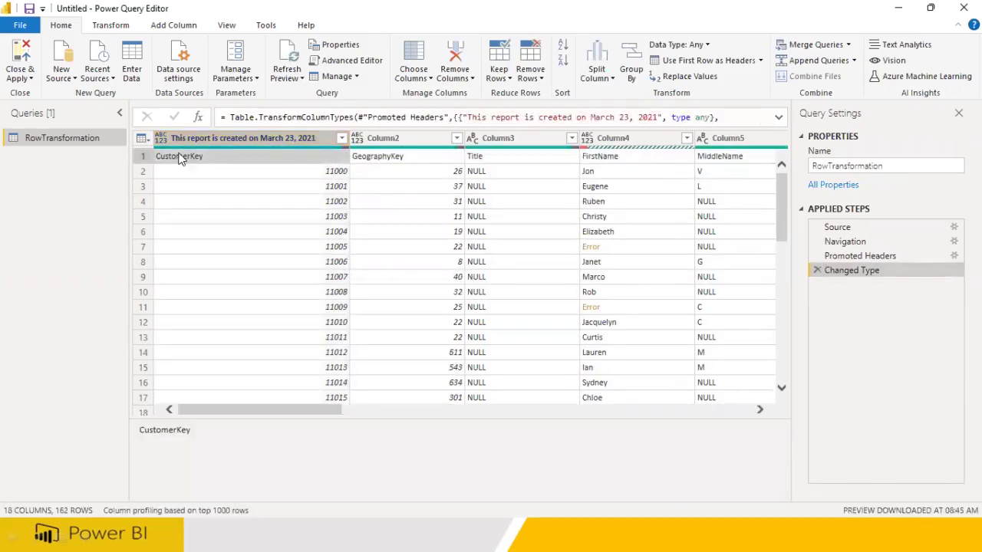
left_click(141, 139)
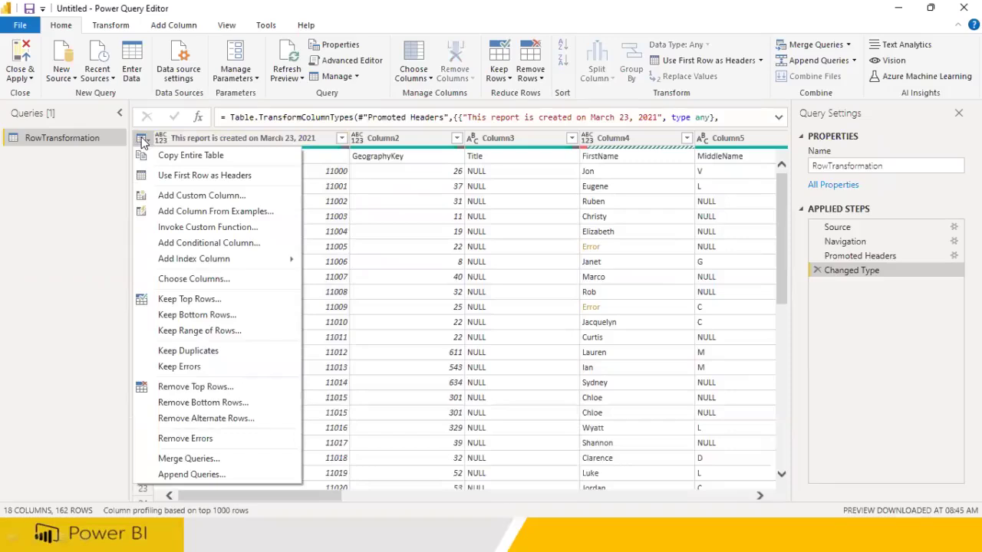
left_click(379, 138)
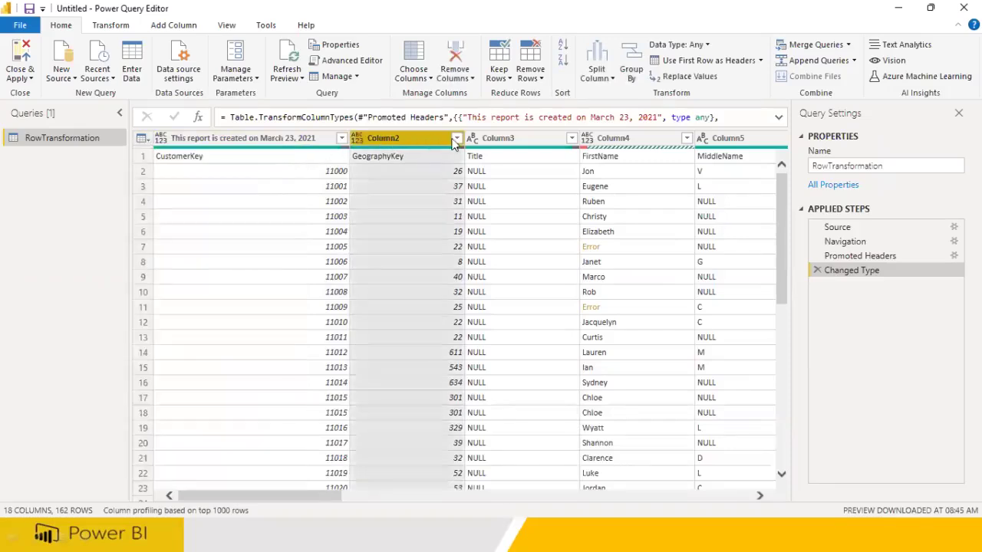
left_click(503, 138)
left_click(606, 140)
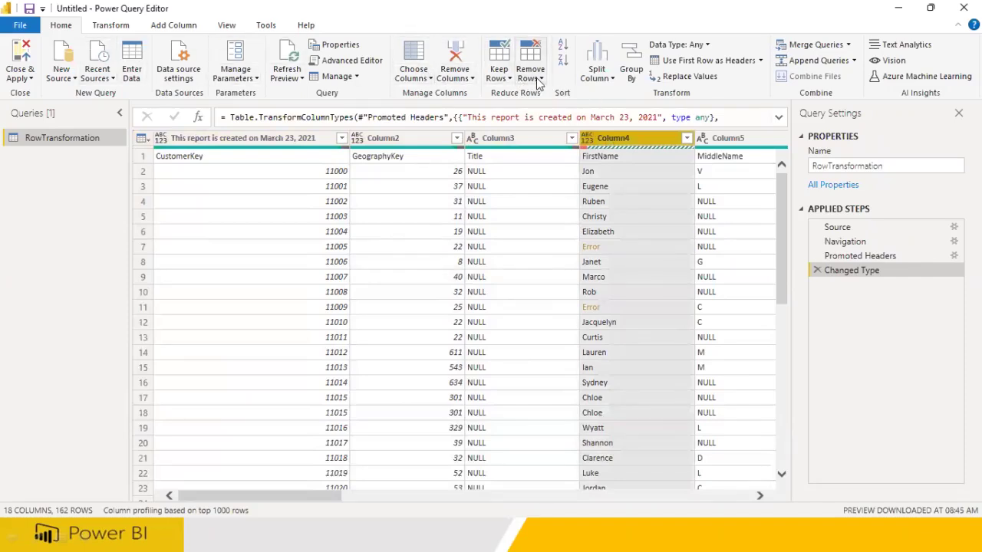
left_click(536, 79)
left_click(545, 98)
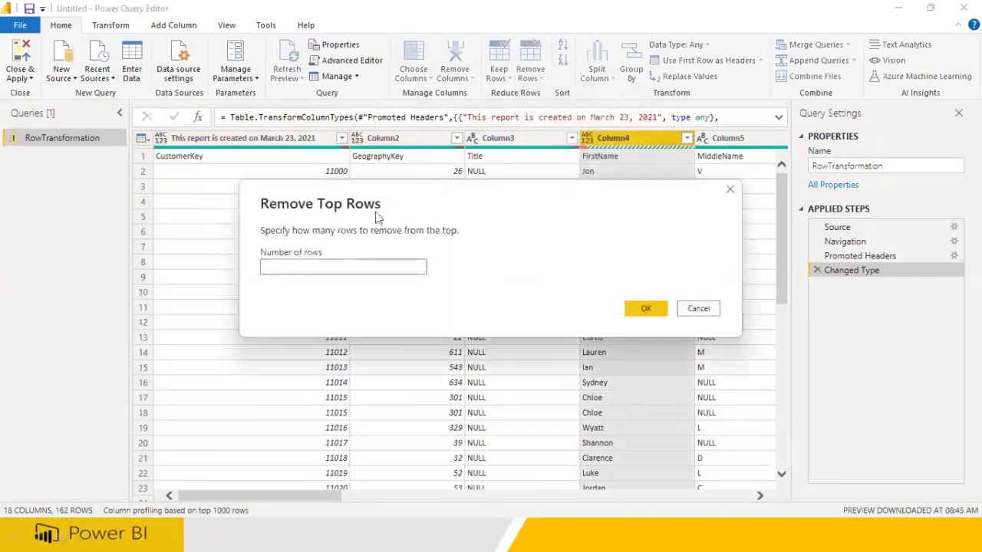
type("1")
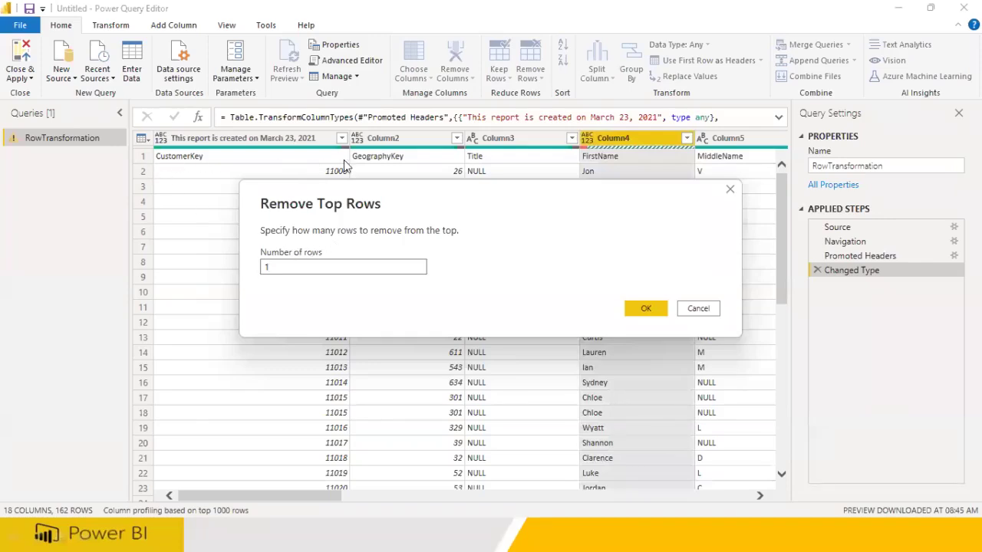
left_click(645, 309)
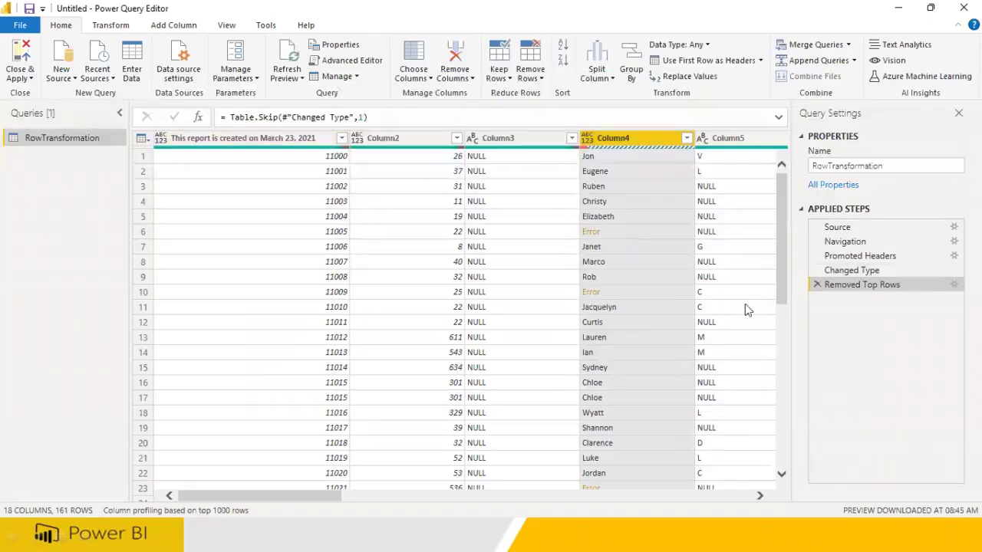
left_click(817, 285)
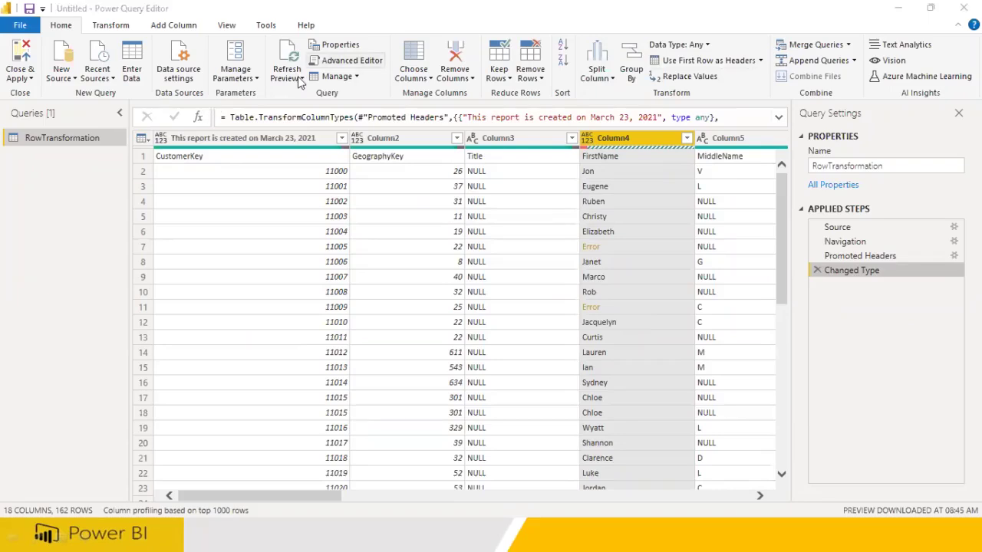
- Demote the current column headers, including the report creation title, into the table's first row
mouse_move(146, 145)
left_mouse_down()
mouse_move(541, 135)
mouse_move(197, 114)
mouse_move(132, 132)
mouse_move(158, 156)
mouse_move(150, 175)
left_mouse_up()
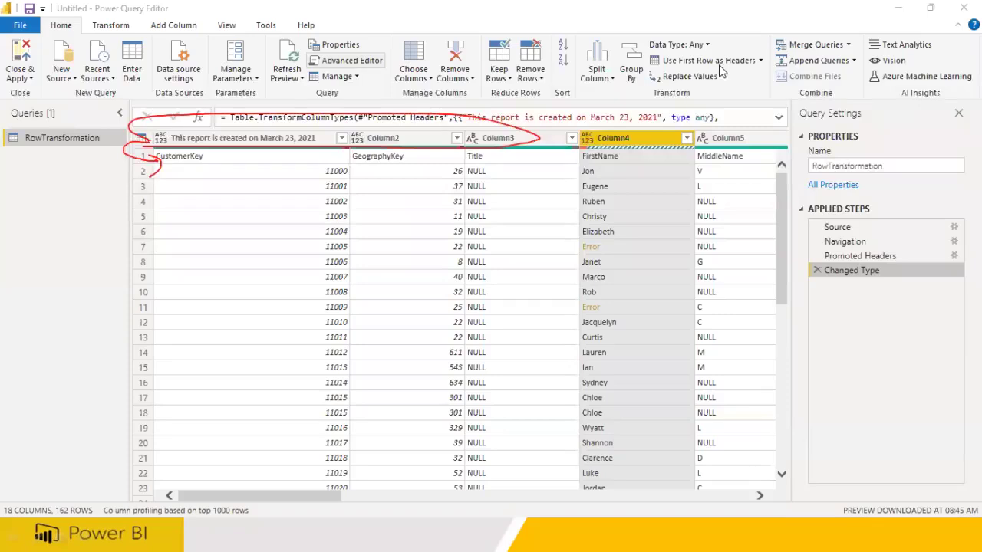
left_click(759, 61)
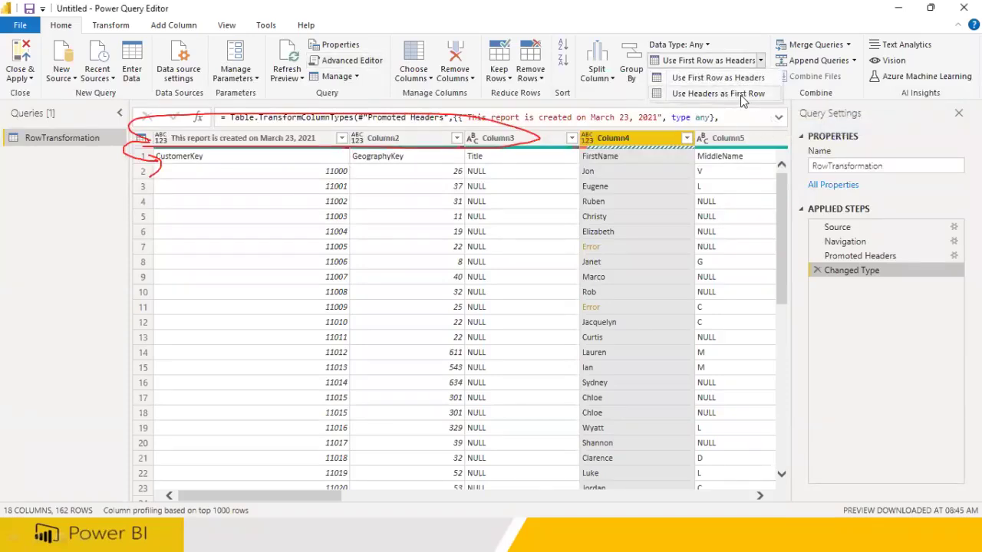
left_click(717, 93)
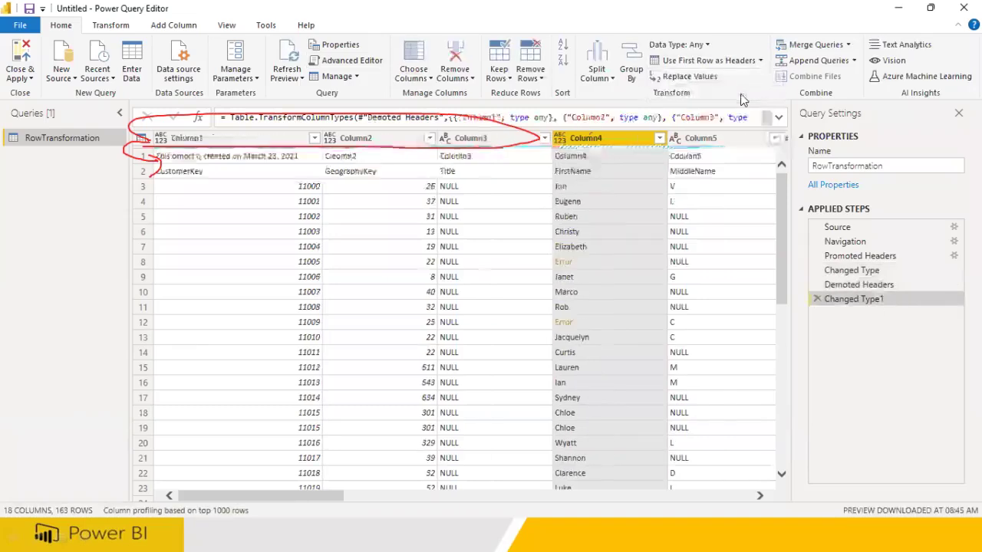
- Remove 1 top row from the table to drop the report creation title row
left_click(201, 158)
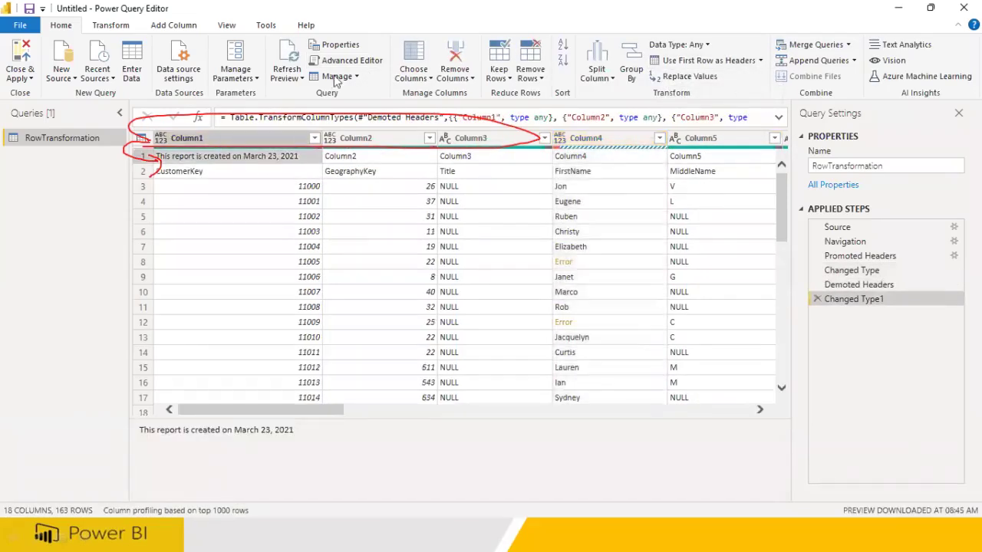
left_click(459, 76)
left_click(529, 75)
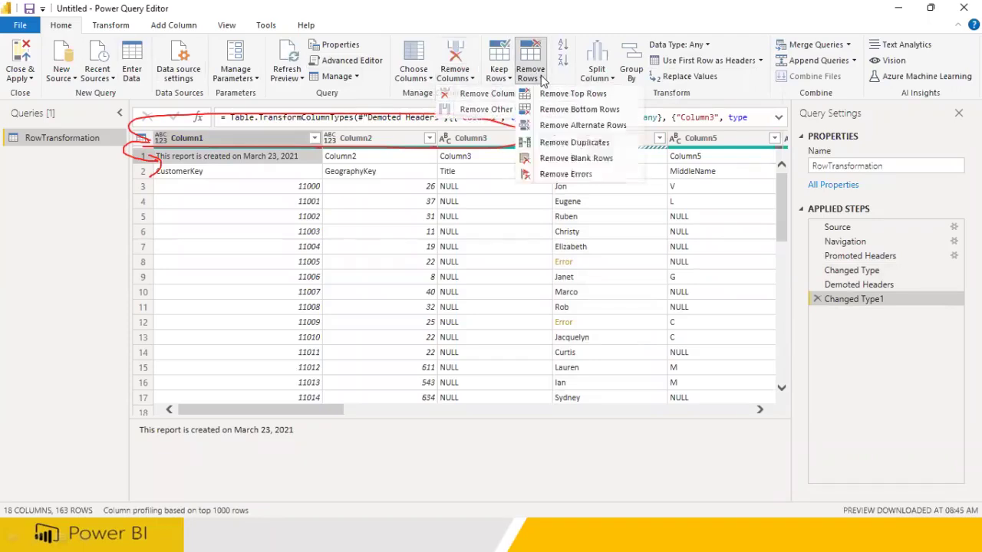
left_click(546, 153)
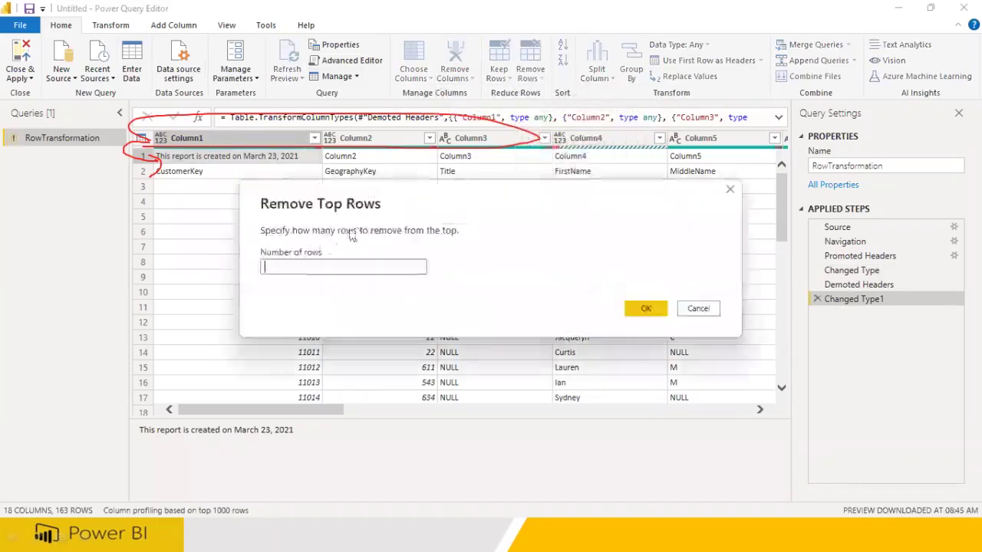
type("1")
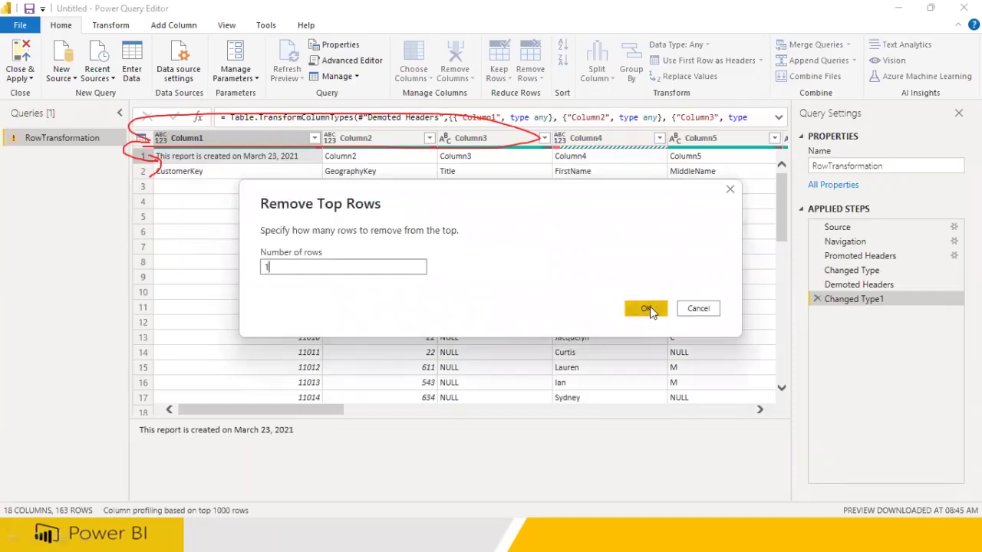
left_click(648, 308)
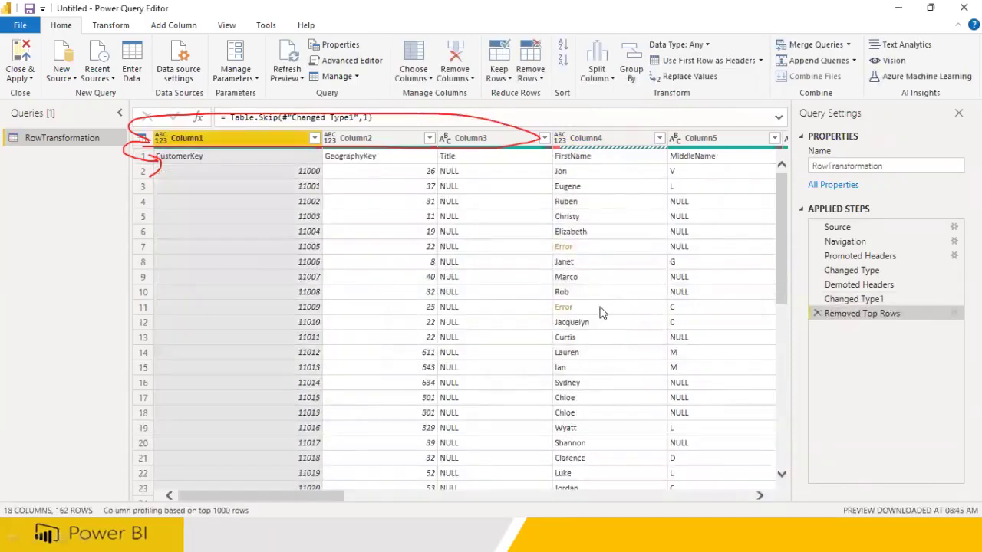
- Promote the first row, starting with CustomerKey, GeographyKey and Title, to column headers
left_click(354, 140)
left_click(492, 138)
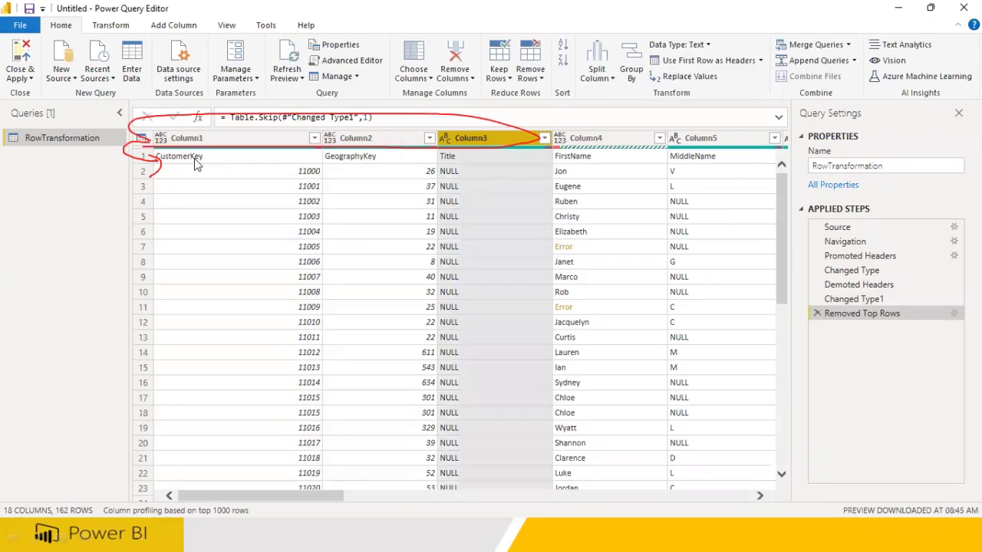
left_click(194, 158)
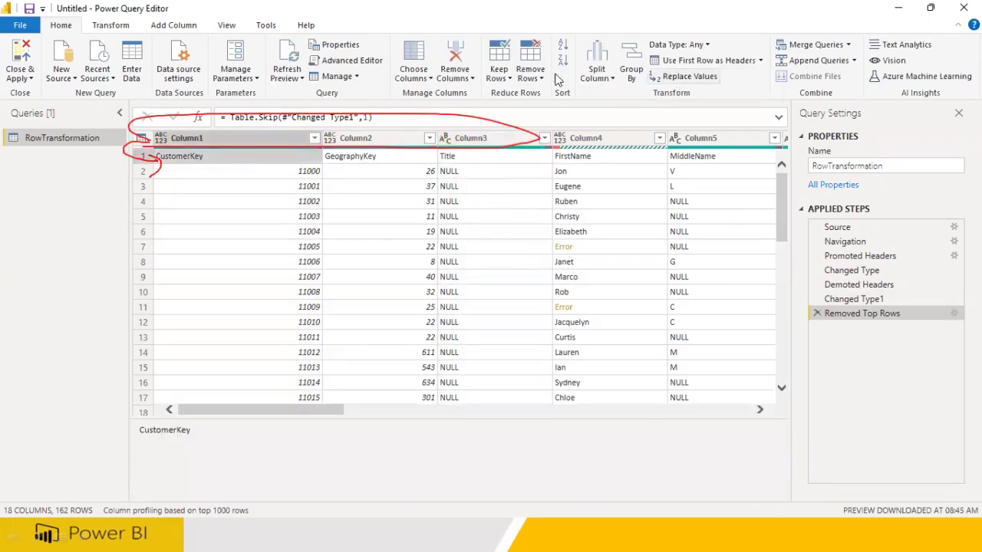
left_click(723, 65)
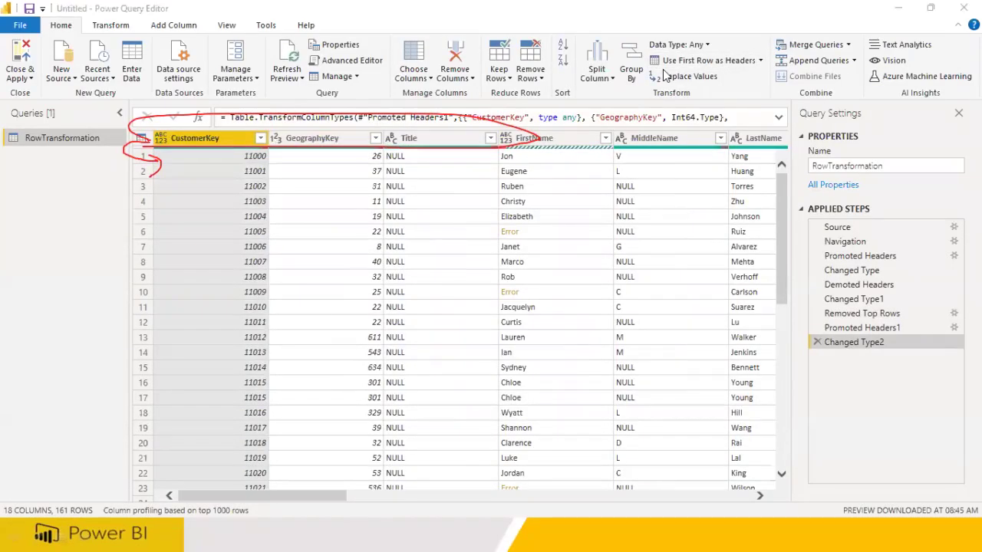
key("Escape")
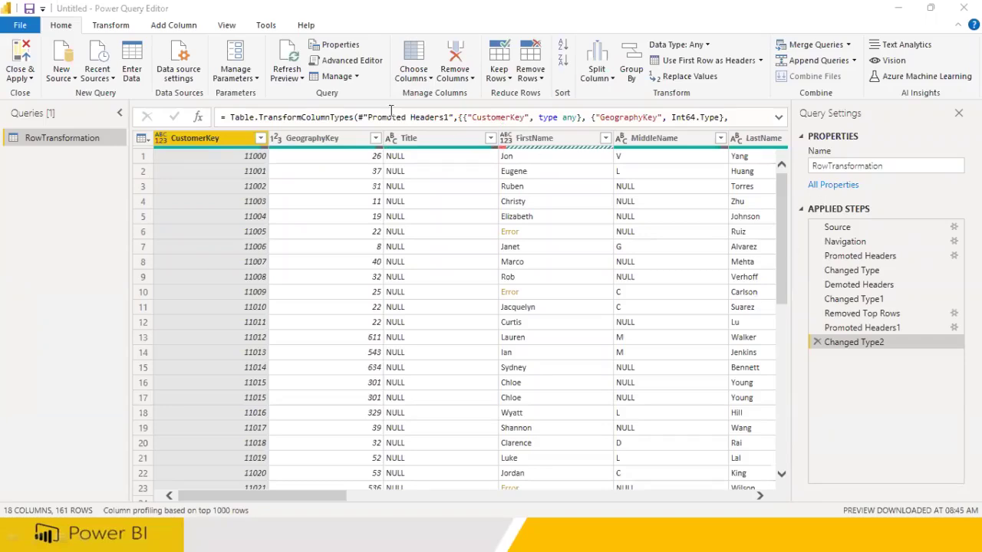
- Examine the query's rows all the way down to the end of the table, including its footer
left_click(541, 78)
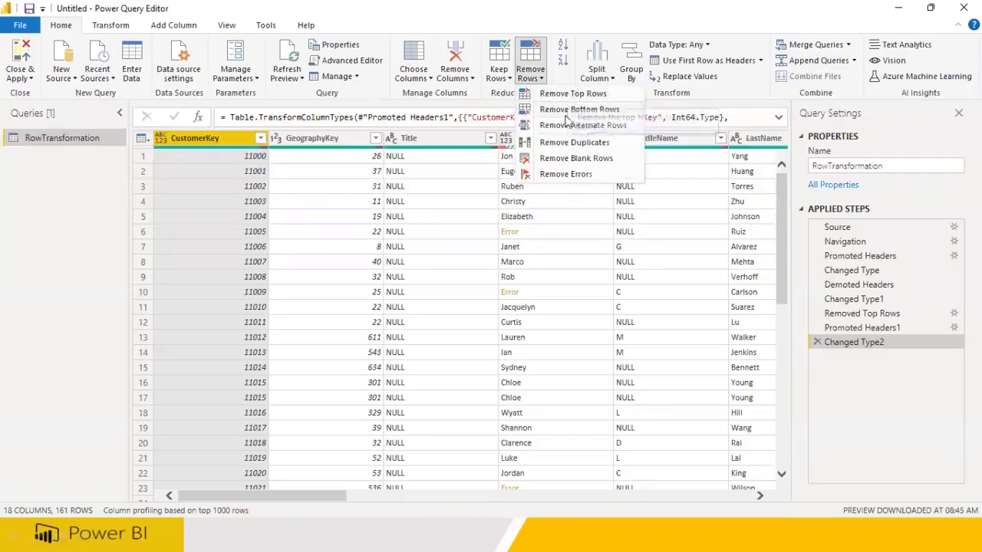
left_click(774, 294)
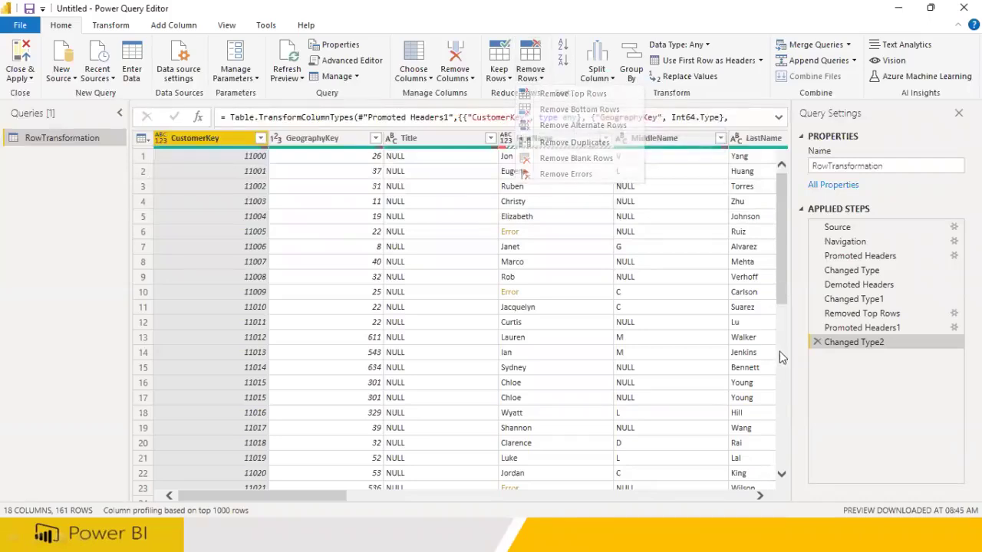
scroll(782, 451, "down", 10)
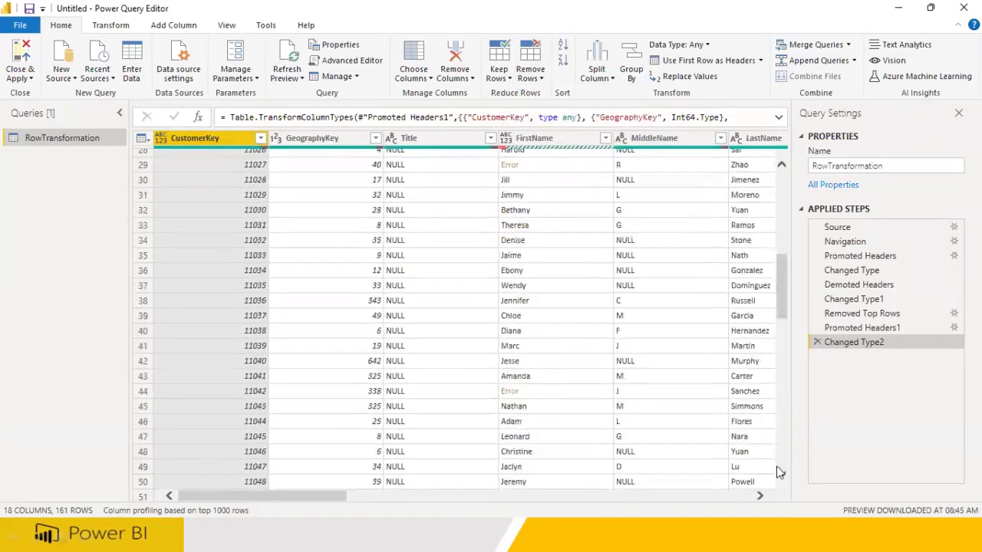
scroll(777, 469, "down", 7)
scroll(780, 474, "down", 10)
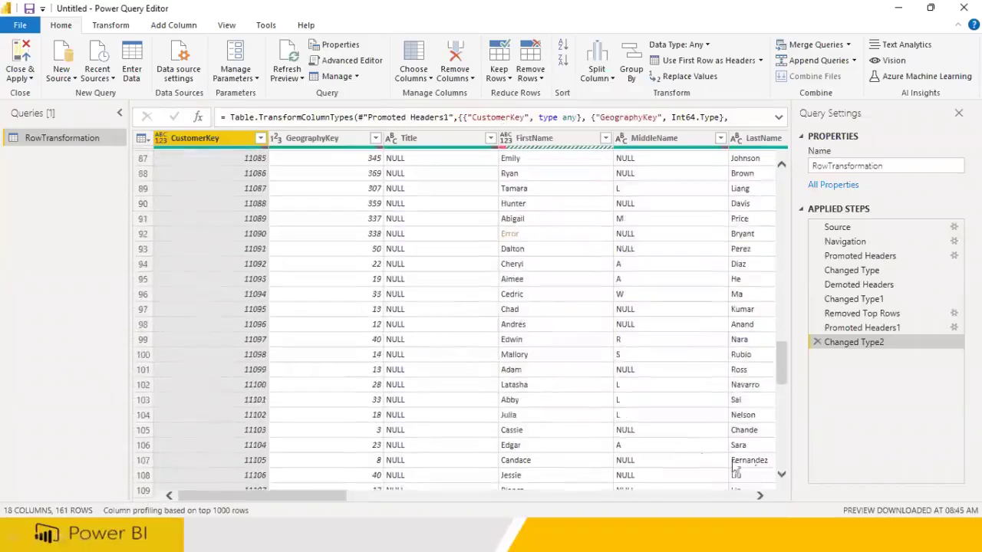
scroll(779, 385, "down", 16)
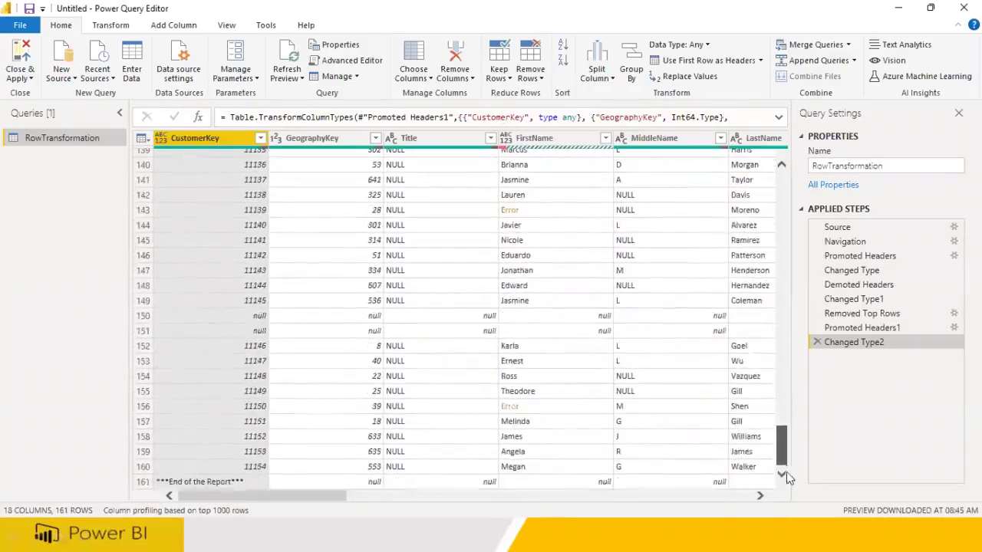
left_click(143, 481)
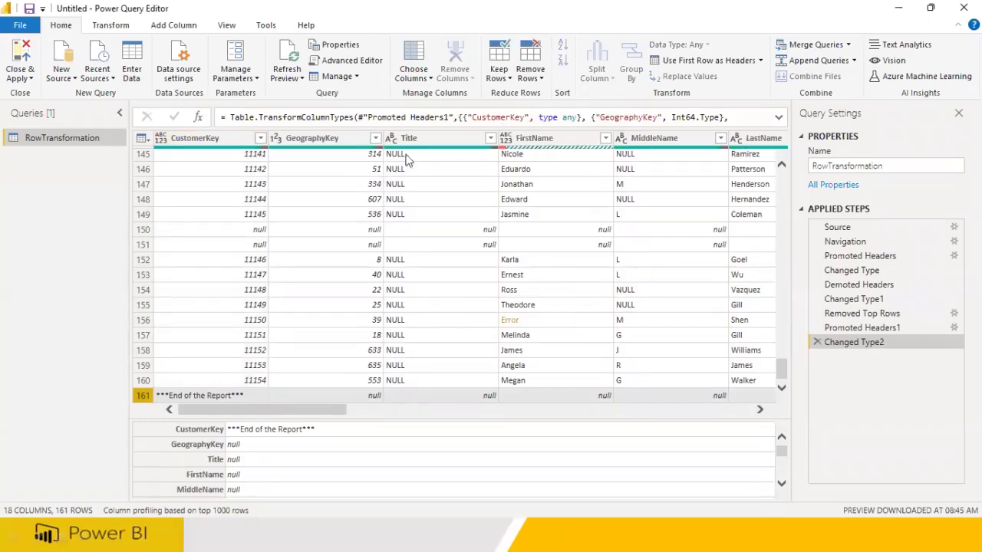
left_click(535, 75)
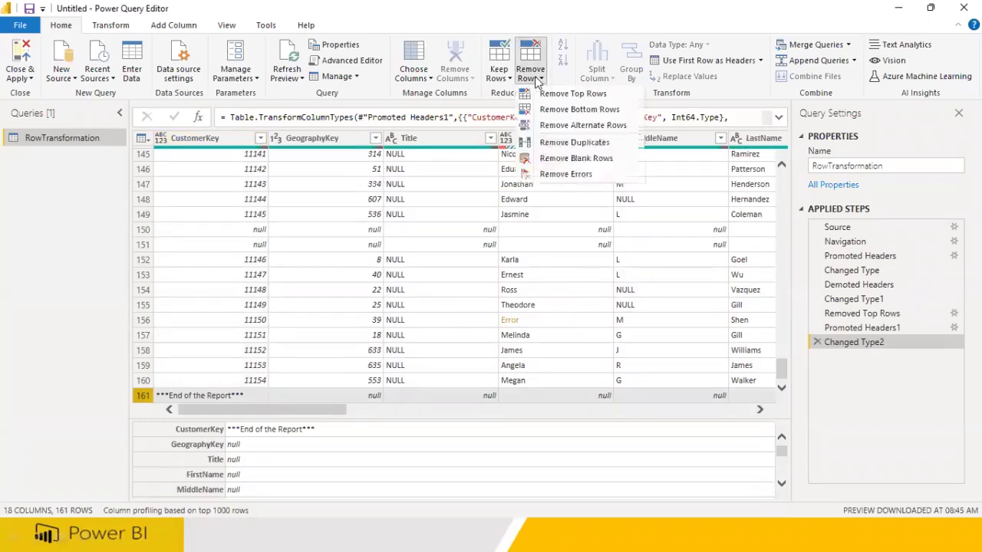
left_click(557, 110)
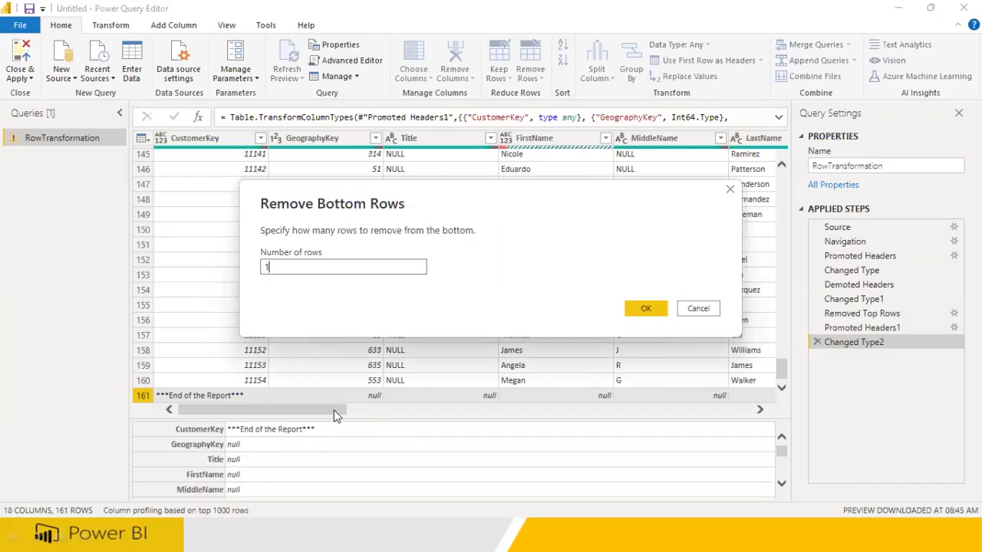
left_click(690, 308)
- Remove 1 bottom row from the table to drop the "End of the Report" footer, and check the table's end
left_click_drag(333, 418, 736, 421)
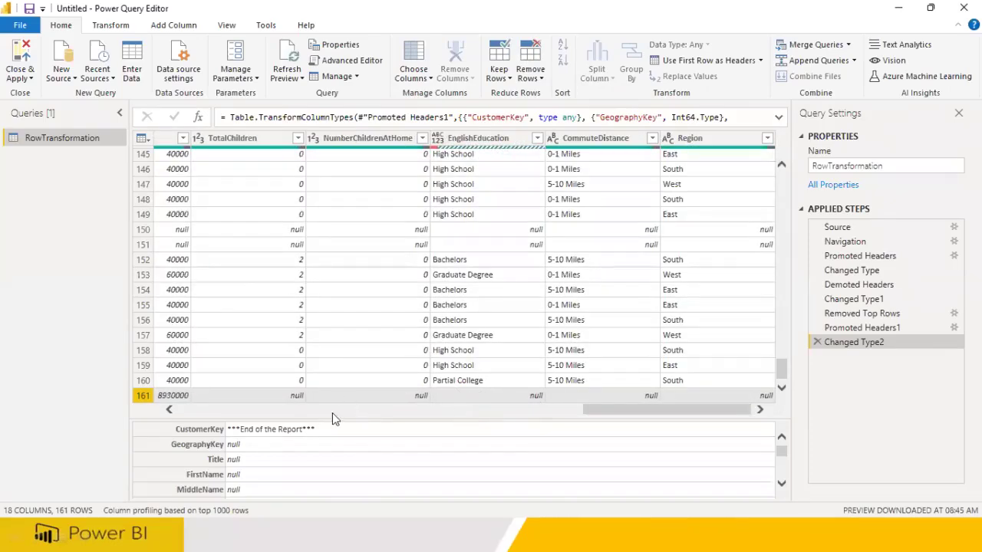
left_click_drag(591, 416, 158, 427)
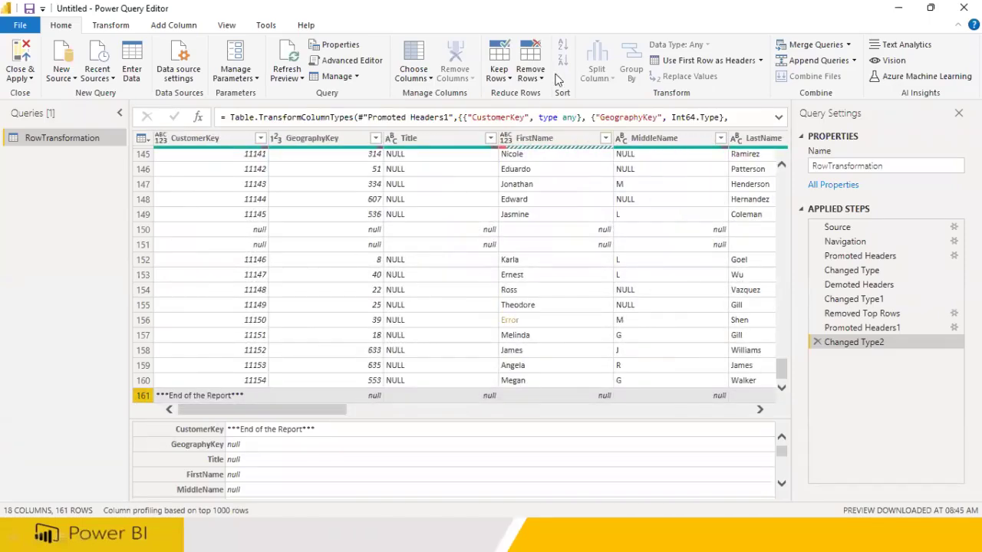
left_click(531, 74)
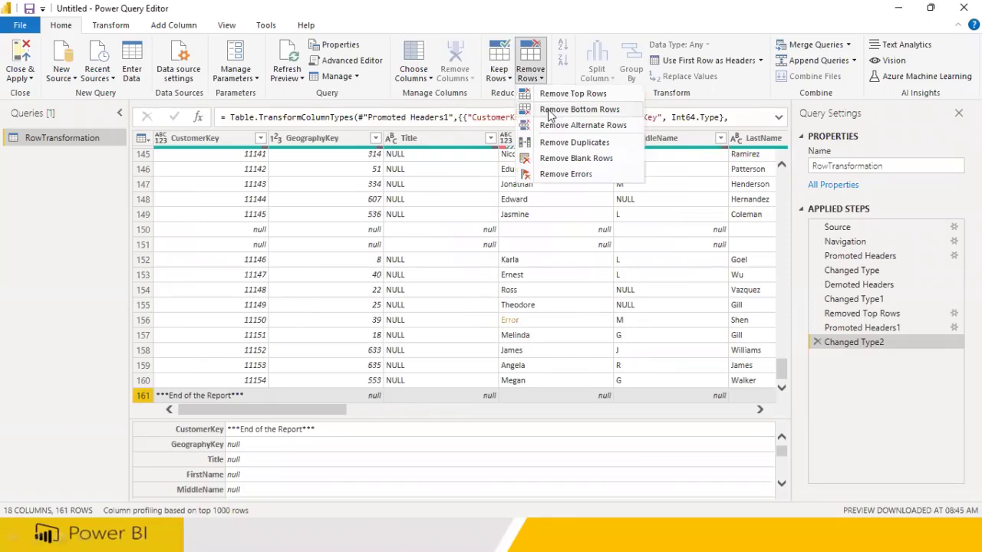
left_click(549, 111)
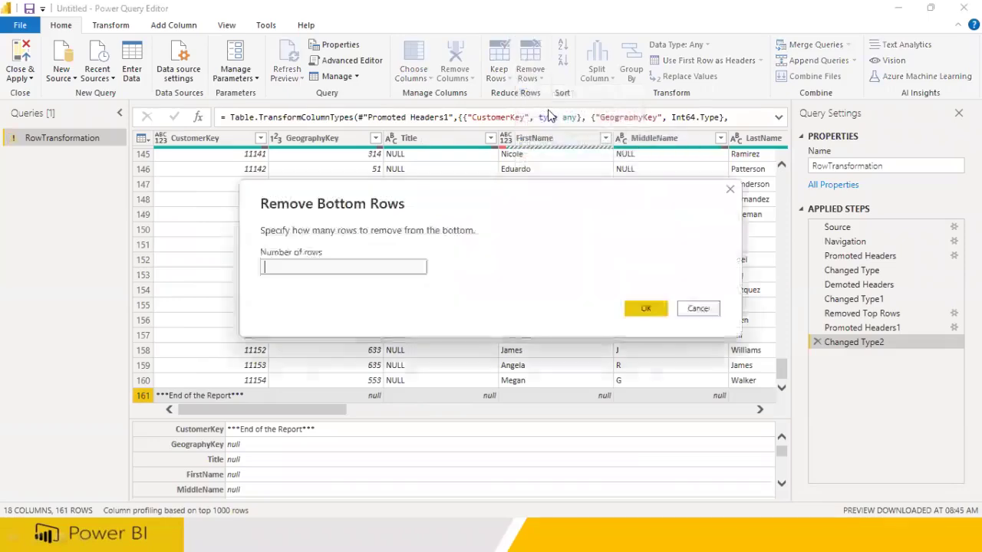
type("1")
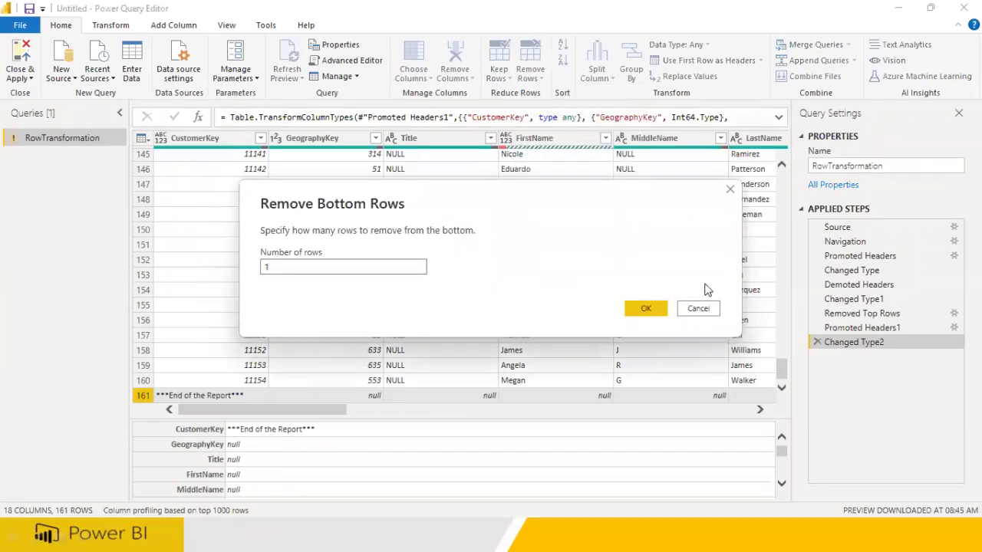
left_click(650, 308)
left_click_drag(781, 300, 748, 458)
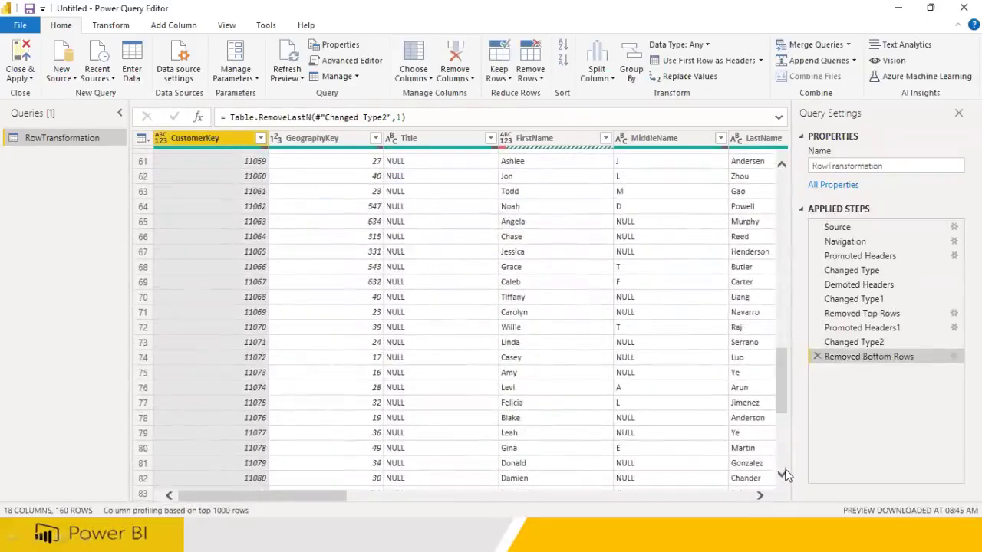
left_click(782, 474)
left_click_drag(787, 398, 792, 471)
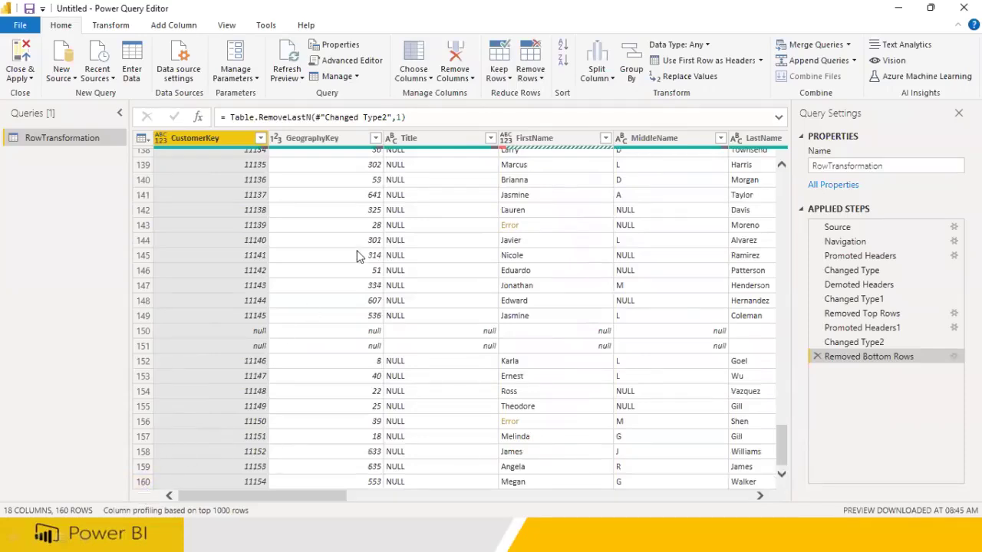
- Try removing alternate rows with first row 2, 1 row to remove and 1 to keep, and delete that applied step
left_click(532, 73)
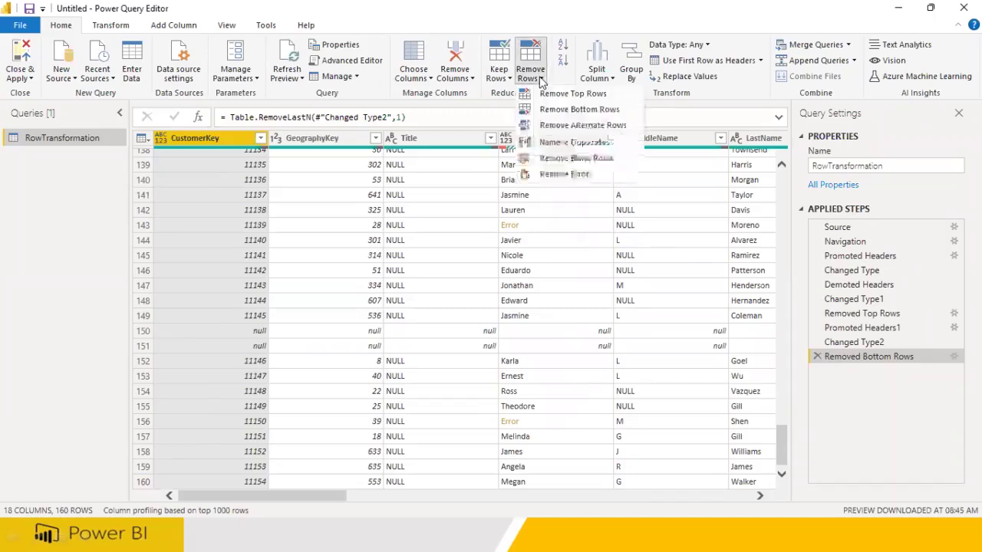
left_click(565, 127)
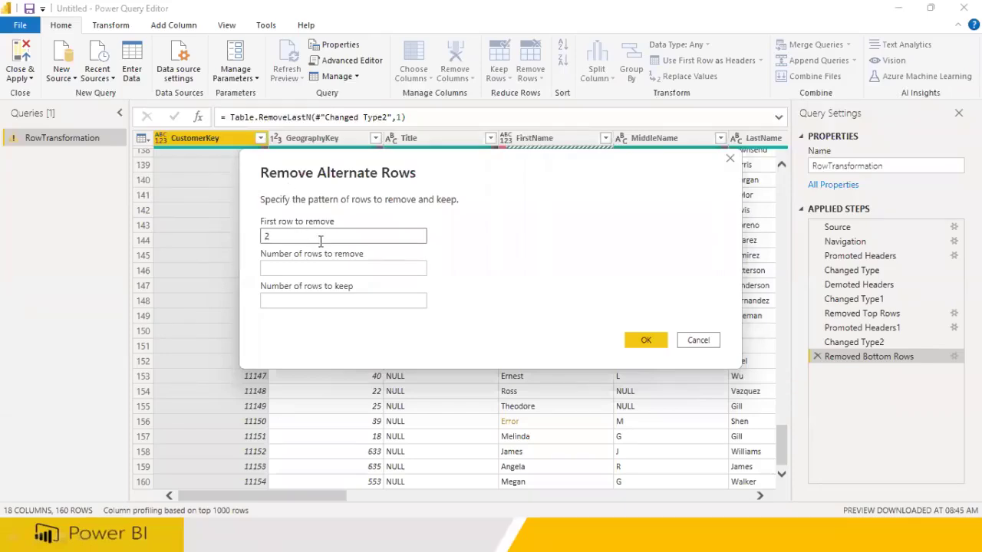
left_click(319, 269)
left_click(342, 272)
type("1")
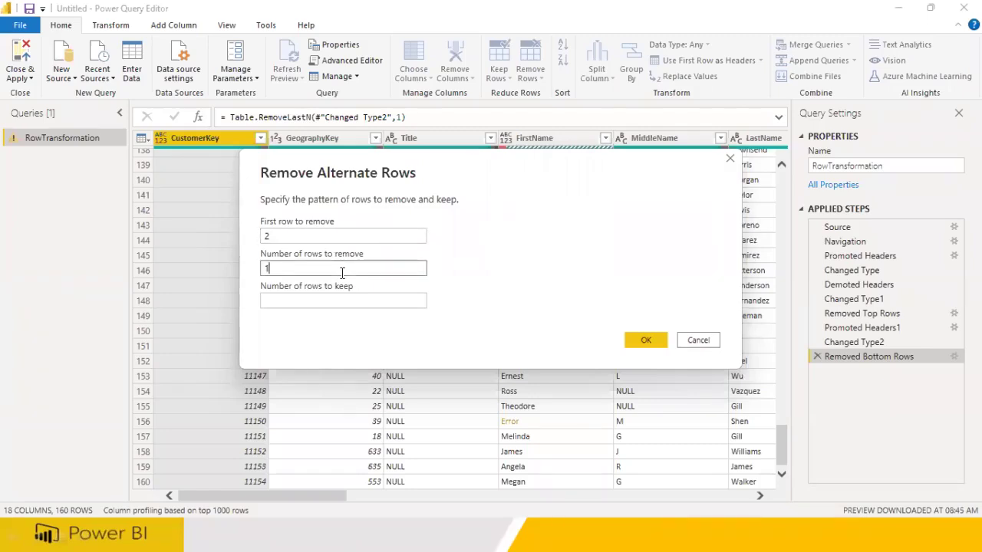
left_click(306, 302)
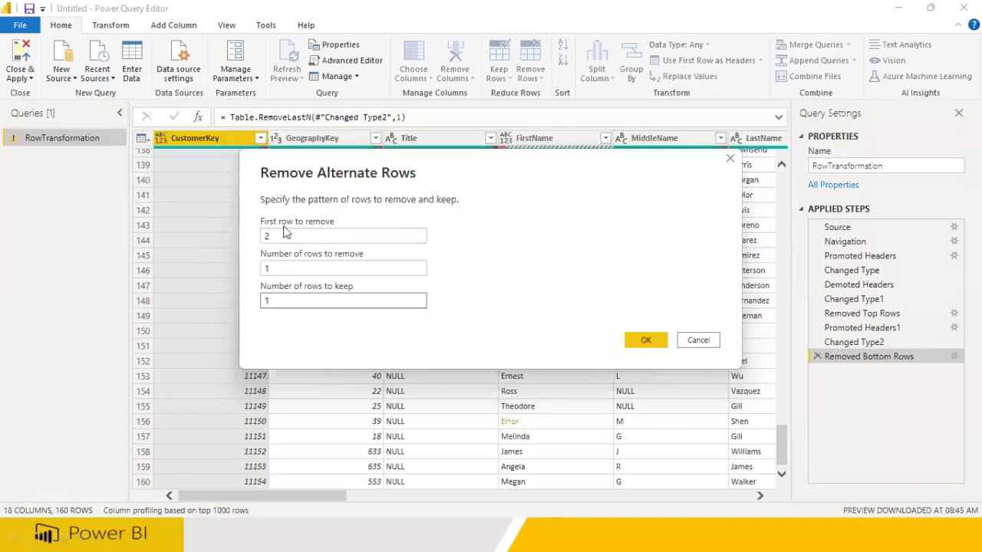
left_click(274, 268)
left_click(279, 301)
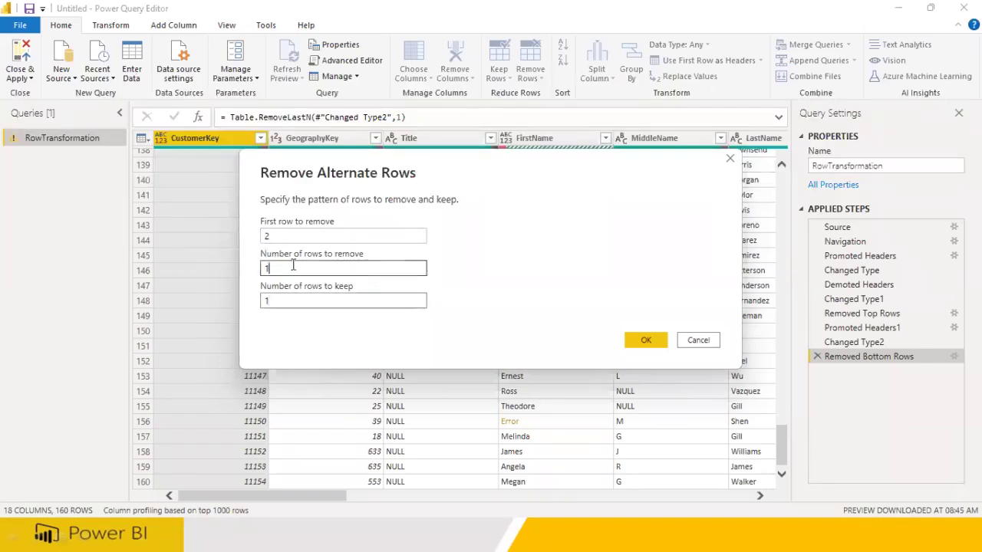
left_click(280, 299)
left_click(272, 269)
left_click(290, 300)
left_click(287, 267)
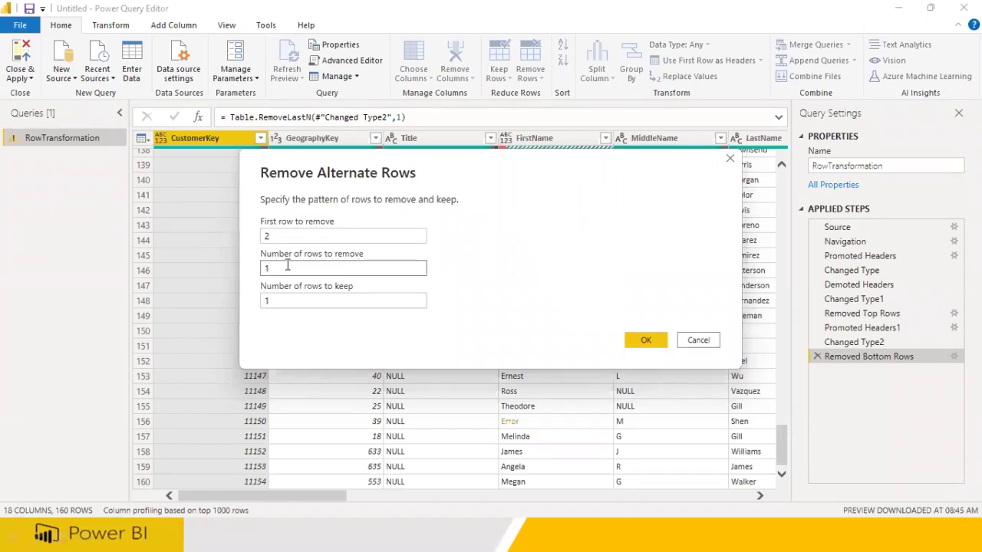
left_click(646, 343)
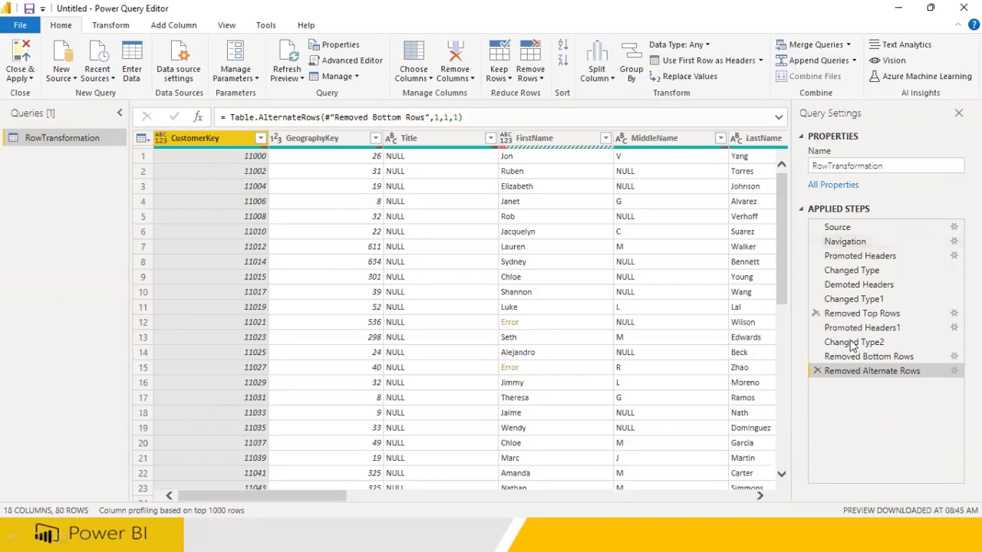
left_click(817, 371)
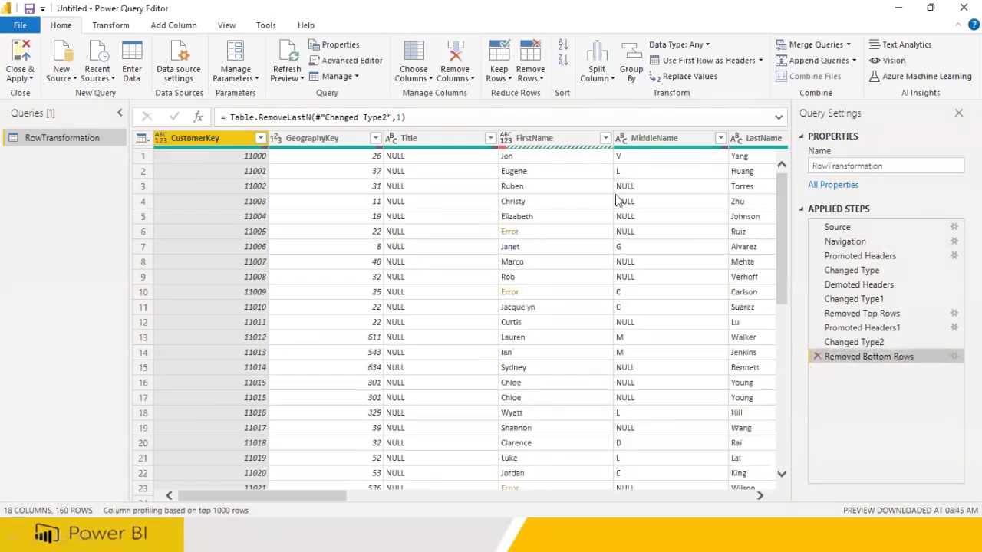
left_click(500, 72)
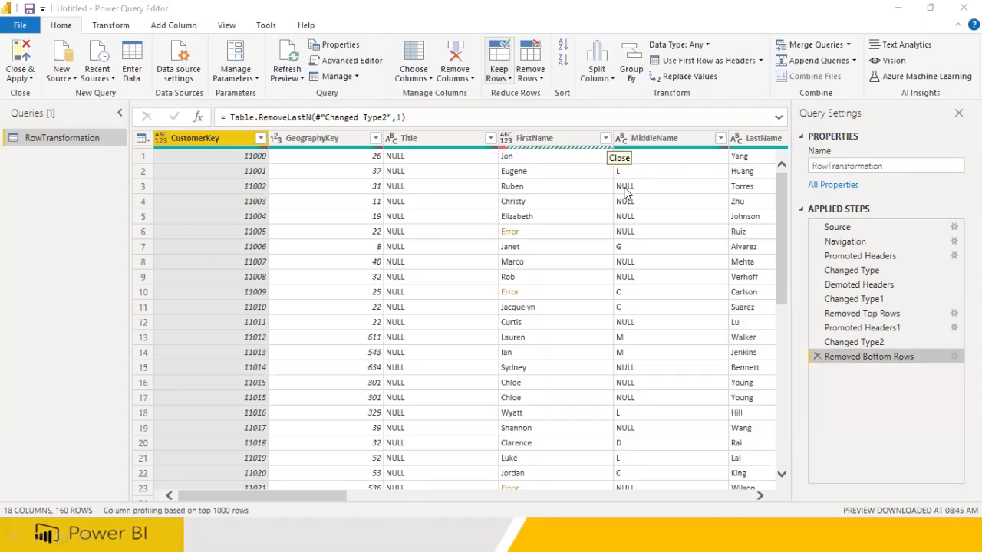
left_click(539, 79)
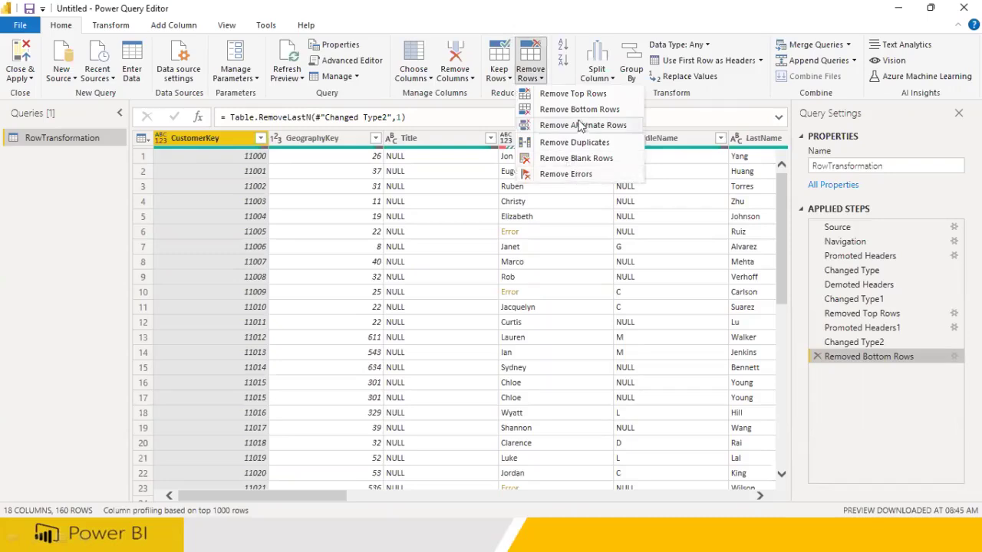
left_click(509, 79)
- Try removing alternate rows with first row 1, 2 rows to remove and 2 to keep, and delete that applied step
left_click(541, 80)
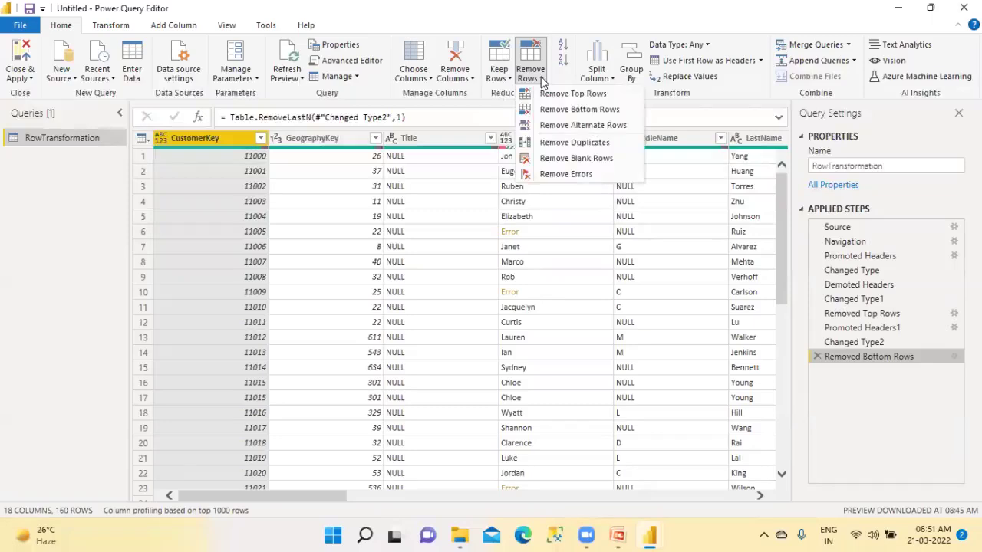
left_click(560, 125)
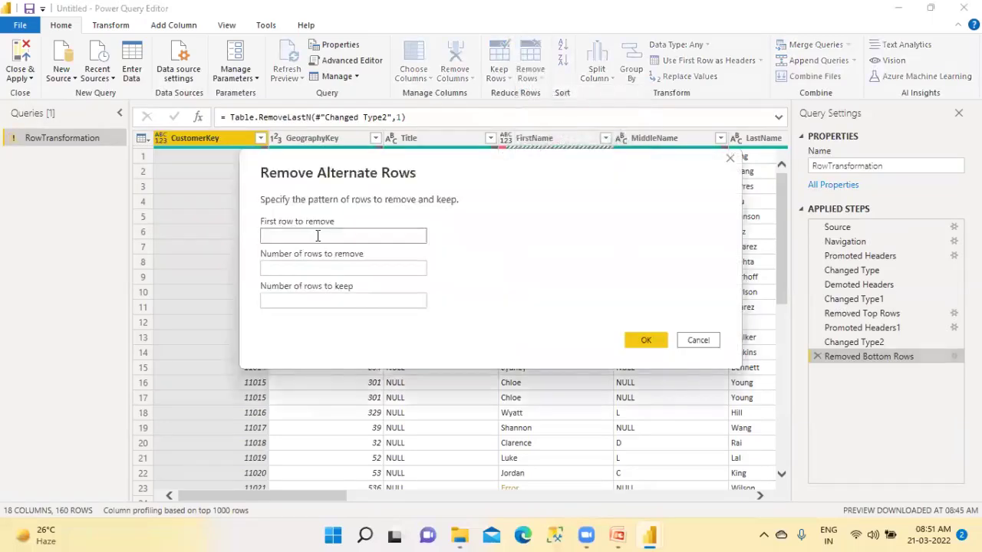
type("1")
left_click(268, 267)
type("2")
left_click(283, 301)
type("2")
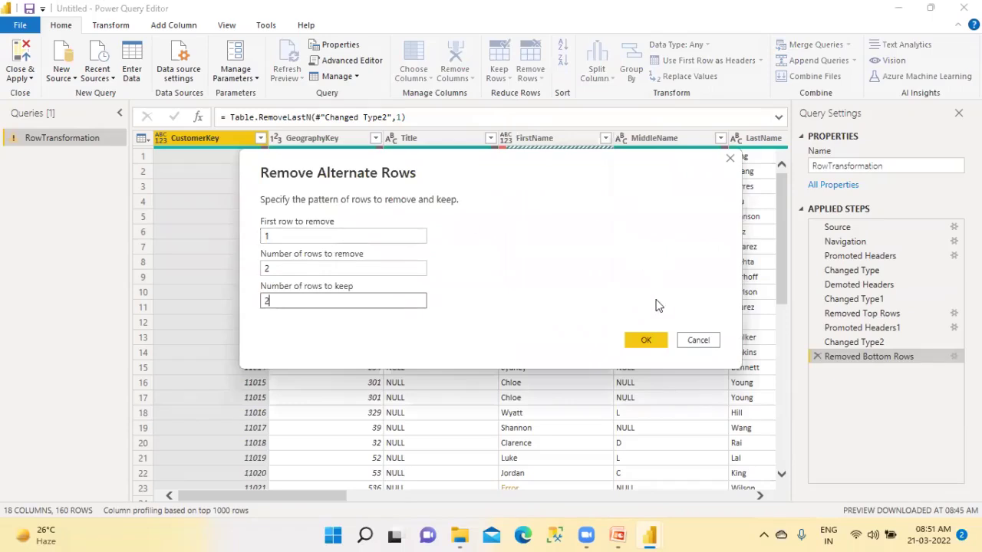
left_click(648, 342)
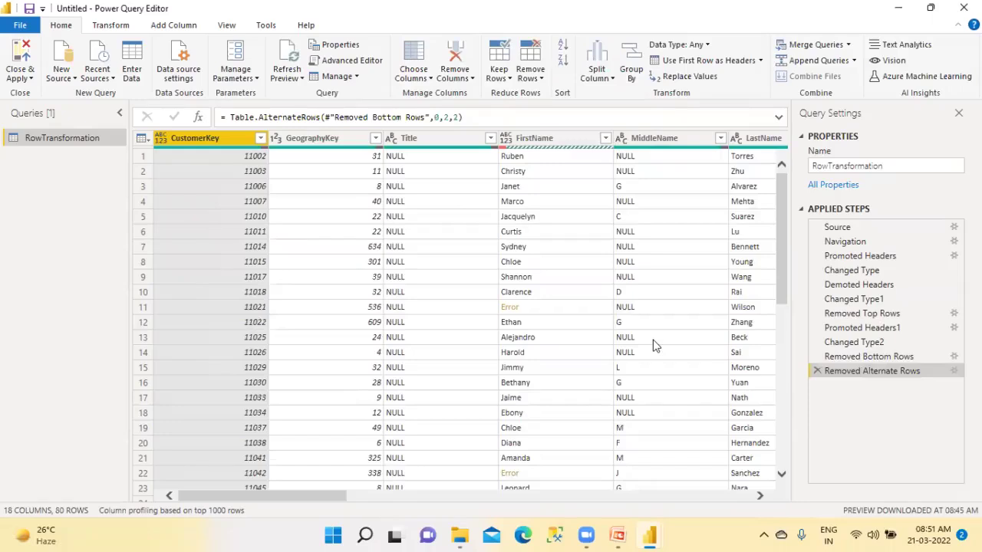
left_click(693, 6)
left_click(816, 371)
left_click(540, 79)
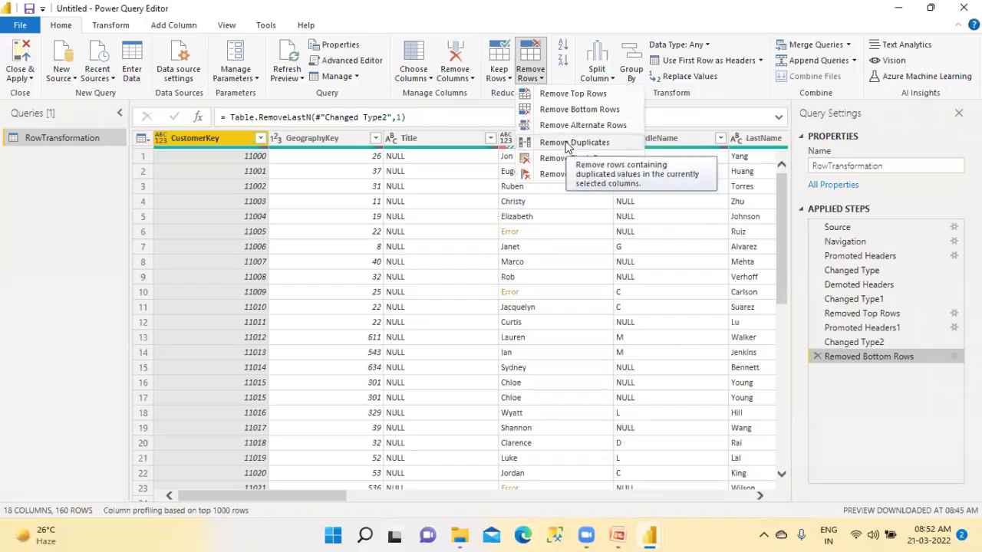
left_click(218, 138)
left_click(305, 139)
left_click(201, 138)
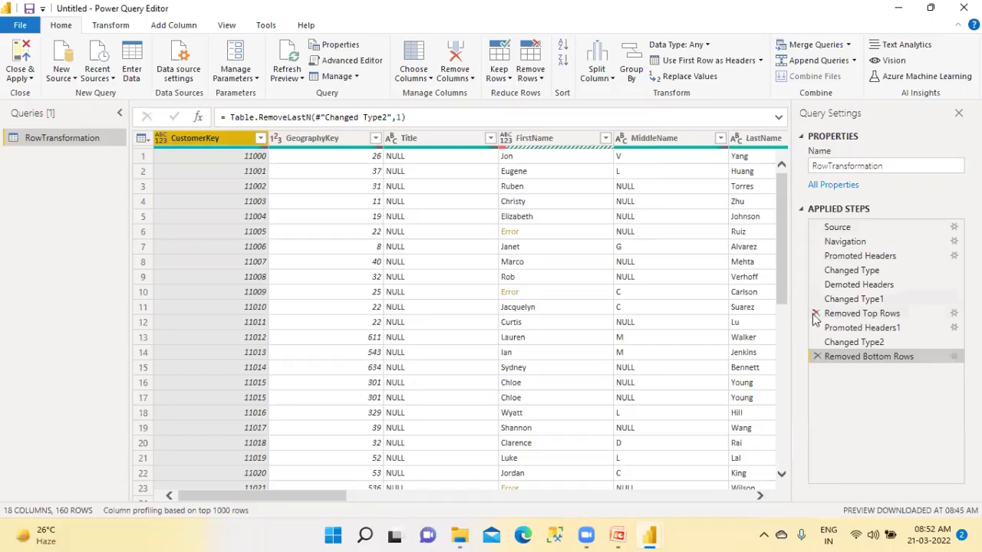
- Inspect the distinct values in the MaritalStatus column's filter list without applying a filter
left_click_drag(340, 499, 556, 507)
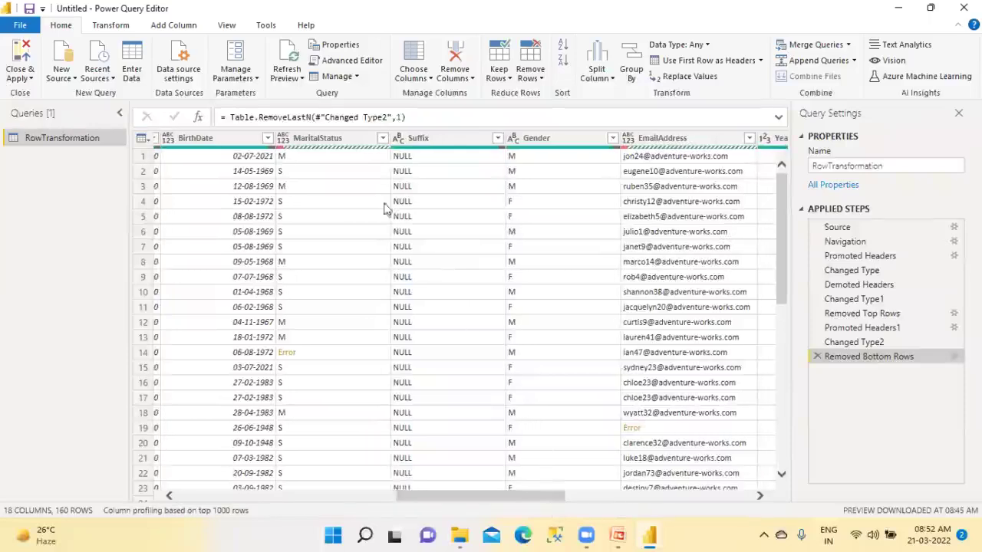
left_click(382, 138)
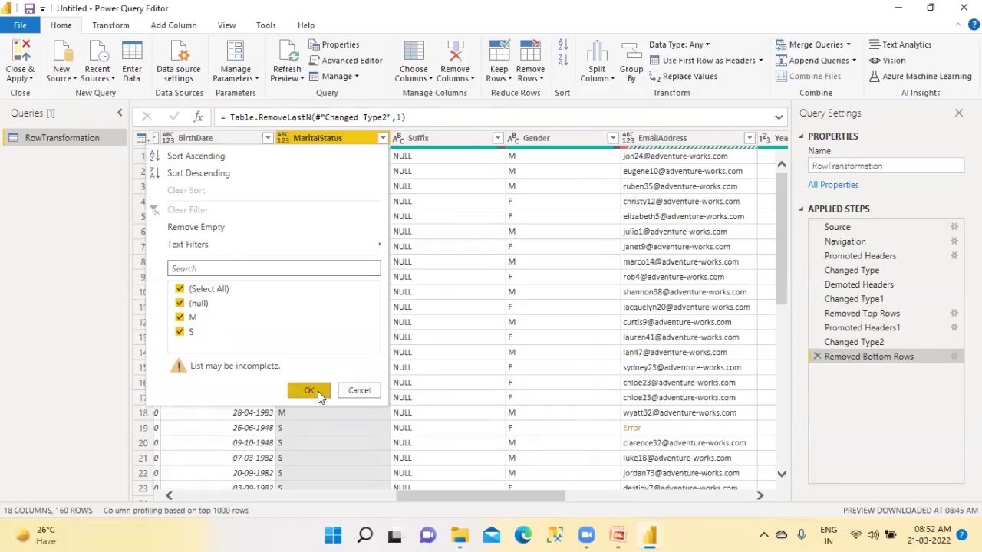
left_click(353, 390)
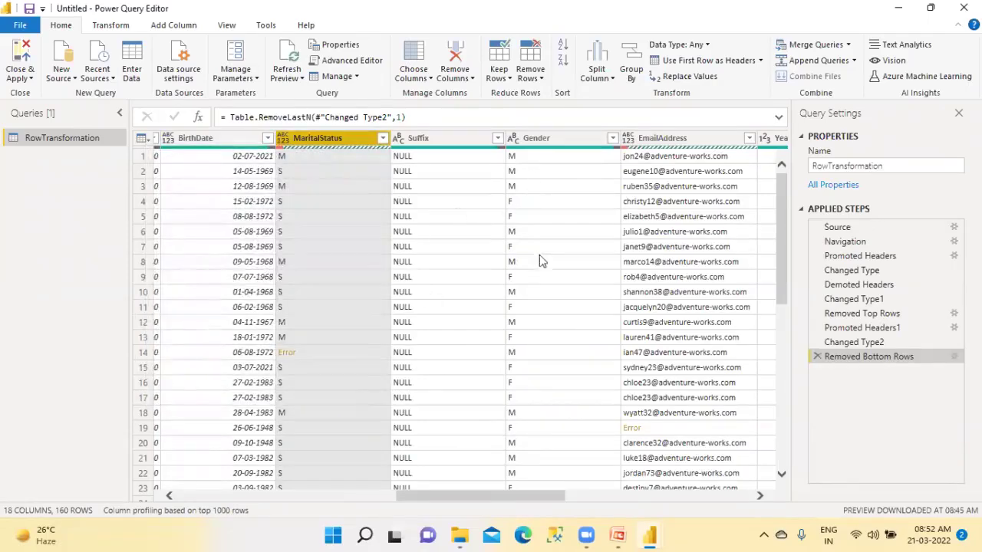
- Remove the rows with duplicate values in the Gender column
left_click(539, 160)
left_click(537, 174)
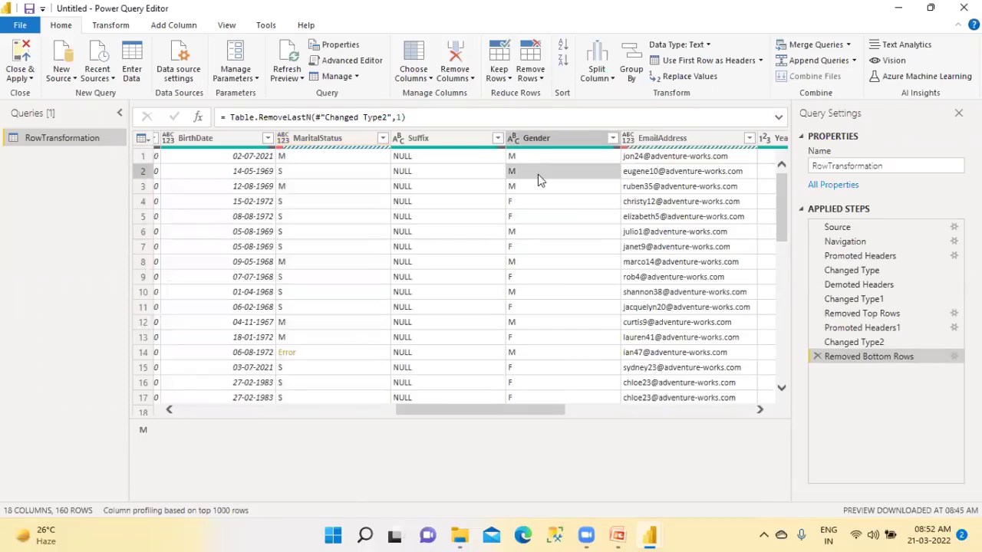
left_click(546, 135)
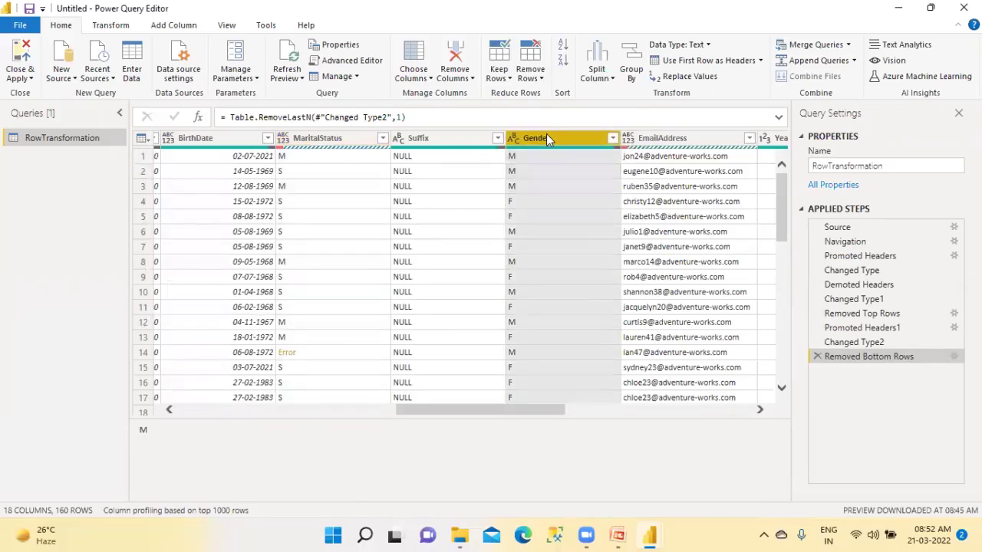
left_click(542, 80)
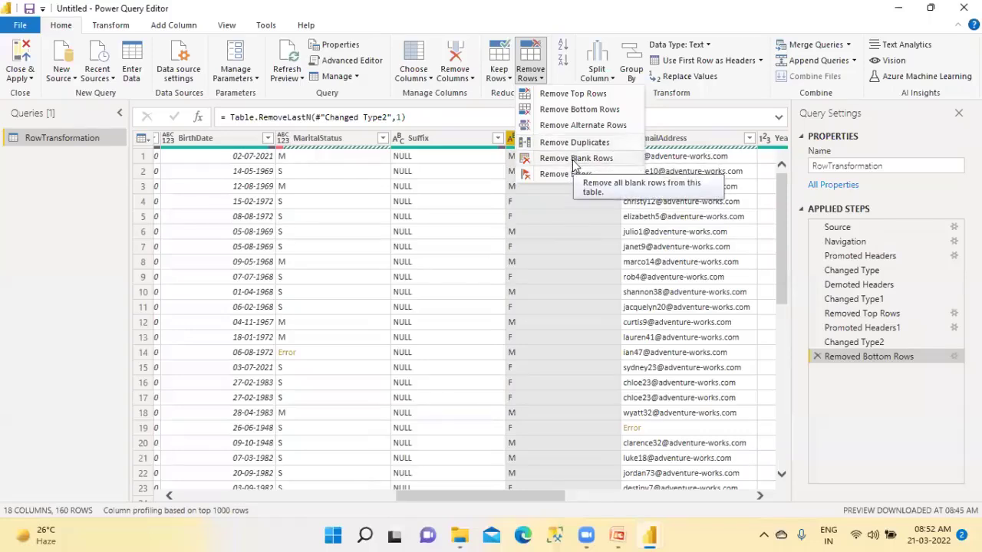
left_click(573, 143)
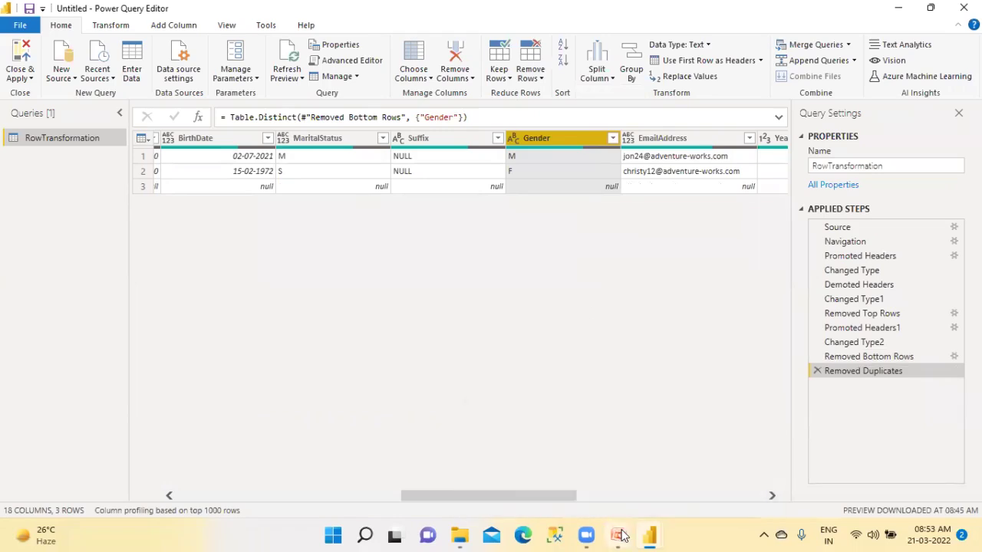
- Switch to the PowerPoint slide show on row transformations and advance to the slide listing the row operations
mouse_move(617, 536)
left_click(671, 490)
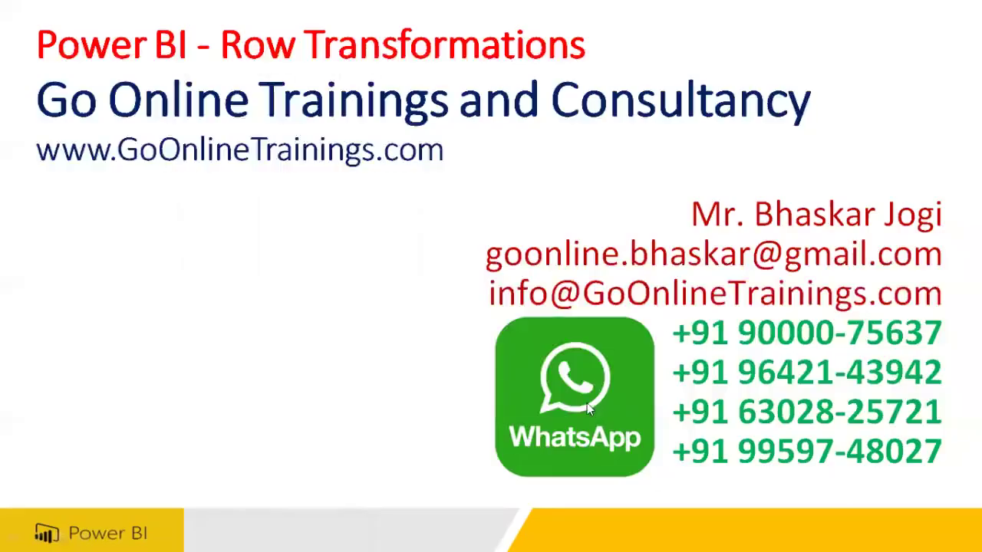
left_click(587, 402)
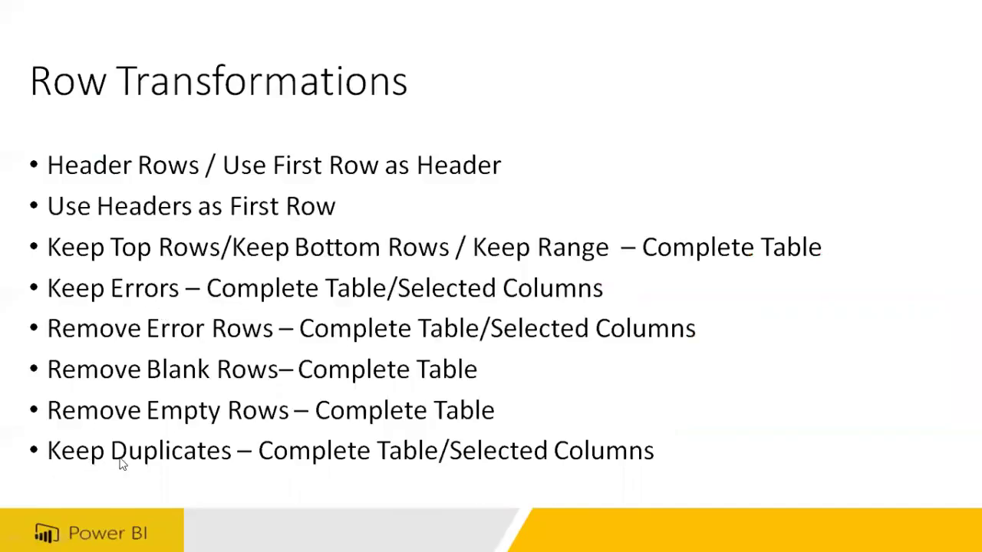
- Advance the slide show one slide, and return to Power Query Editor to delete the Removed Duplicates applied step
left_click(182, 471)
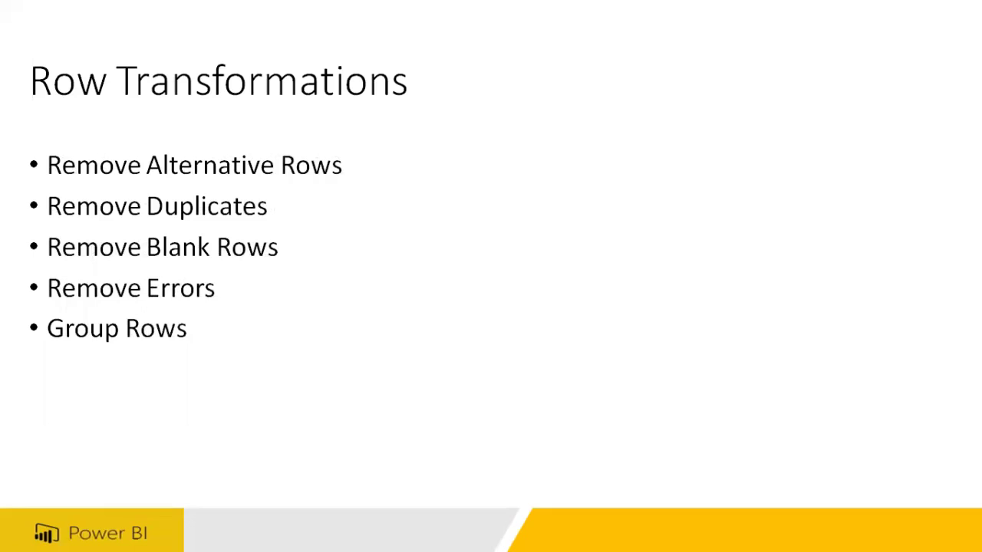
key("alt+Tab")
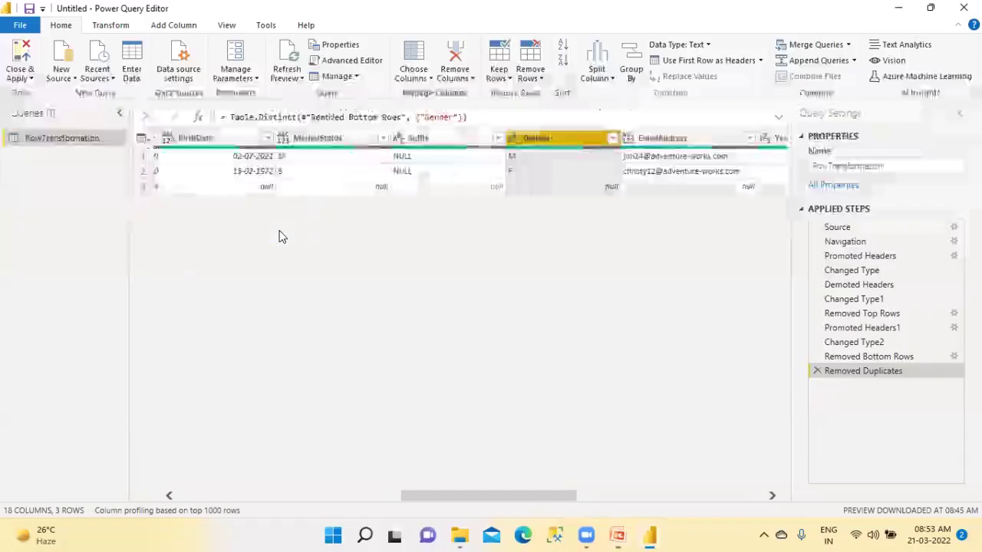
left_click(816, 370)
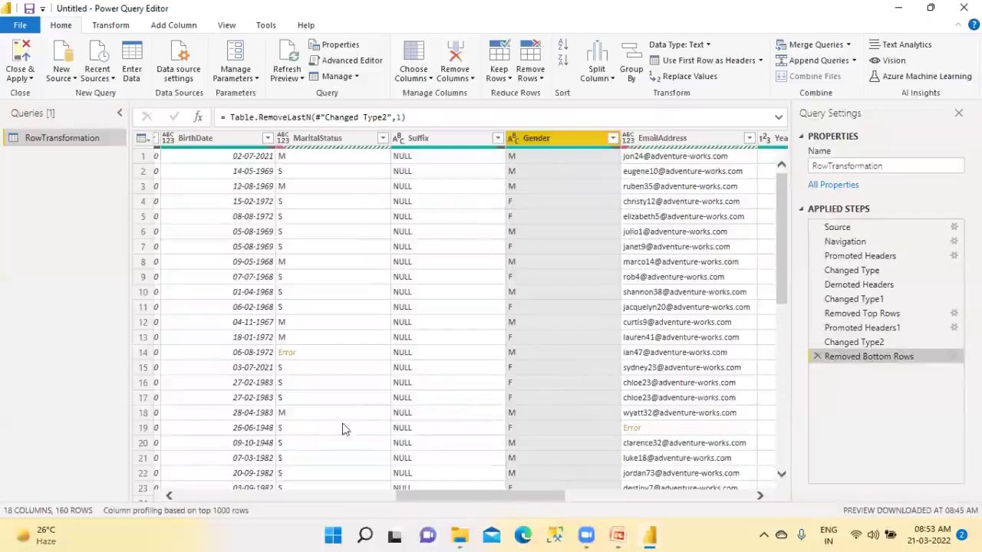
- Select all columns of the RowTransformation table and remove the duplicate rows across them
left_click(241, 494)
left_click(205, 497)
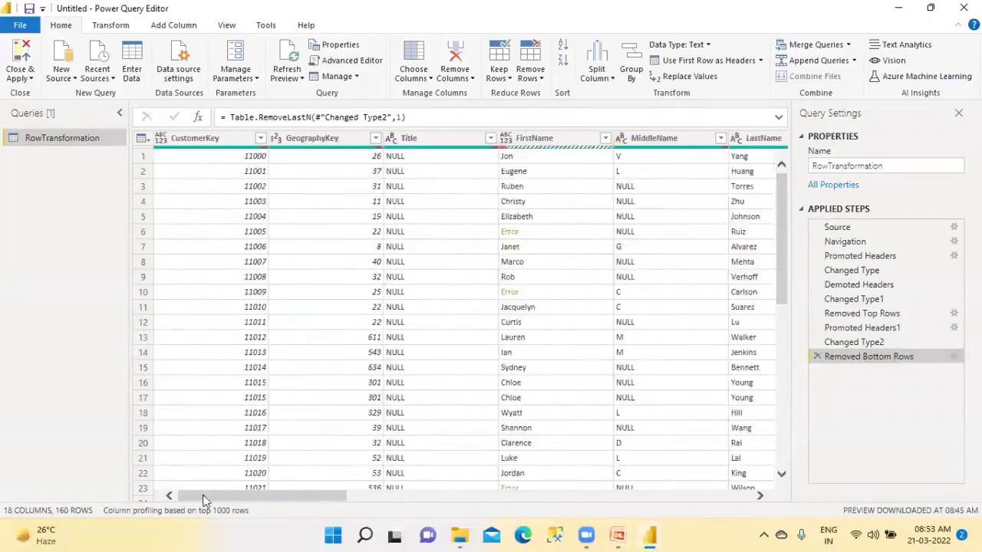
left_click(151, 137)
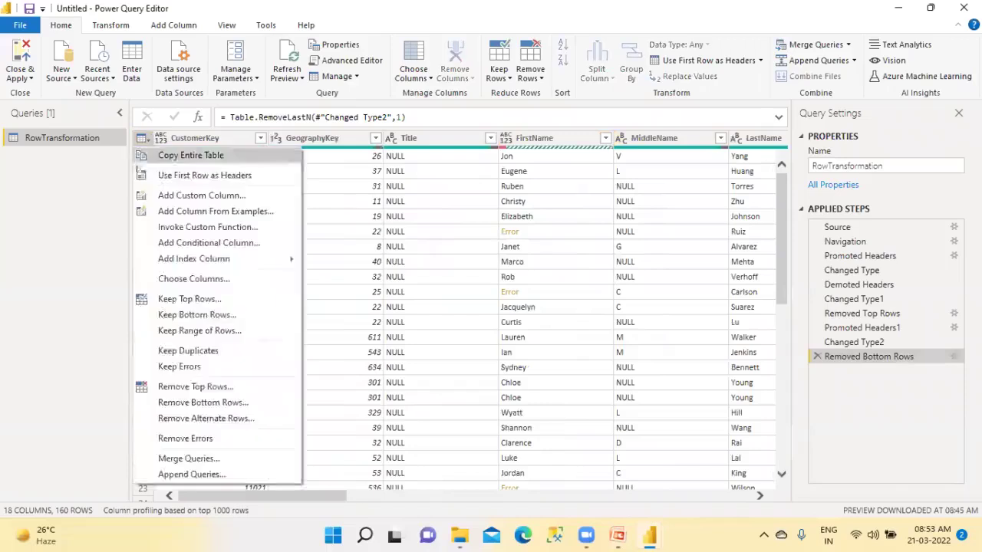
left_click(114, 187)
left_click(137, 142)
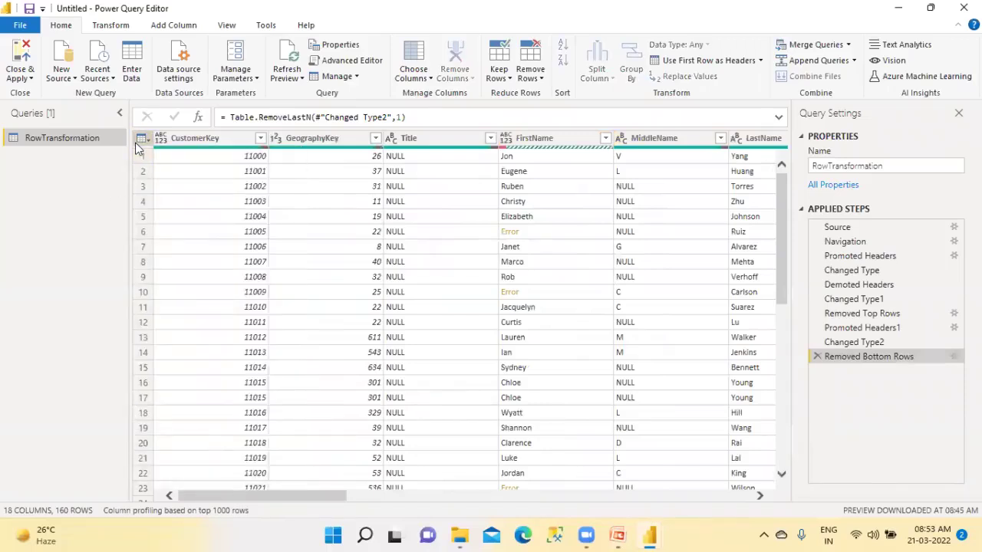
left_click(319, 162)
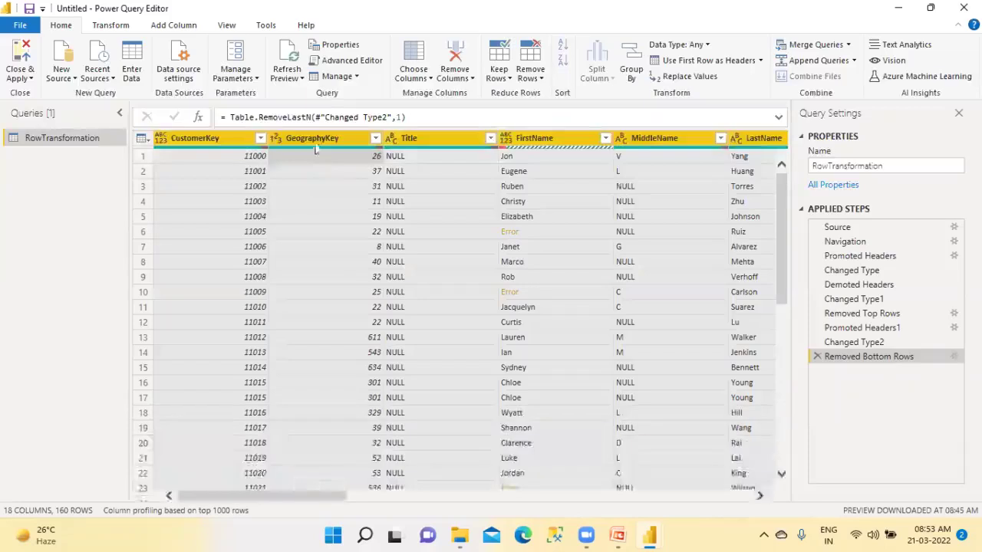
left_click(313, 139)
key("ctrl+a")
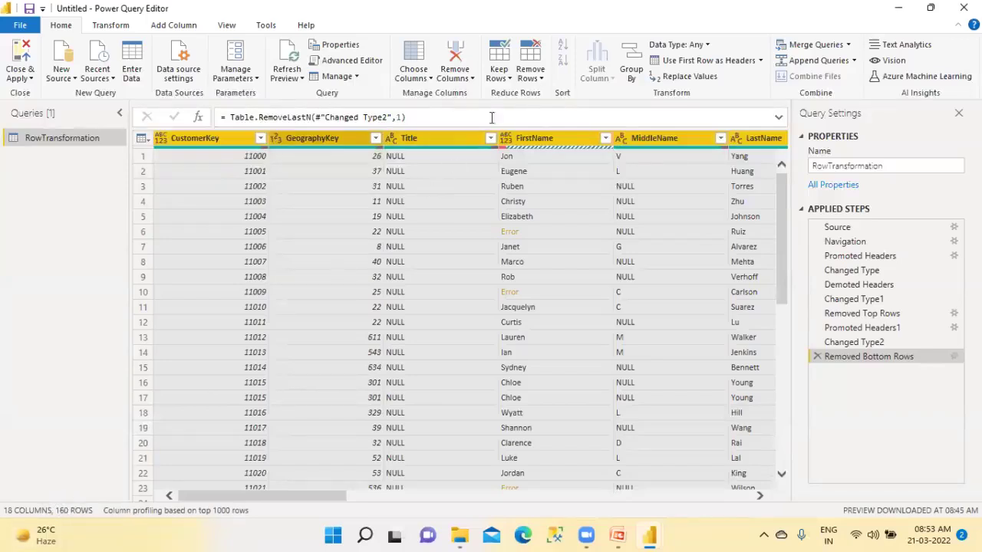
left_click(533, 79)
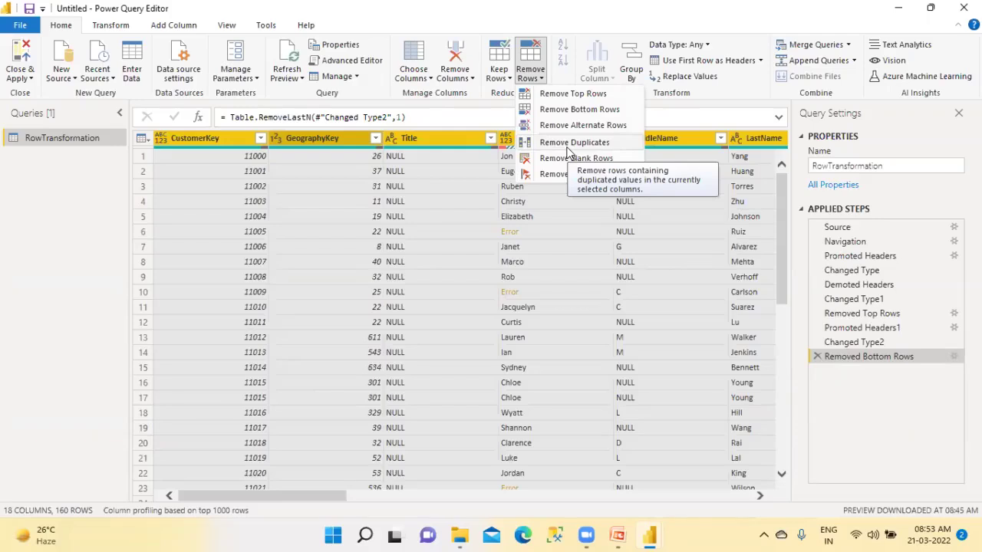
left_click(569, 143)
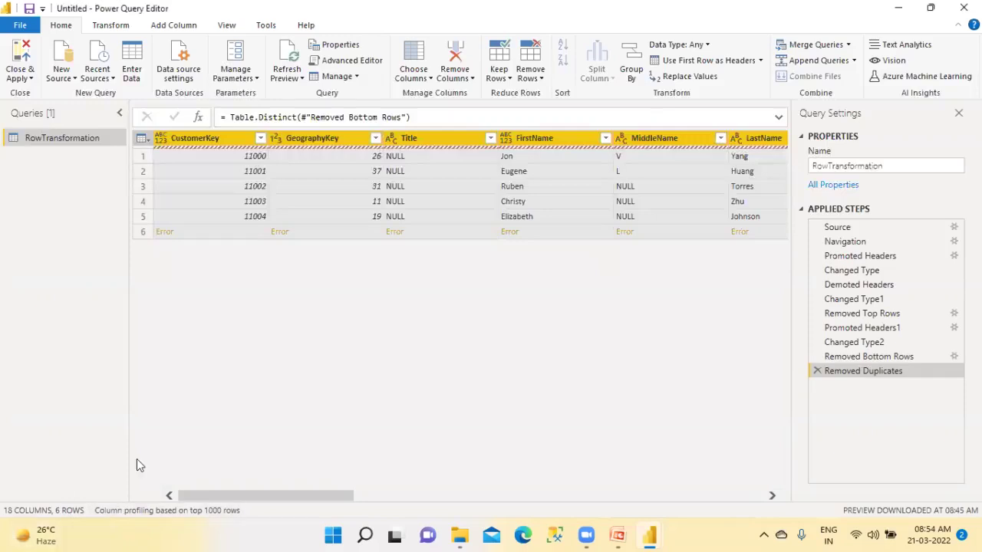
- Compare the table at the Removed Bottom Rows and Removed Duplicates steps, and delete the Removed Duplicates step
left_click(849, 359)
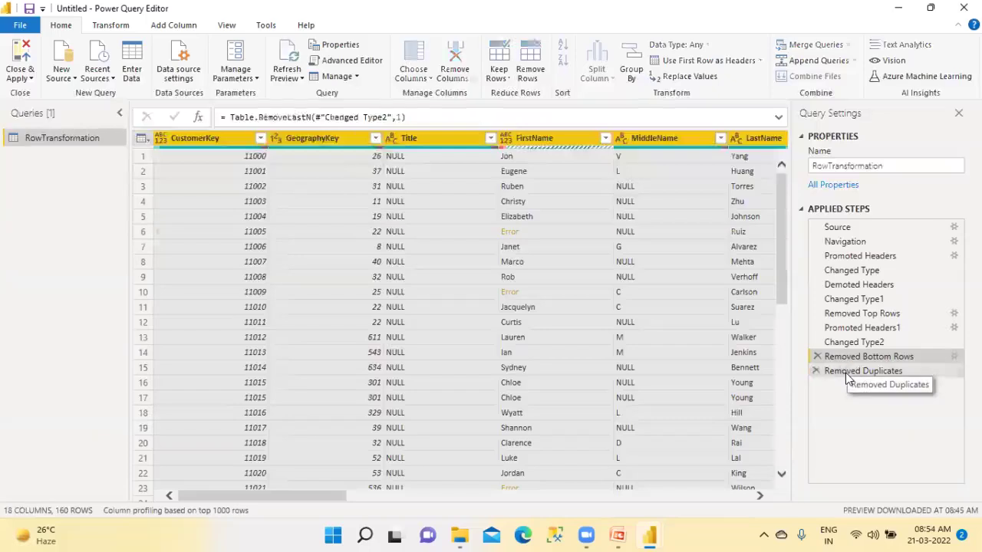
left_click(847, 372)
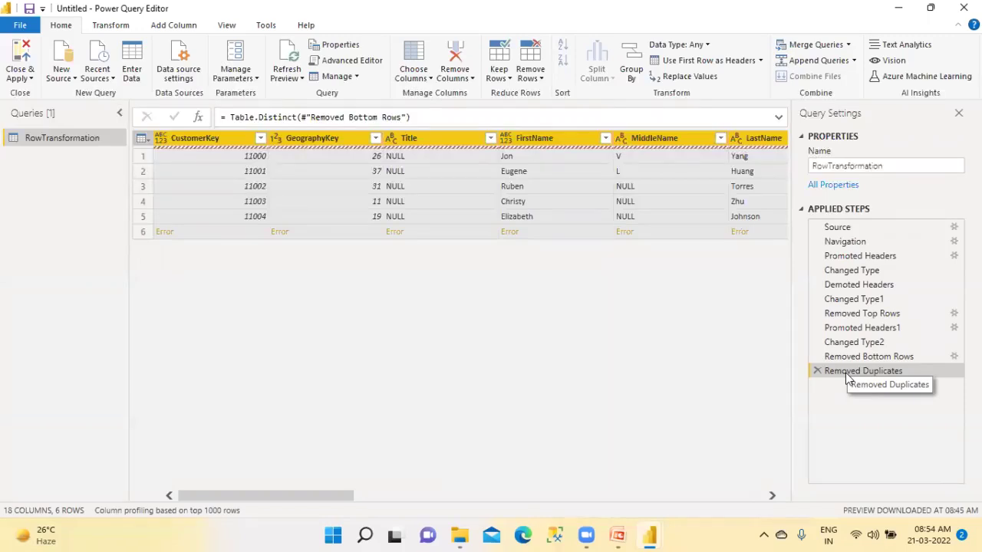
left_click(963, 8)
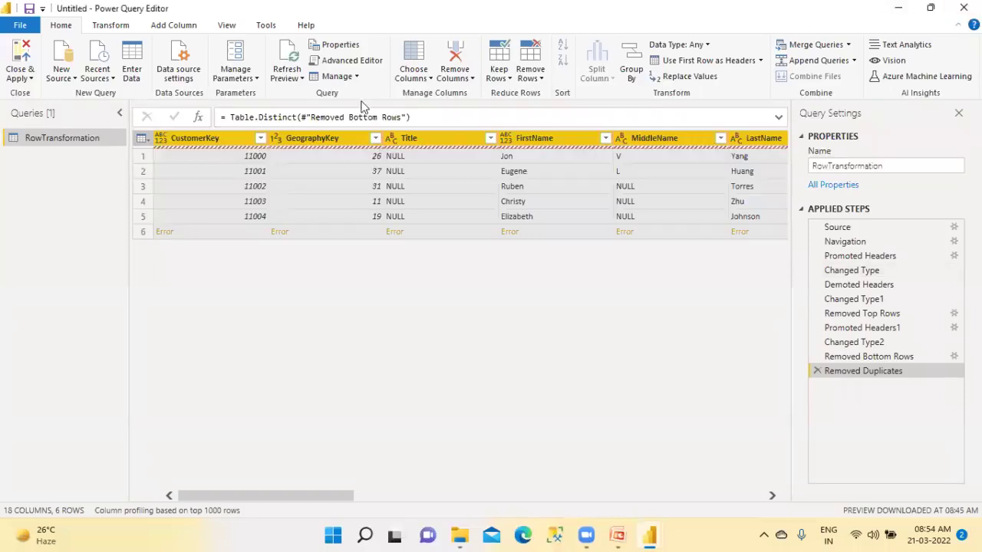
left_click(817, 371)
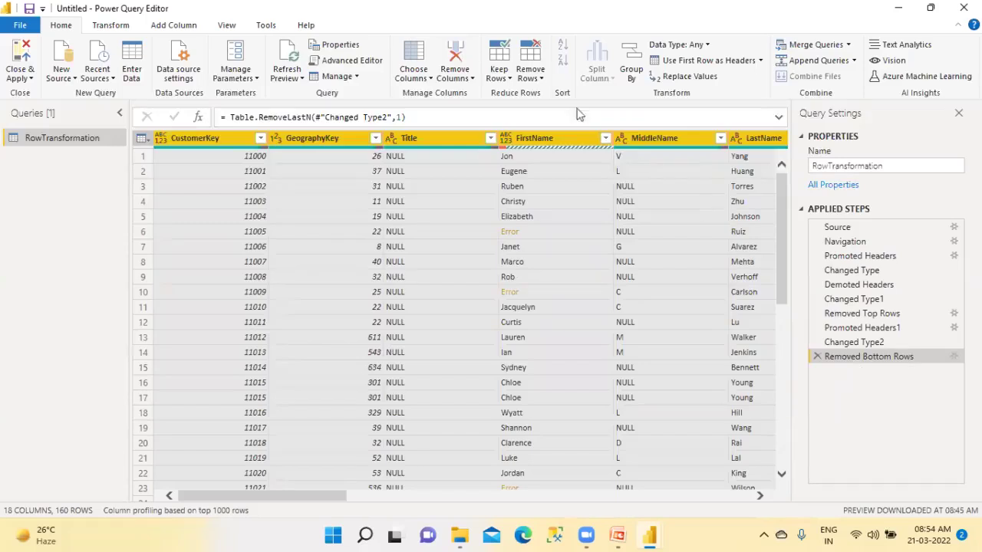
- Try keeping a range of rows with first row 500 and 501 rows, and delete that applied step
left_click(540, 79)
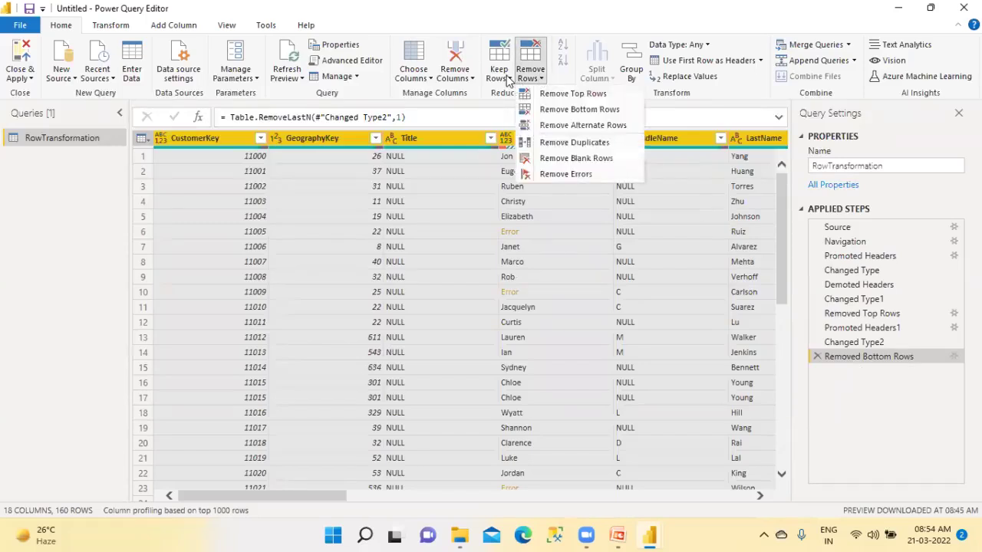
left_click(507, 79)
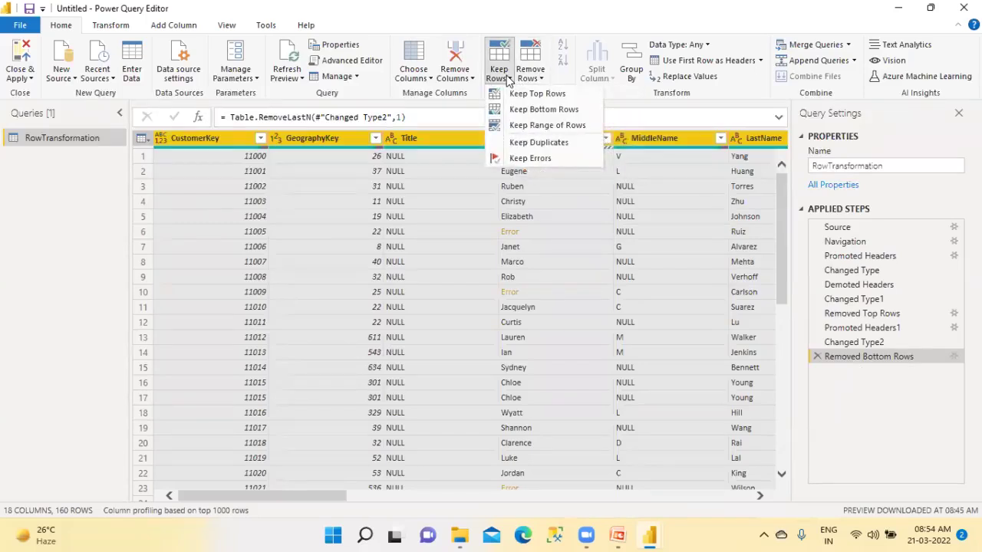
left_click(526, 127)
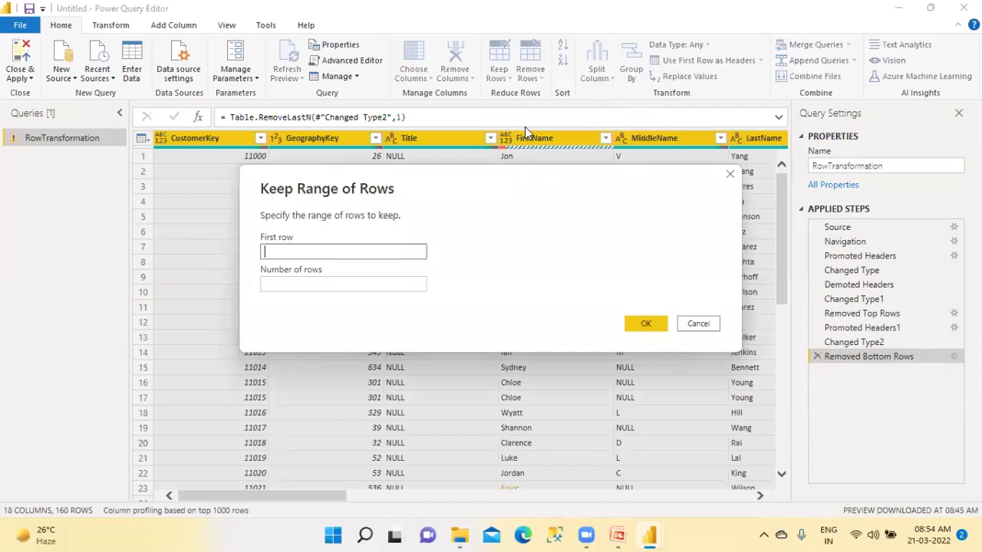
type("1")
left_click(307, 283)
double_click(307, 256)
type("500")
left_click(277, 281)
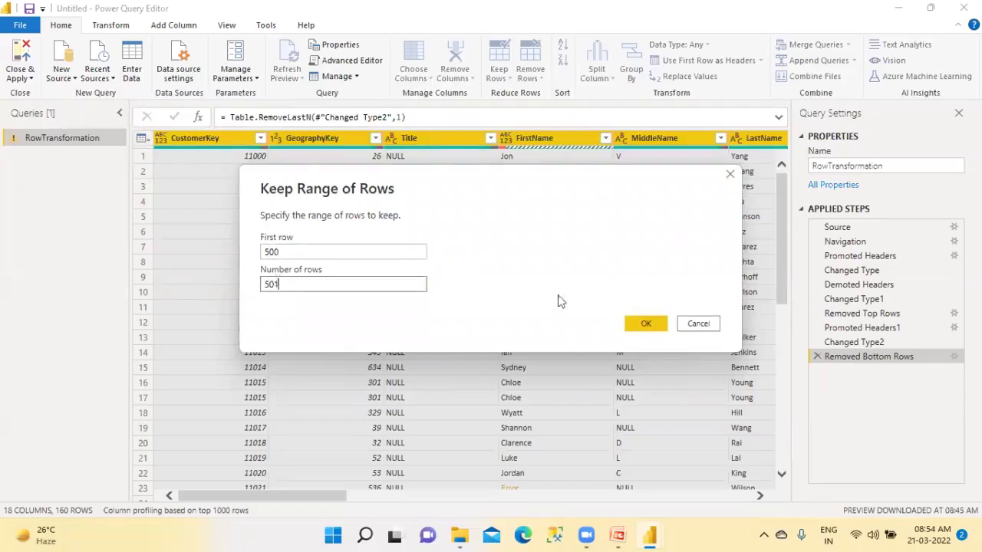
left_click(645, 323)
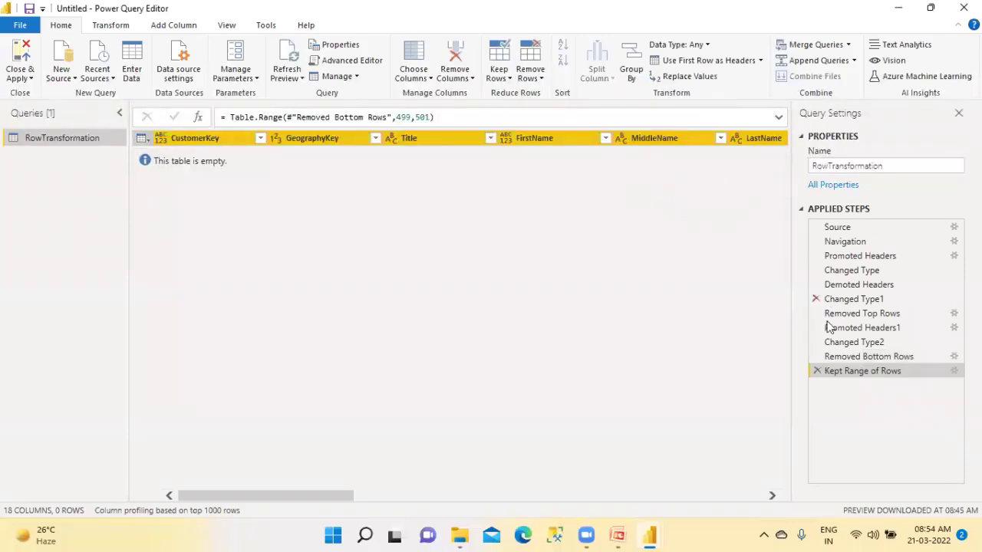
left_click(817, 371)
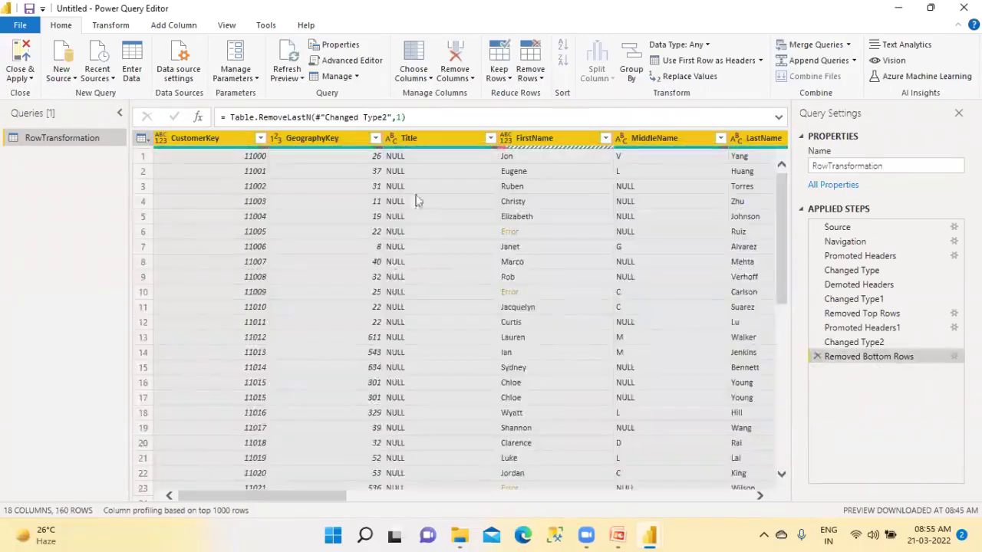
- Try keeping a range of rows with first row 100 and 100 rows, and delete that applied step
left_click(429, 79)
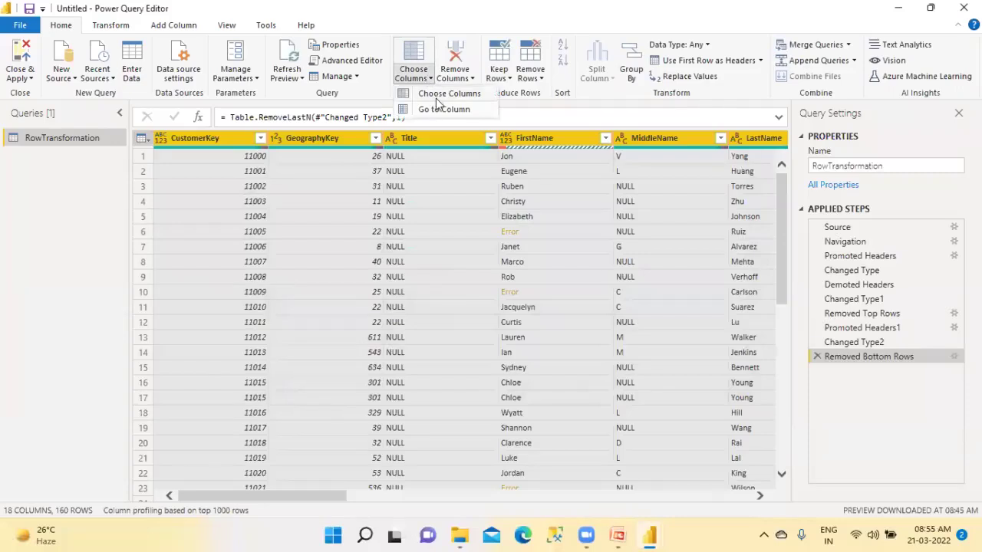
left_click(508, 79)
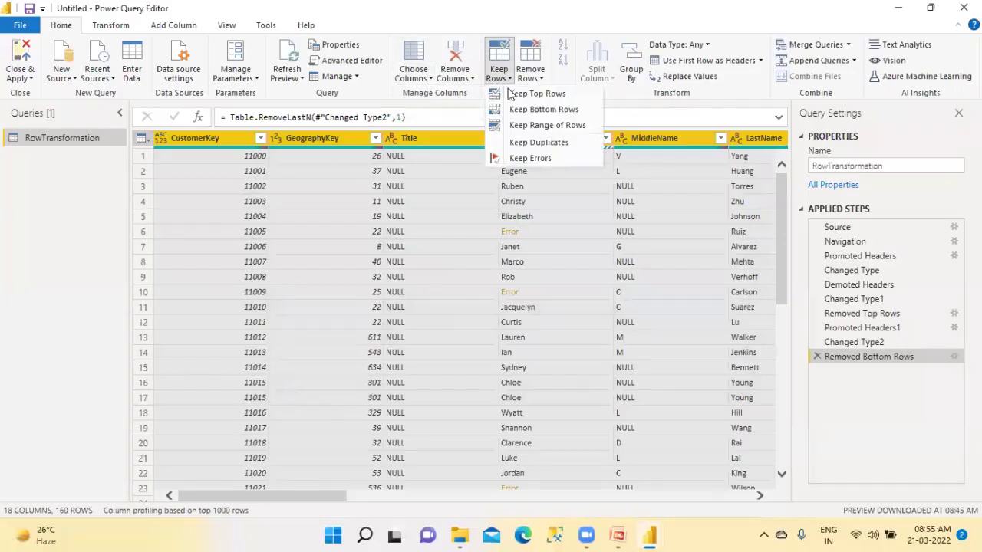
left_click(522, 127)
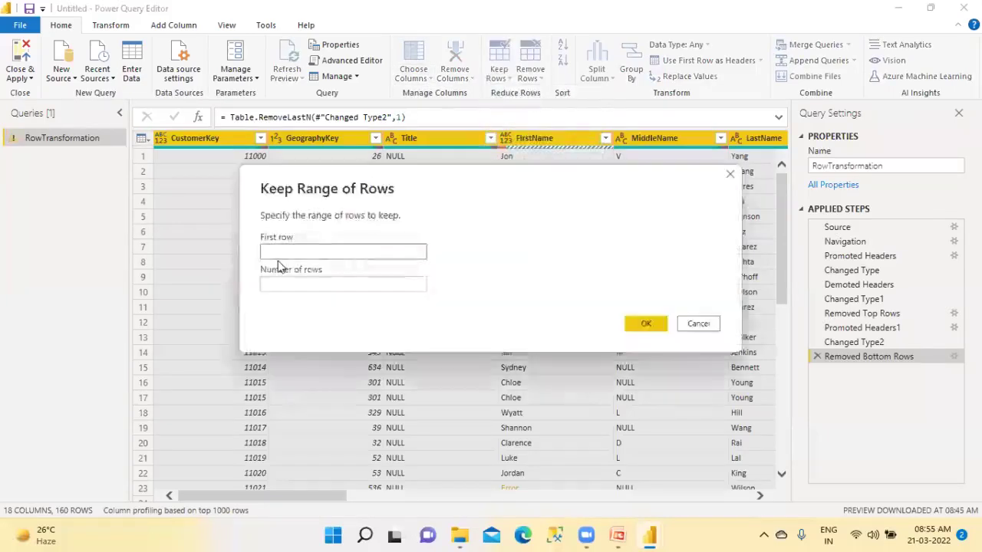
left_click(284, 286)
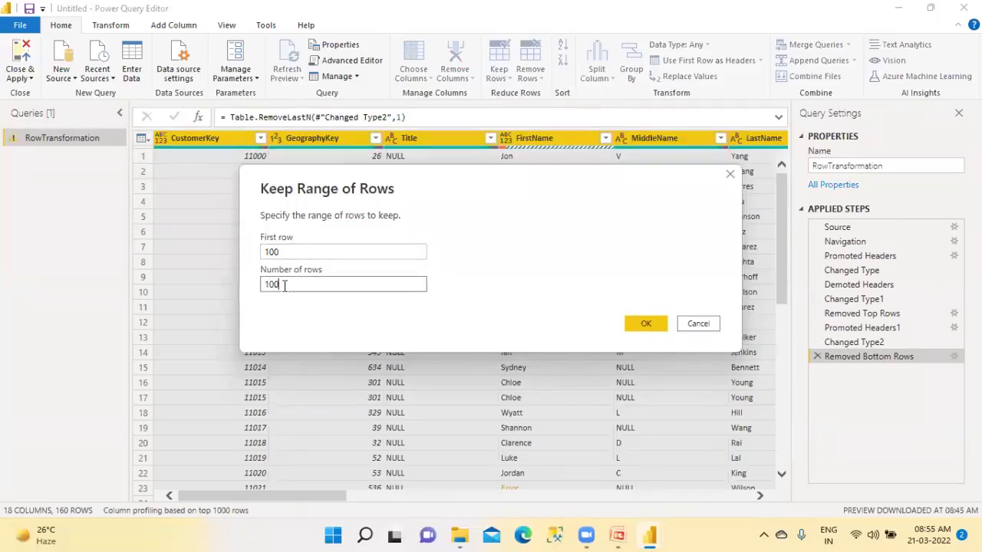
left_click(646, 324)
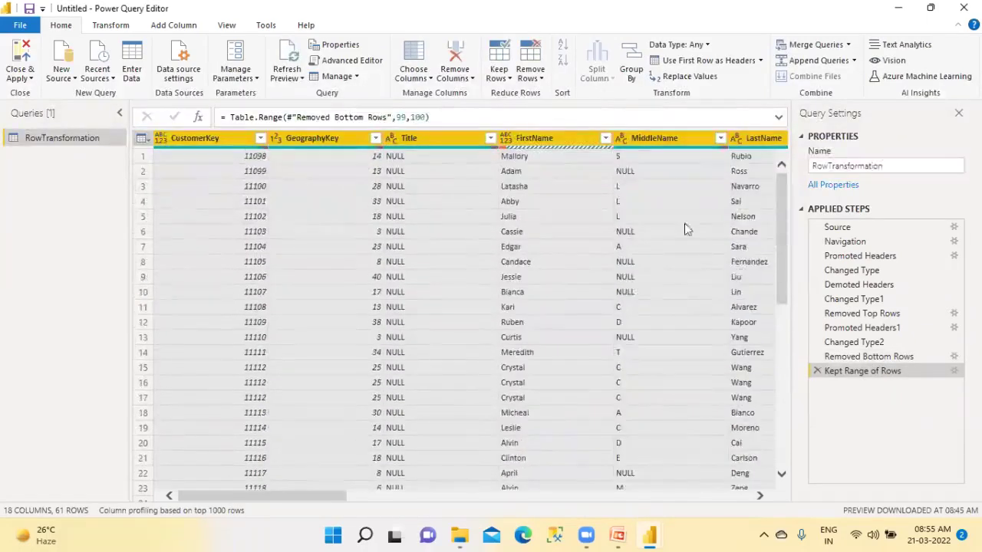
left_click(816, 370)
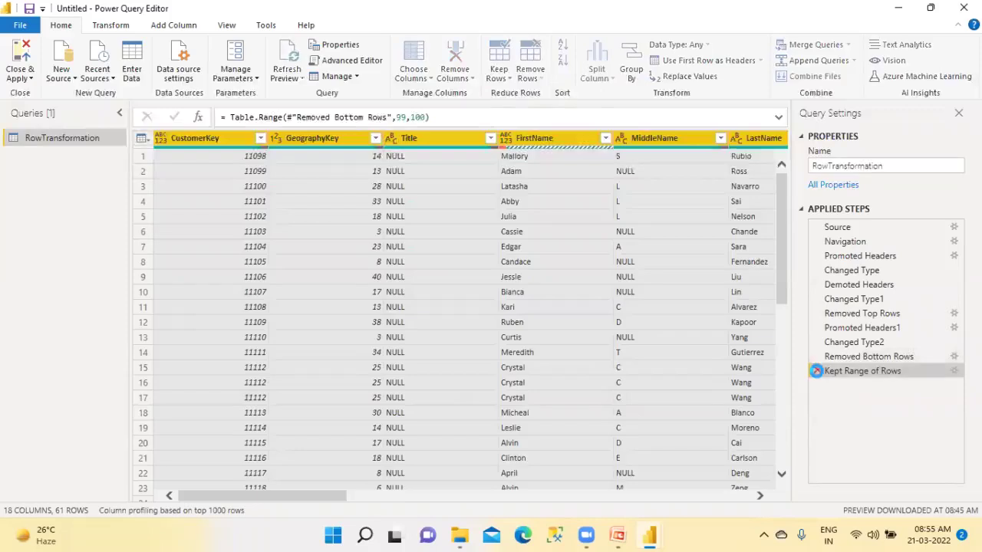
left_click(816, 370)
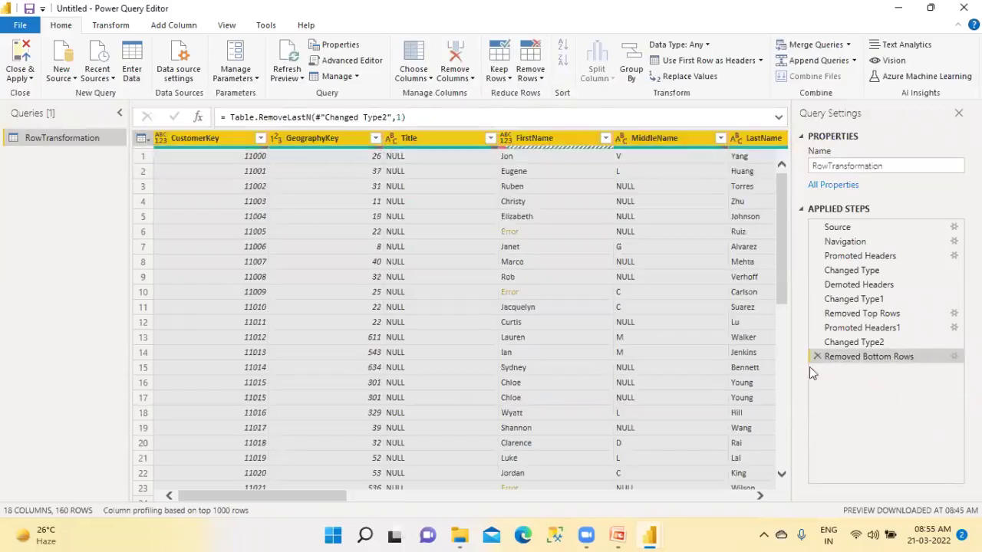
- Try keeping only the duplicate rows across all selected columns, and delete the Kept Duplicates applied step
left_click(505, 79)
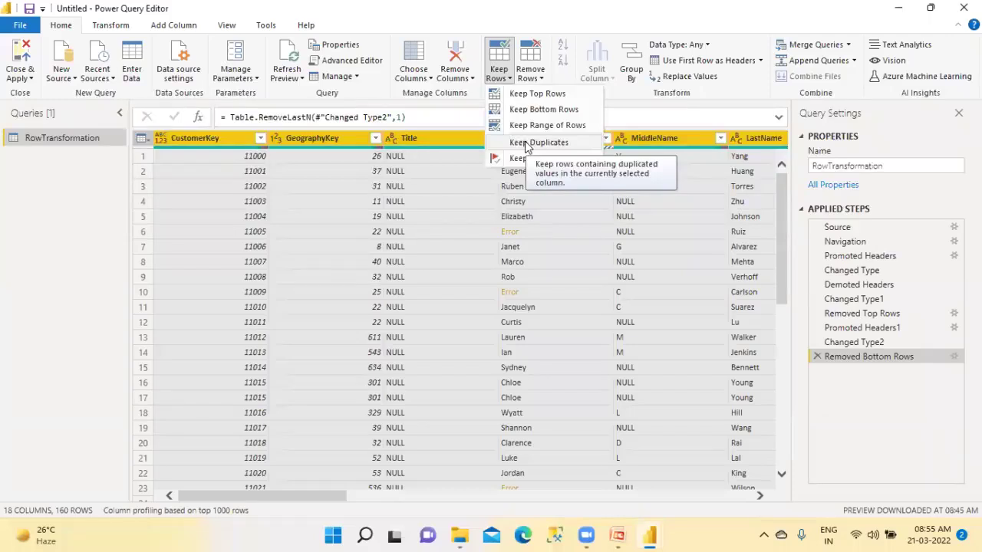
left_click(541, 77)
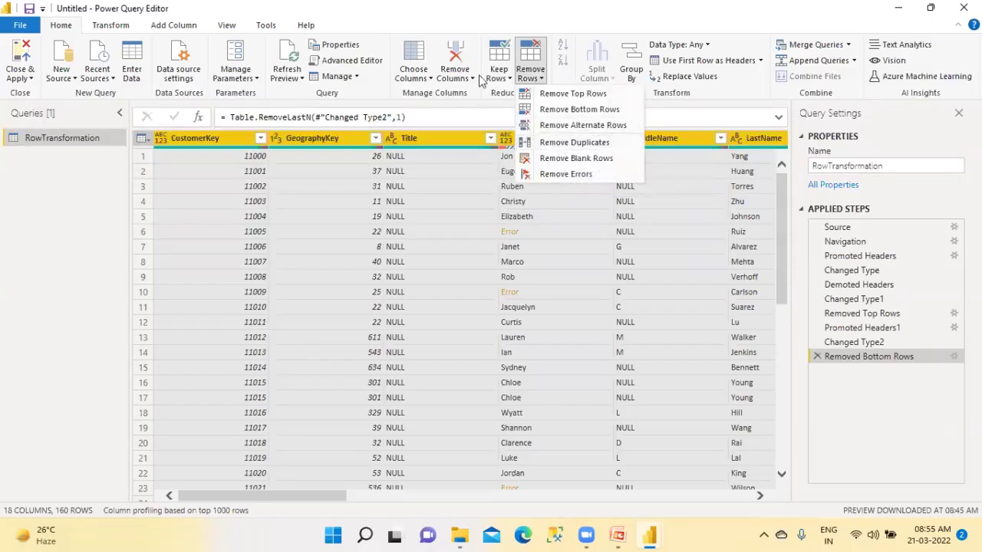
left_click(505, 83)
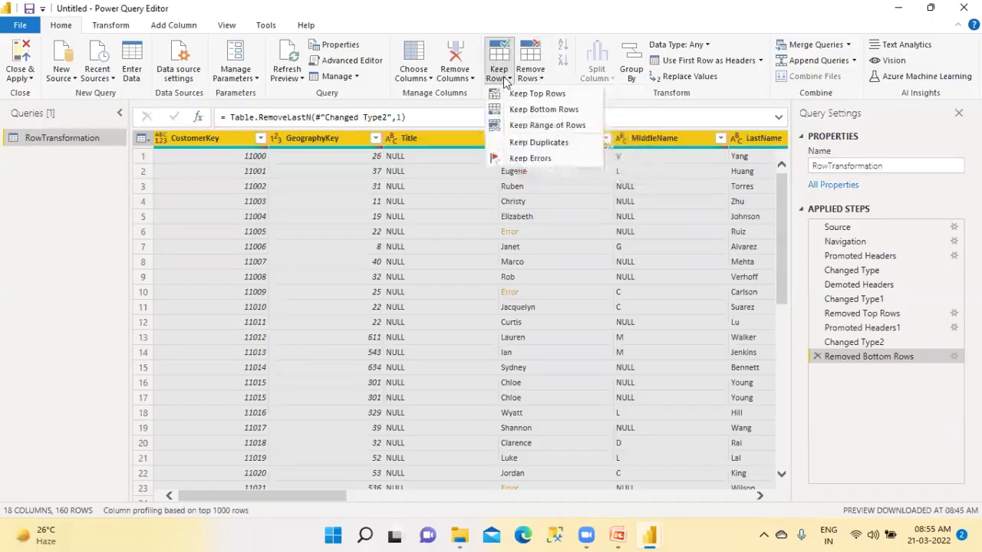
left_click(527, 143)
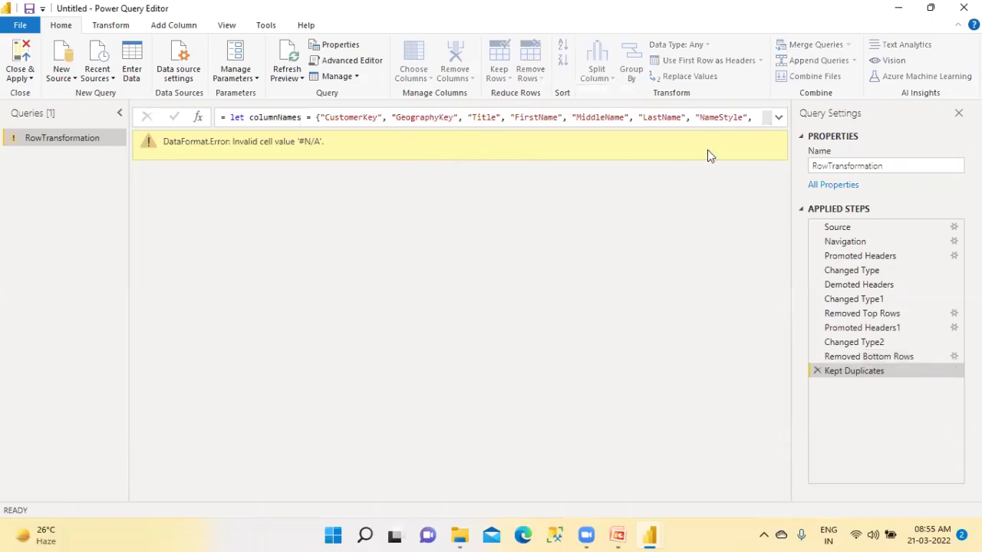
left_click(817, 371)
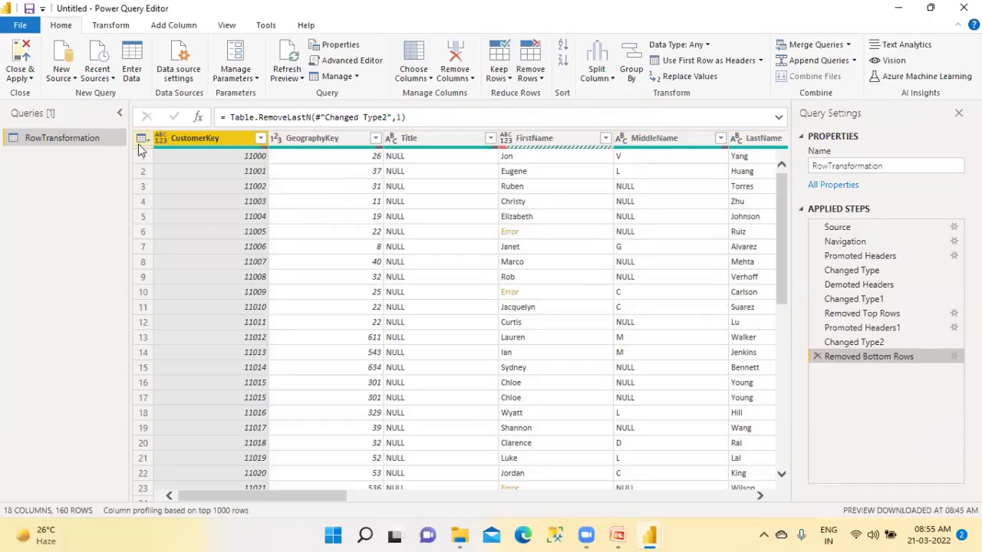
- Select all columns again and keep only the rows duplicated across the whole table
key("ctrl+a")
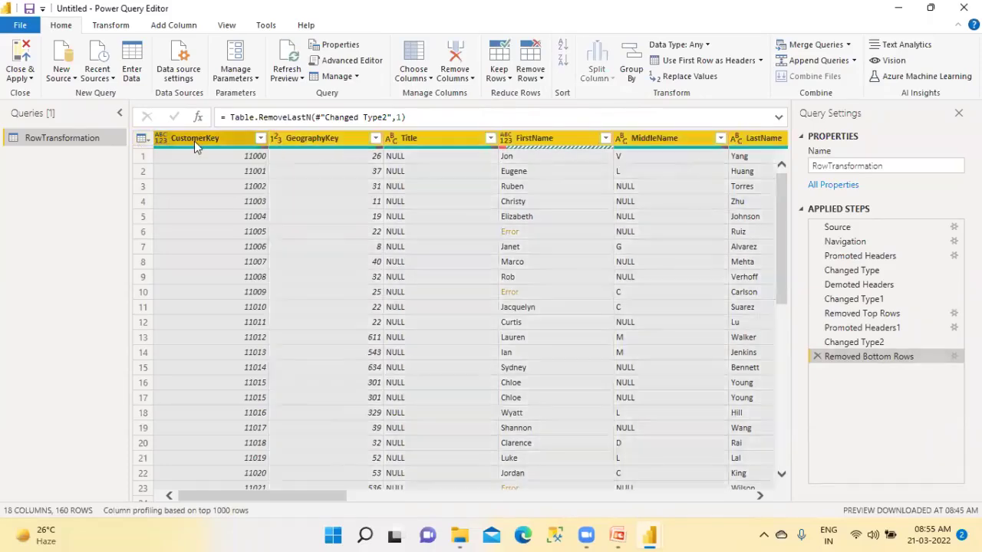
left_click(505, 80)
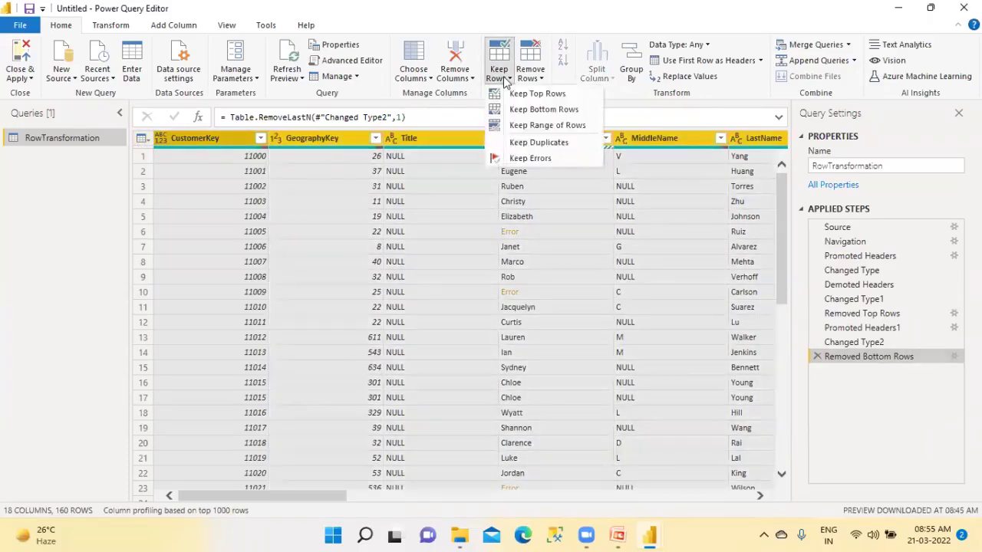
left_click(519, 144)
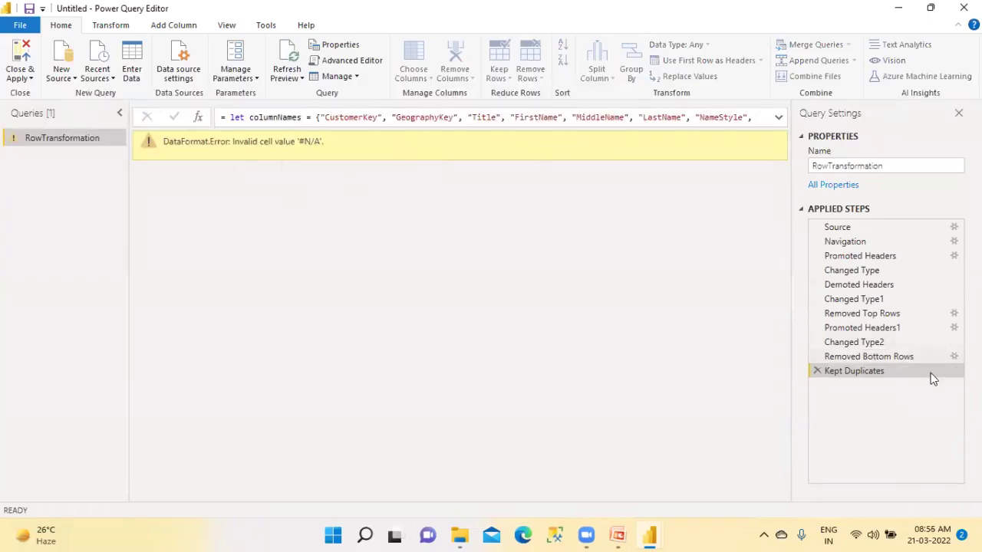
- Delete the Kept Duplicates applied step from the RowTransformation query
left_click(815, 371)
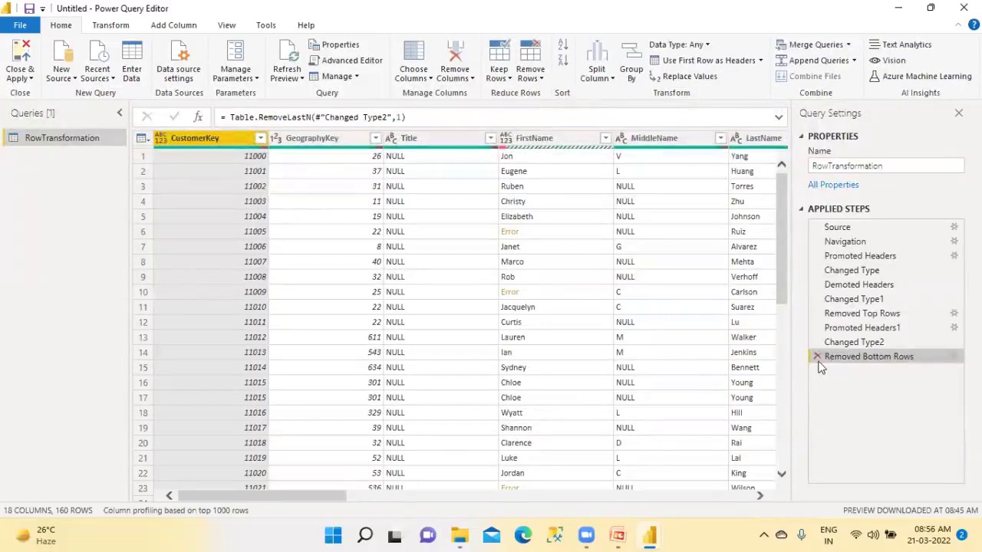
scroll(698, 357, "down", 3)
scroll(452, 303, "up", 3)
- Try keeping duplicates with the whole table selected, and delete that applied step
left_click(142, 139)
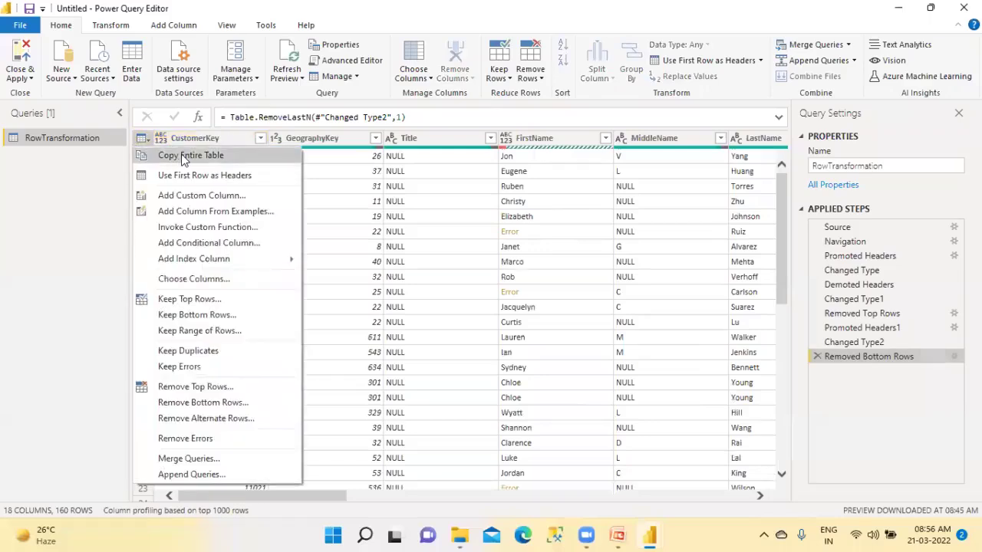
left_click(500, 77)
left_click(508, 80)
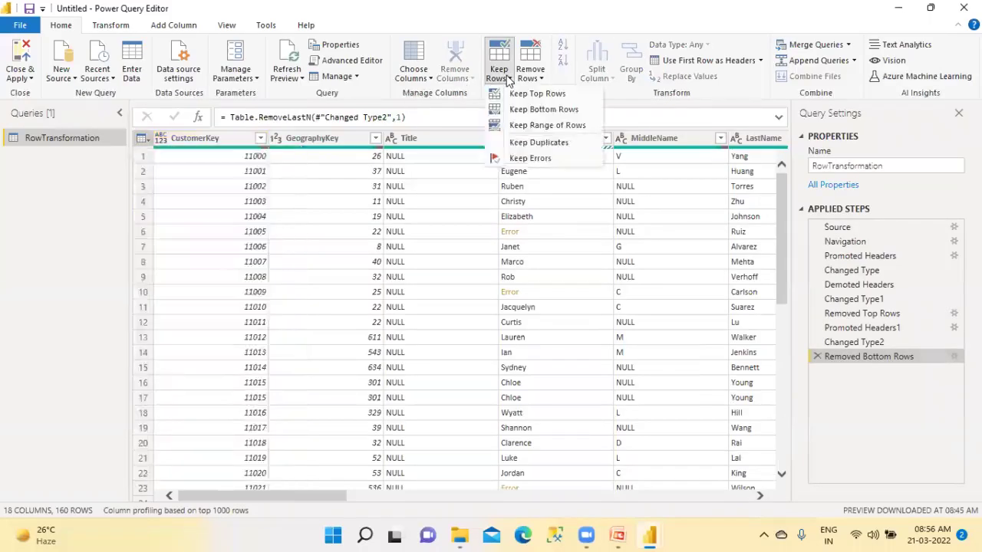
left_click(521, 142)
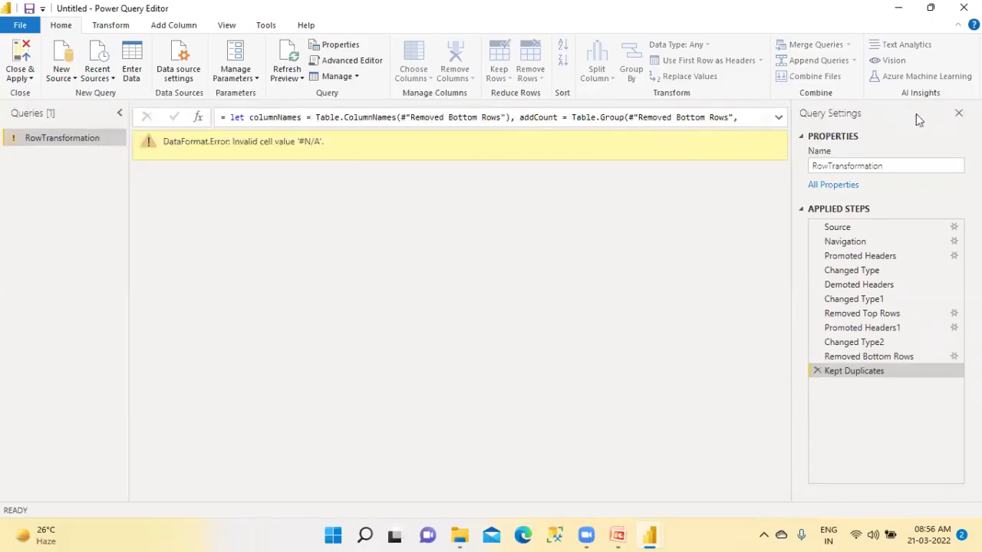
left_click(816, 371)
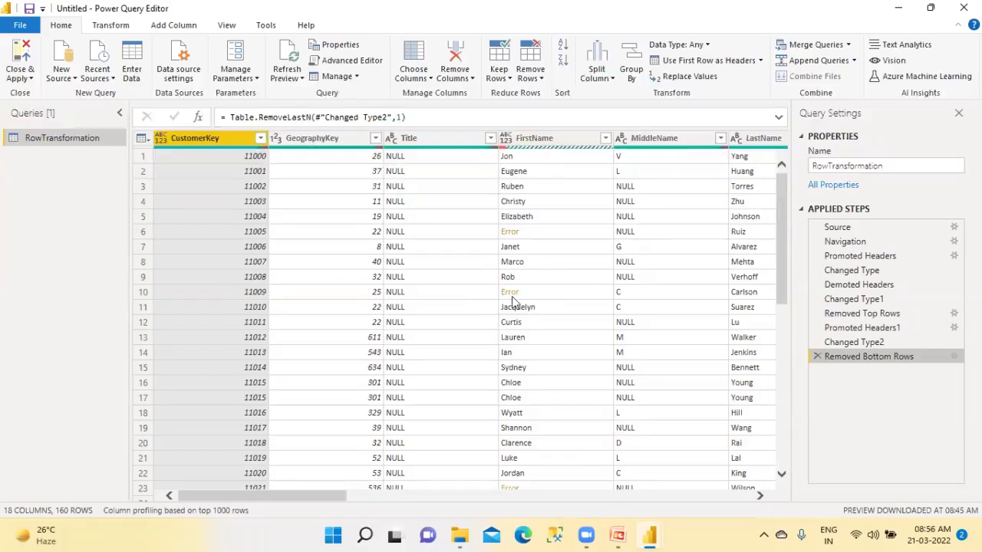
- Try keeping only the rows with errors in the CustomerKey column, and delete the Kept Errors applied step
left_click(536, 85)
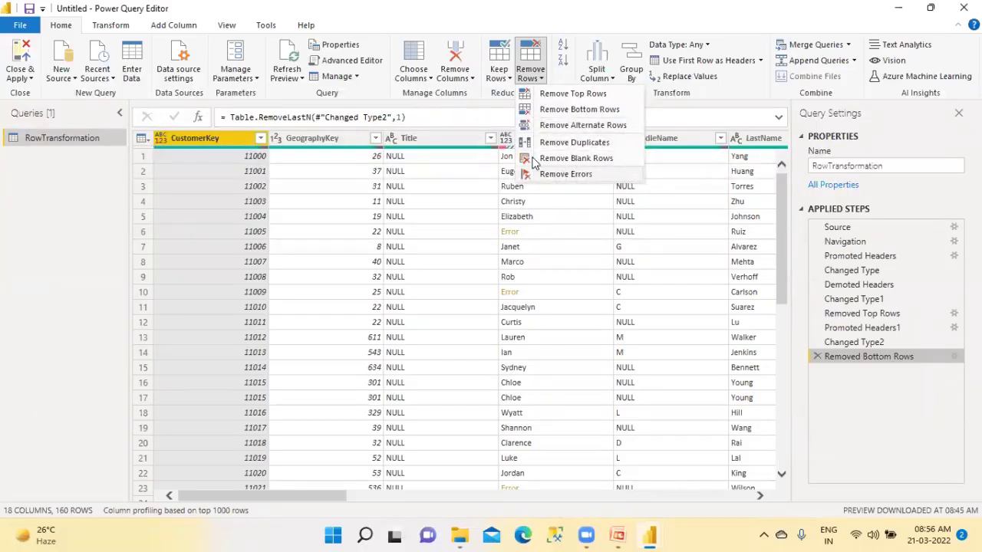
left_click(510, 79)
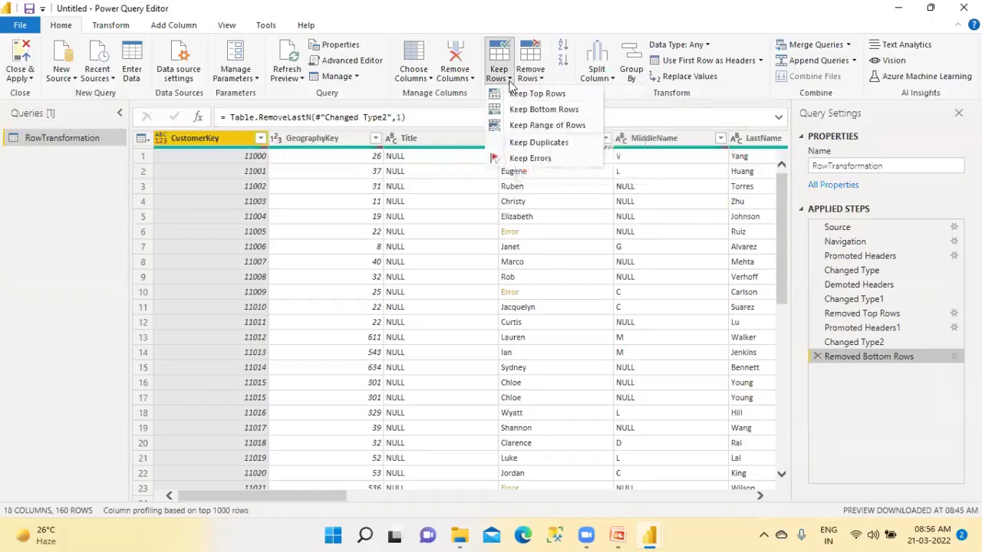
left_click(528, 159)
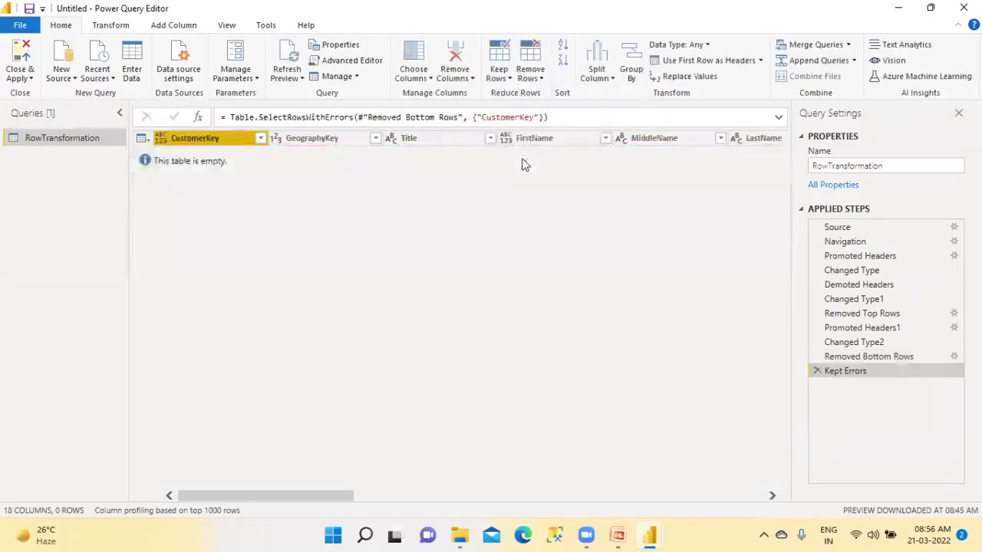
left_click(817, 371)
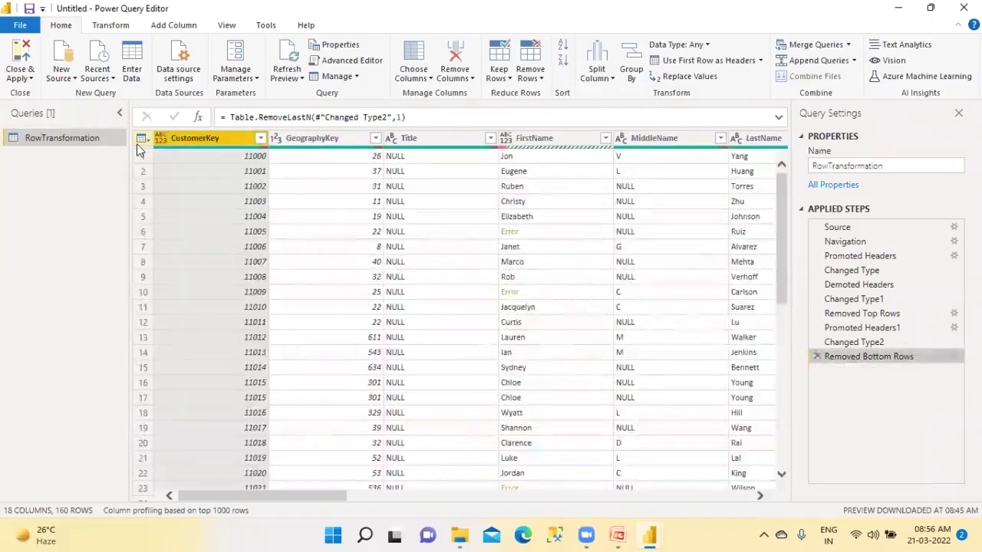
- Select all columns and keep only the rows that contain errors in any of them
left_click(140, 139)
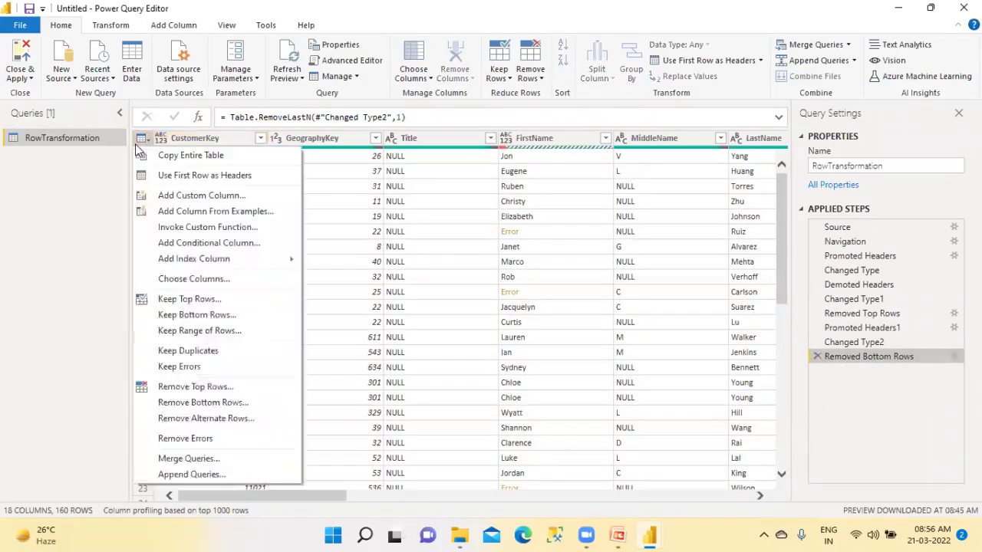
left_click(140, 138)
left_click(140, 139)
left_click(248, 142)
key("ctrl+a")
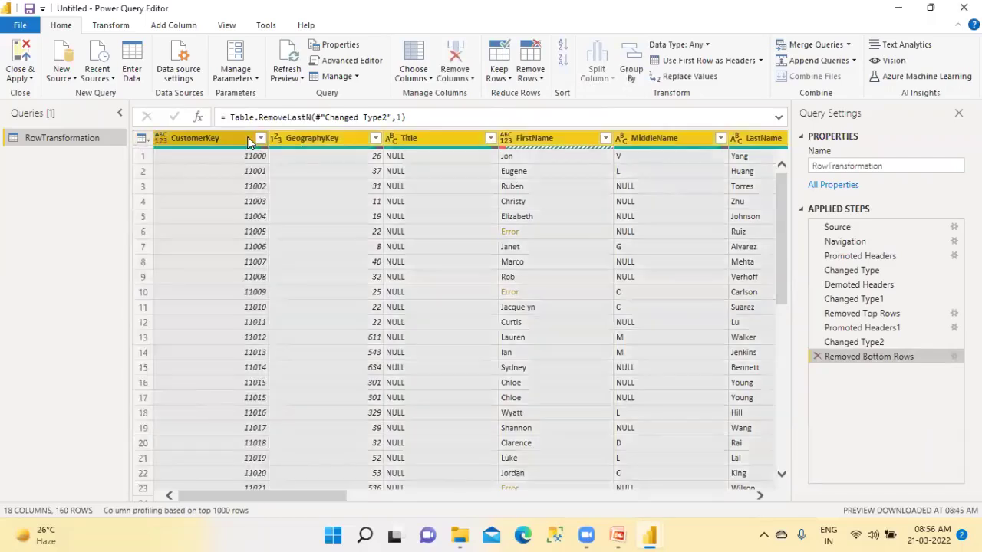
left_click(507, 77)
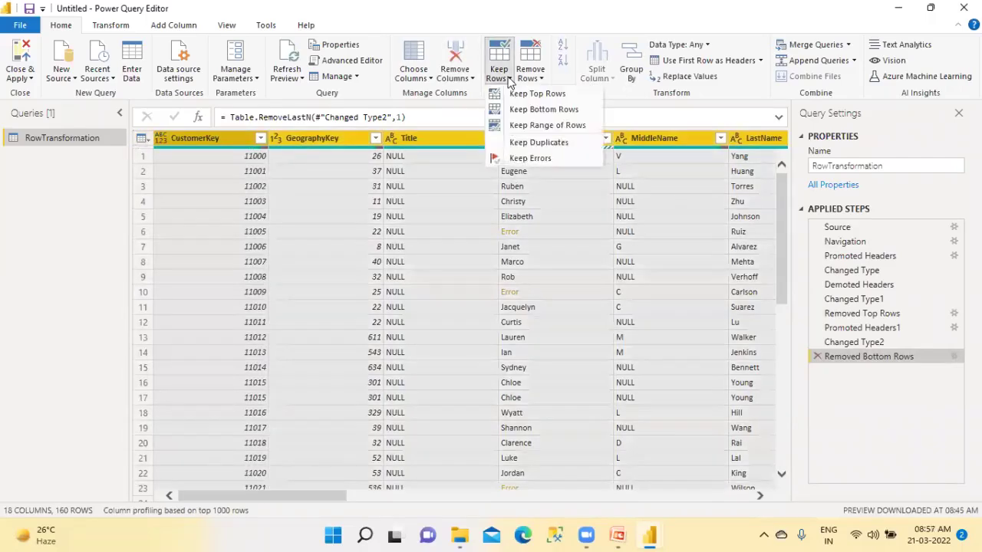
left_click(518, 159)
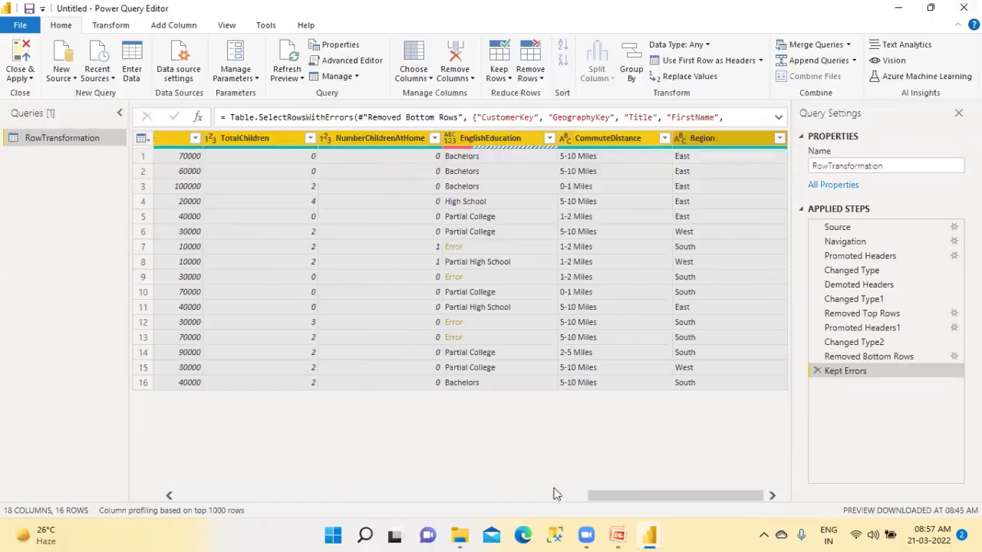
- Examine the kept rows across all columns, from CustomerKey to Region, to see which cells contain errors
left_click_drag(642, 496, 511, 496)
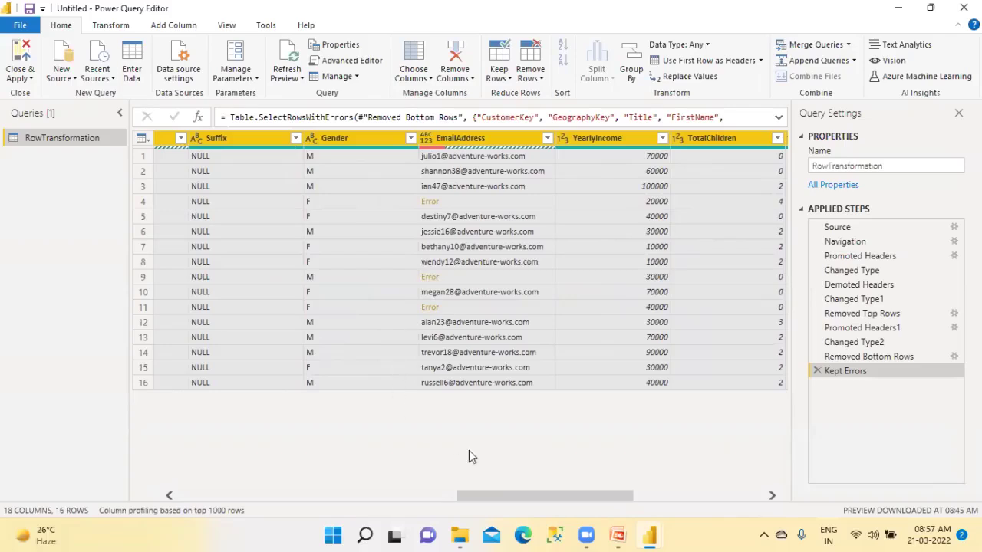
left_click_drag(495, 499, 240, 504)
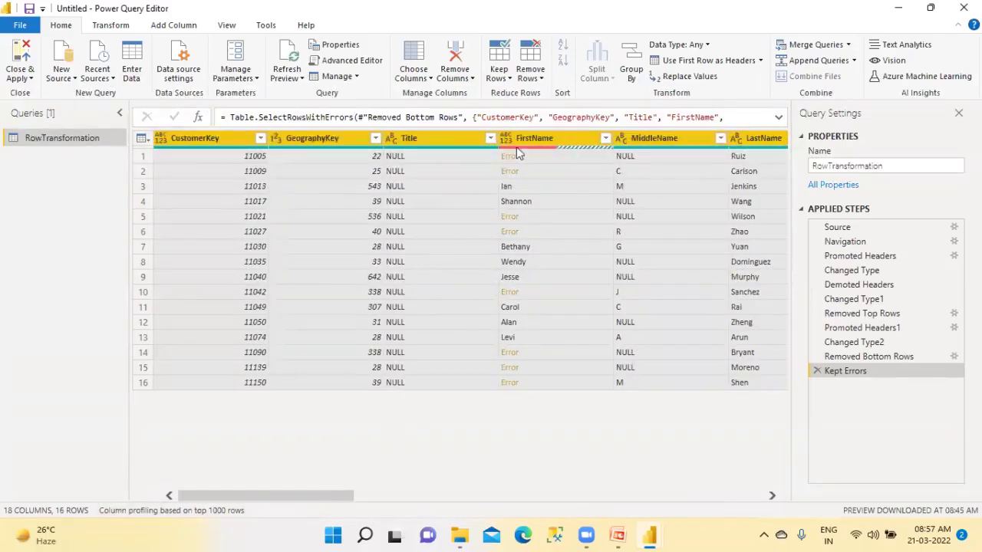
left_click_drag(333, 496, 759, 510)
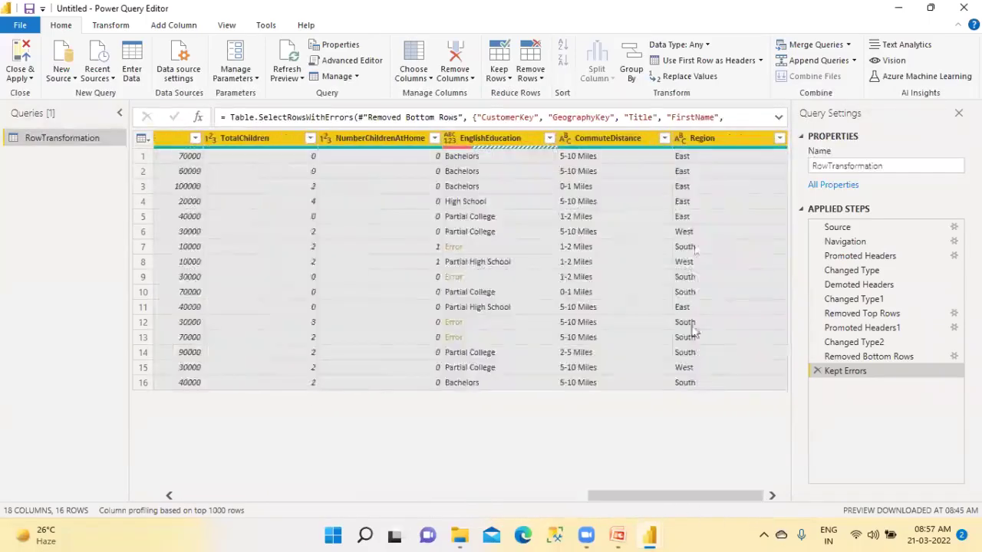
mouse_move(623, 151)
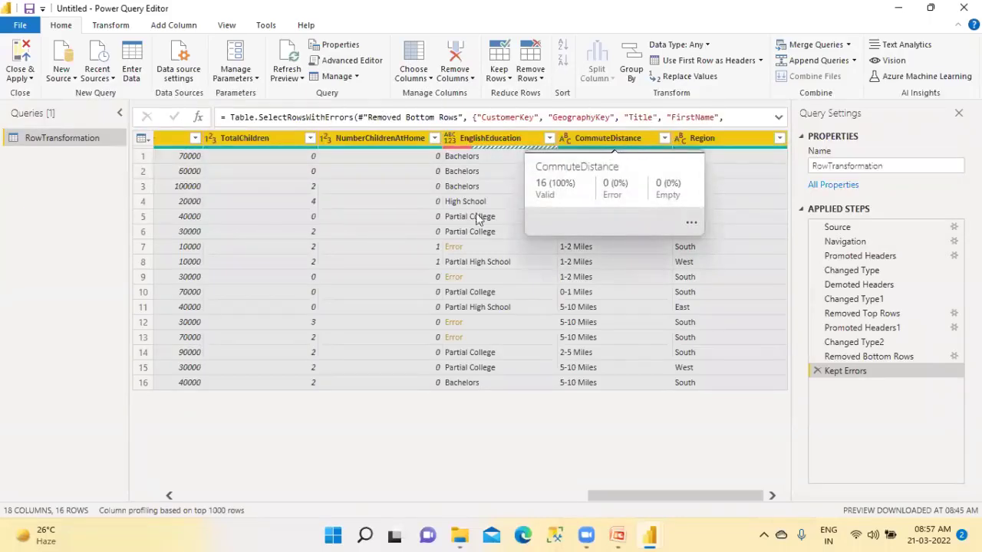
left_click(183, 496)
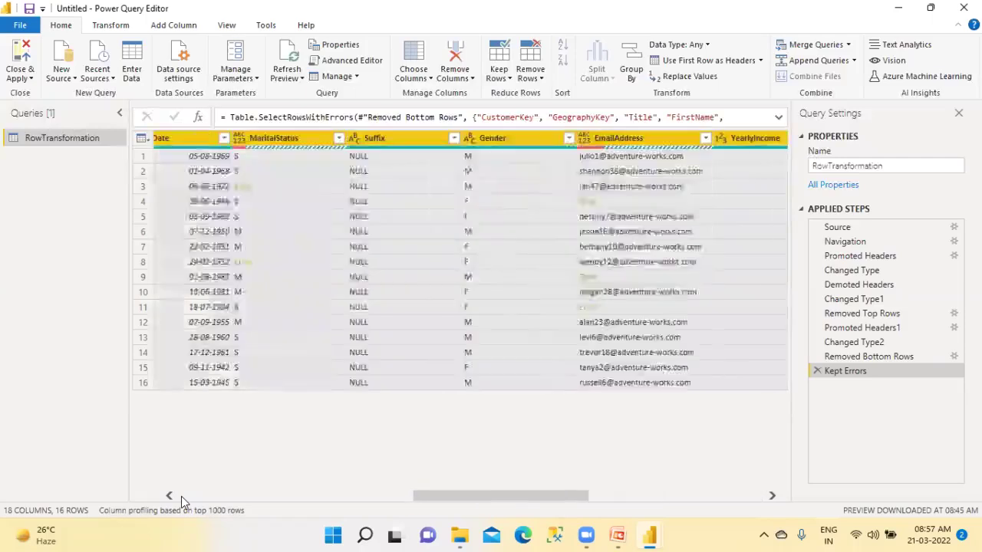
left_click(183, 496)
left_click(183, 496)
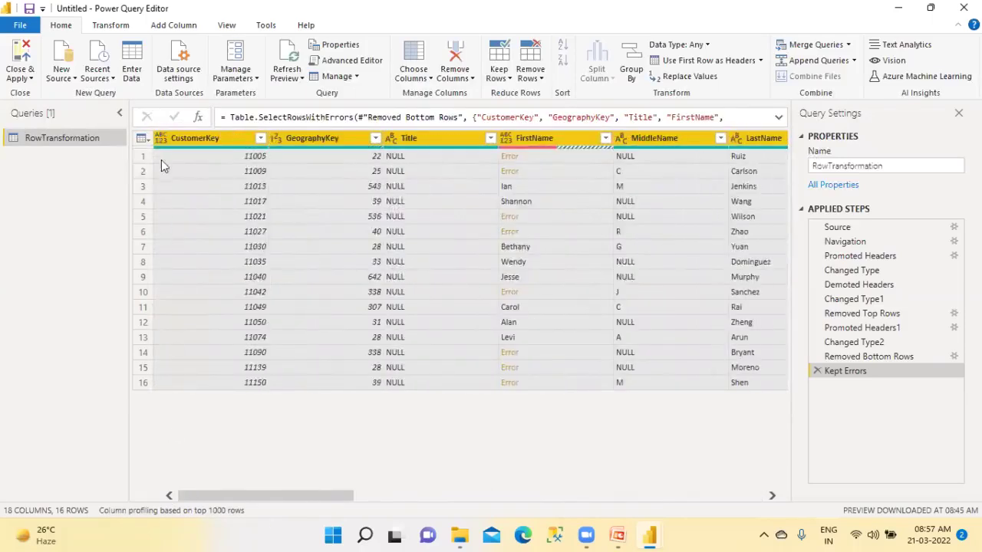
- Copy the entire table of error rows, open Microsoft Office Excel 2007 and paste it into the blank workbook at cell A1
left_click(137, 138)
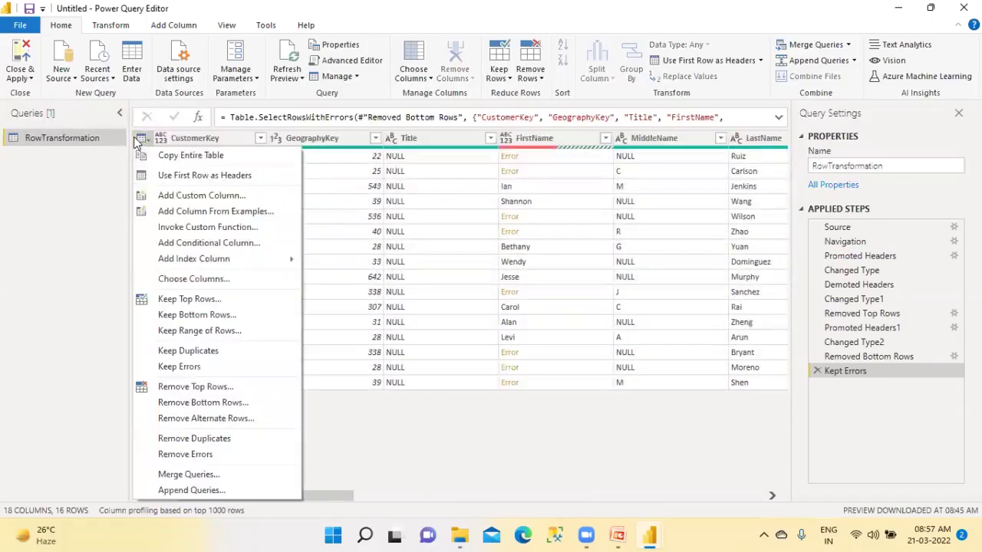
left_click(185, 155)
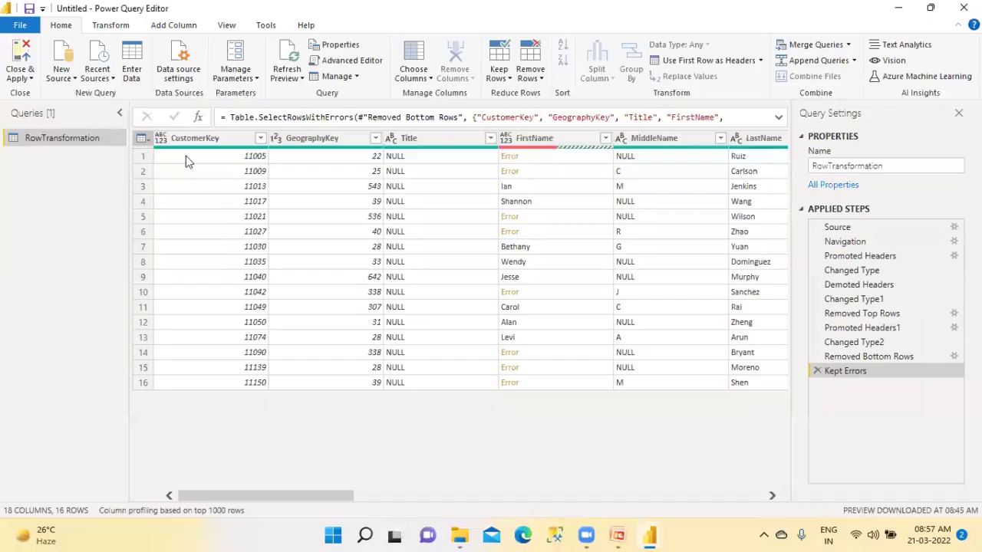
key("super")
type("e")
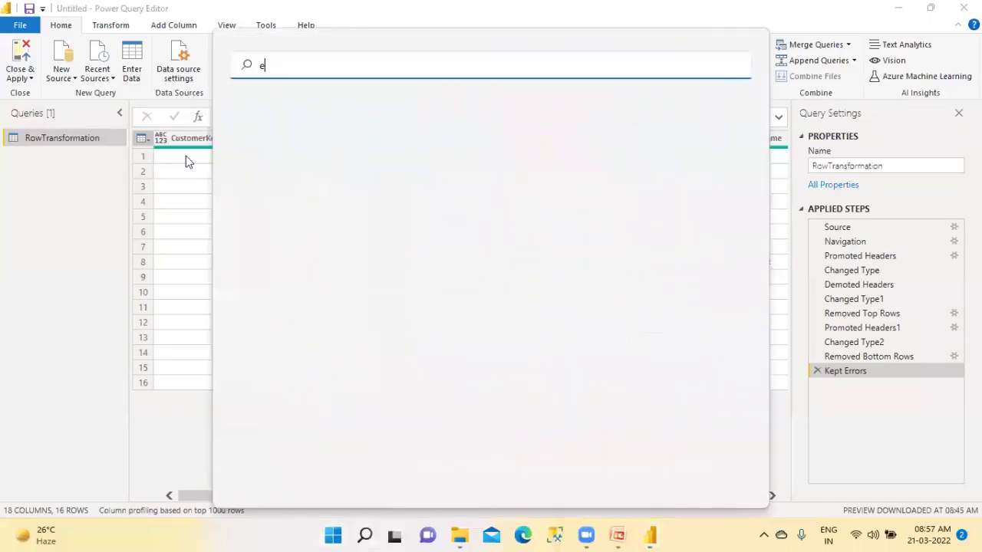
type("xce")
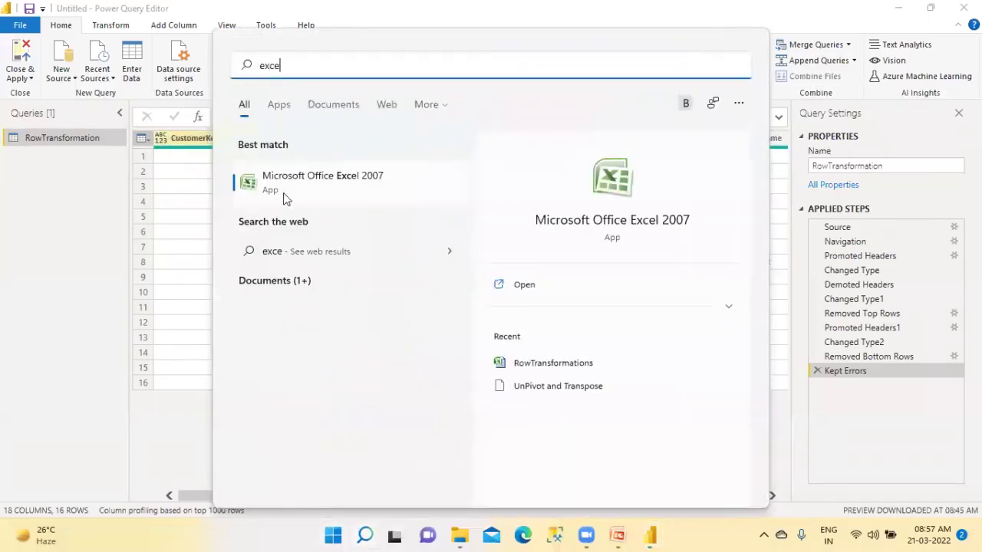
left_click(313, 192)
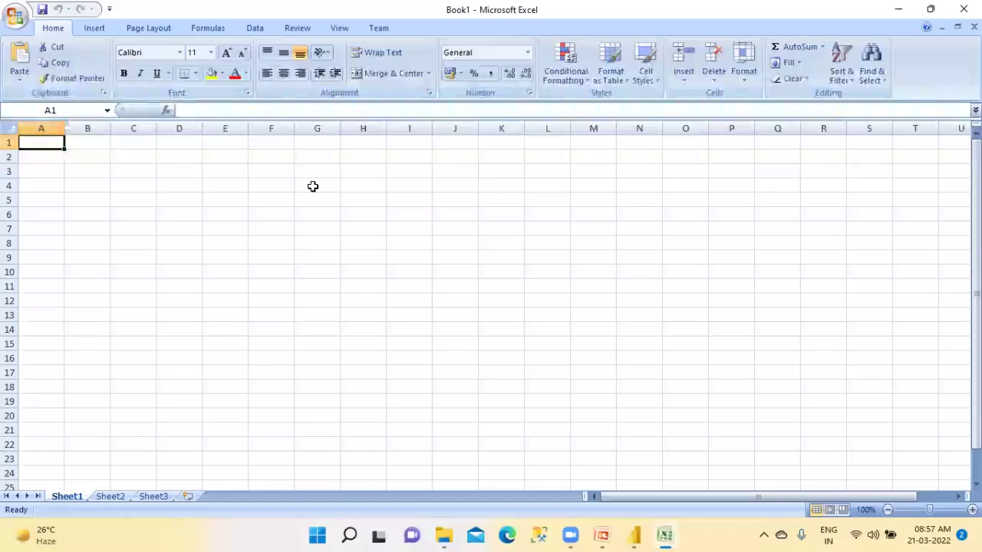
key("ctrl+v")
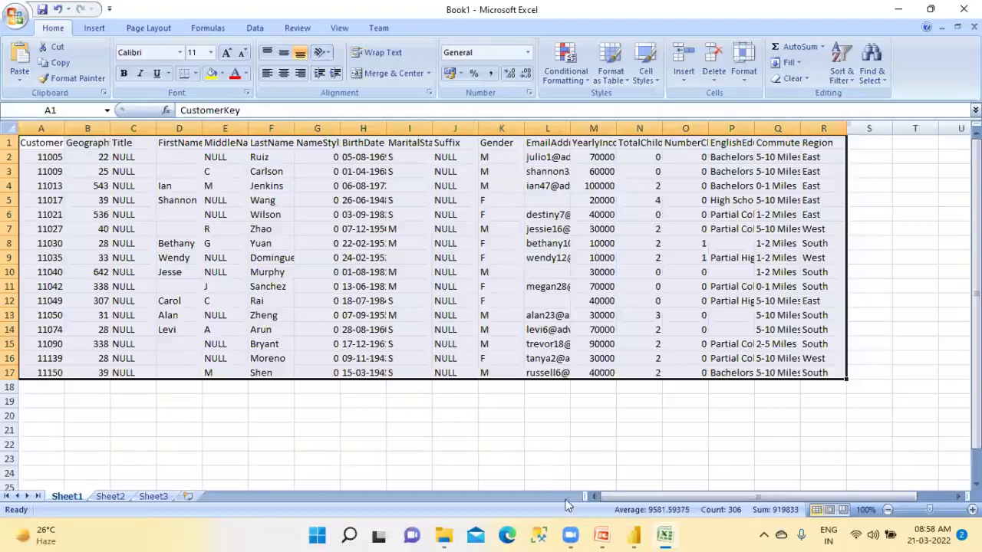
- Switch back to Power Query Editor and remove the rows with errors from the whole table
mouse_move(633, 536)
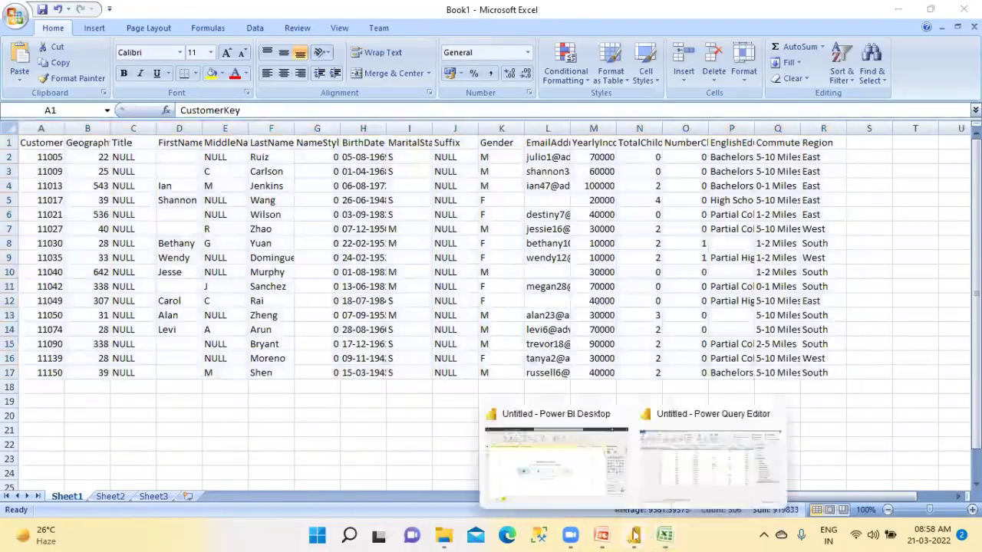
left_click(672, 471)
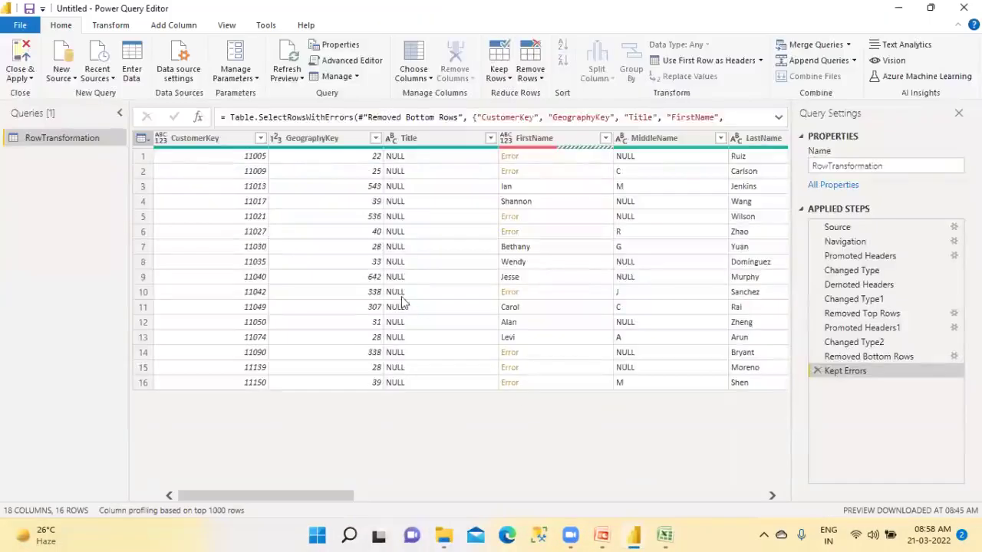
left_click(504, 81)
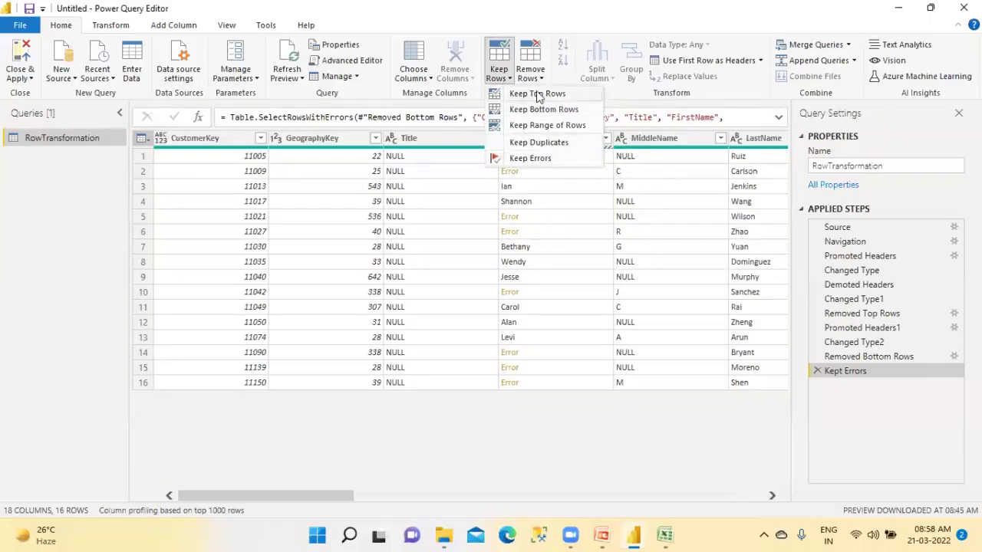
left_click(530, 70)
left_click(557, 174)
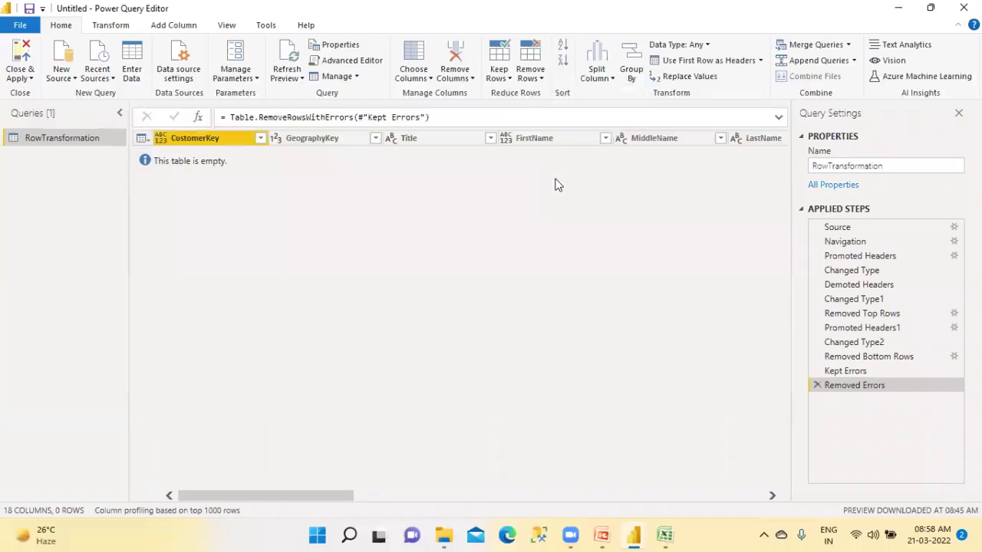
- Compare the table at the Removed Bottom Rows, Kept Errors and Removed Errors applied steps
left_click(861, 371)
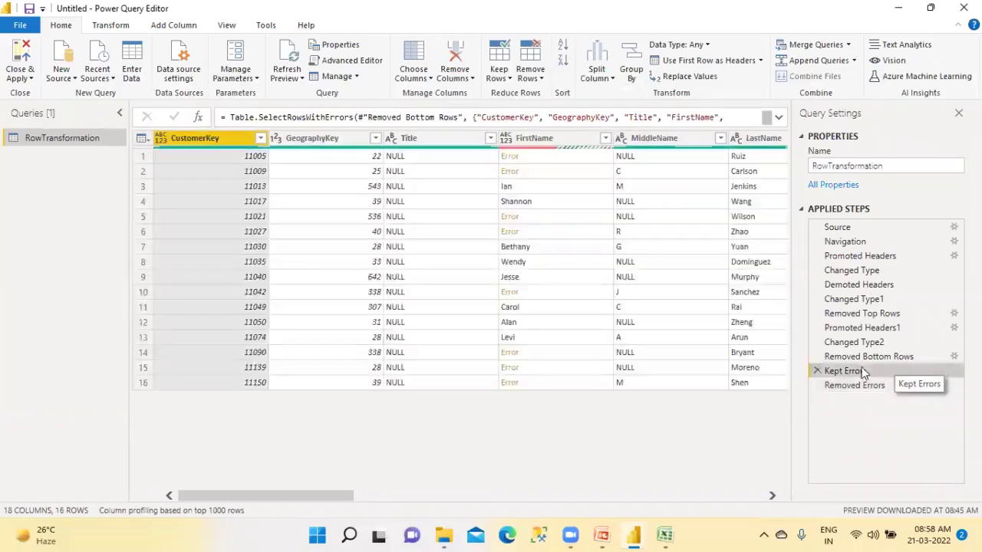
left_click(859, 386)
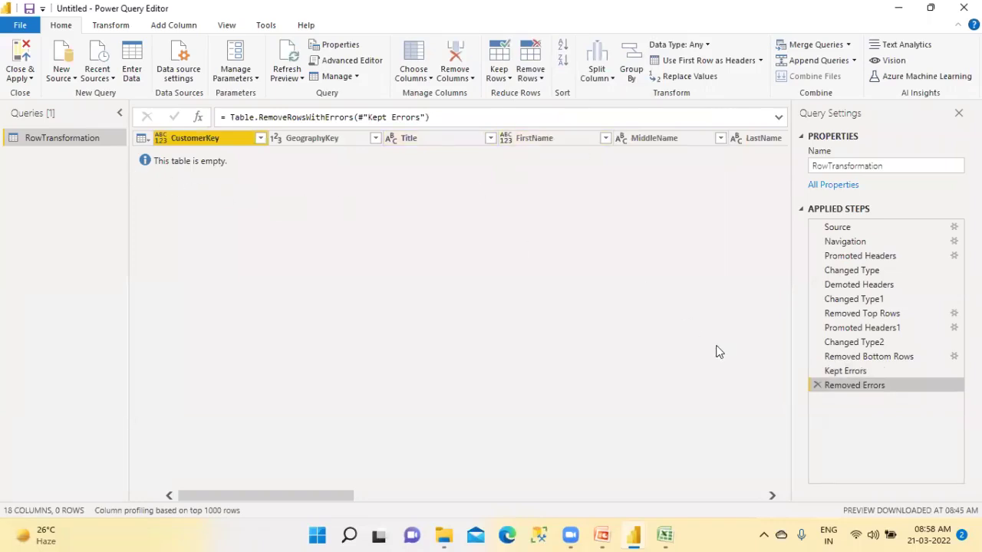
left_click(844, 372)
left_click(854, 357)
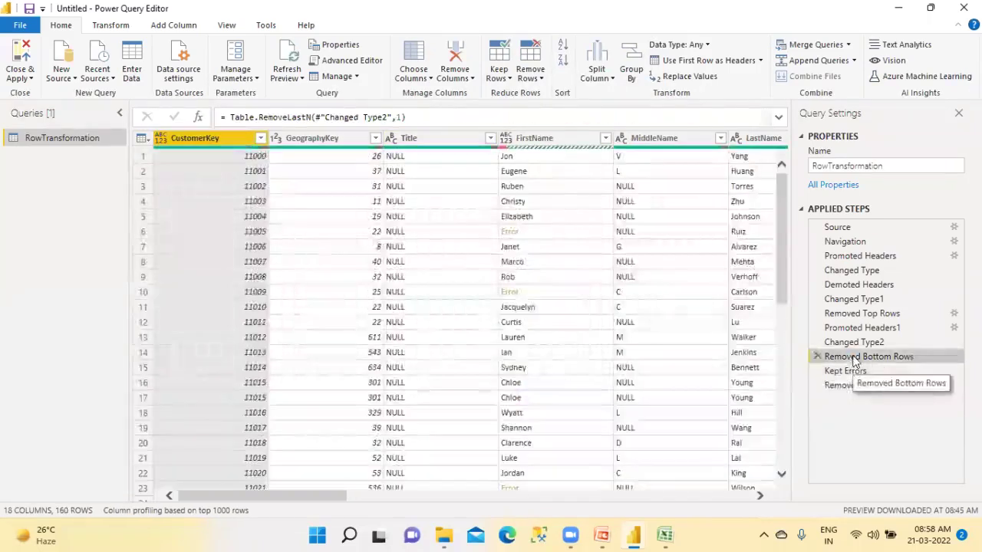
left_click(845, 371)
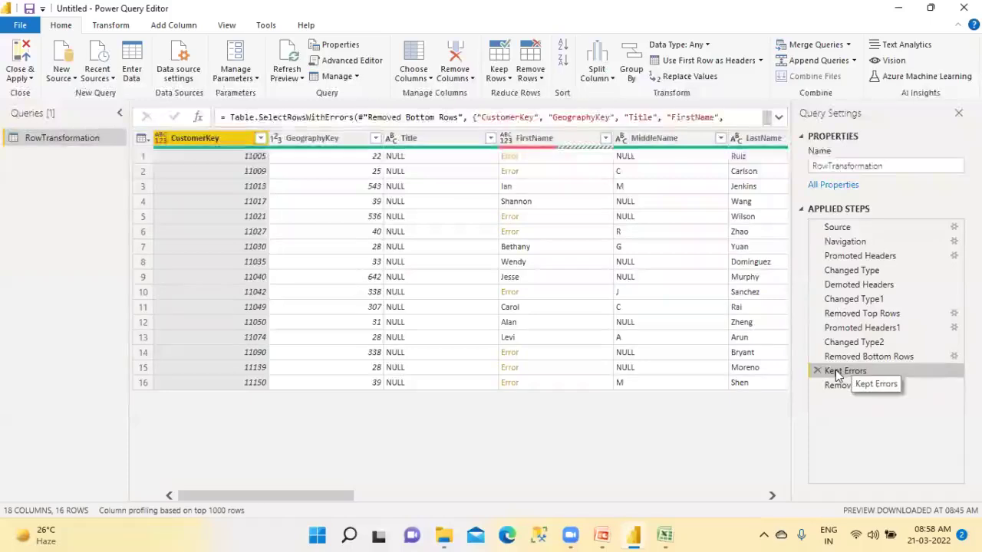
left_click(848, 357)
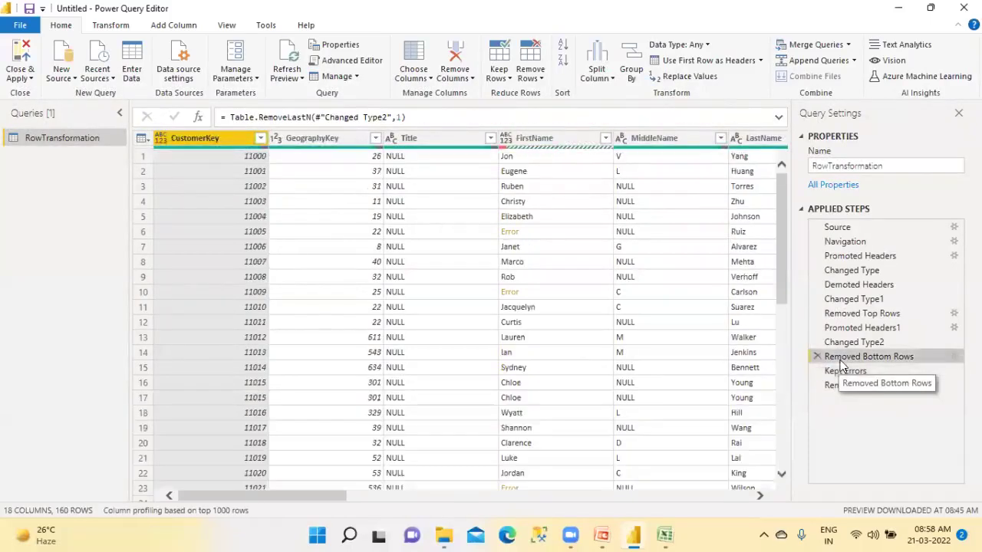
left_click(842, 386)
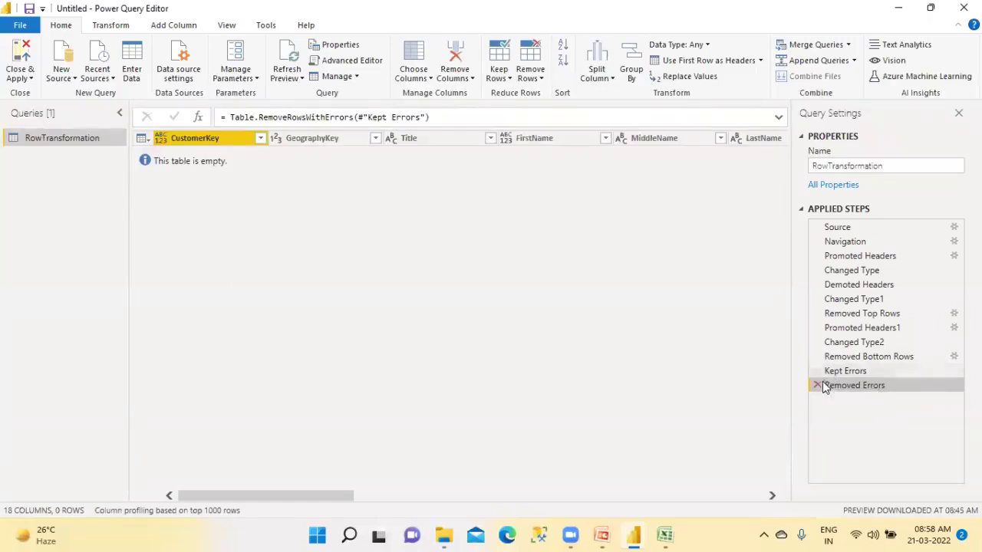
- Delete the Removed Errors, Kept Errors and Removed Bottom Rows applied steps from the RowTransformation query
left_click(817, 385)
left_click(816, 372)
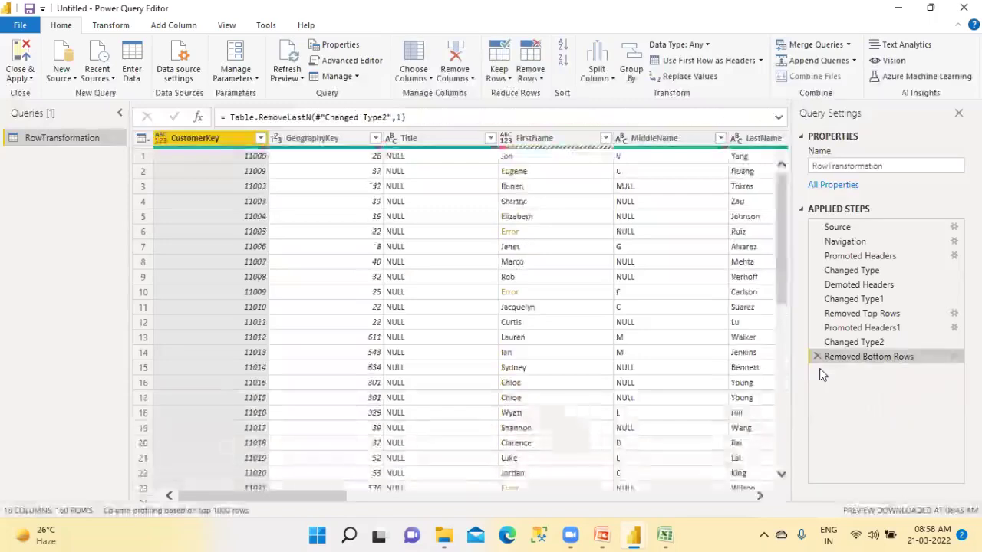
left_click(818, 356)
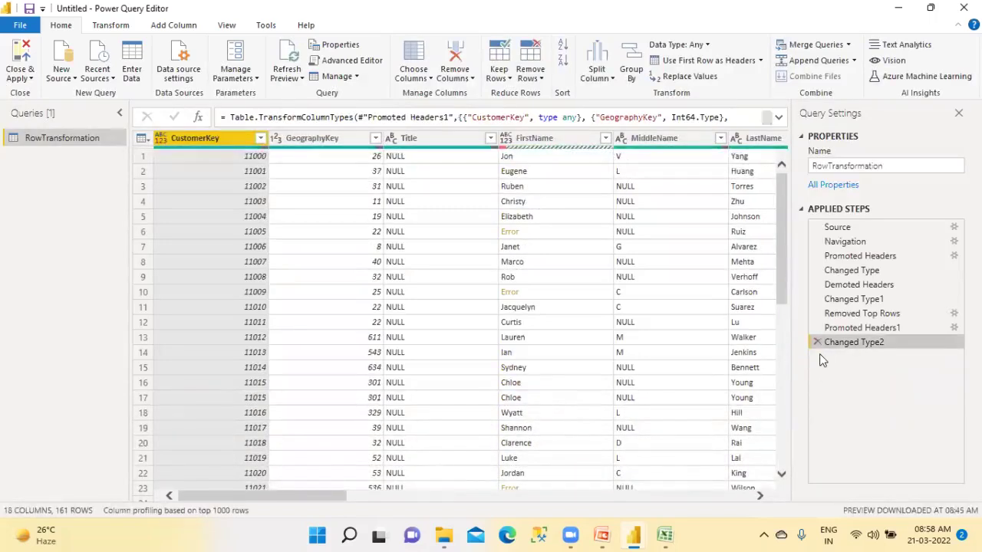
- Examine the table across all columns and down to its last rows for blank rows
left_click(745, 495)
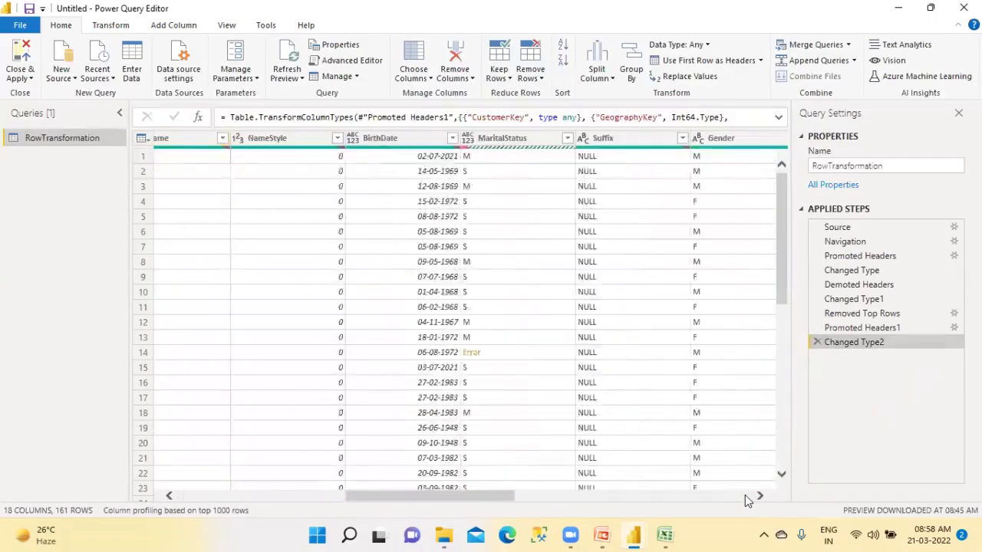
left_click(745, 494)
left_click(745, 494)
left_click_drag(787, 287, 785, 461)
left_click_drag(783, 405, 772, 466)
left_click_drag(727, 495, 278, 499)
scroll(281, 403, "down", 7)
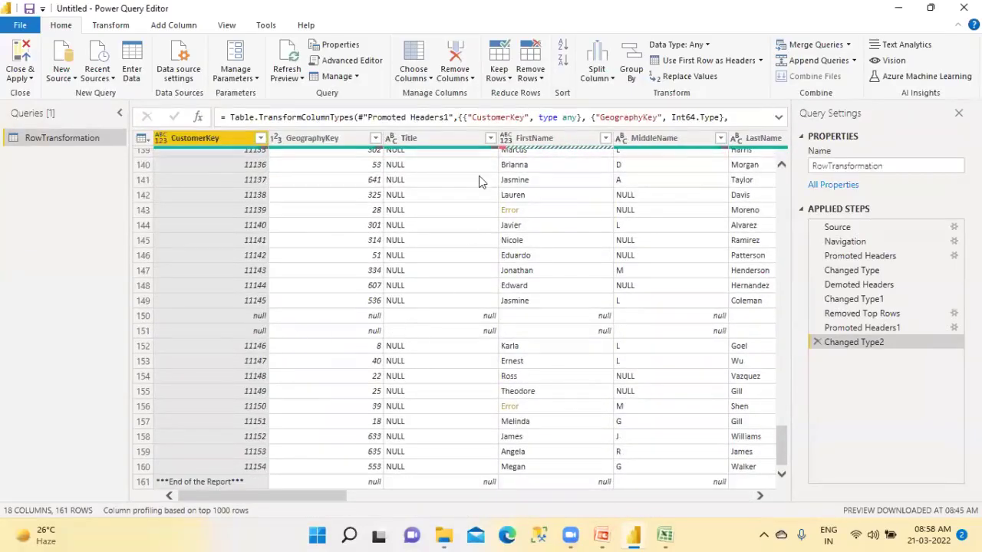
- Try removing the blank rows from the table and delete the resulting Removed Blank Rows applied step
left_click(538, 80)
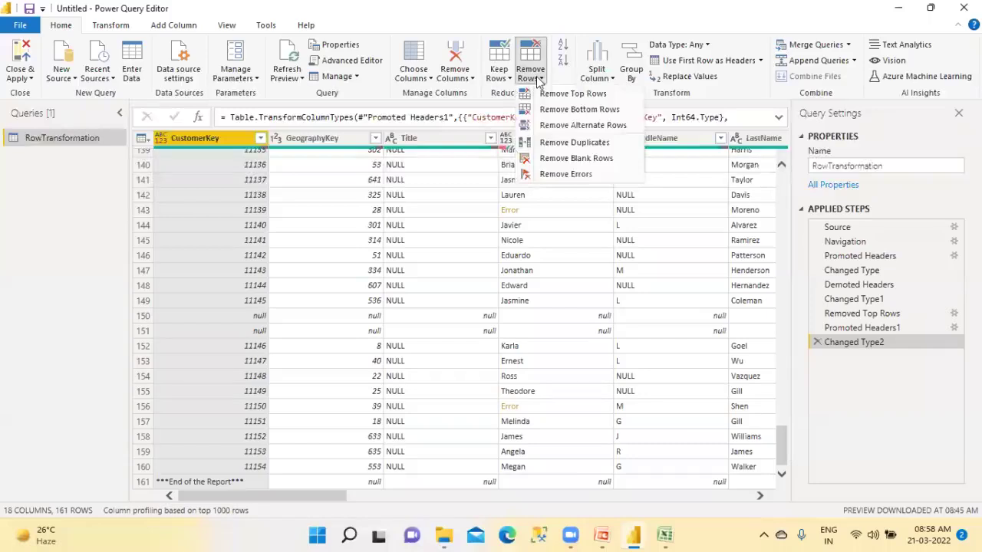
left_click(575, 160)
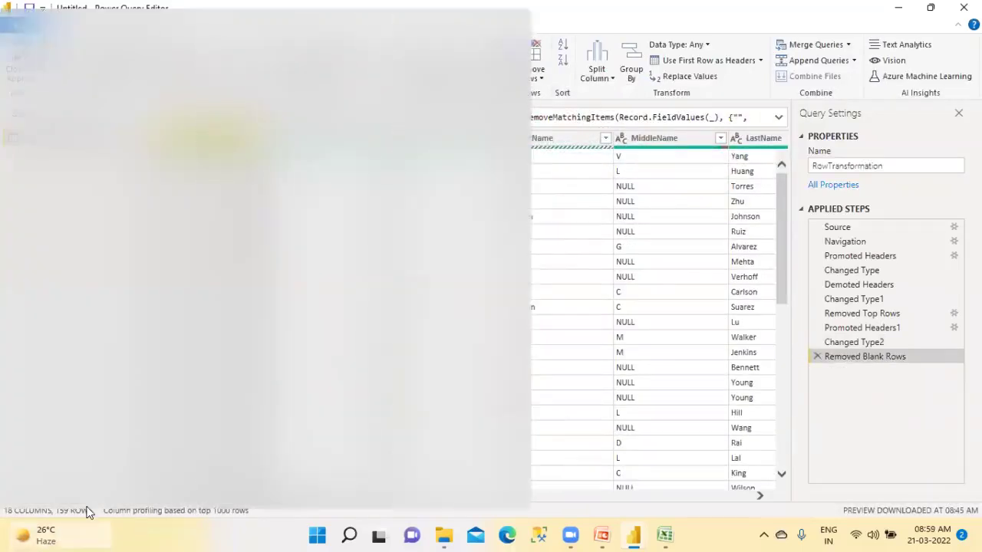
mouse_move(61, 534)
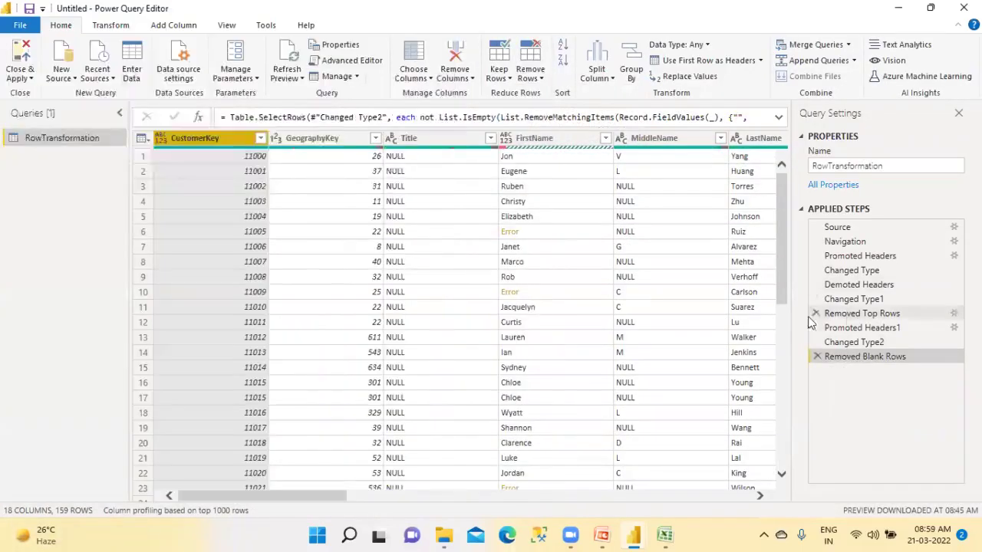
key("ctrl+a")
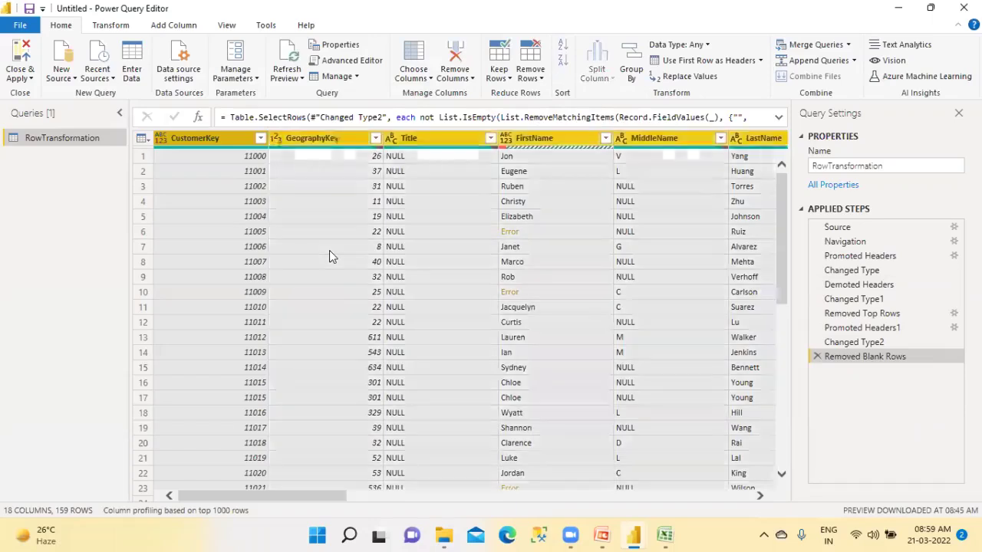
left_click(818, 356)
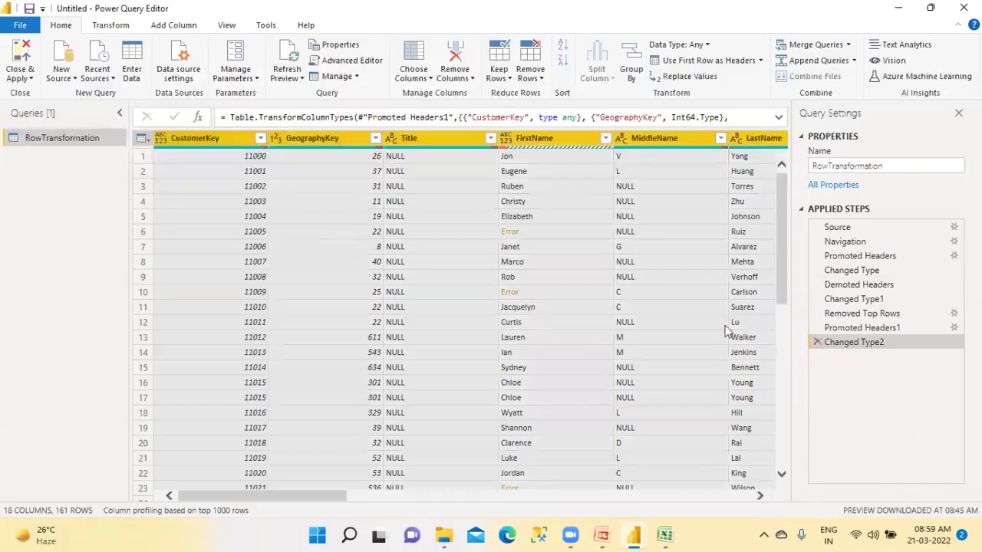
- Review the available row-removal options and inspect the table rows down towards the end of the report
left_click(530, 71)
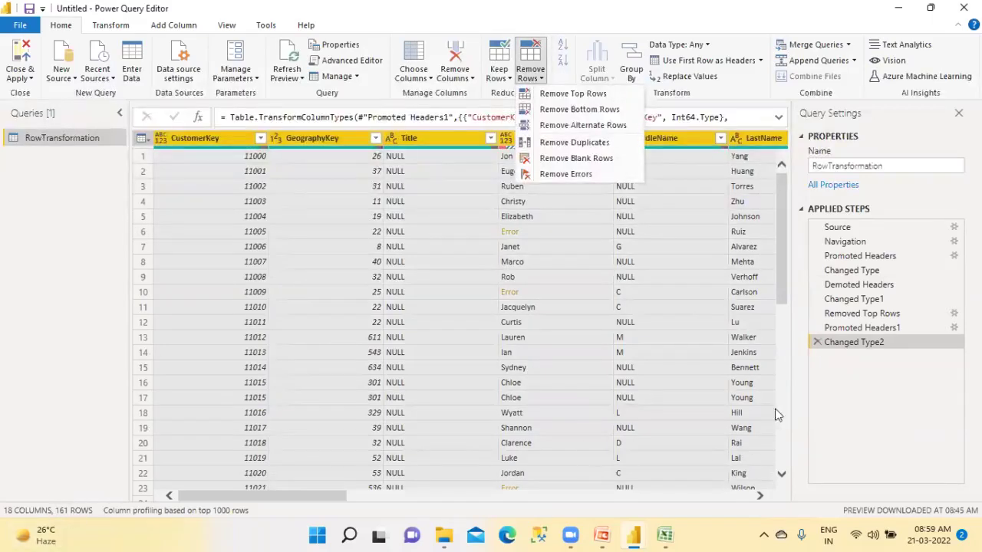
key("Escape")
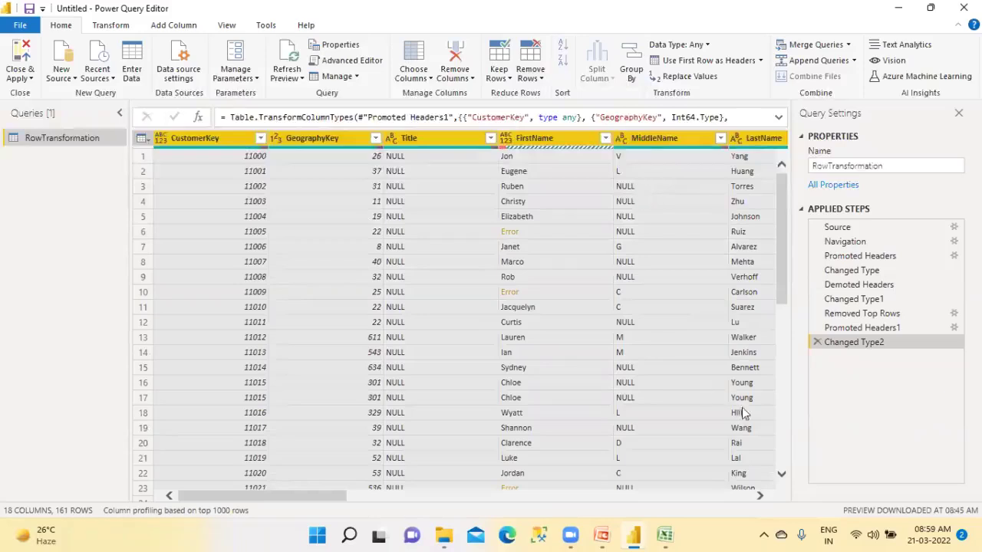
scroll(782, 303, "down", 20)
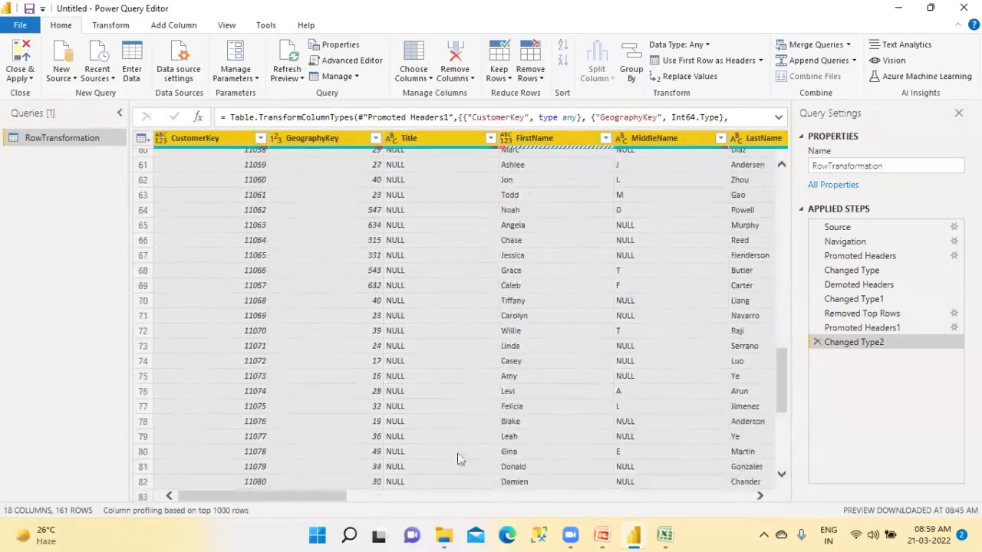
scroll(780, 471, "down", 9)
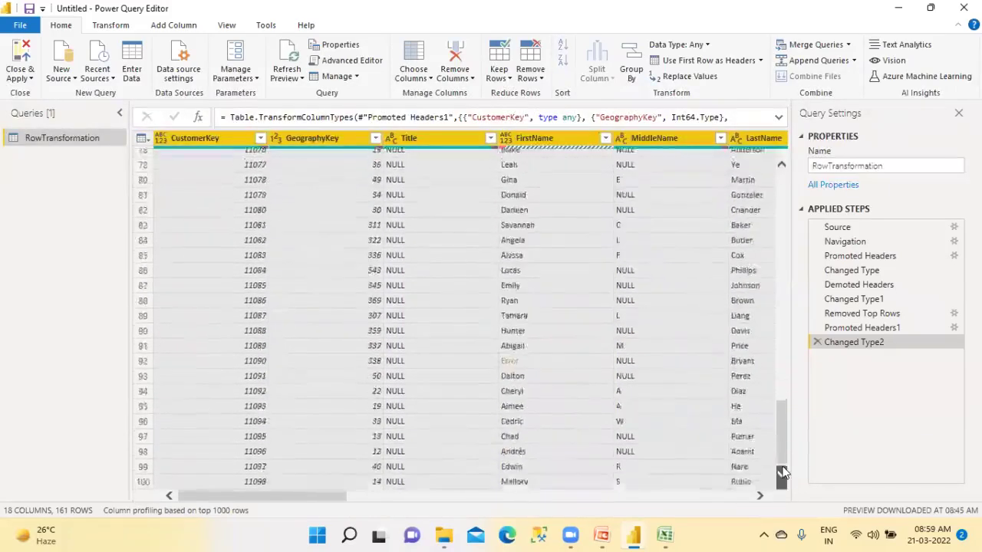
- Remove 1 bottom row from the RowTransformation query to drop the "***End of the Report***" line
scroll(782, 475, "down", 18)
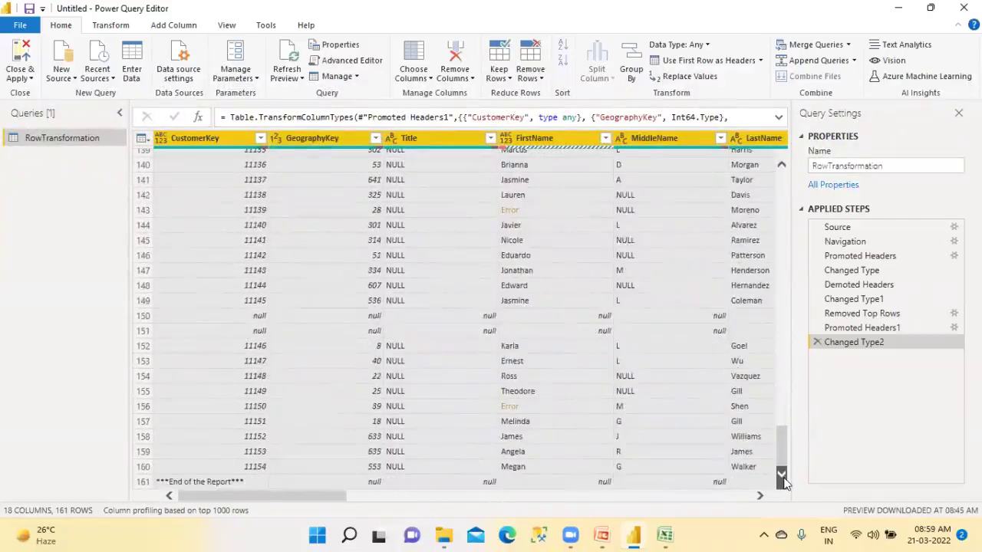
left_click(145, 481)
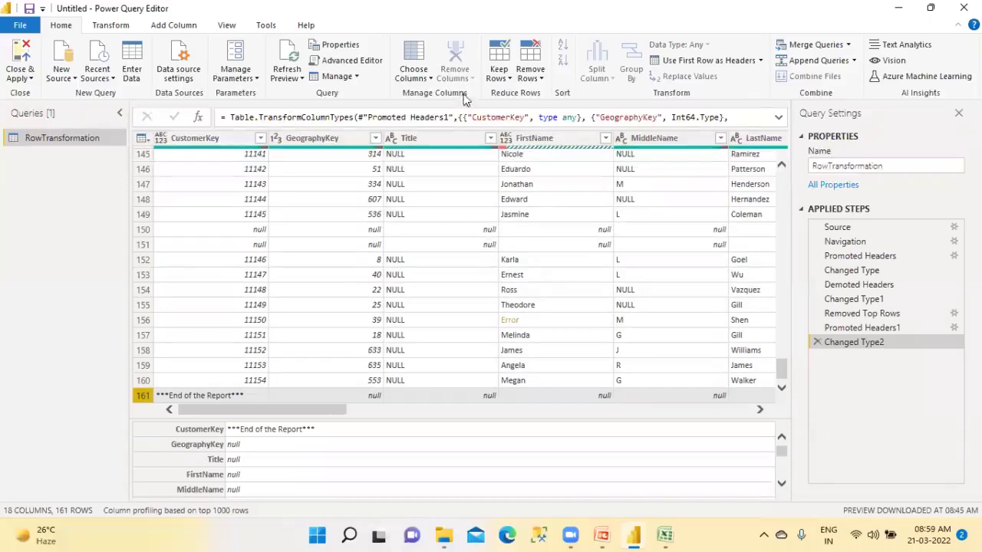
left_click(530, 73)
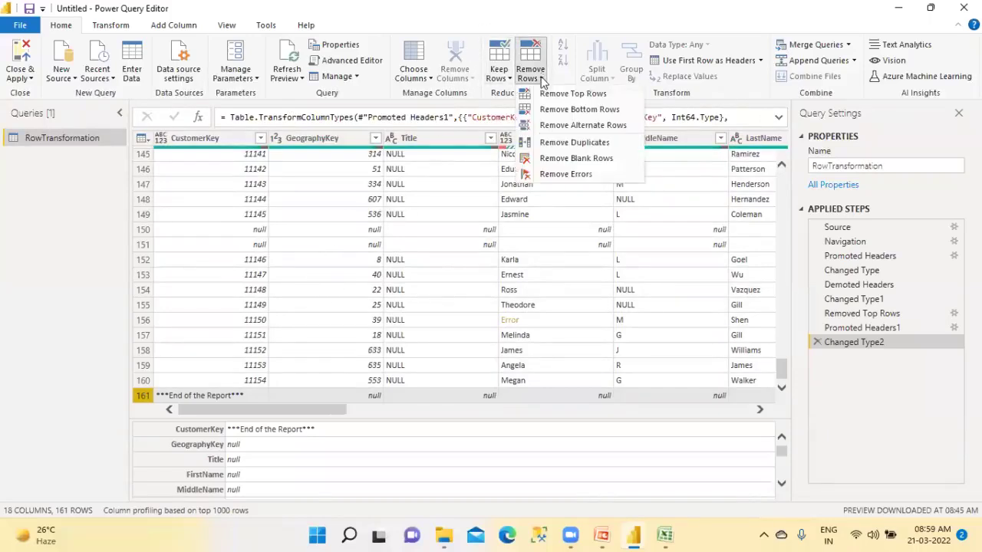
left_click(563, 111)
type("1")
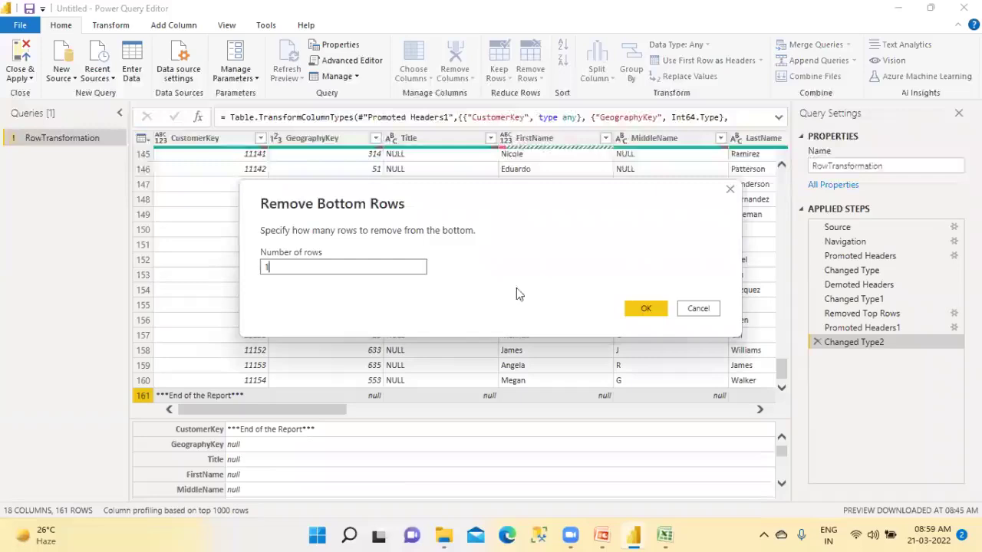
left_click(644, 309)
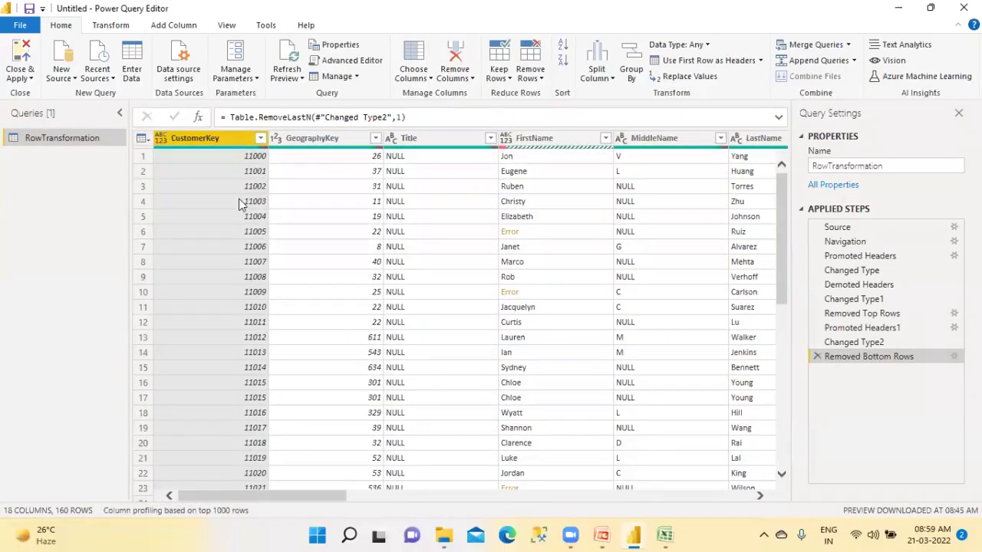
- Select all columns of the table and remove the blank rows
left_click(291, 143)
key("ctrl+a")
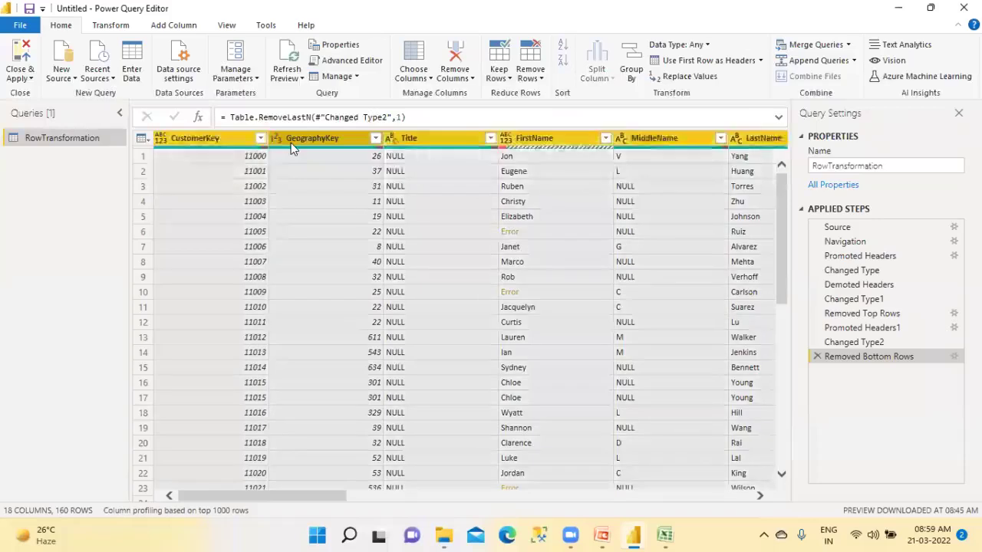
left_click(536, 77)
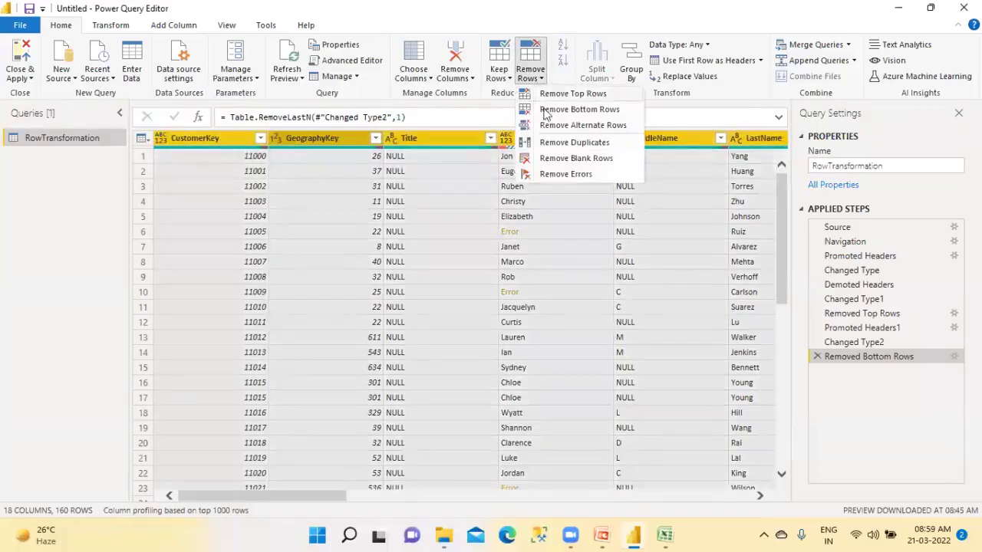
left_click(566, 159)
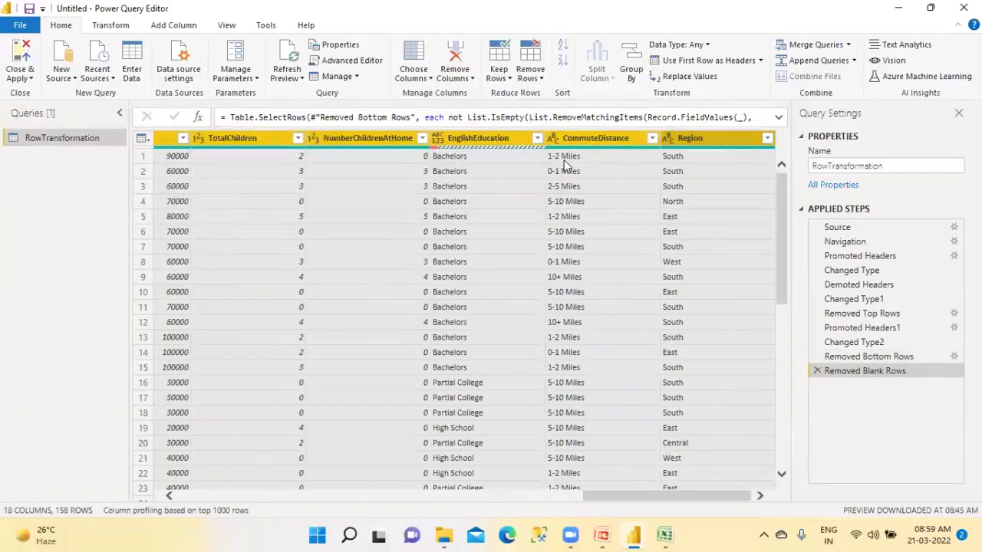
- Remove the rows containing errors across all selected columns
left_click_drag(782, 285, 776, 305)
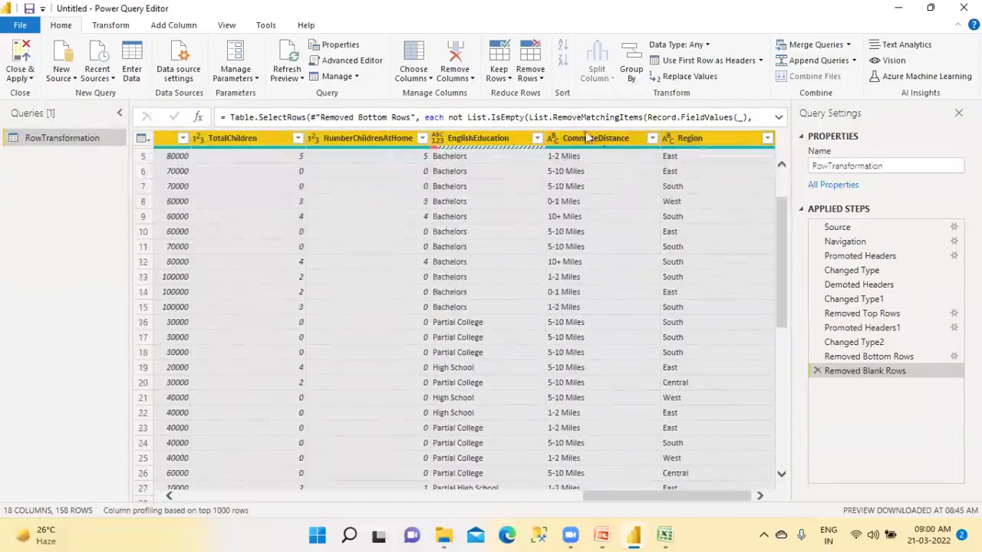
left_click(540, 80)
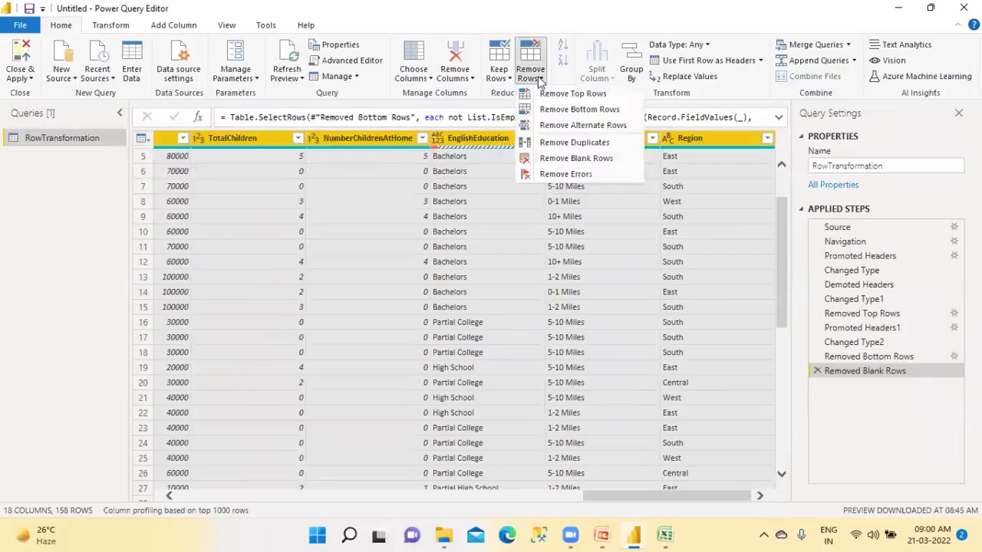
left_click(569, 174)
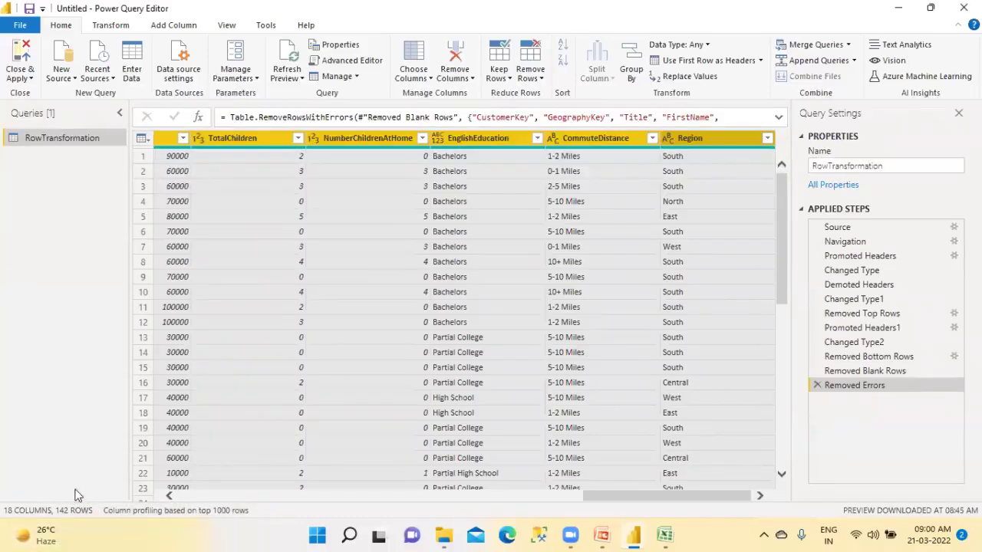
- Remove the duplicate rows based on all selected columns
left_click_drag(779, 263, 774, 243)
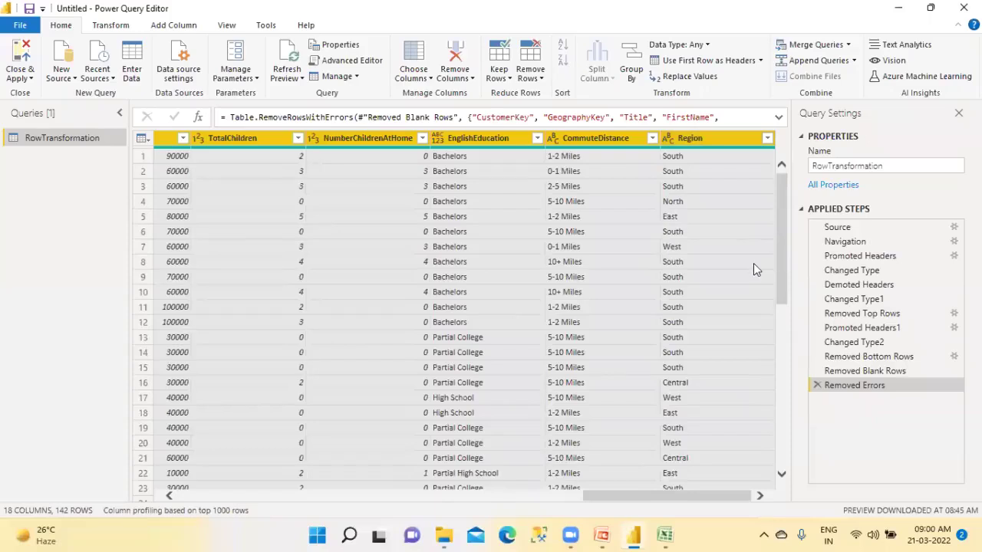
left_click(540, 80)
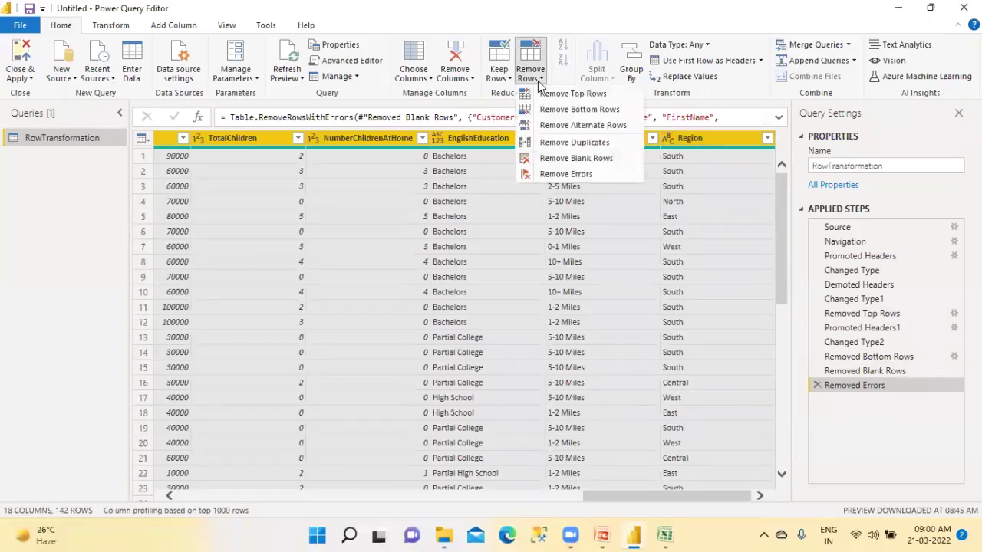
left_click(560, 145)
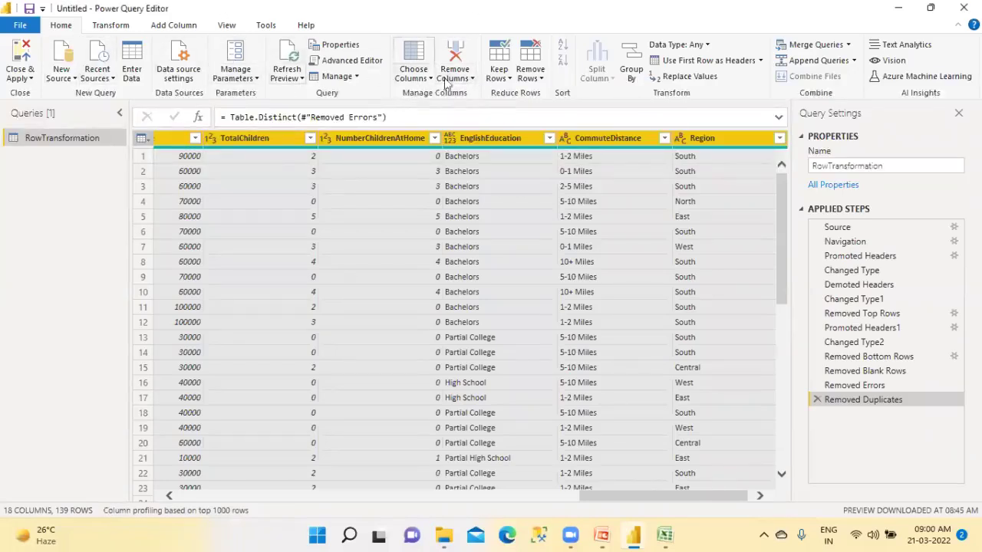
- Keep a range of rows with first row 1 and number of rows 20
left_click(500, 74)
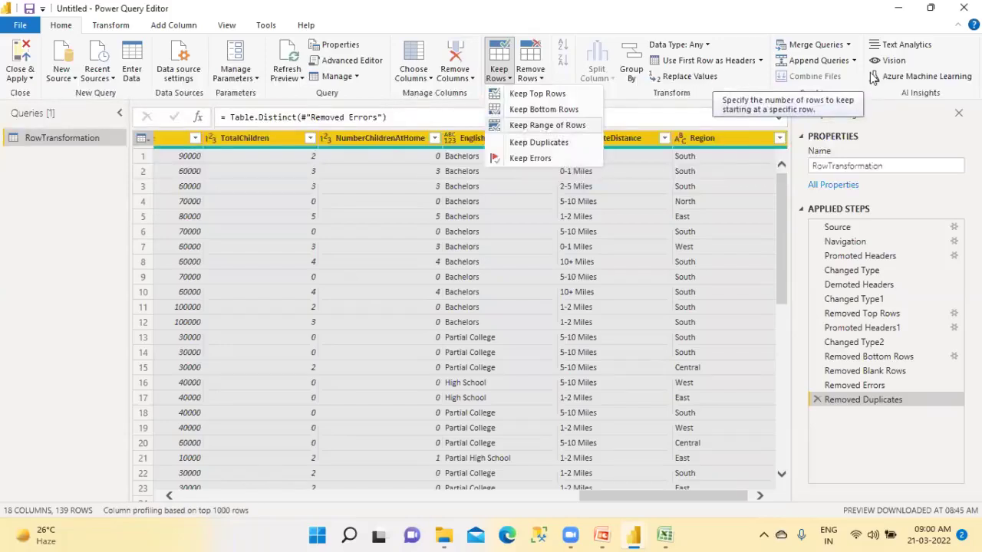
left_click(541, 77)
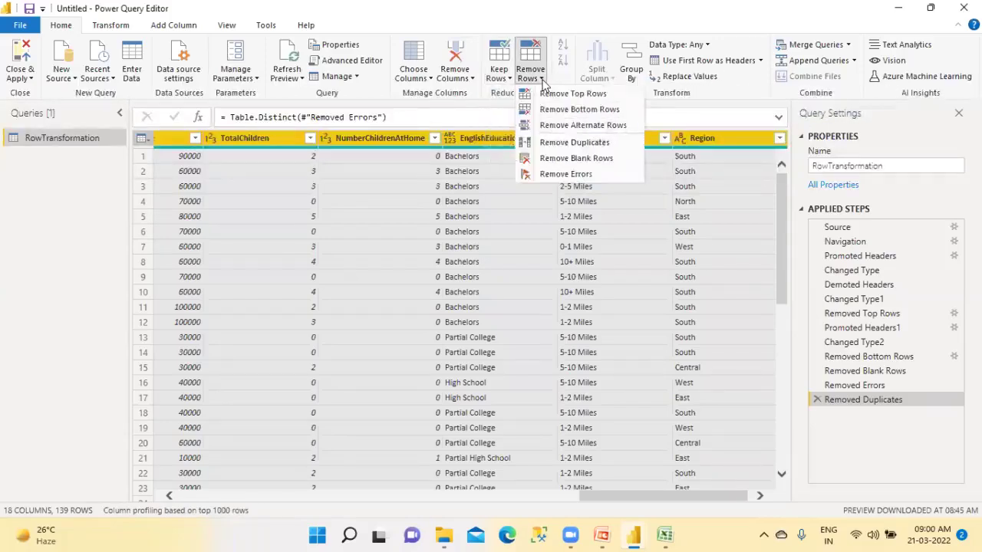
left_click(506, 79)
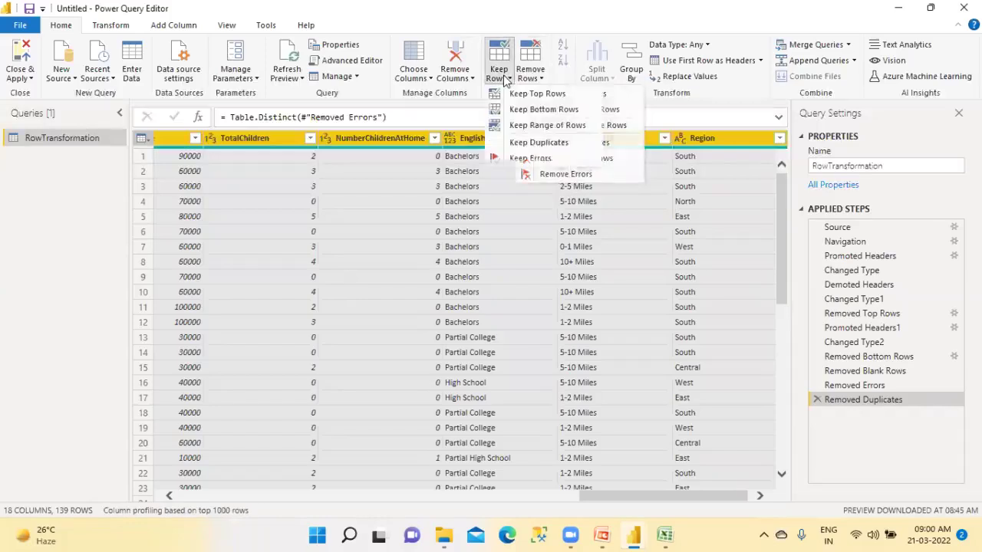
left_click(516, 125)
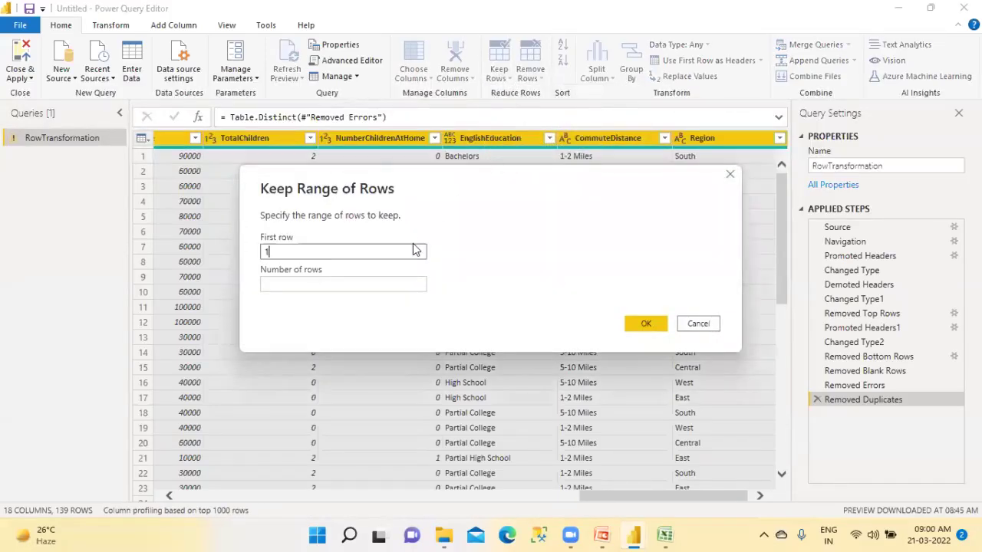
left_click(323, 289)
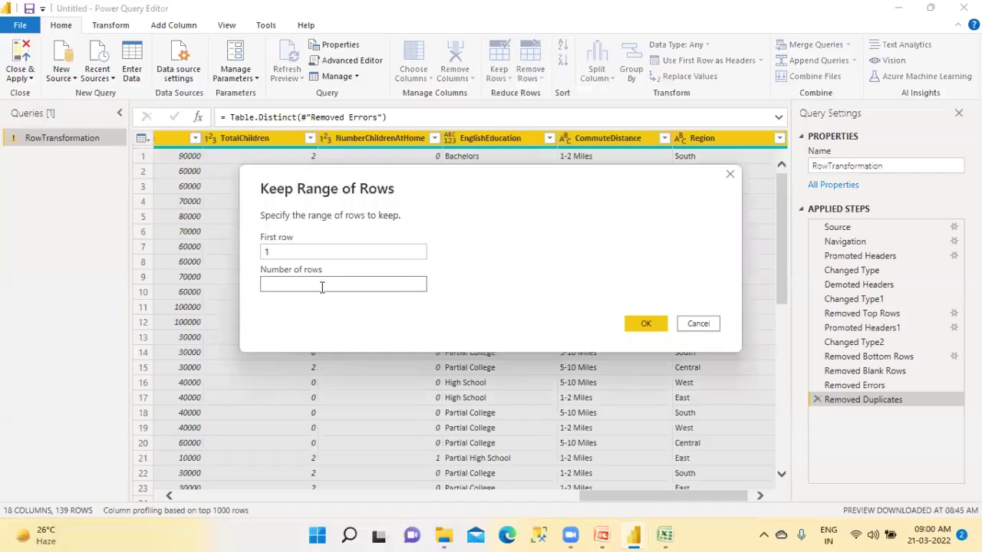
left_click(644, 323)
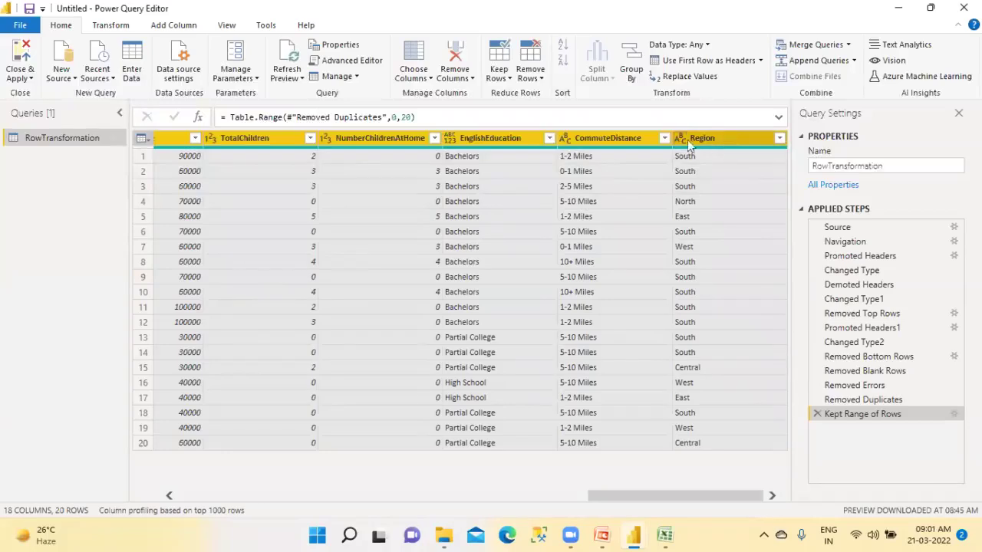
- Change the kept range to first row 20 and number of rows 21, and delete the Kept Range of Rows step
left_click(951, 414)
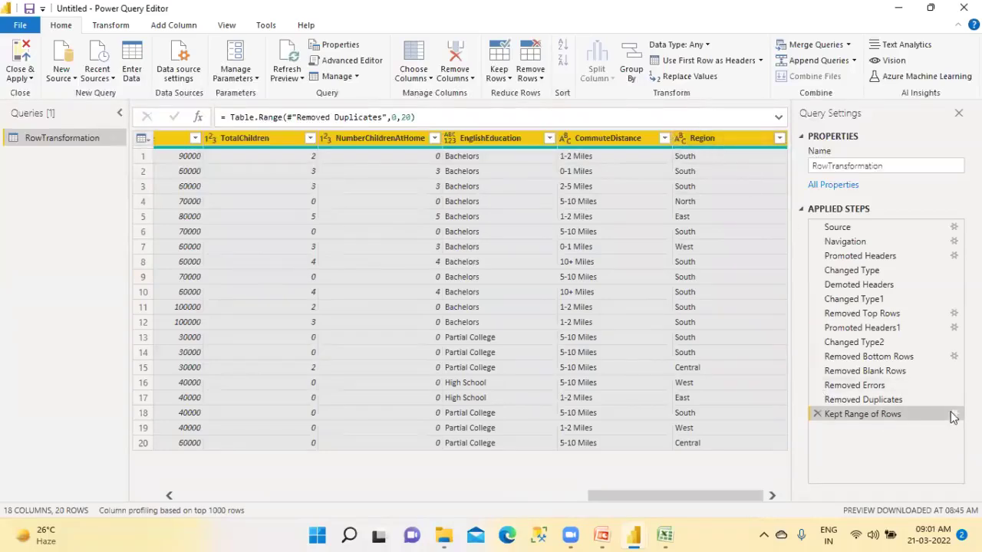
type("21")
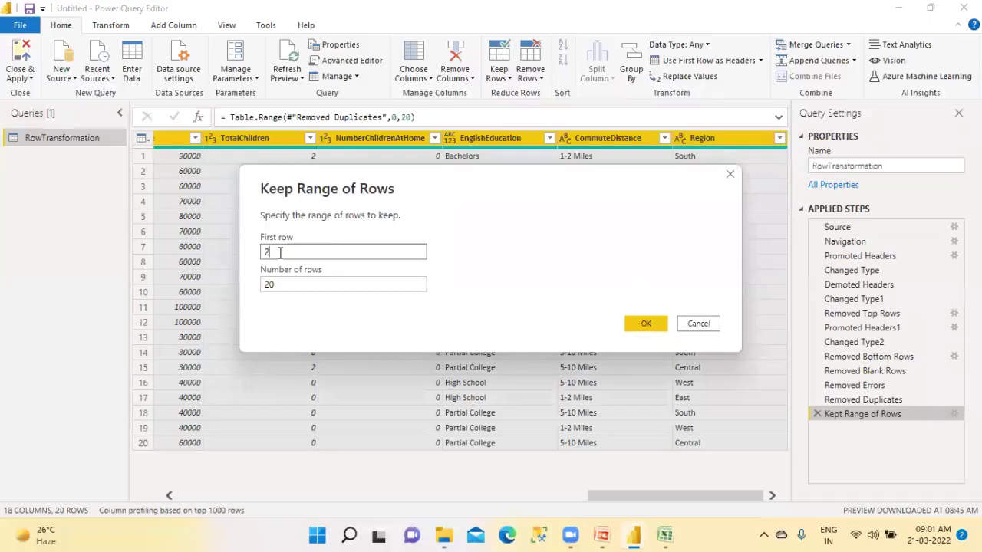
left_click(281, 283)
type("1")
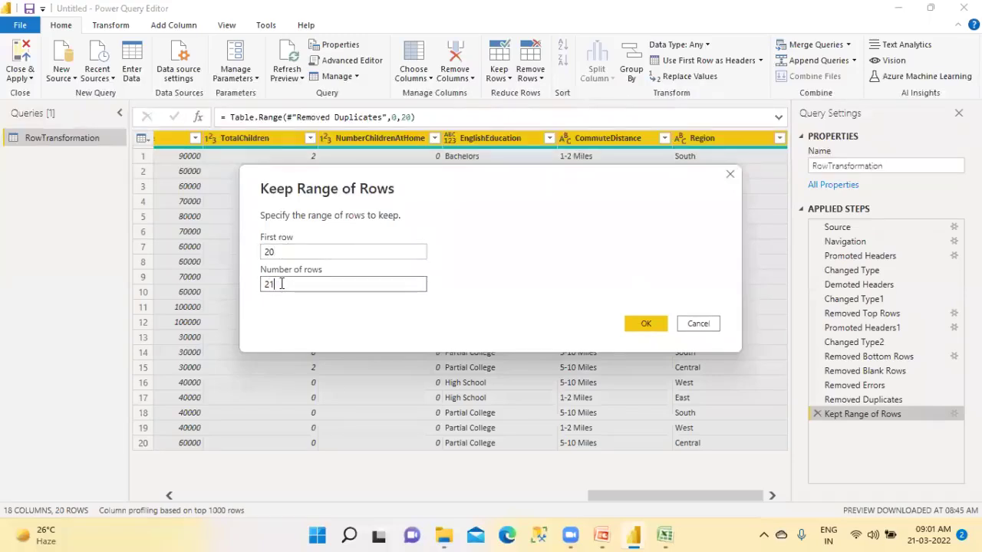
left_click(640, 324)
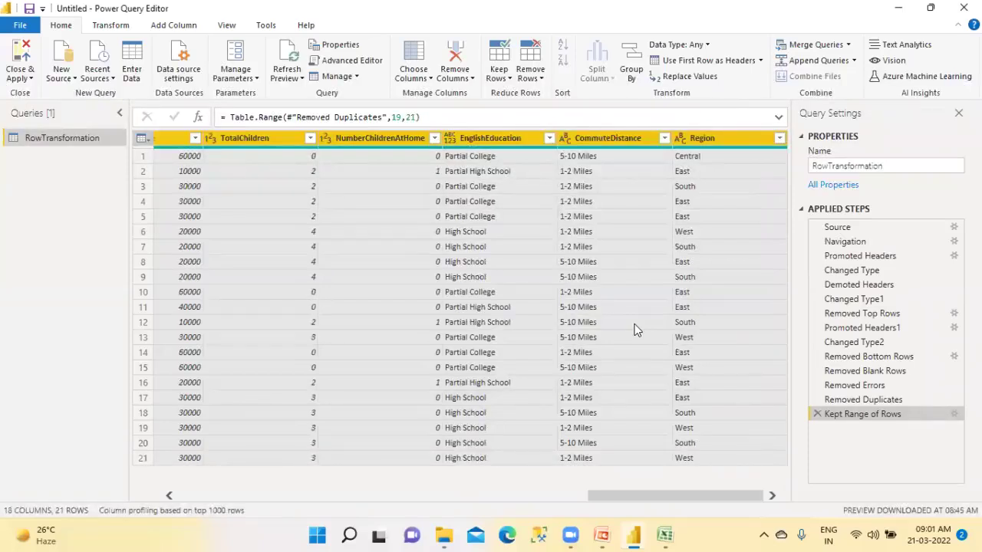
left_click(816, 414)
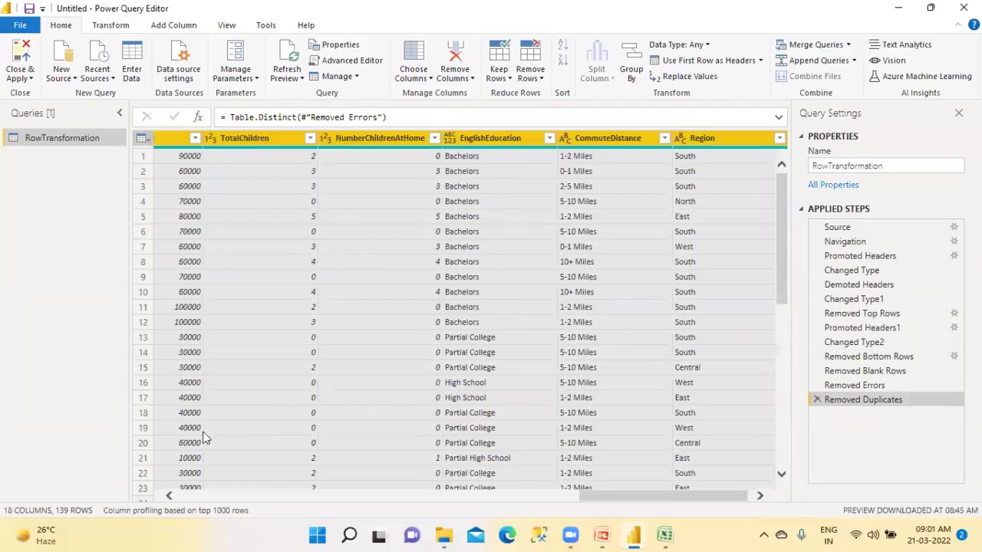
- Keep a range with first row 20 and number of rows 1, and delete that applied step
left_click(503, 77)
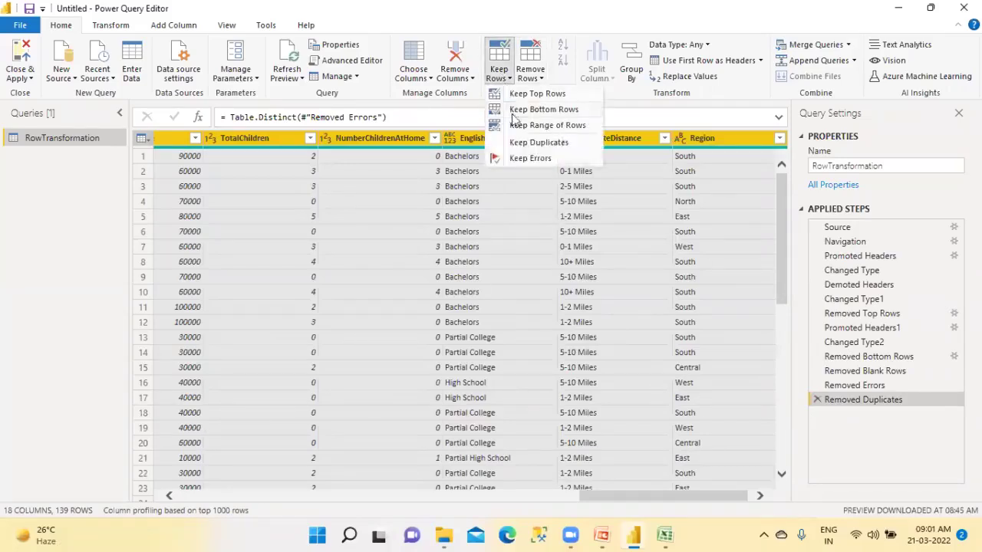
left_click(522, 125)
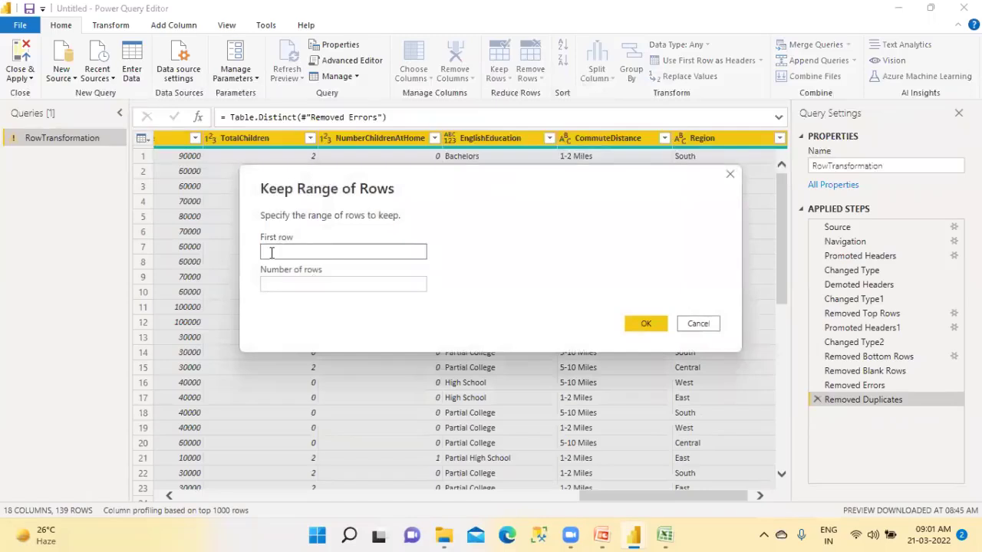
type("20")
left_click(288, 284)
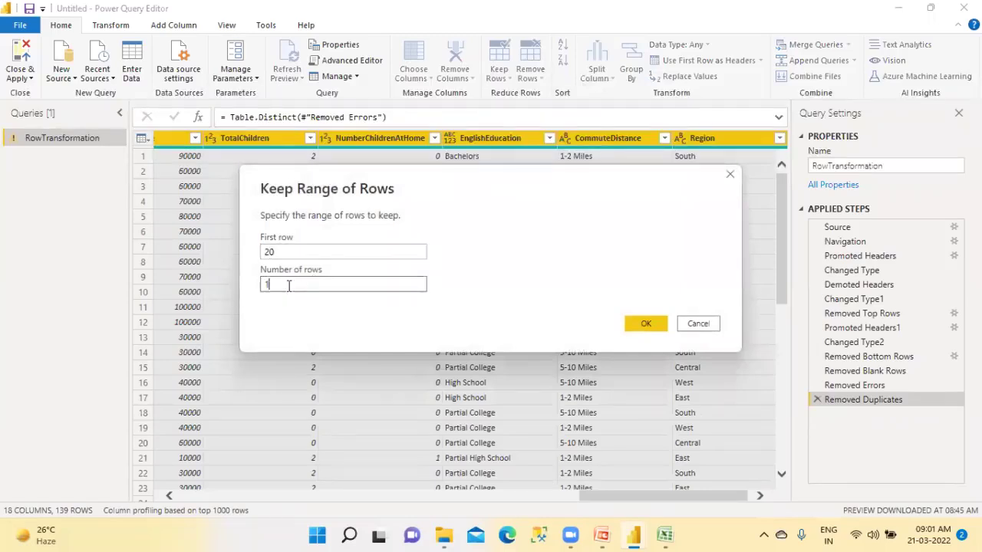
left_click(637, 326)
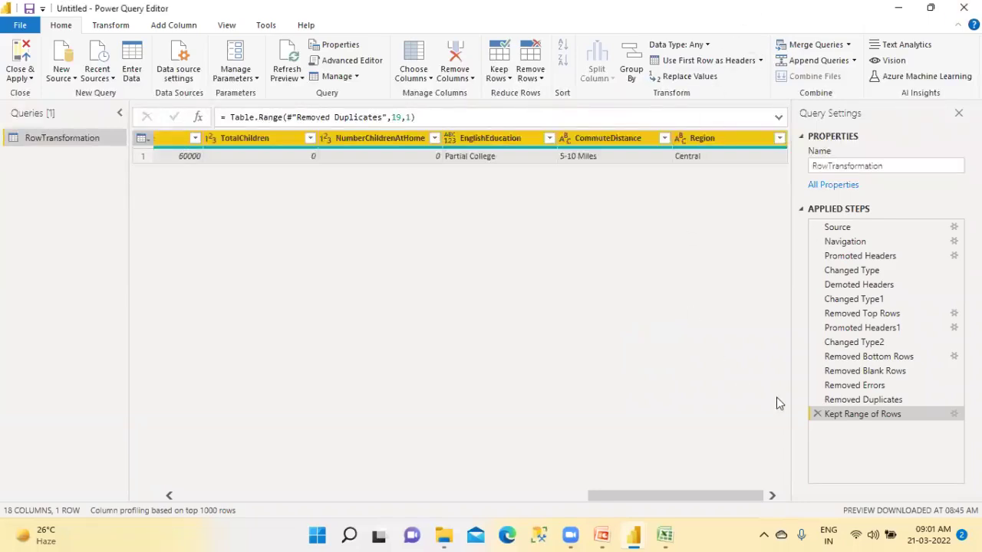
left_click(816, 413)
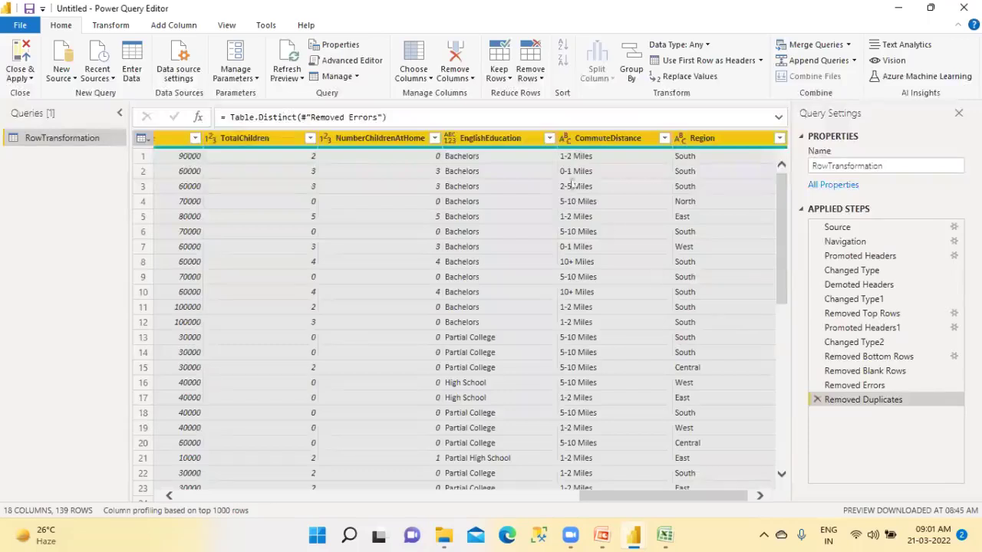
left_click(531, 75)
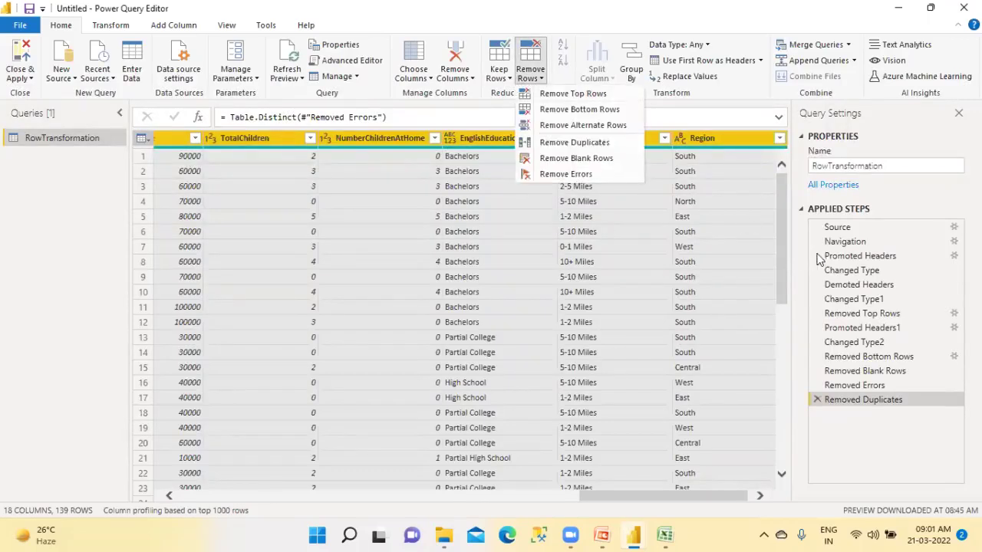
left_click(508, 77)
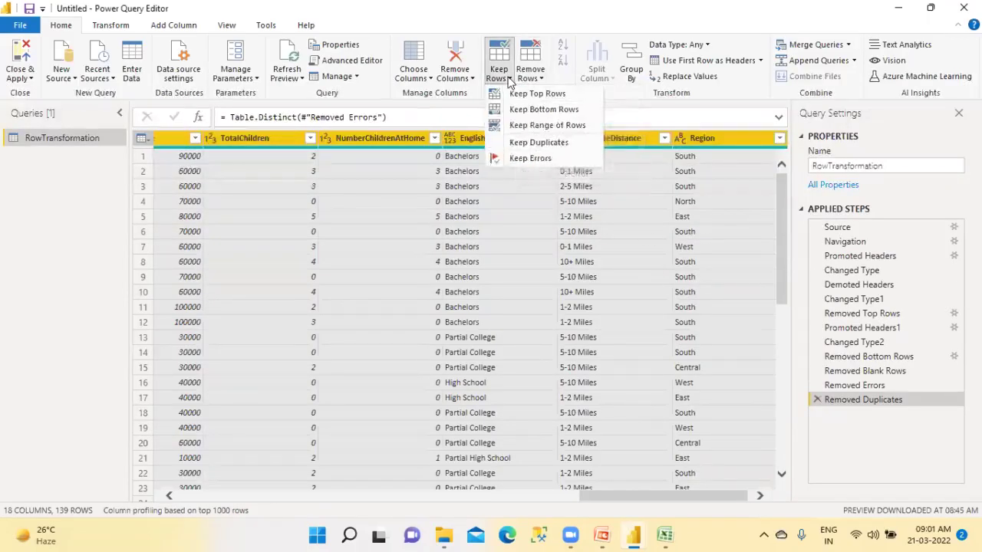
- Switch to the PowerPoint slide show and review the Row Transformations slides, advancing to the one that starts with Remove Alternative Rows
left_click(601, 534)
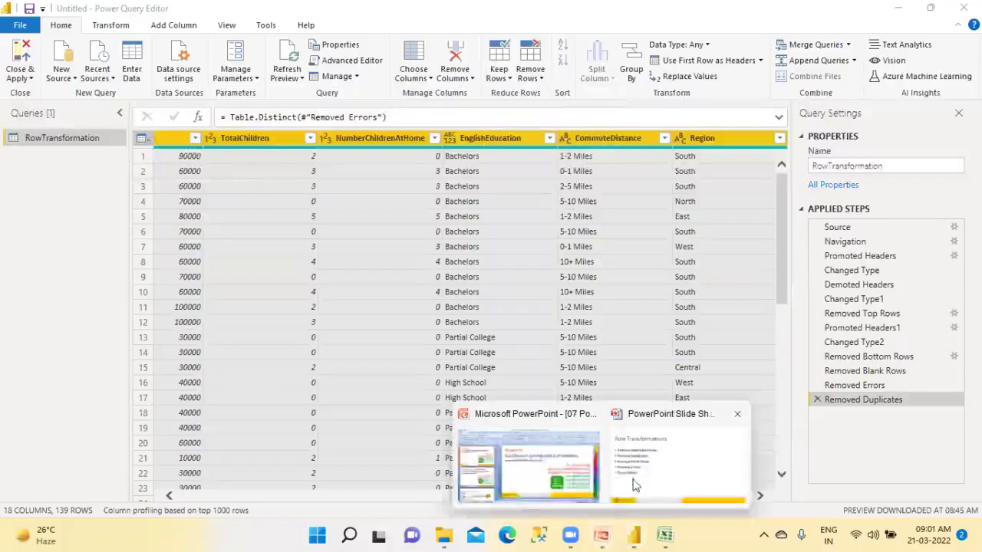
left_click(634, 484)
left_click(515, 372)
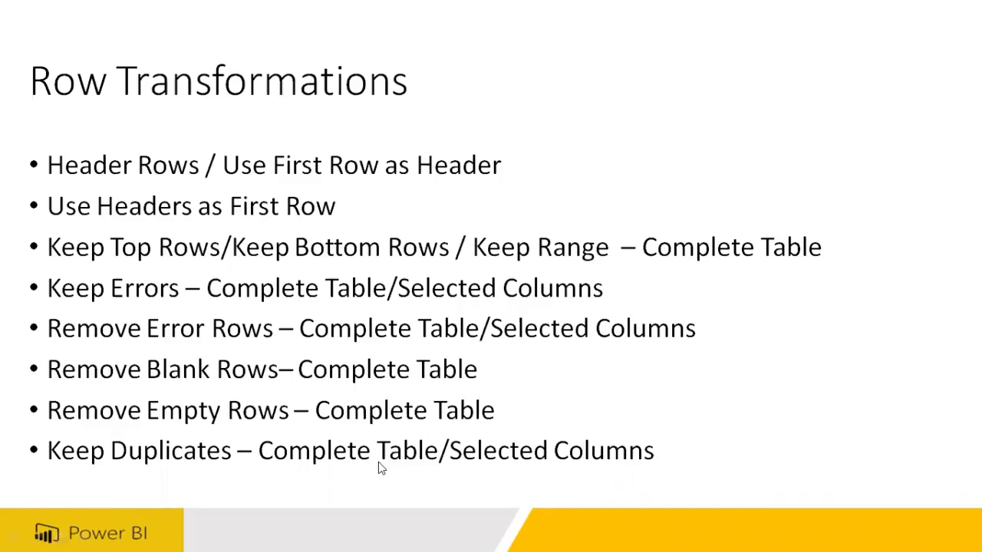
key("Right")
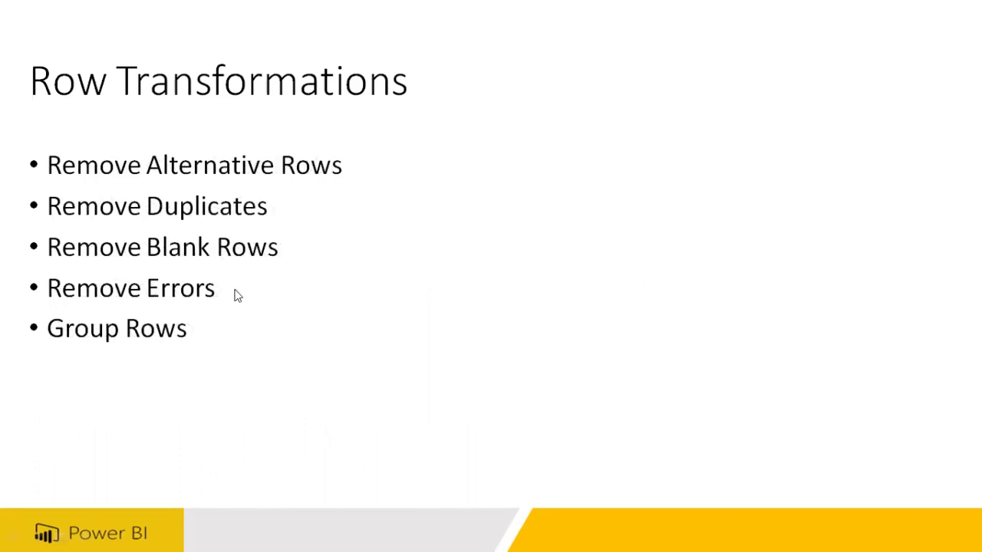
- Switch to Excel and close the Book1 workbook
key("super")
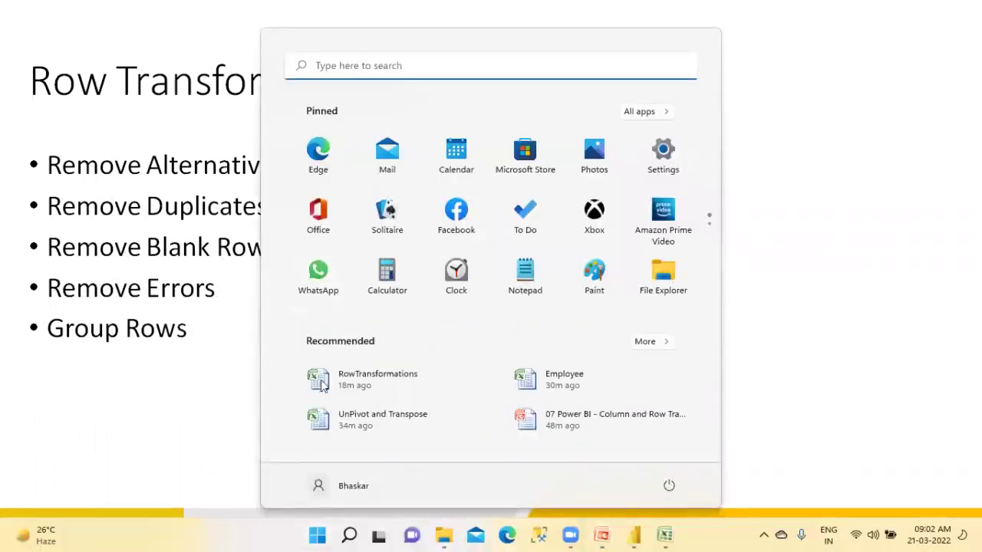
left_click(673, 535)
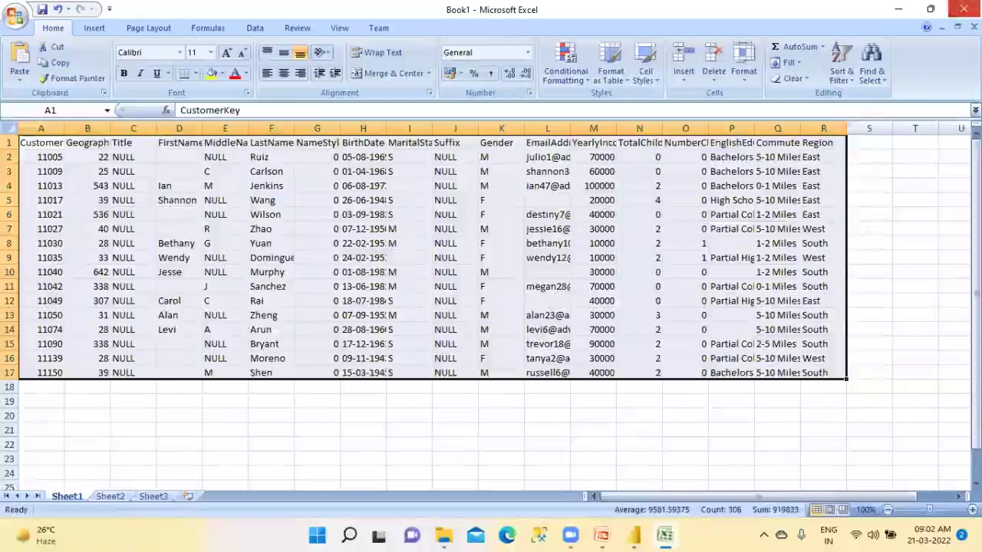
left_click(963, 9)
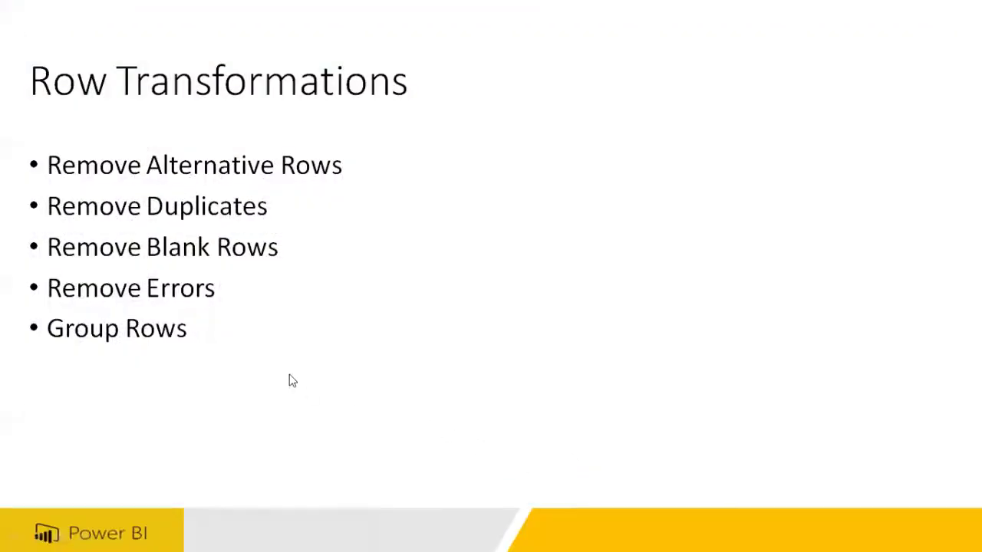
- Switch to File Explorer and copy the RowTransformations workbook from the PBI_SourceData folder
key("super")
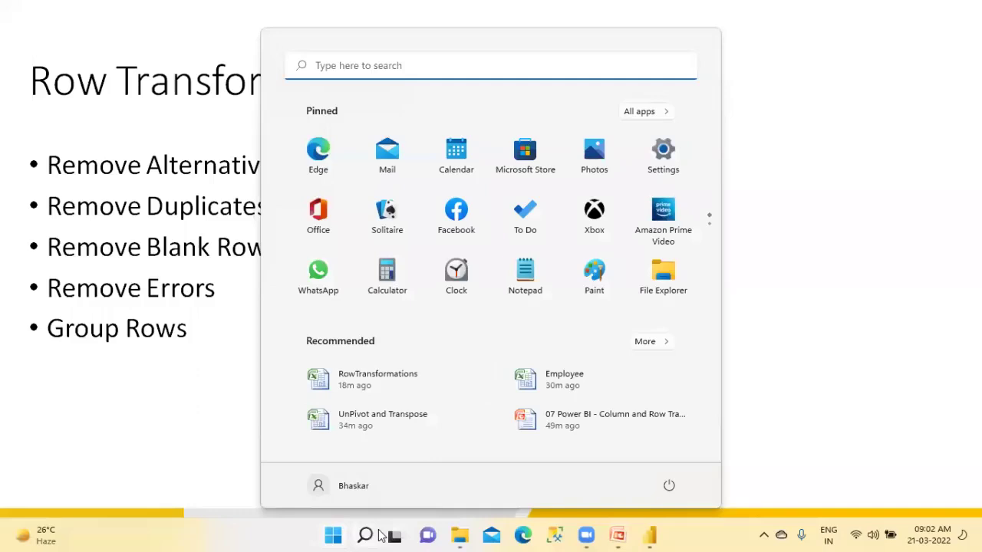
key("Escape")
key("super+e")
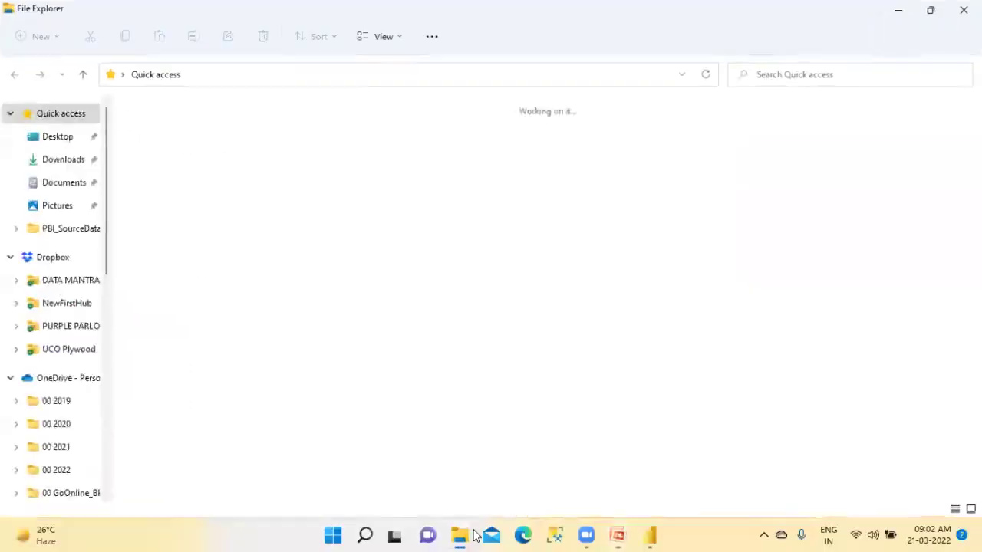
mouse_move(460, 535)
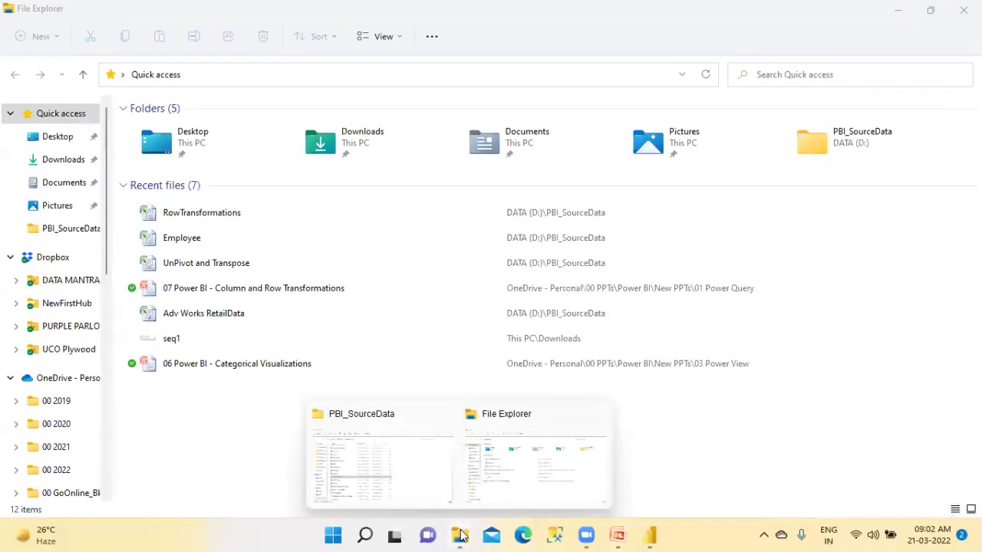
left_click(409, 468)
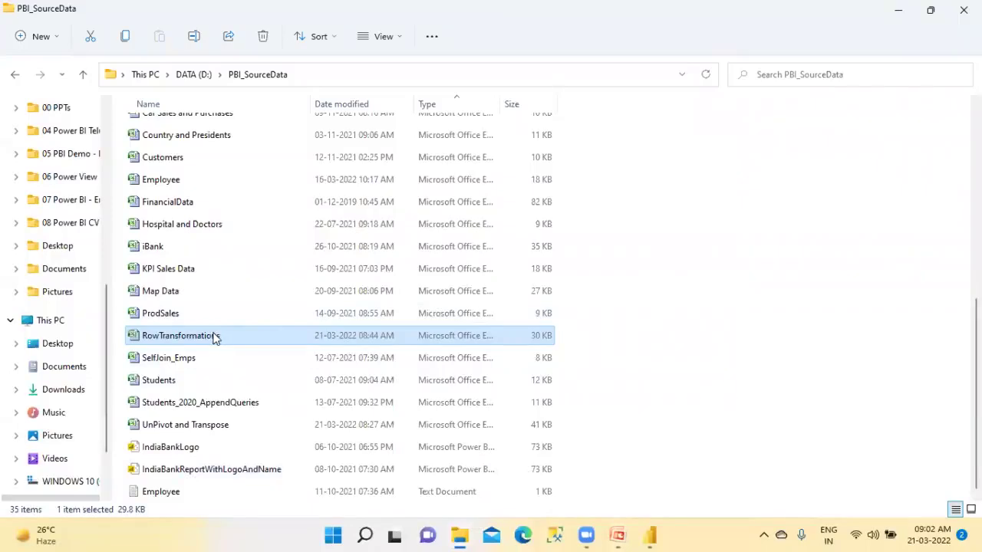
right_click(216, 338)
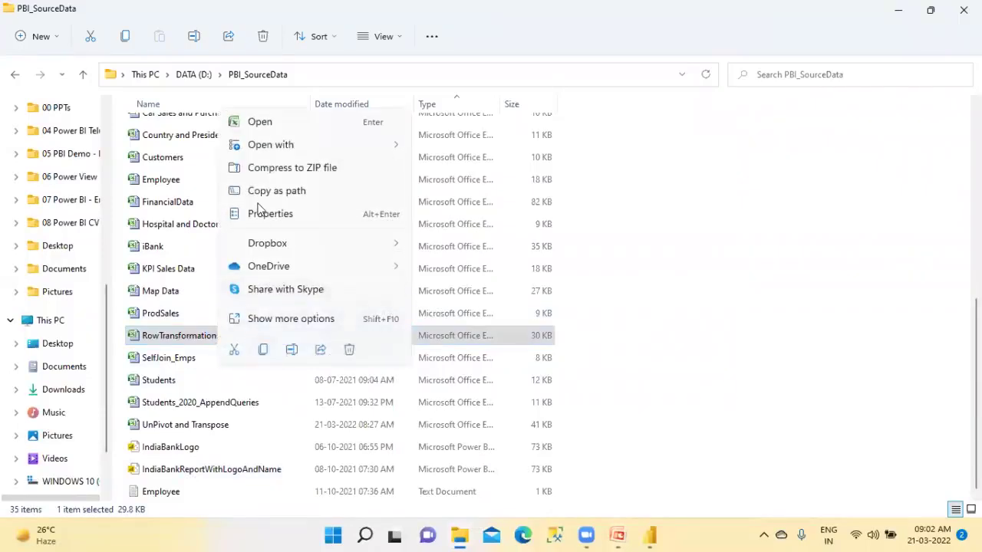
left_click(262, 350)
- Create a new folder named Data on the desktop
key("super+d")
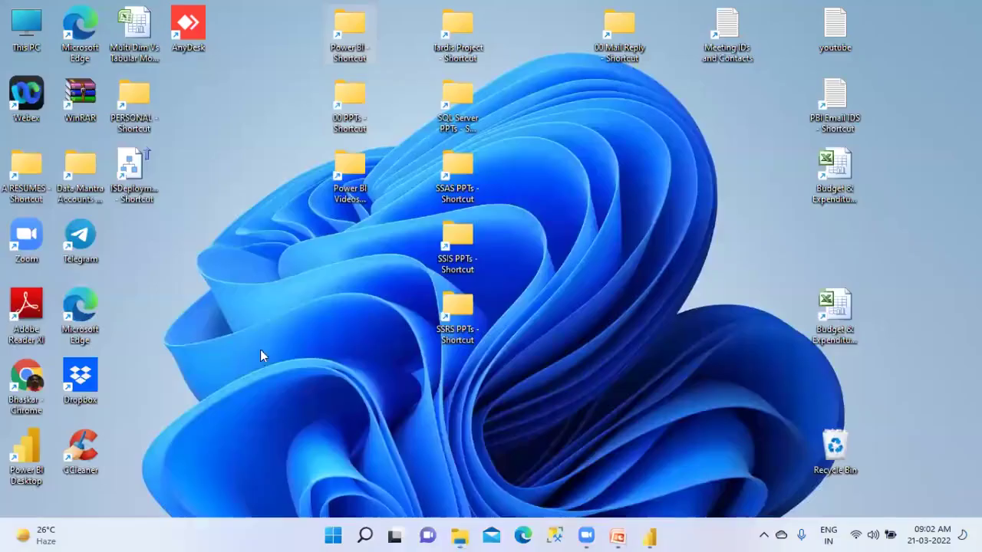
right_click(250, 190)
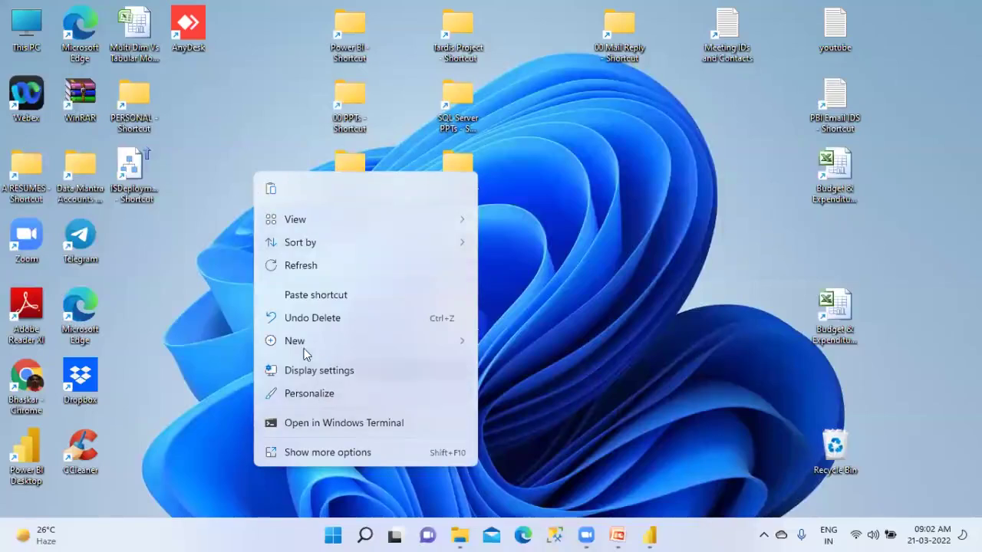
mouse_move(306, 340)
left_click(529, 107)
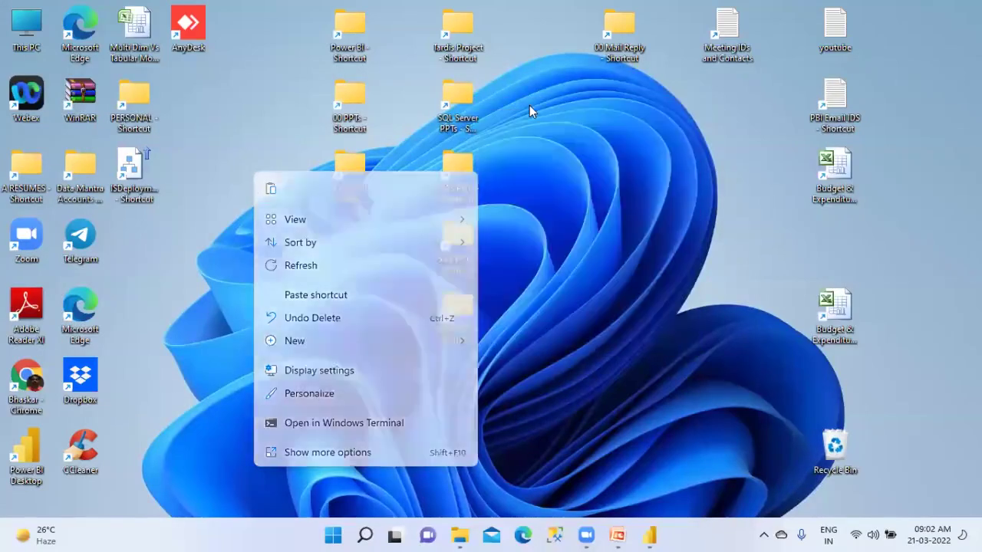
type("Data")
key("Return")
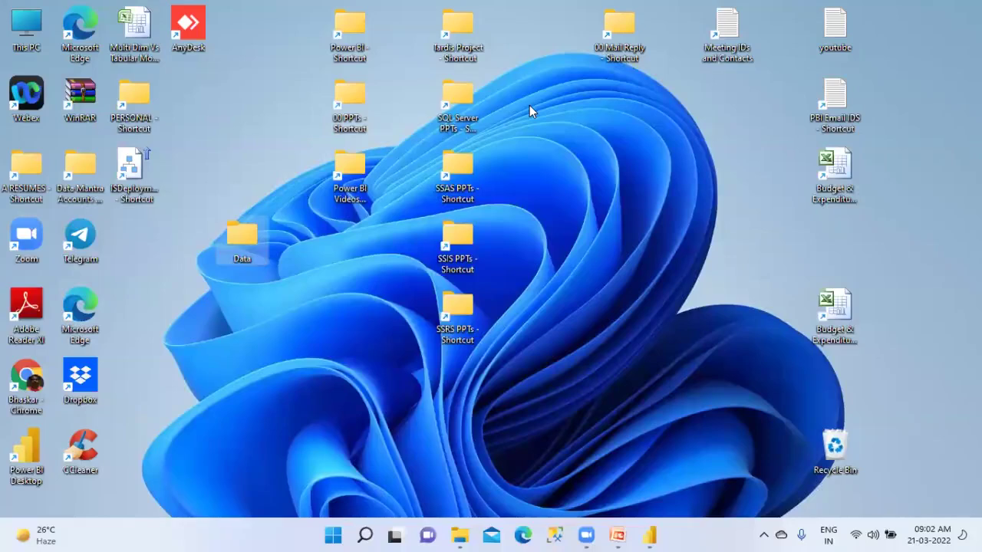
- Paste the copied RowTransformations workbook into the Data folder and rename it SalesData
key("Return")
key("ctrl+v")
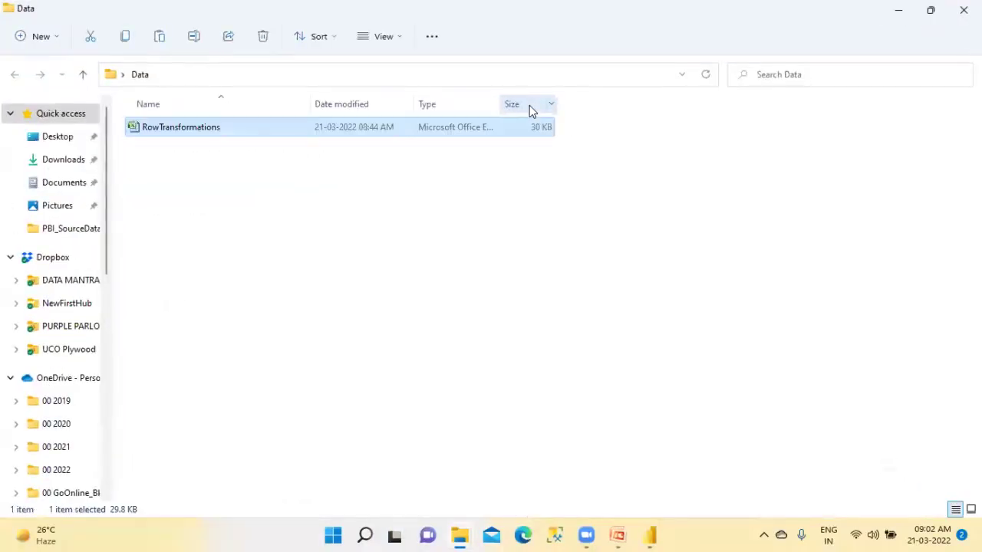
left_click(209, 132)
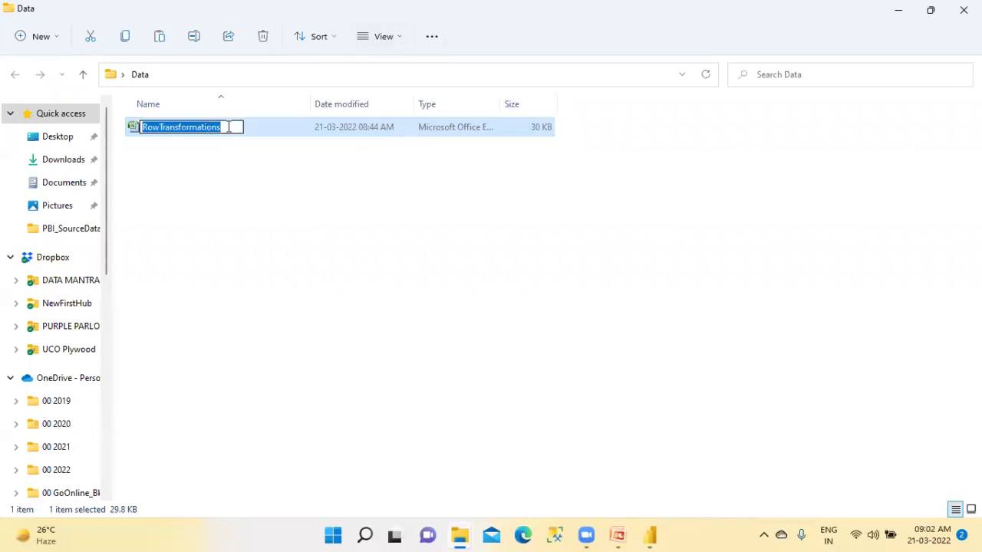
type("SalesDat")
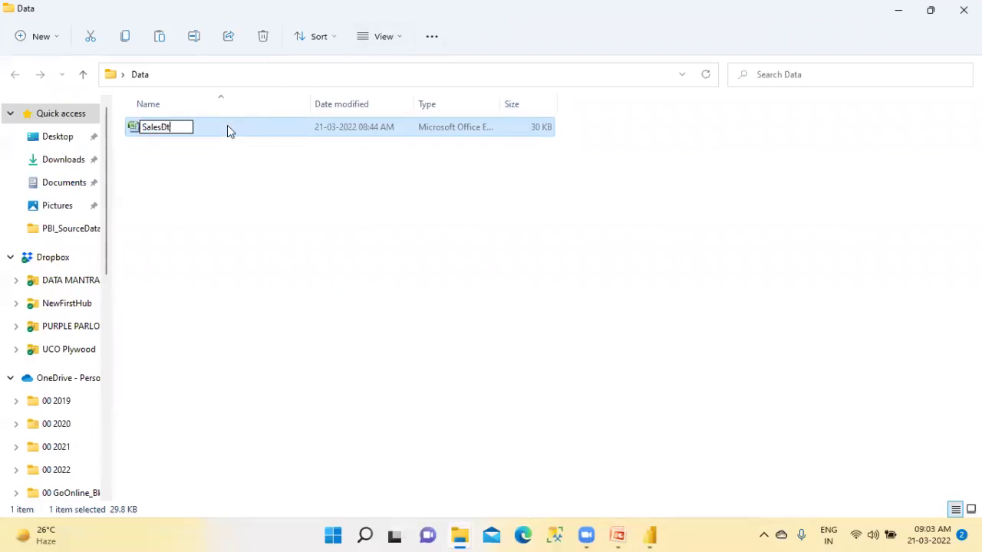
type("a")
key("BackSpace")
key("BackSpace")
type("ata")
- Open the SalesData workbook in Excel, examine its data rows and the End of the Report footer rows, and close it
double_click(227, 128)
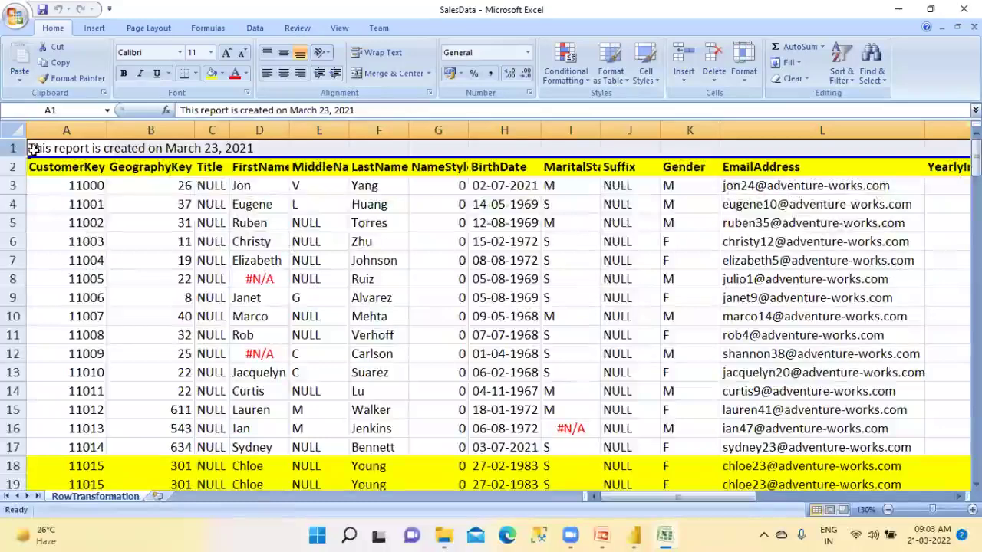
left_click_drag(52, 189, 299, 445)
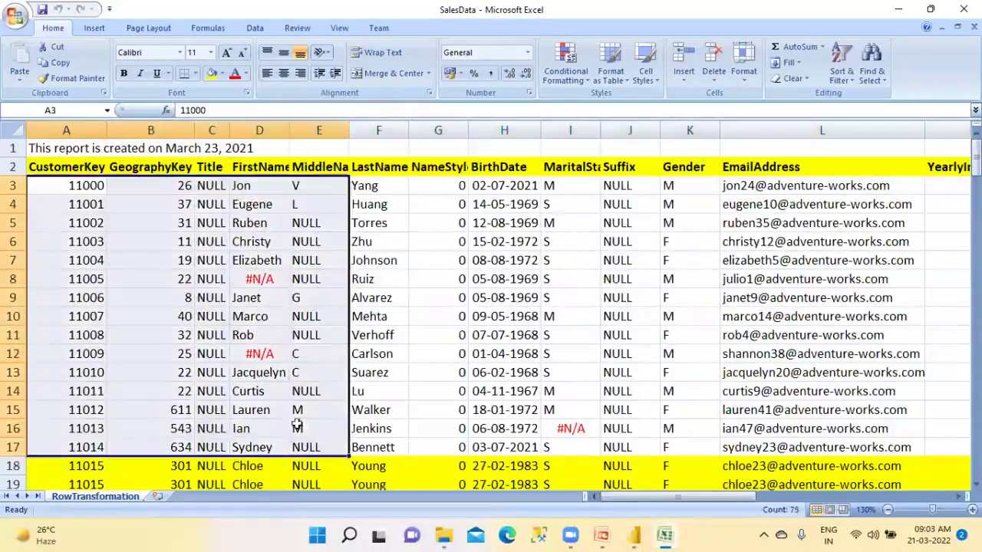
left_click_drag(977, 151, 976, 166)
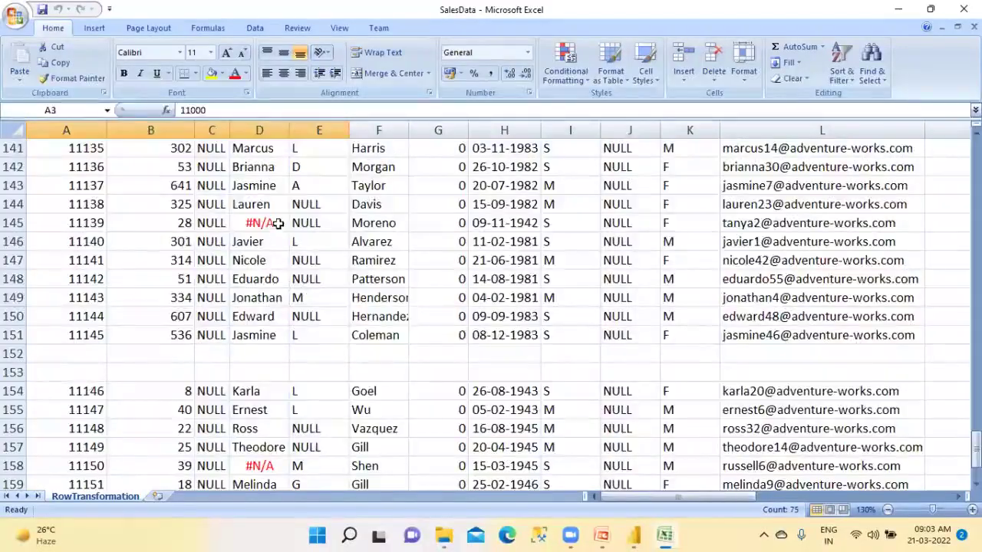
scroll(284, 226, "down", 4)
left_click_drag(11, 336, 38, 391)
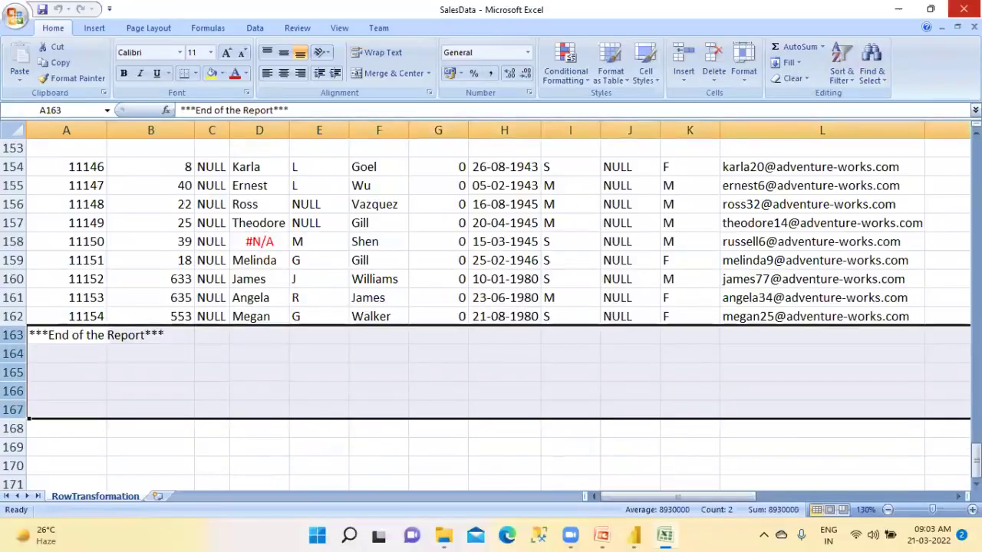
left_click(964, 9)
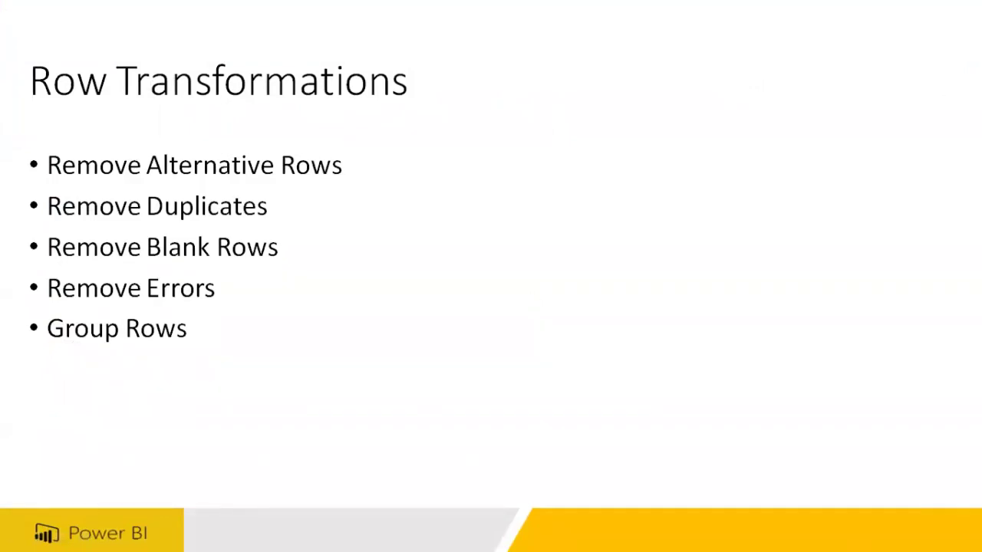
- Switch to Power Query Editor and examine the formula of the Removed Errors step in the RowTransformation query
key("super")
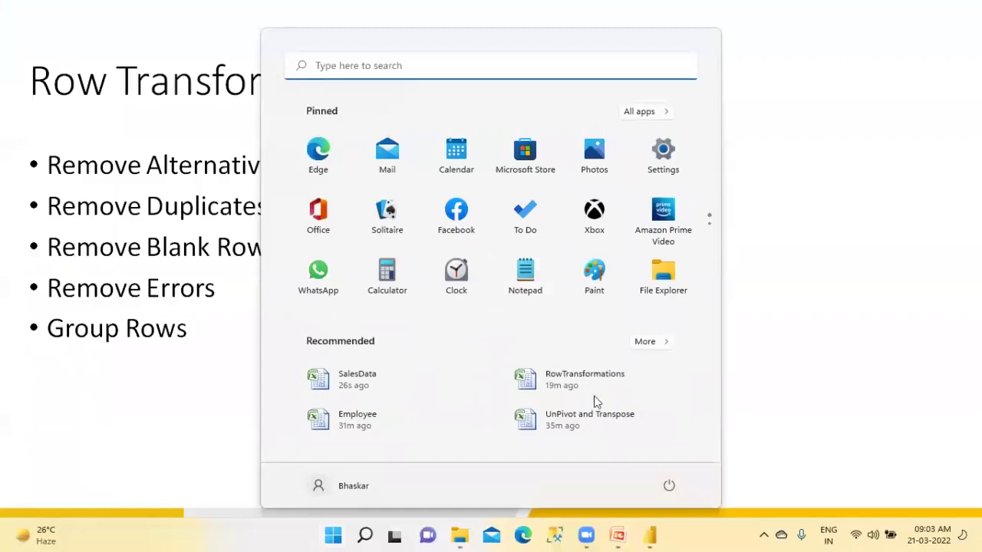
mouse_move(650, 535)
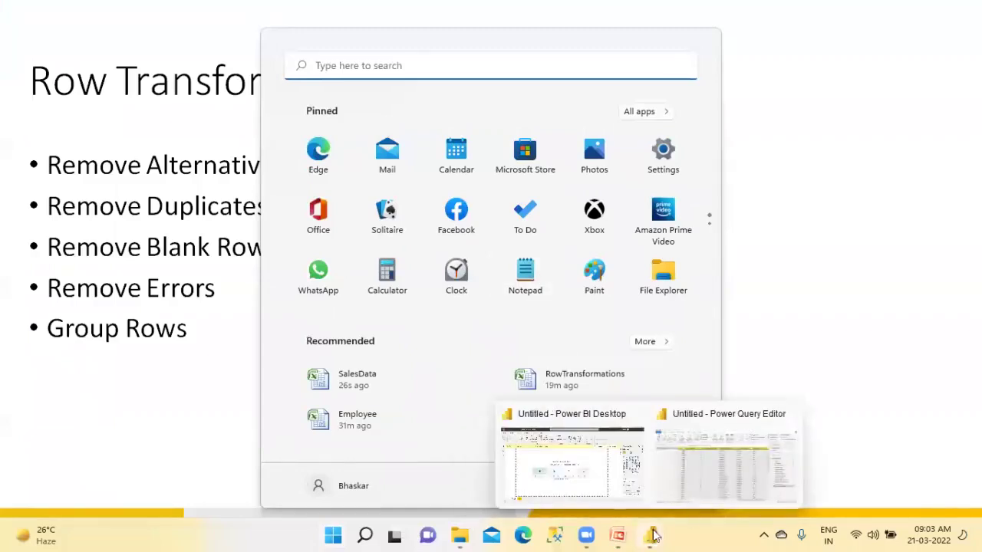
left_click(710, 497)
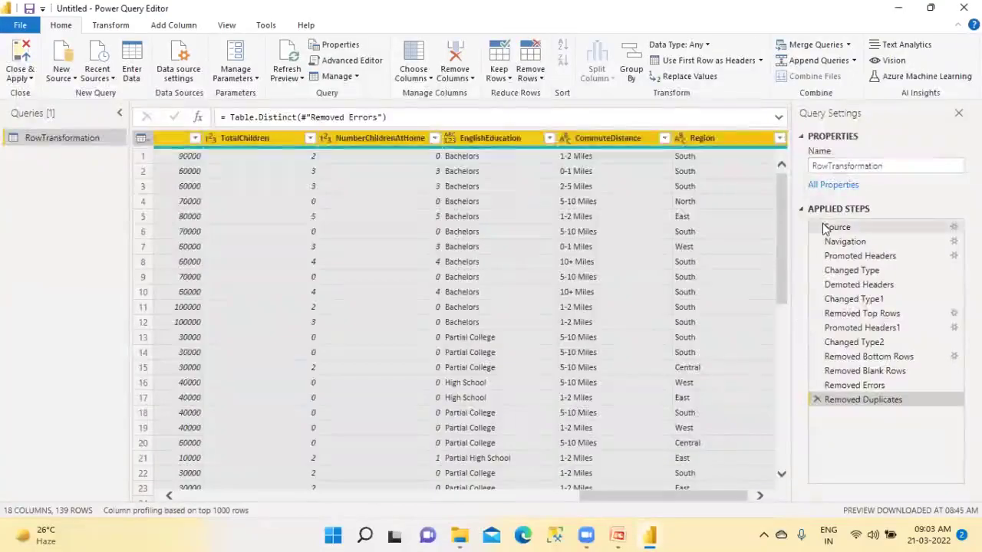
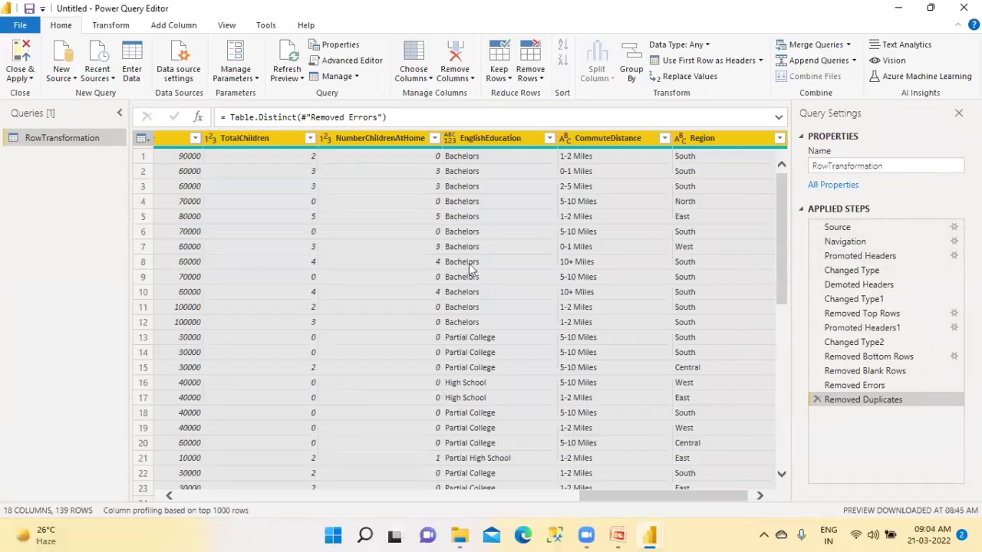
left_click(854, 385)
left_click_drag(232, 117, 771, 132)
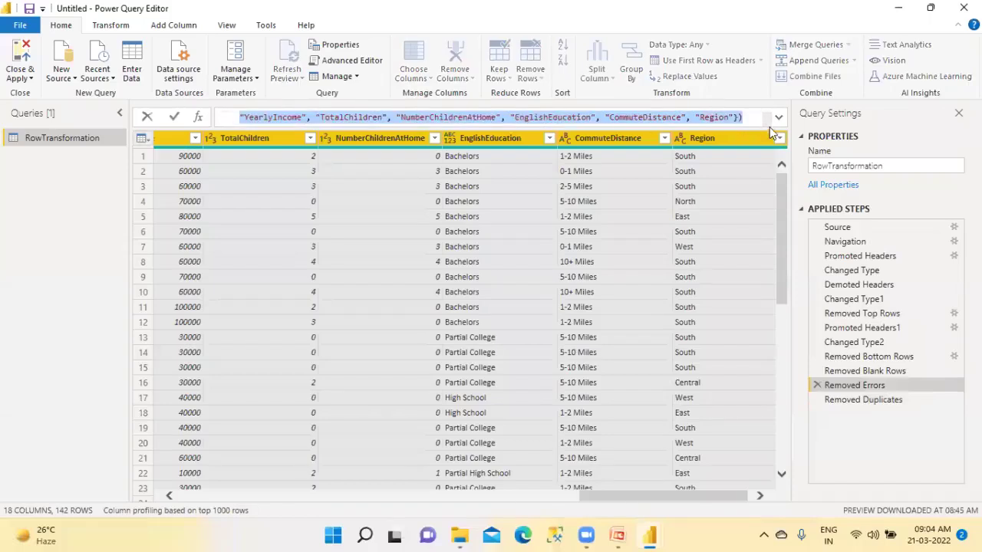
left_click(778, 118)
left_click(777, 118)
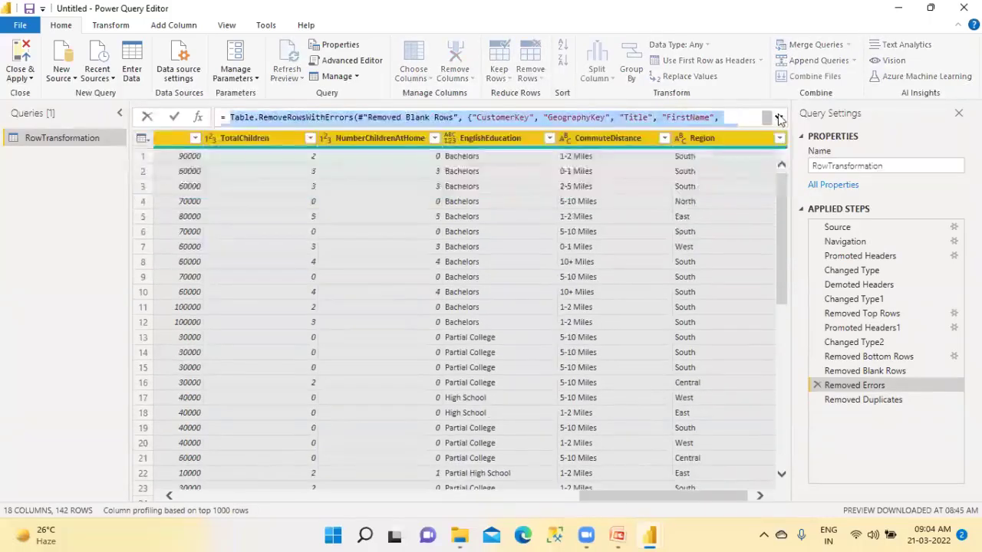
left_click(55, 138)
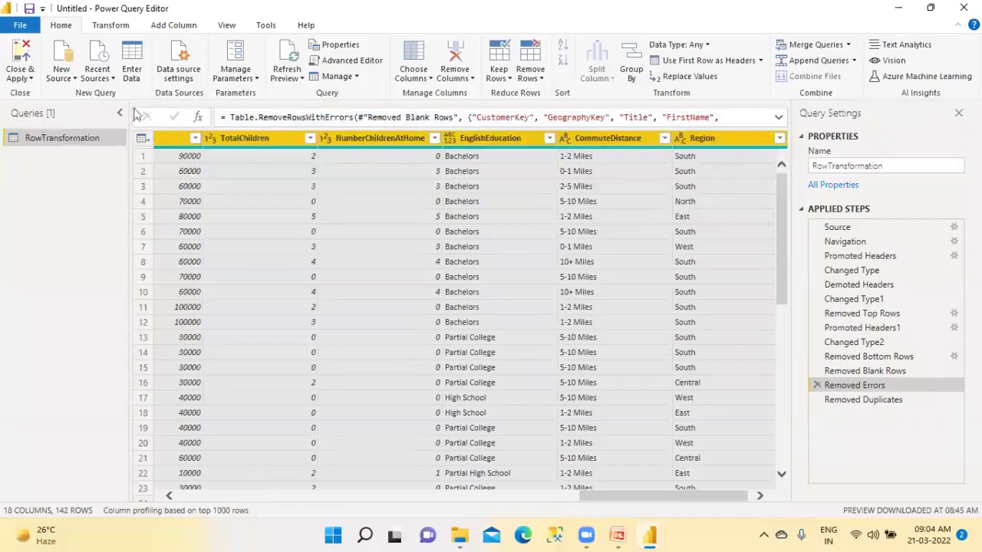
- Copy the complete M code of the RowTransformation query from the Advanced Editor, leaving the code unchanged
left_click(344, 64)
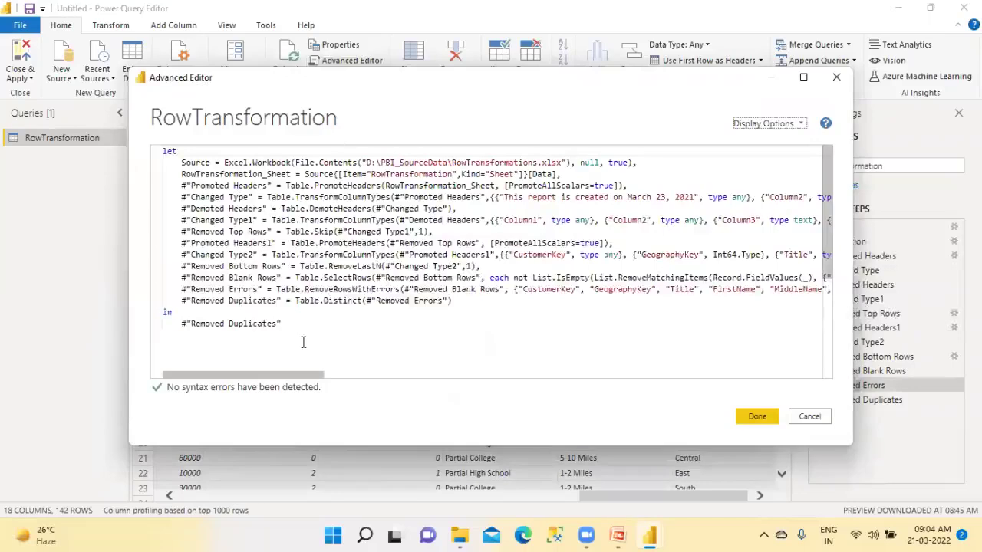
left_click_drag(282, 324, 163, 151)
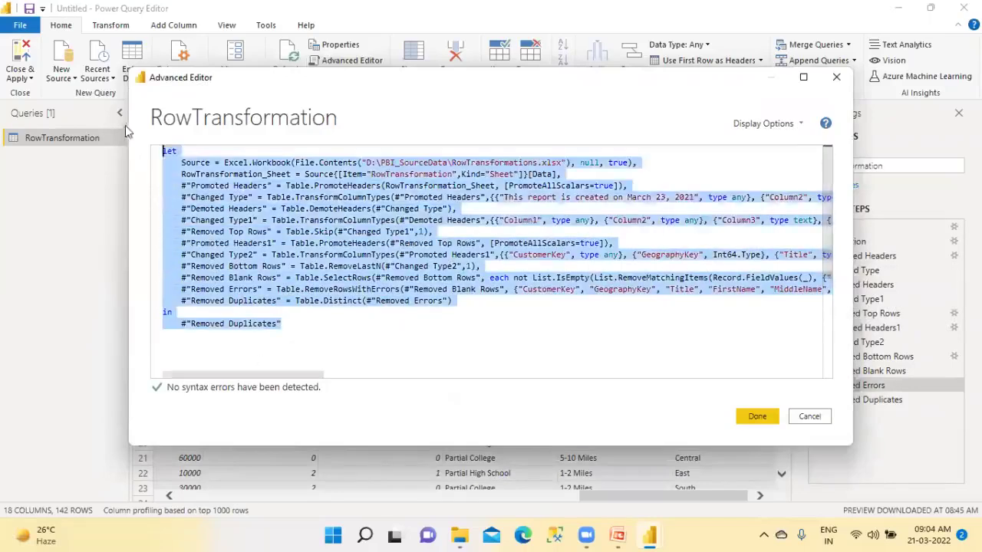
right_click(199, 184)
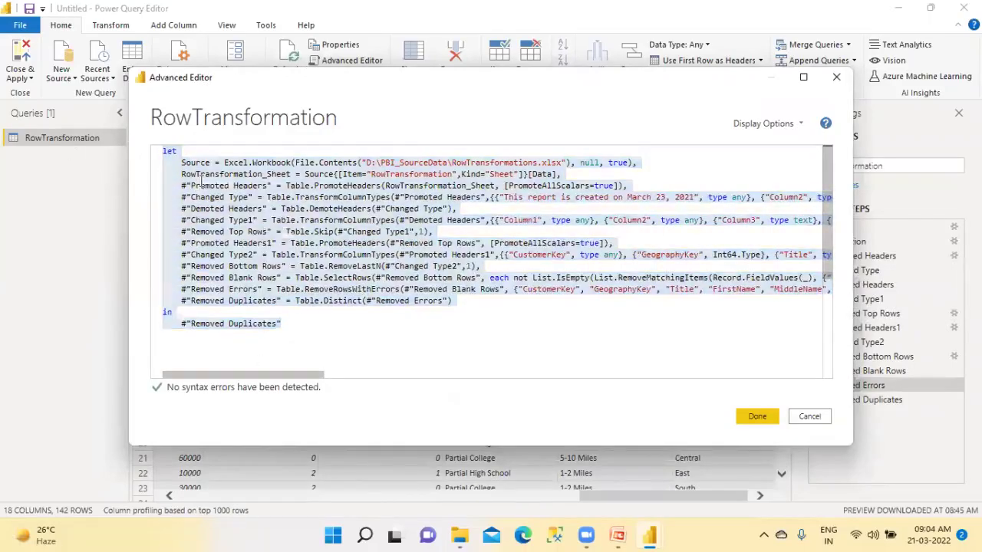
left_click(220, 211)
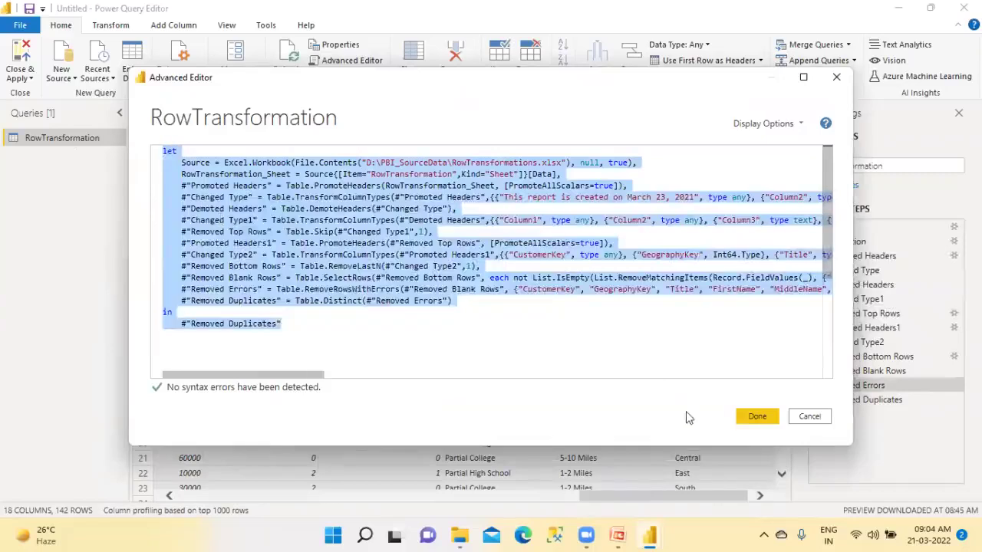
left_click(810, 416)
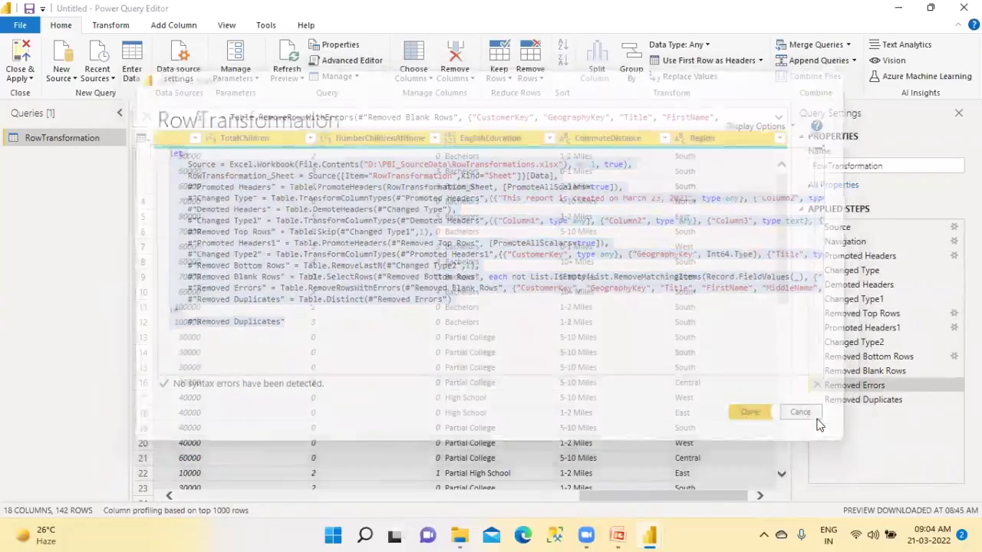
- Add a new blank query to the queries list
right_click(51, 177)
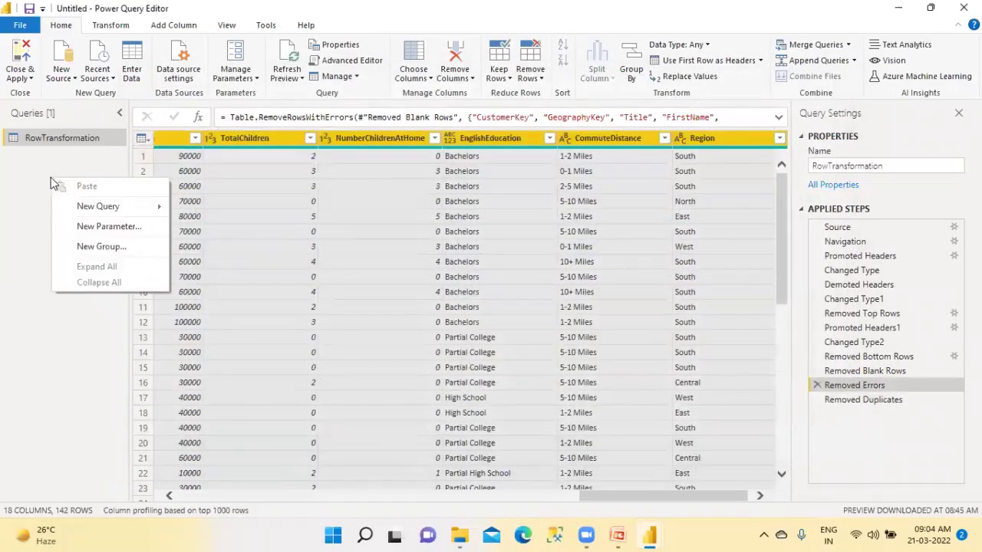
mouse_move(121, 212)
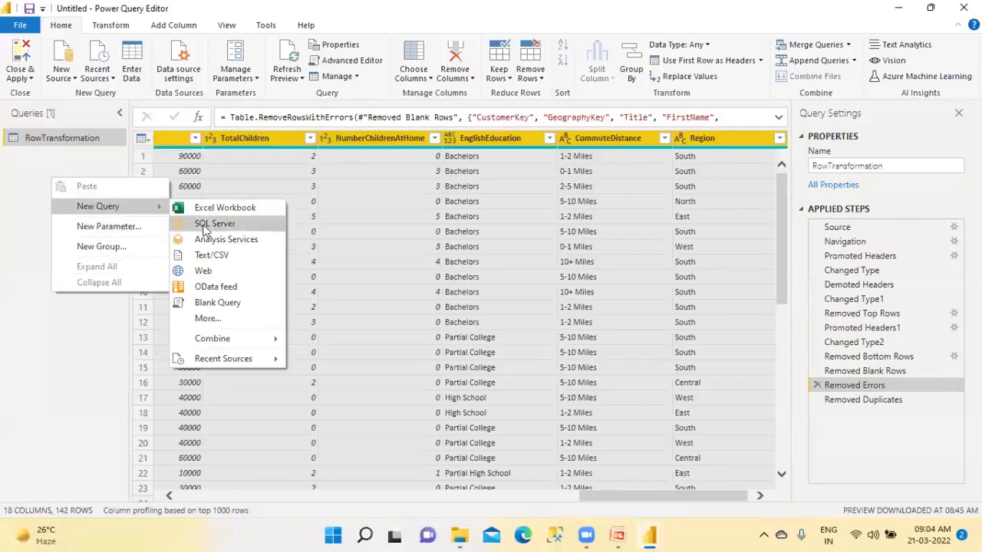
left_click(217, 306)
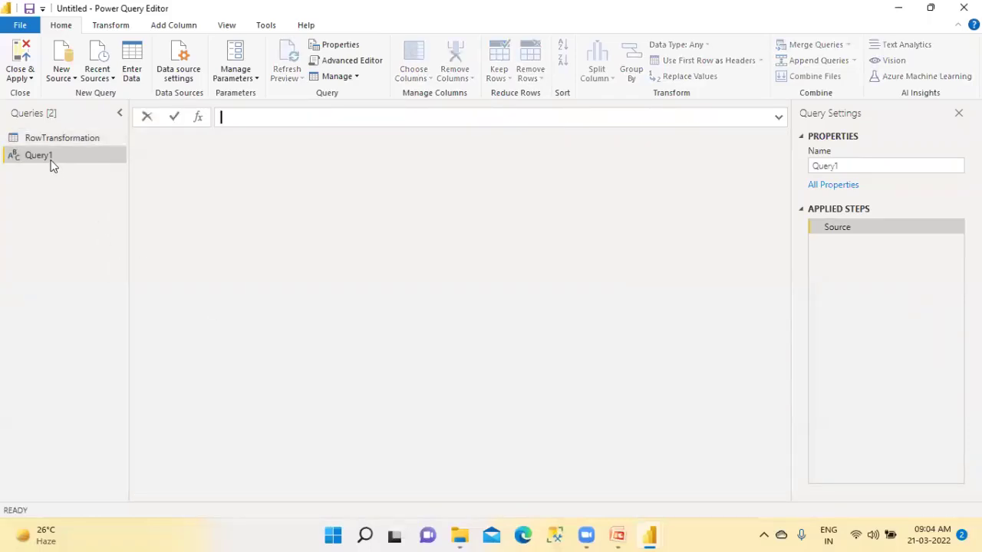
- Rename the new blank query as SalesData
double_click(856, 170)
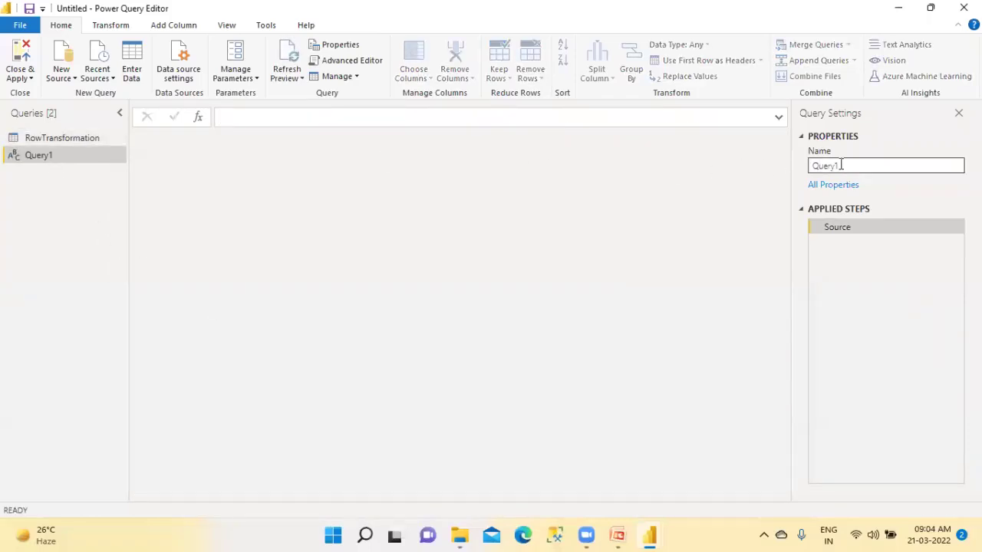
type("SalesData")
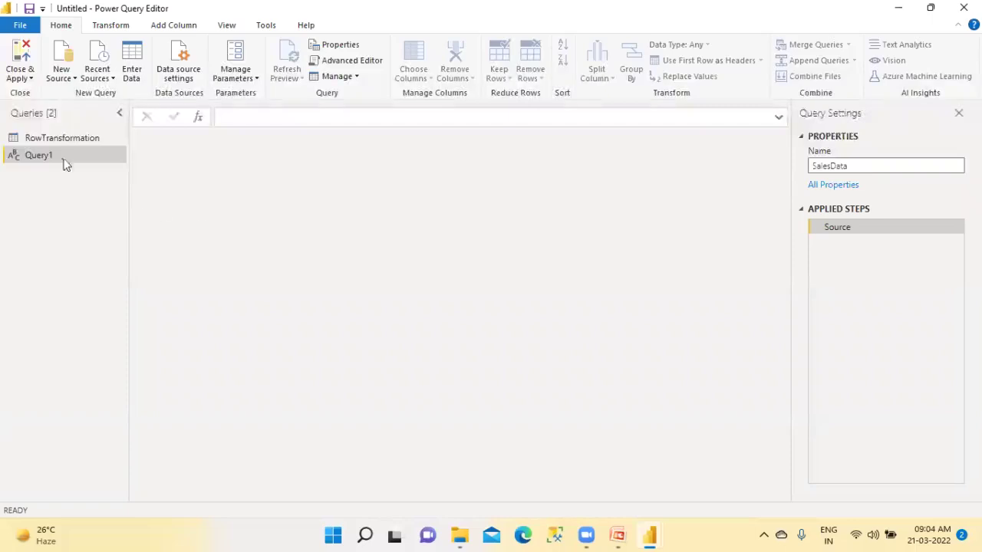
left_click(64, 161)
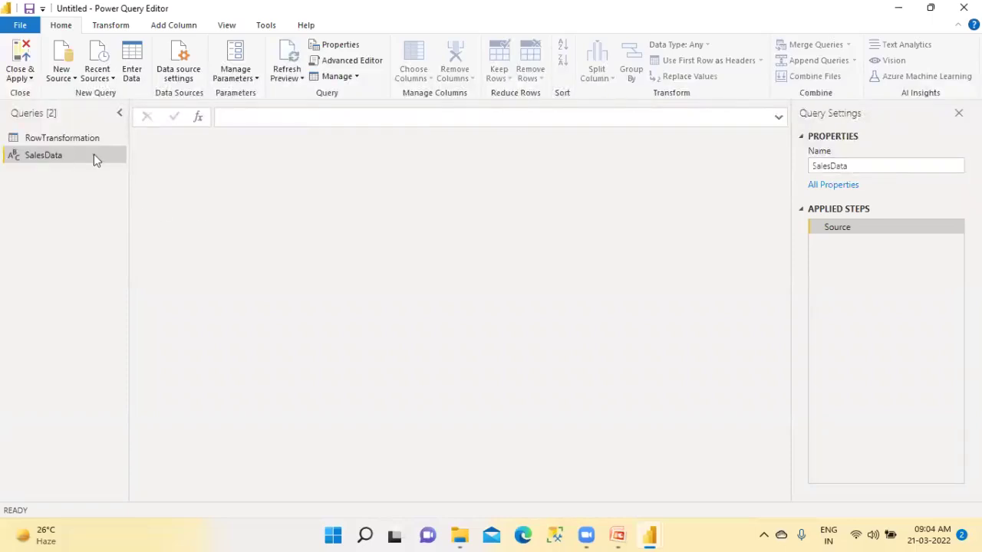
- Replace the SalesData query's default code in the Advanced Editor with the copied RowTransformation M code, placing the cursor after the source file path
left_click(343, 62)
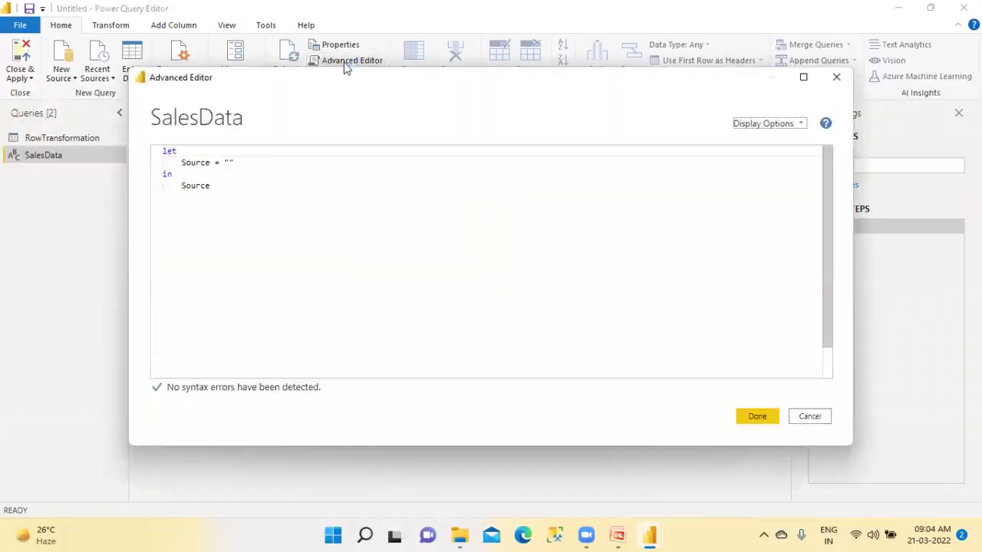
key("ctrl+a")
key("Delete")
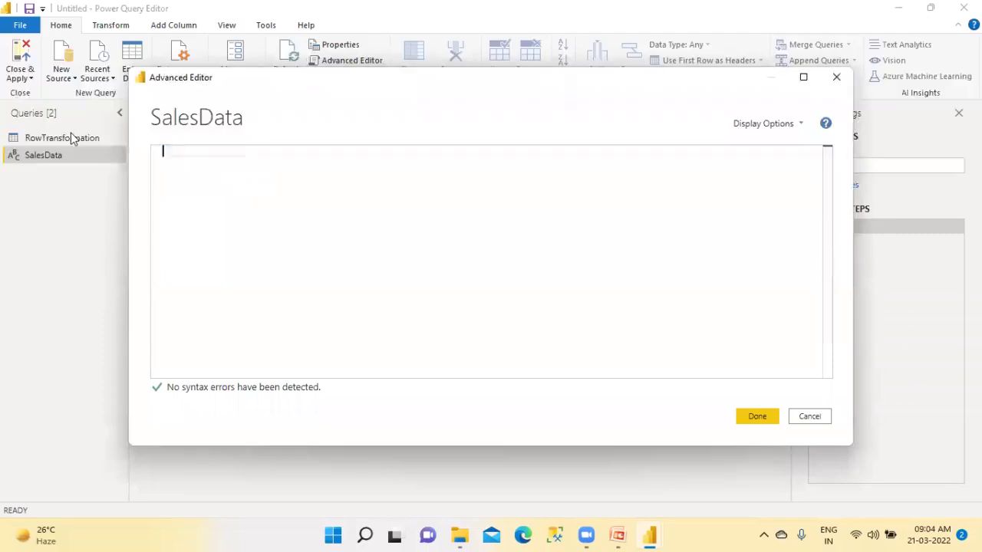
key("ctrl+v")
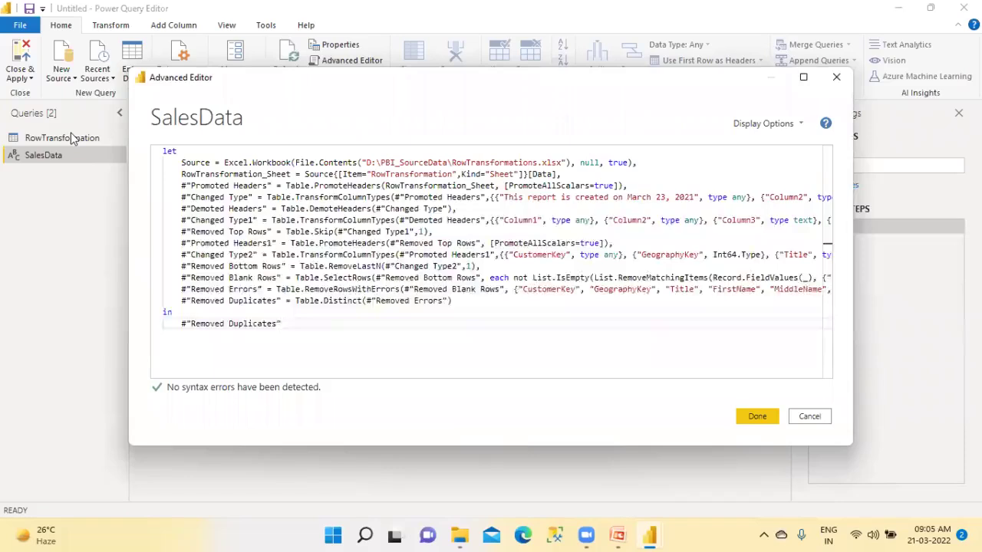
left_click_drag(365, 162, 546, 162)
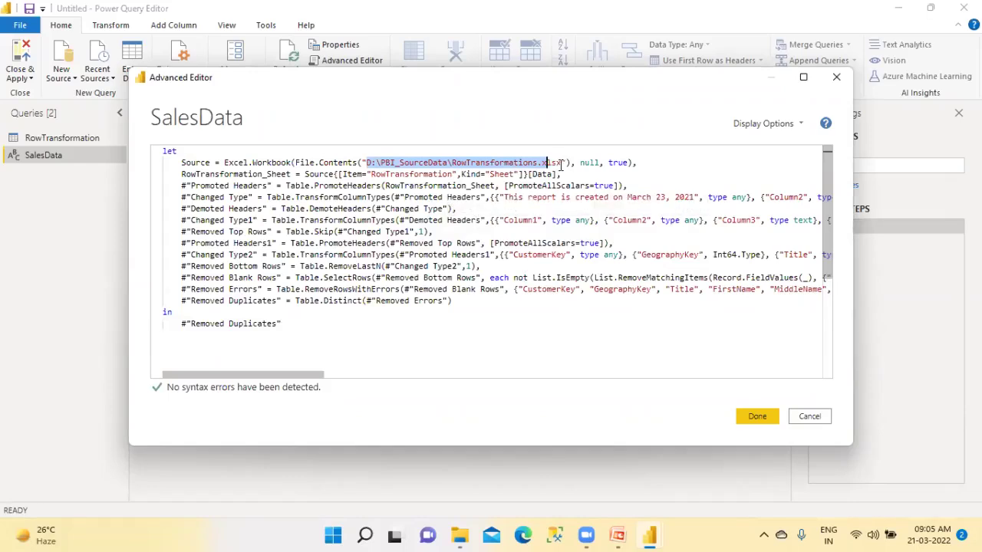
left_click(561, 164)
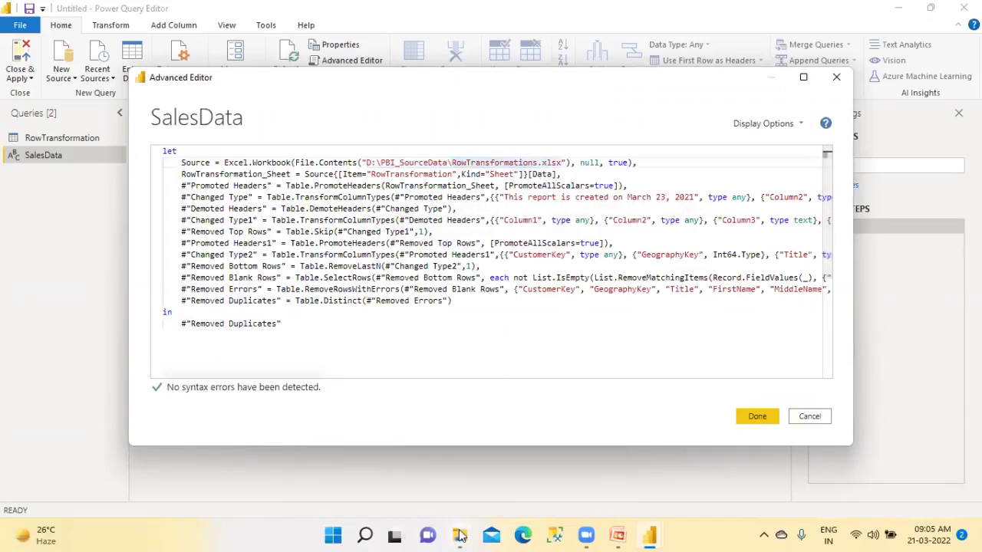
mouse_move(460, 536)
left_click(509, 471)
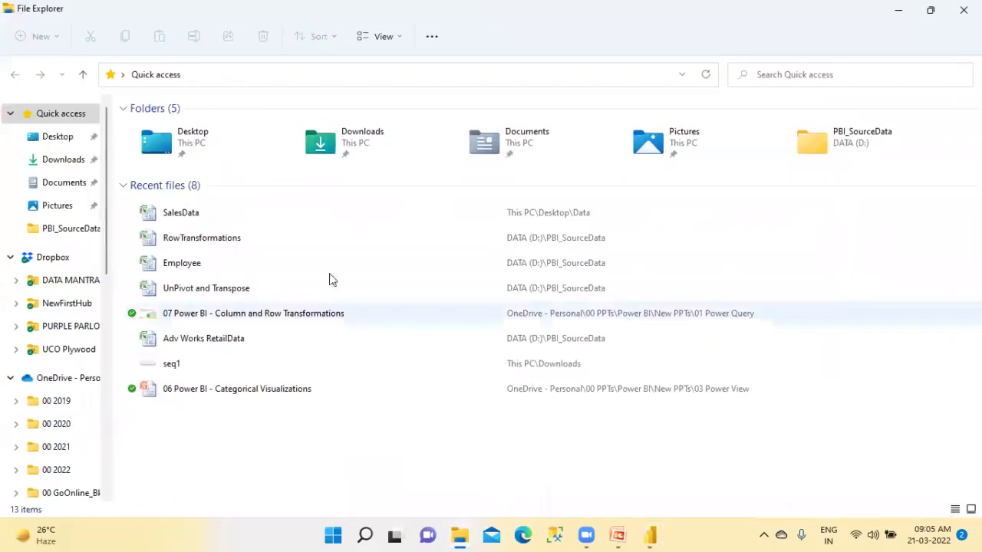
left_click(964, 9)
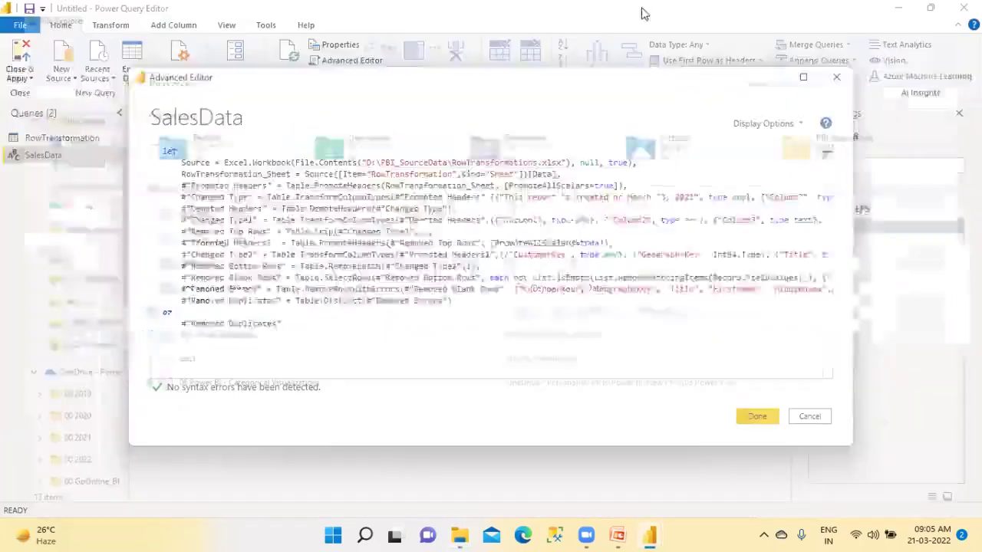
- Open the Data folder from the desktop and copy its full folder path
key("super+d")
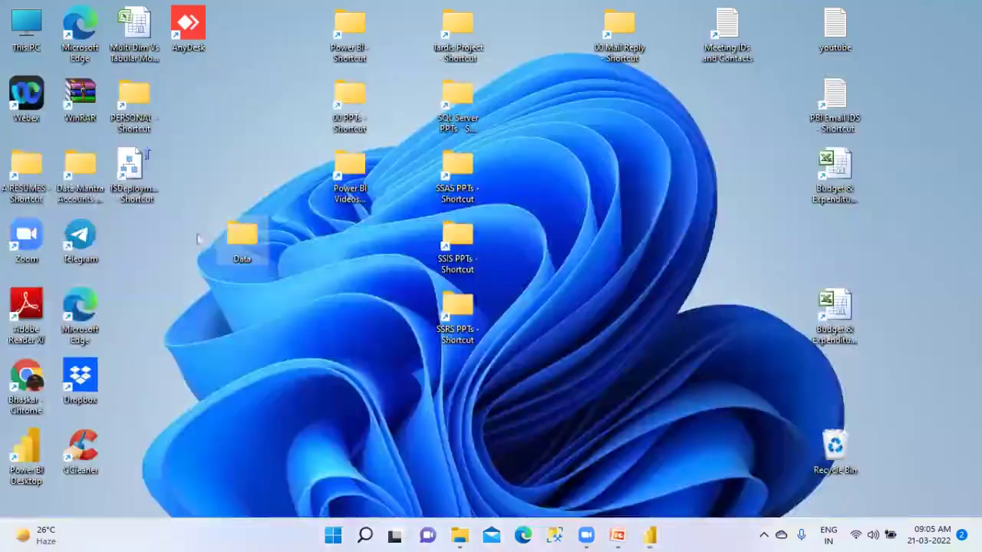
double_click(243, 232)
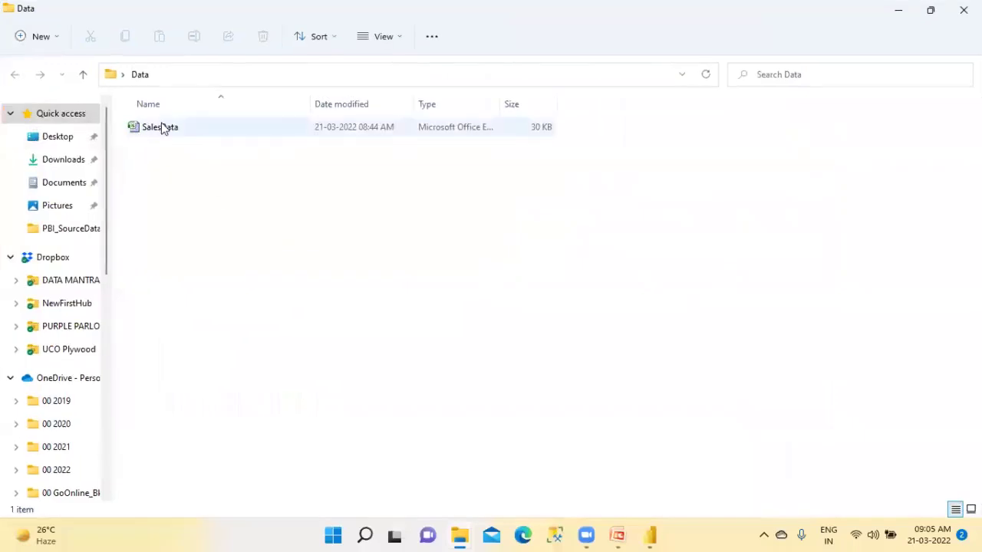
left_click(201, 71)
key("ctrl+c")
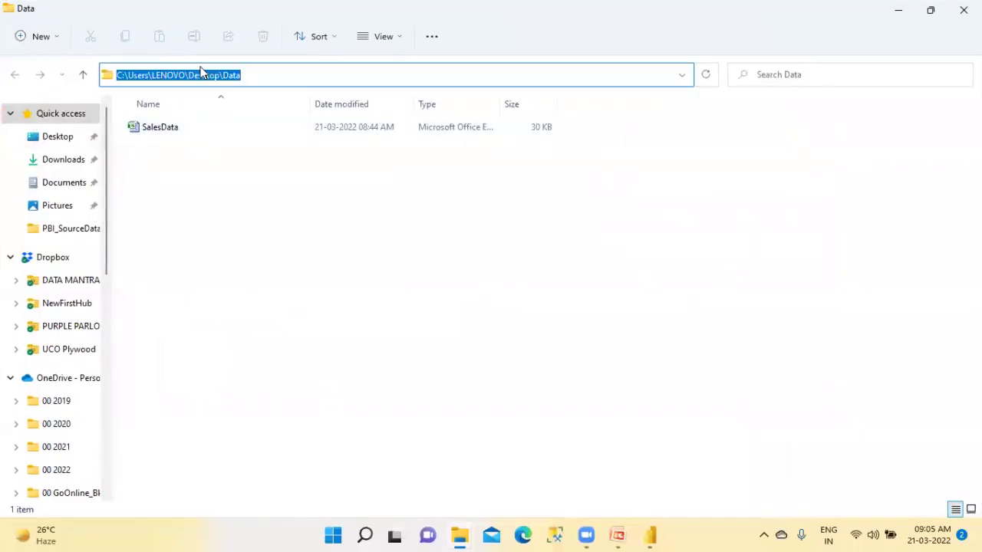
- Open Notepad, paste the folder path and complete it as C:\Users\LENOVO\Desktop\Data\SalesData.xlsx
key("super")
type("note")
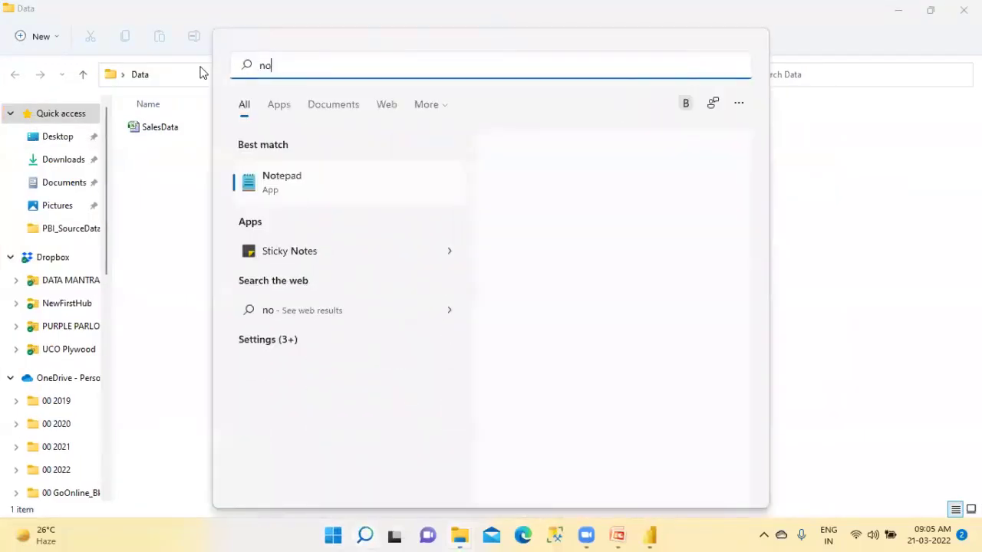
key("Return")
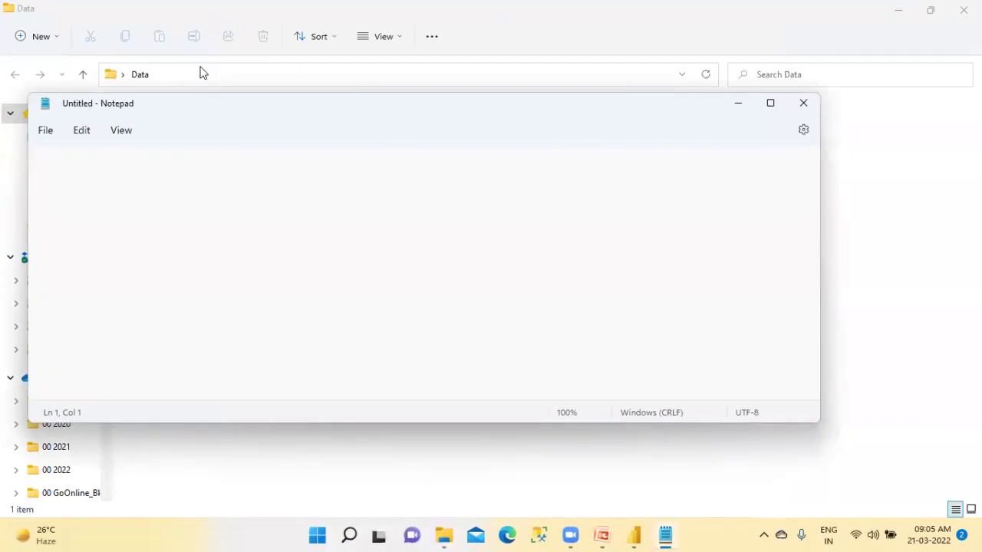
key("ctrl+v")
type("\\")
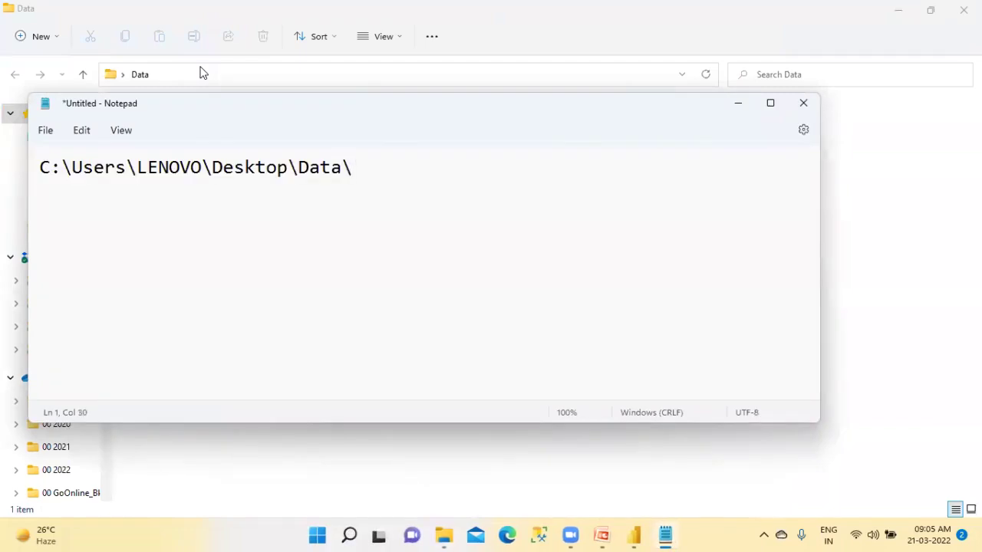
left_click_drag(256, 110, 287, 227)
type("SalesData.xlsx")
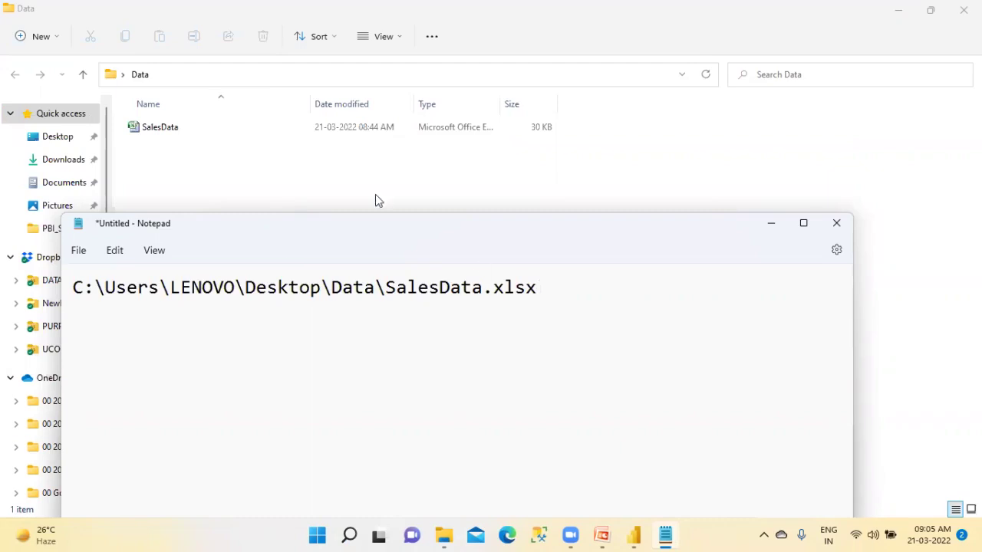
- Compare the Data folder's path in File Explorer with the path written in Notepad
left_click(253, 74)
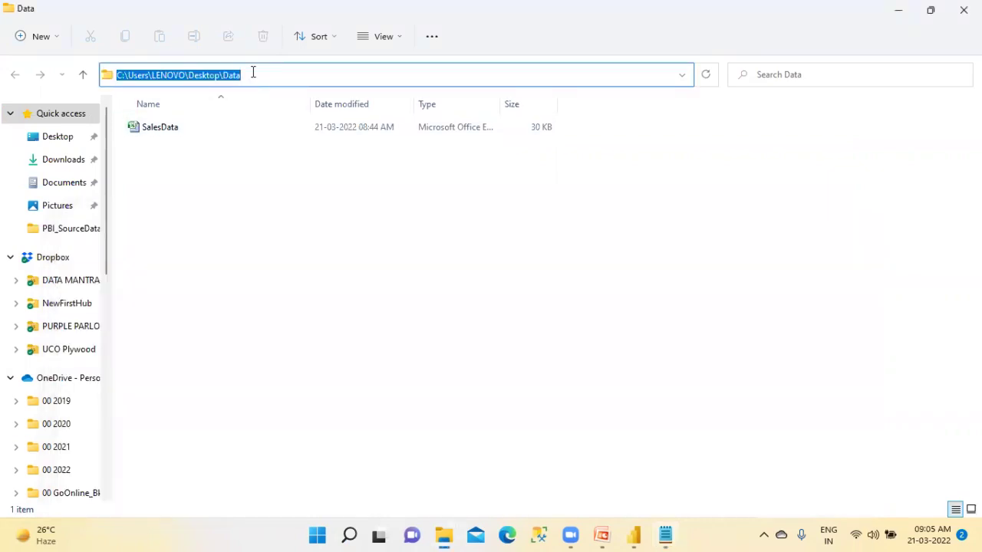
left_click(248, 182)
left_click(215, 68)
left_click(666, 534)
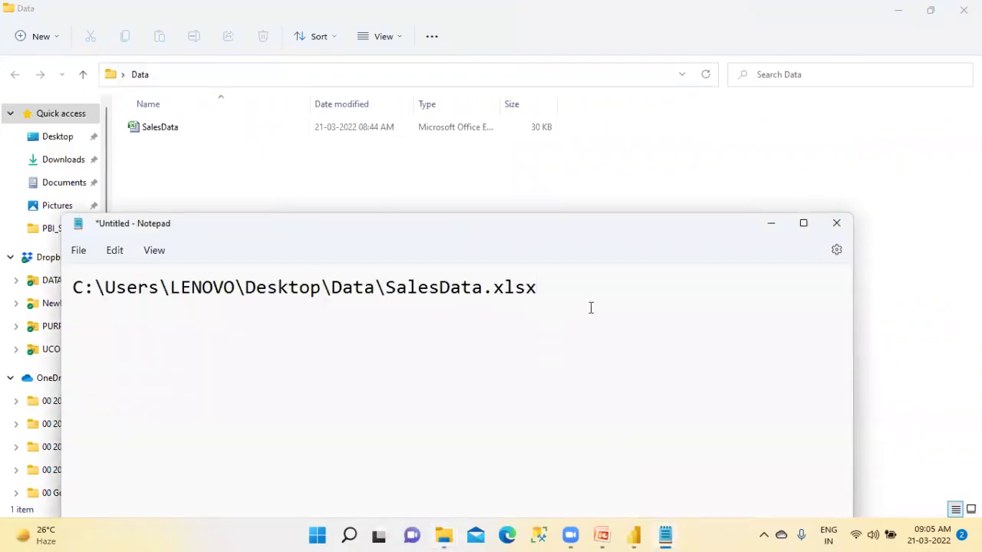
left_click_drag(375, 289, 384, 288)
- Copy the complete SalesData.xlsx file path from Notepad
left_click_drag(546, 280, 40, 301)
key("ctrl+c")
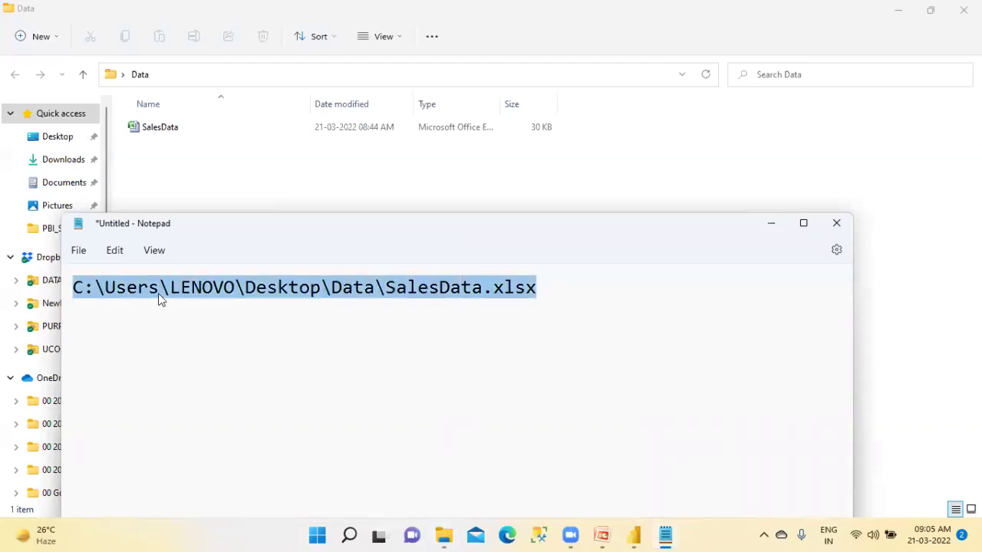
right_click(160, 299)
left_click(204, 78)
- Switch to the Advanced Editor, replace the Source step's file path with C:\Users\LENOVO\Desktop\Data\SalesData.xlsx, and apply the code to SalesData
mouse_move(634, 535)
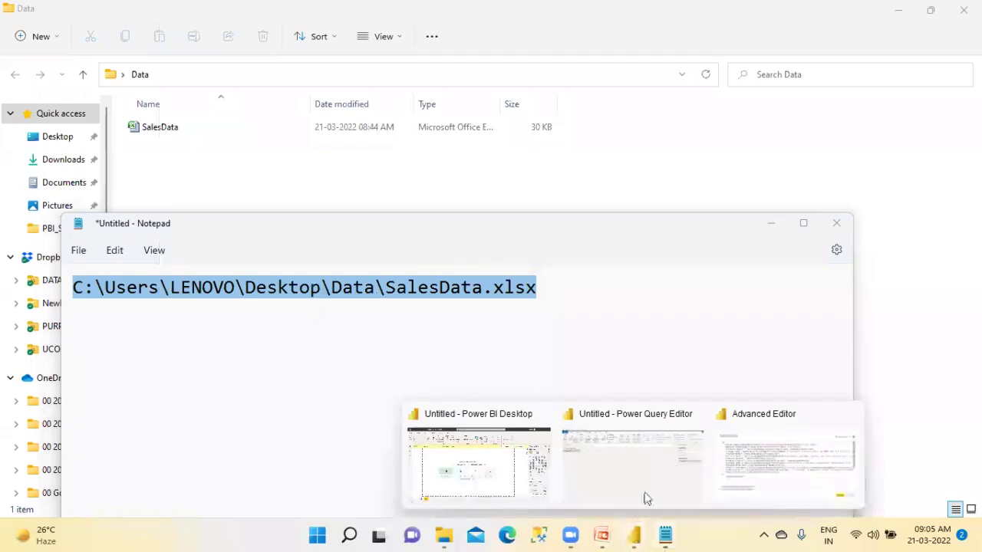
left_click(723, 457)
key("BackSpace")
key("BackSpace")
key("BackSpace")
key("BackSpace")
key("BackSpace")
key("BackSpace")
key("BackSpace")
key("BackSpace")
key("BackSpace")
key("BackSpace")
key("BackSpace")
key("BackSpace")
key("BackSpace")
key("BackSpace")
key("BackSpace")
key("BackSpace")
key("BackSpace")
key("BackSpace")
key("BackSpace")
key("BackSpace")
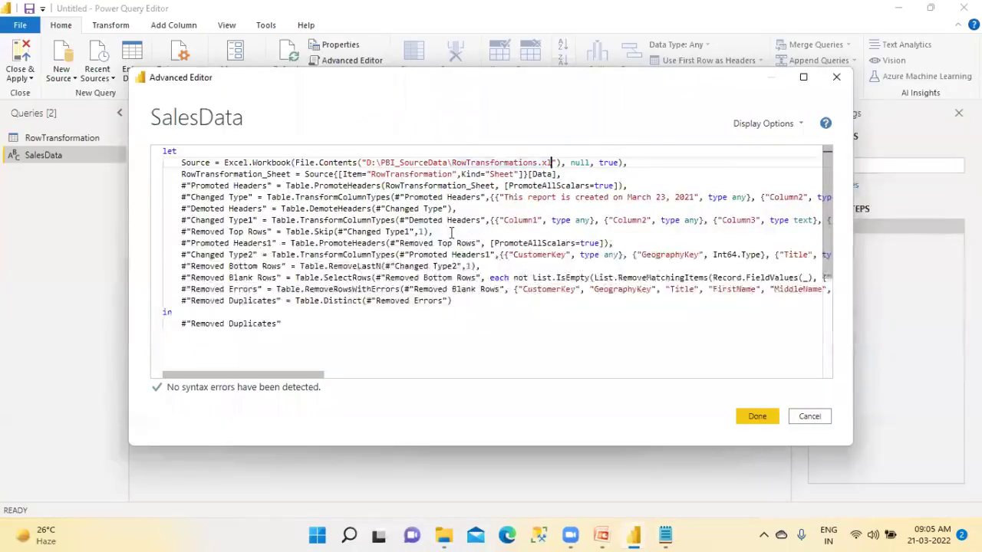
key("BackSpace")
key("BackSpace")
key("BackSpace")
key("BackSpace")
key("BackSpace")
key("BackSpace")
key("BackSpace")
key("BackSpace")
key("BackSpace")
key("BackSpace")
key("BackSpace")
key("BackSpace")
key("BackSpace")
key("BackSpace")
key("BackSpace")
key("BackSpace")
key("BackSpace")
key("BackSpace")
key("BackSpace")
key("BackSpace")
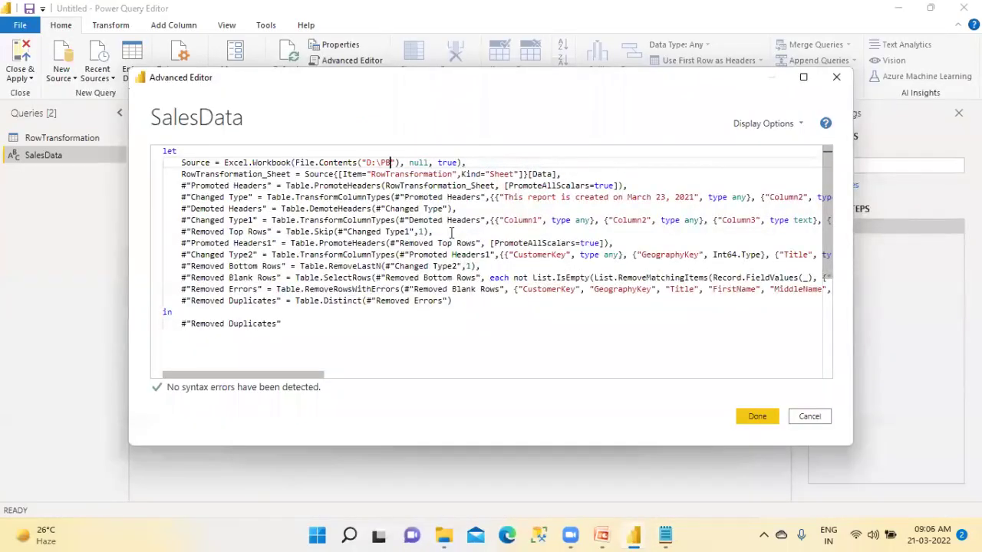
key("ctrl+v")
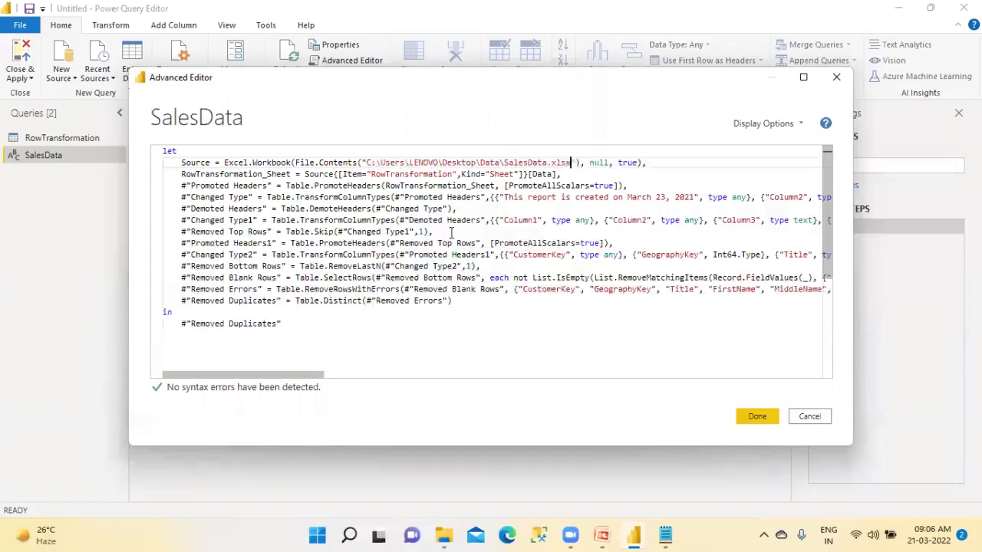
left_click(753, 418)
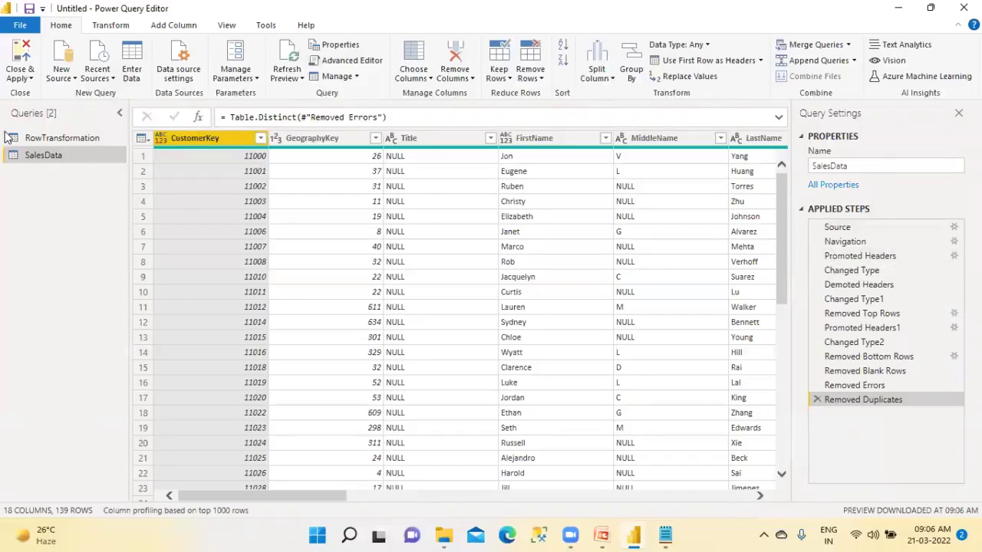
- View the RowTransformation query's result for comparison and delete the SalesData query
left_click(57, 137)
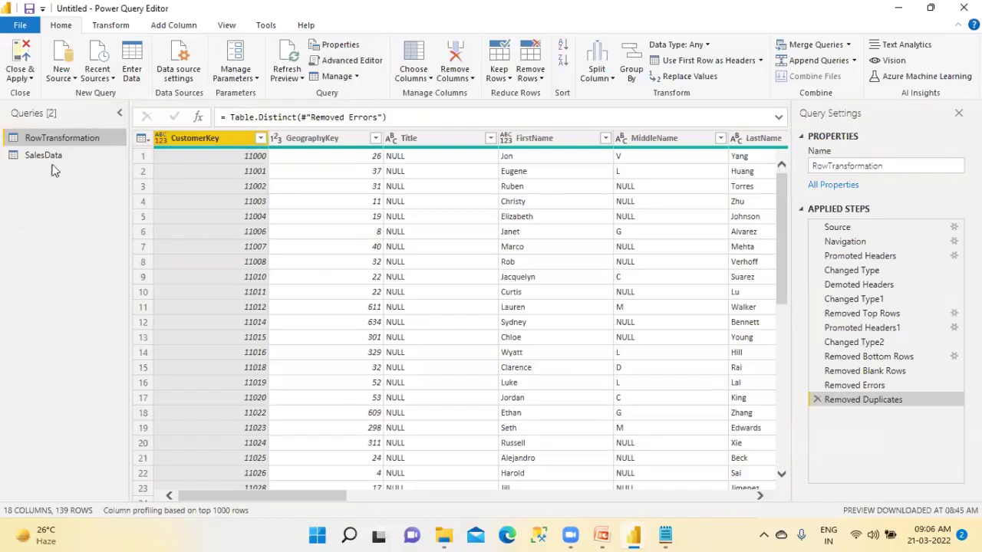
left_click(63, 157)
right_click(66, 156)
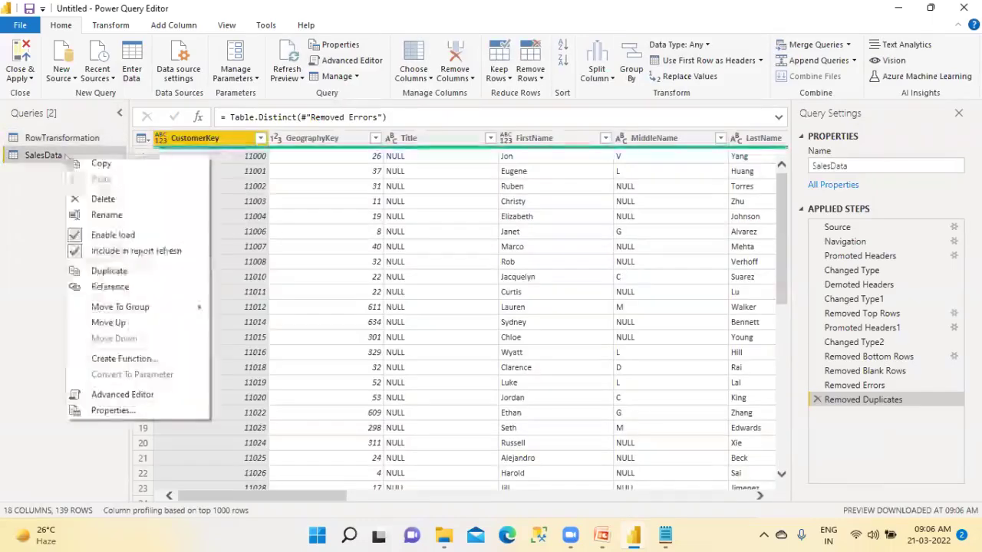
left_click(103, 198)
left_click(549, 289)
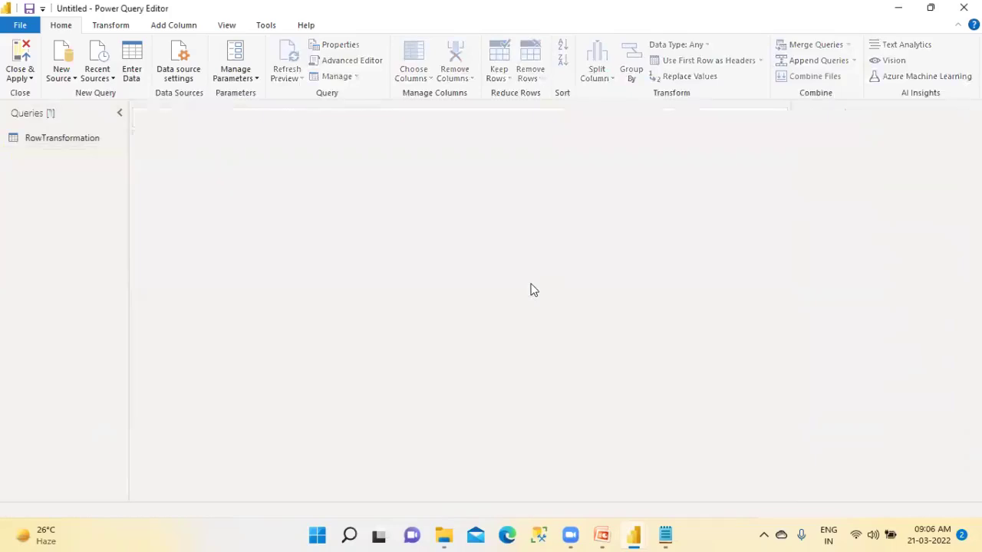
- Copy the full RowTransformation M code from the Advanced Editor again and close it without changes
left_click(83, 140)
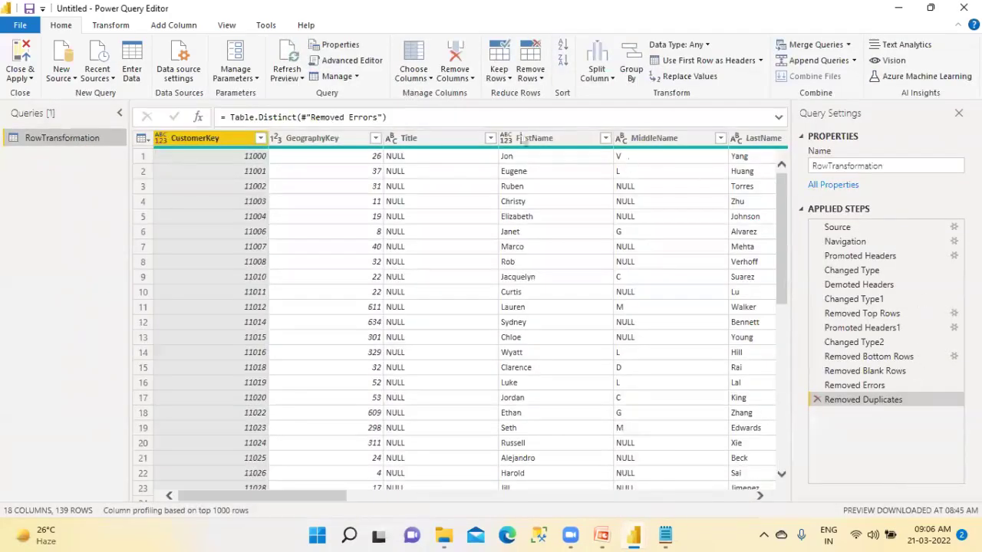
left_click(351, 62)
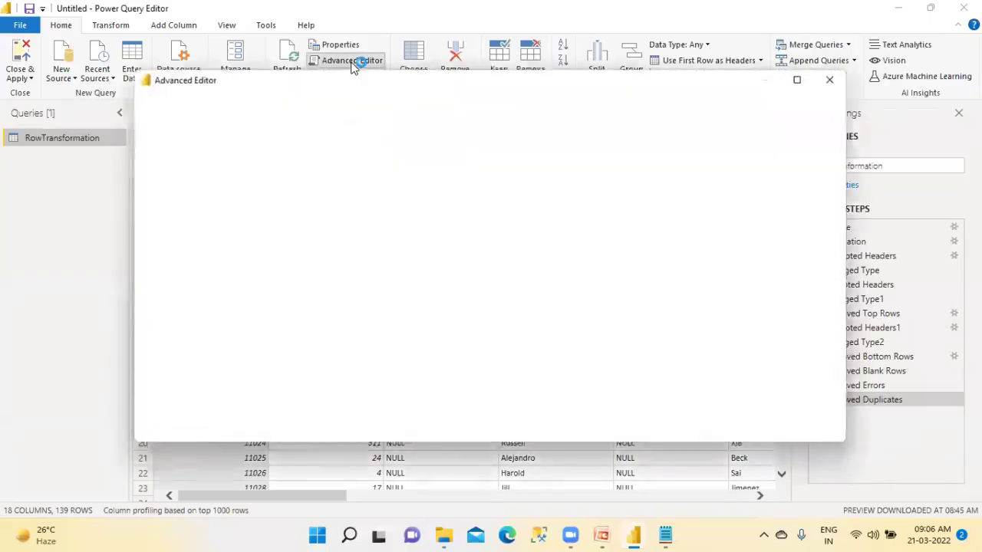
left_click_drag(315, 324, 162, 151)
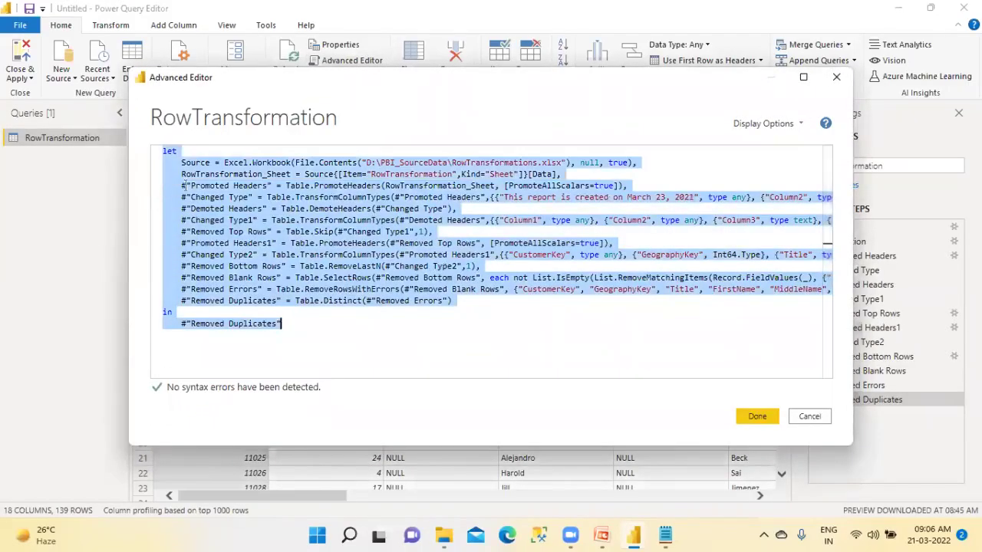
right_click(245, 208)
left_click(276, 232)
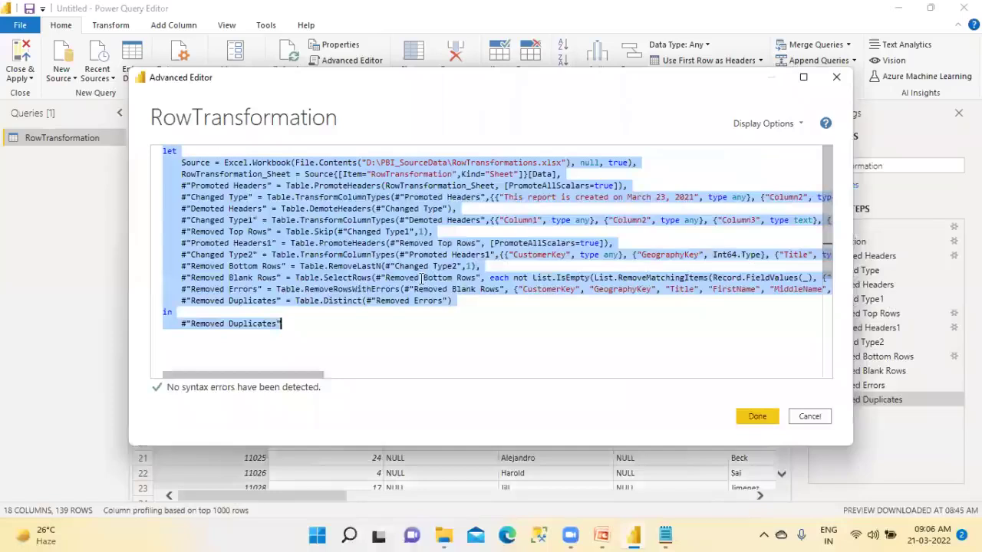
left_click(810, 416)
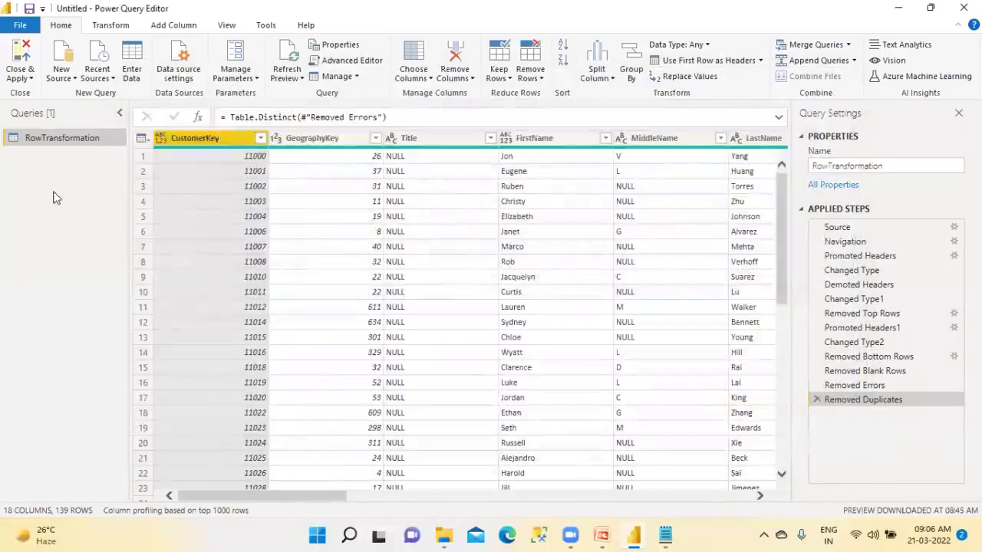
- Add another blank query to the queries list
right_click(55, 195)
mouse_move(85, 222)
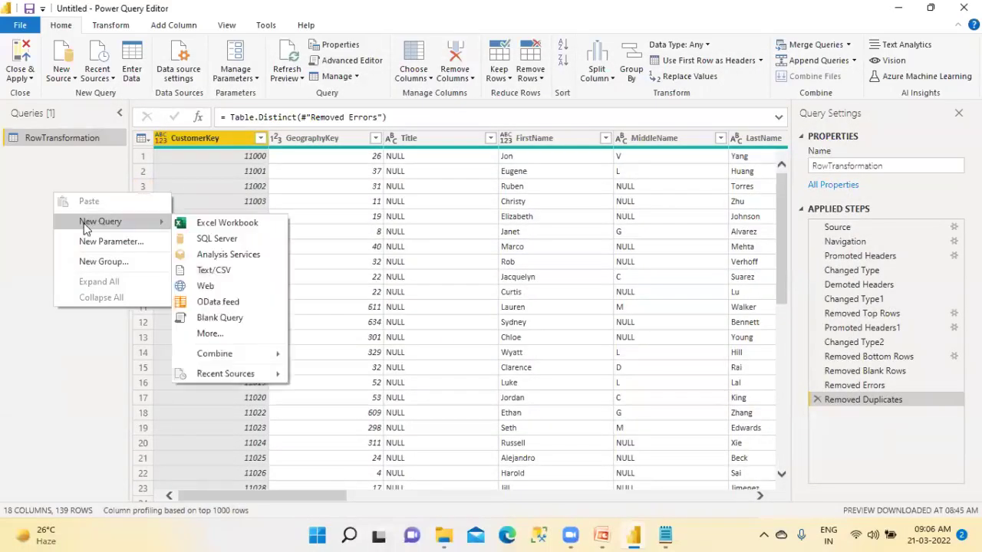
left_click(228, 319)
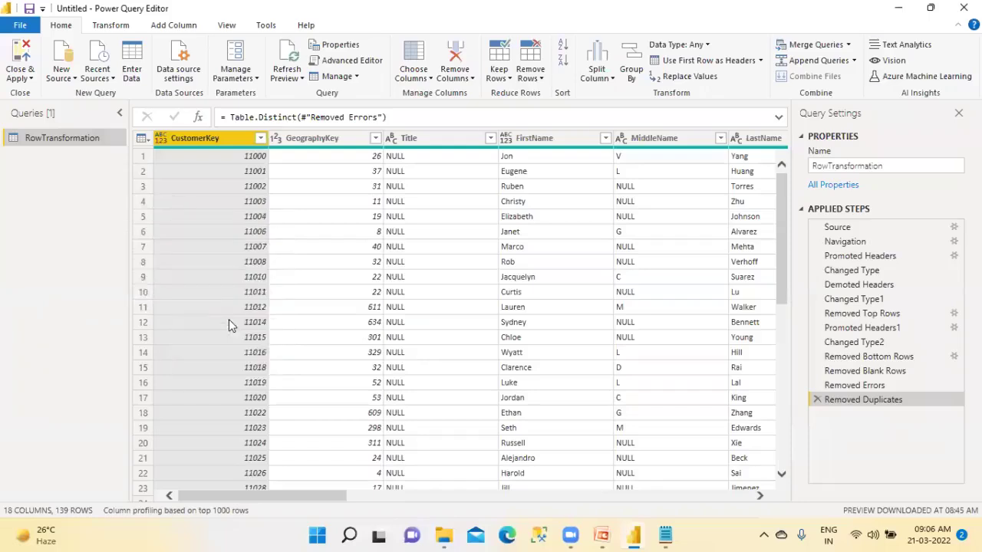
- Rename the new blank query as SalesData
left_click(810, 168)
key("BackSpace")
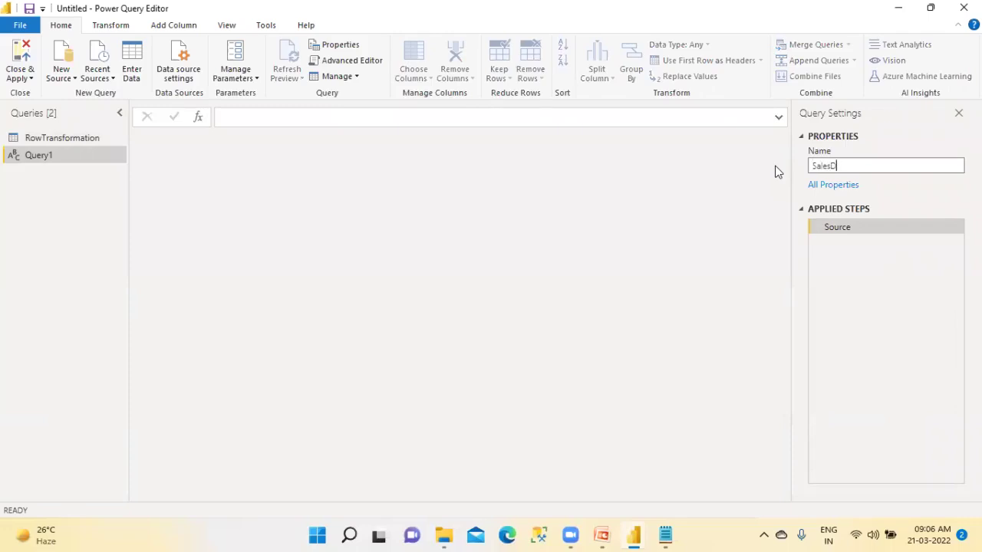
key("Return")
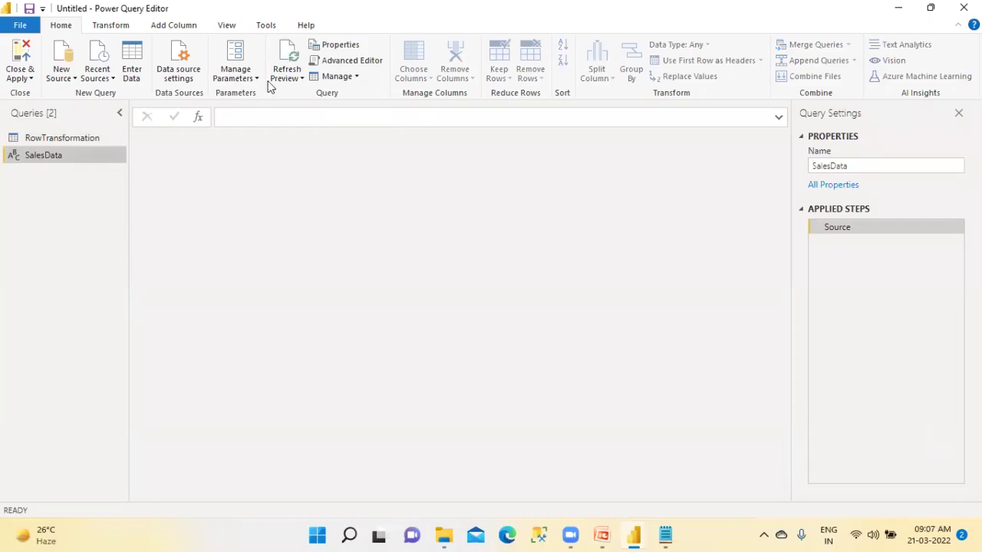
- Replace the default M code of SalesData in the Advanced Editor with the copied RowTransformation code
left_click(377, 60)
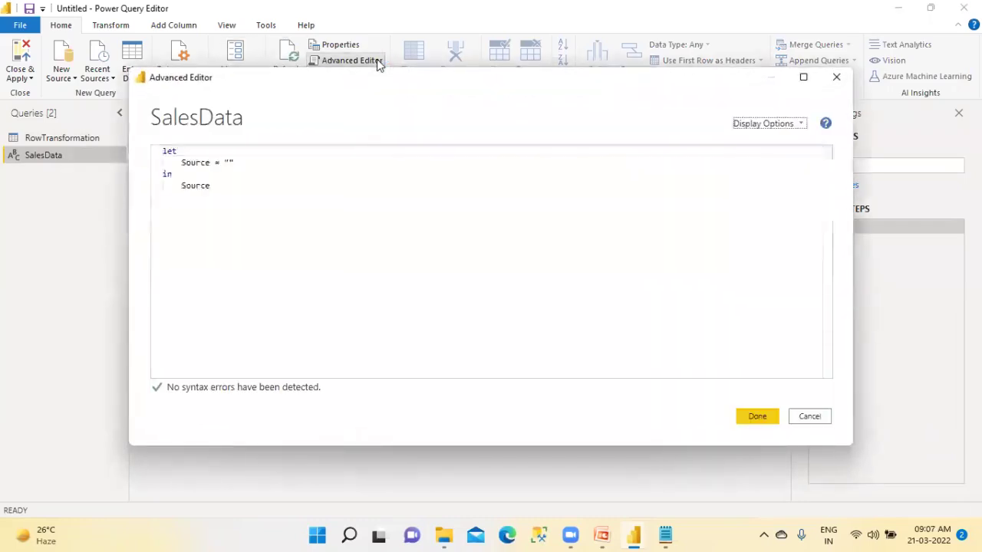
left_click(266, 182)
key("ctrl+a")
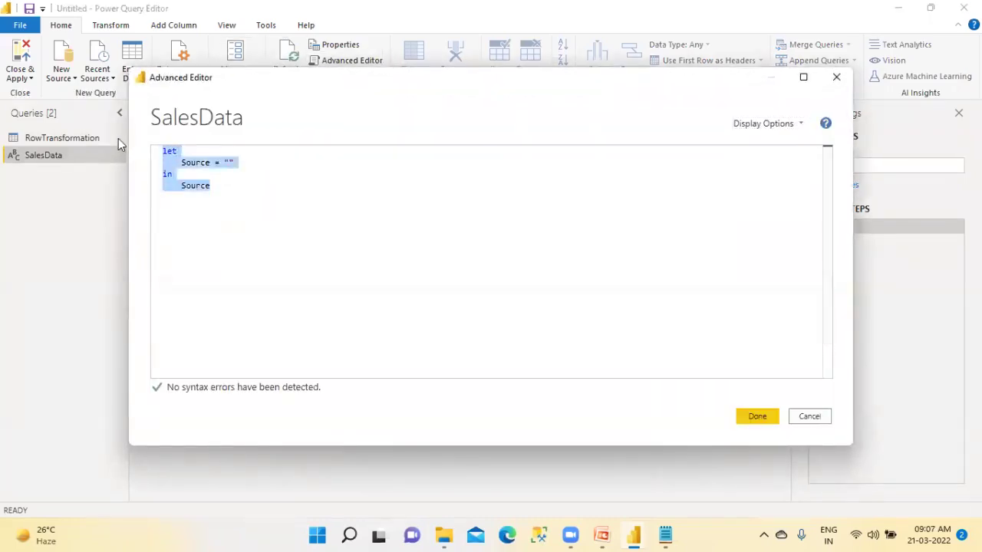
key("BackSpace")
key("ctrl+v")
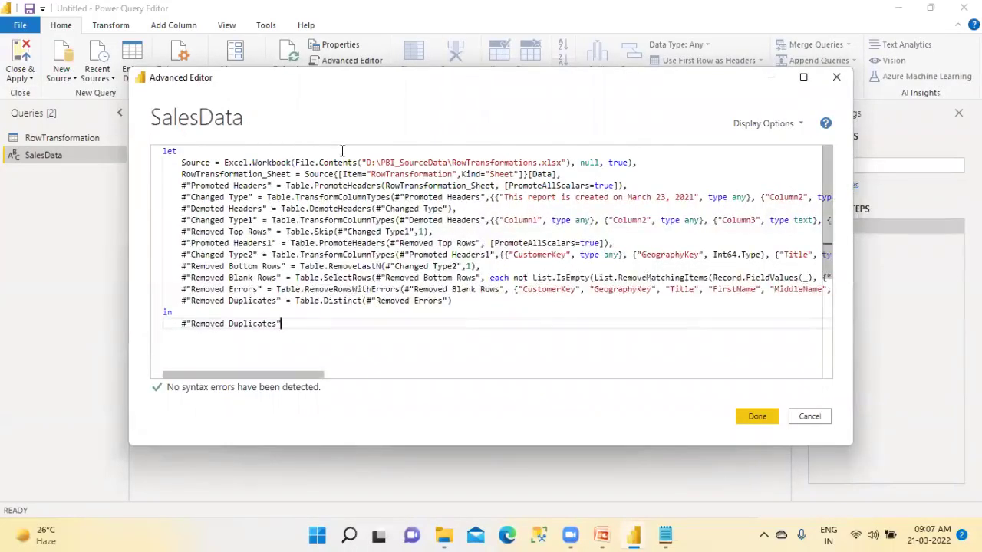
- Clear the file path in the Source step's File.Contents call, and look up the SalesData workbook's path in File Explorer and Notepad
left_click_drag(366, 162, 559, 162)
key("BackSpace")
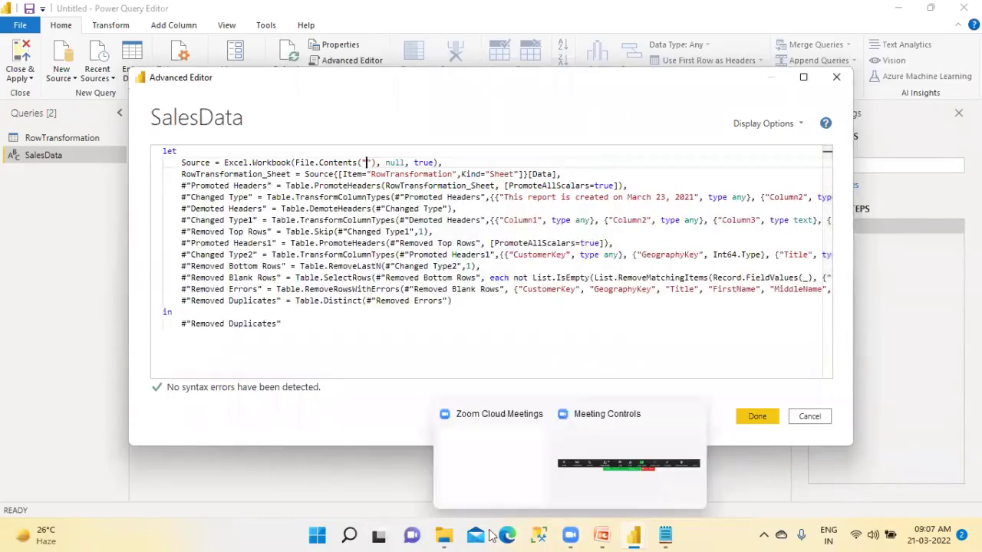
mouse_move(450, 536)
left_click(497, 482)
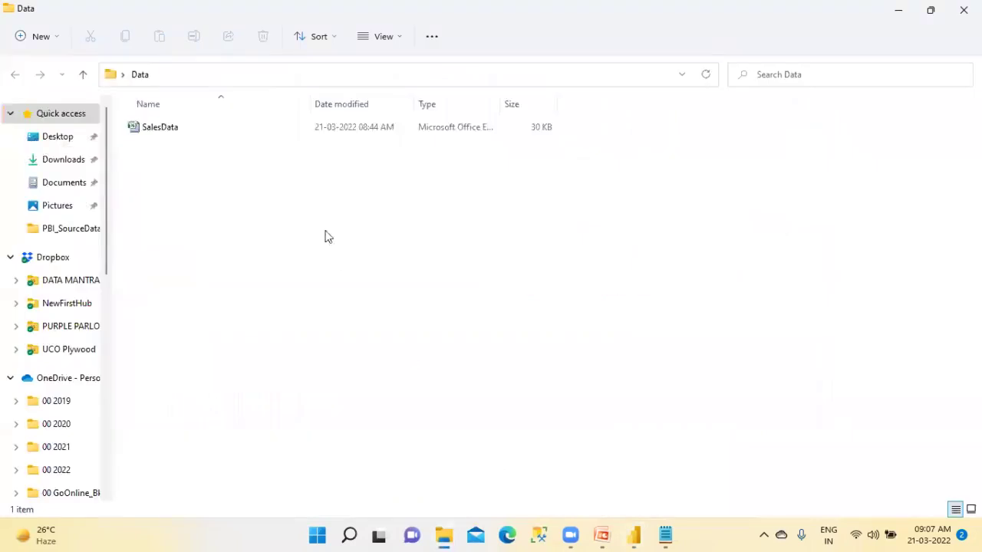
left_click(219, 71)
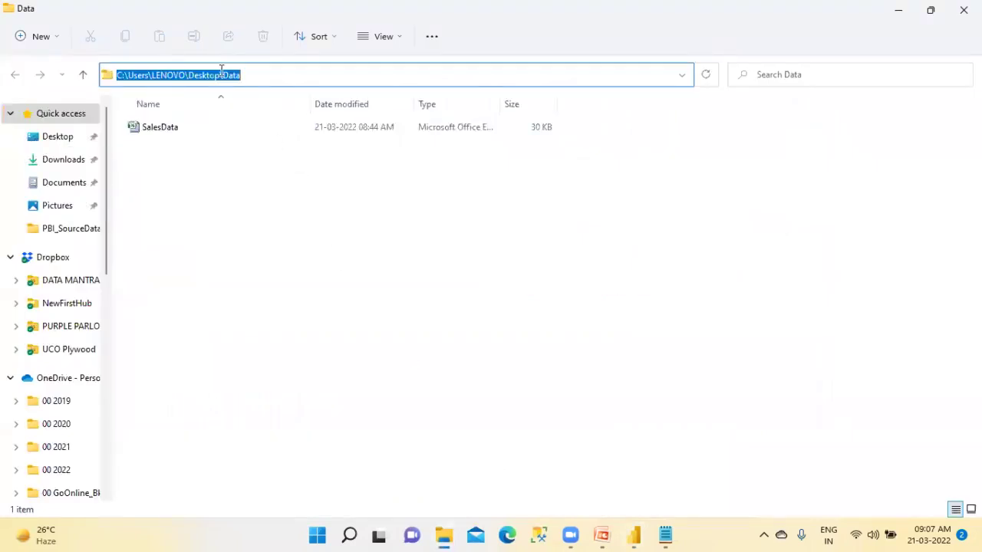
left_click(665, 535)
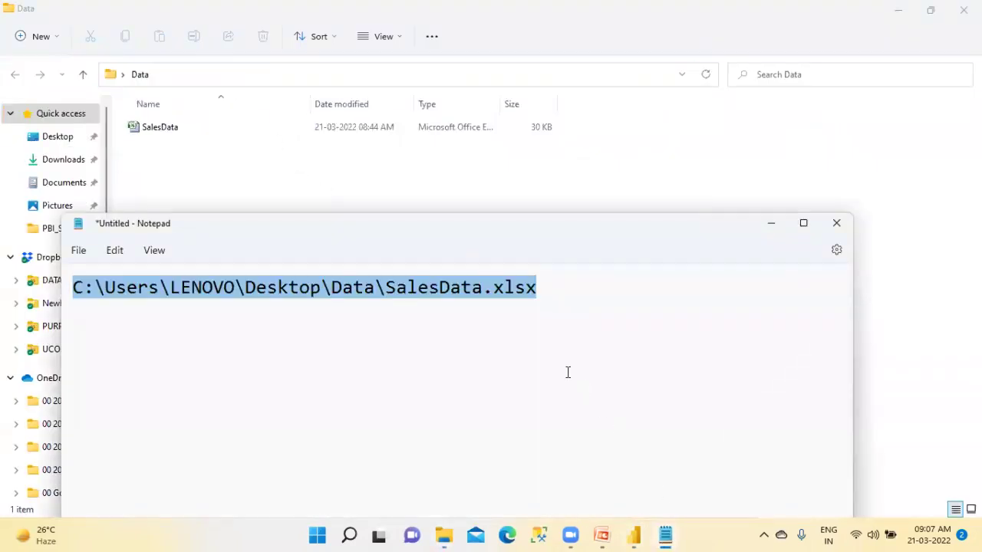
key("alt+Tab")
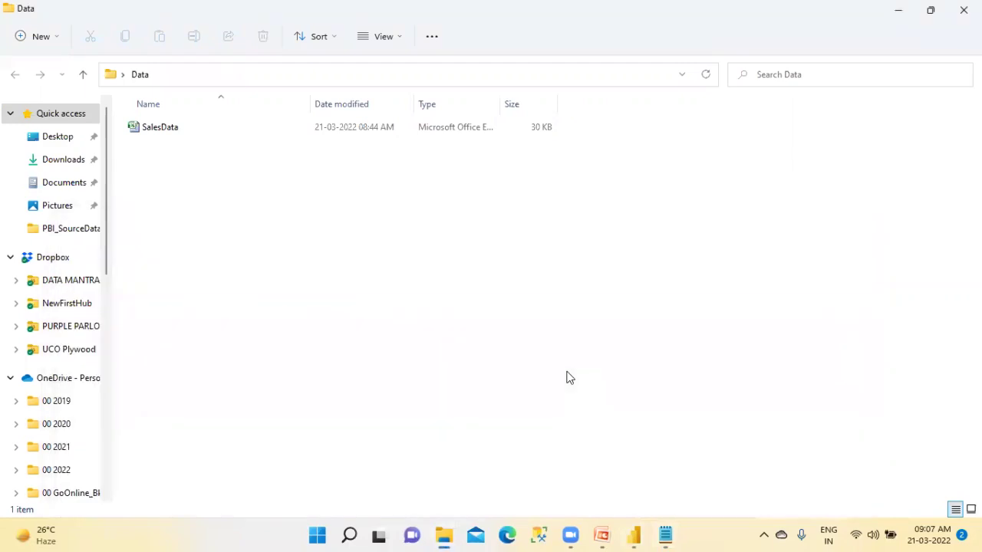
- Return to the Advanced Editor, set the Source file path to C:\Users\LENOVO\Desktop\Data\SalesData.xlsx, and apply the code
mouse_move(634, 535)
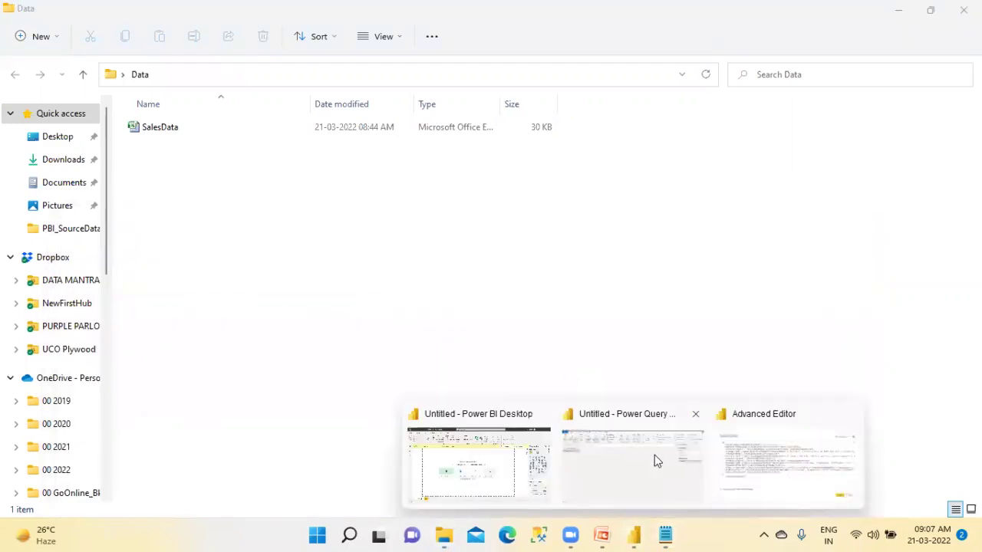
left_click(772, 466)
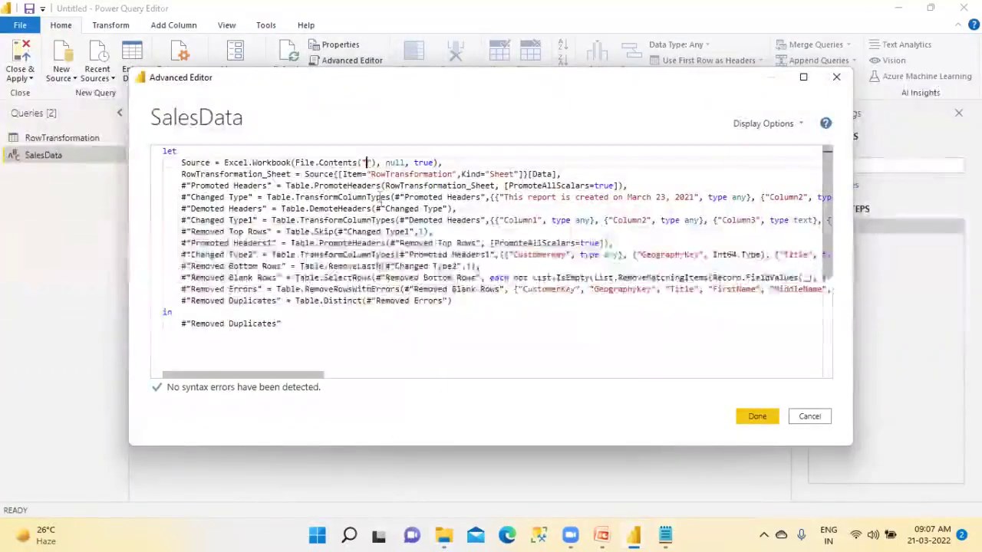
type("C:\\Users\\LENOVO\\Desktop\\Data\\SalesData.xlsx")
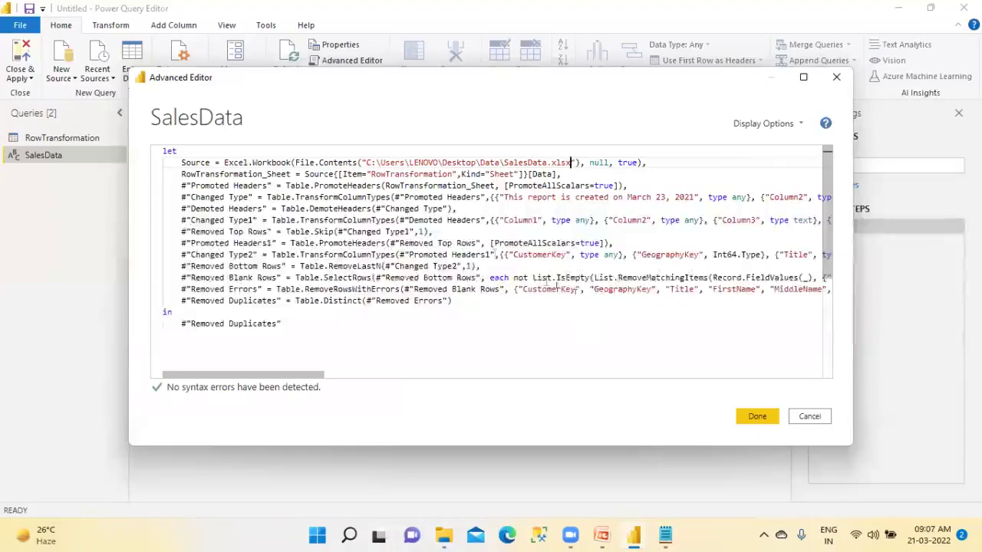
left_click(758, 417)
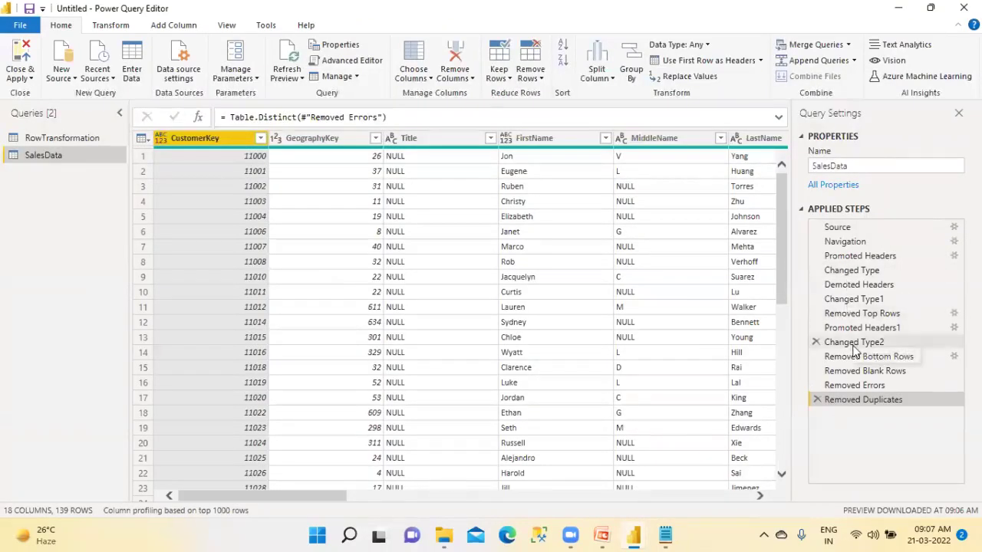
- Review the rows of the SalesData query's transformed result
scroll(781, 453, "down", 20)
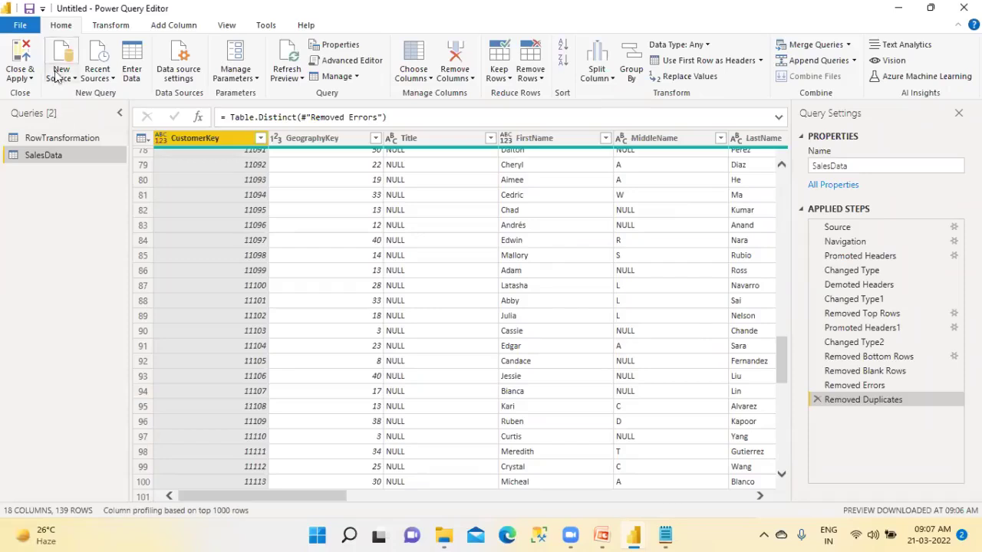
right_click(59, 157)
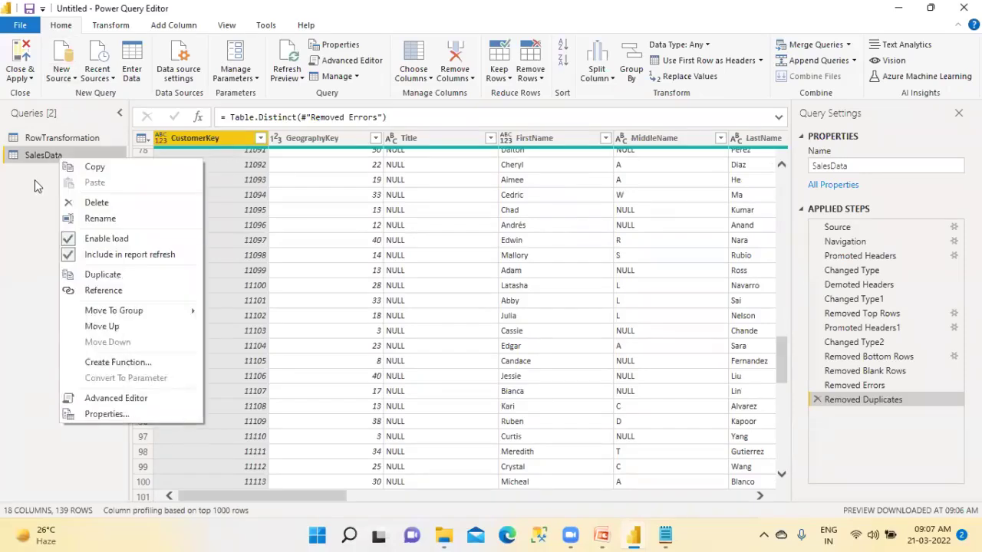
left_click(35, 179)
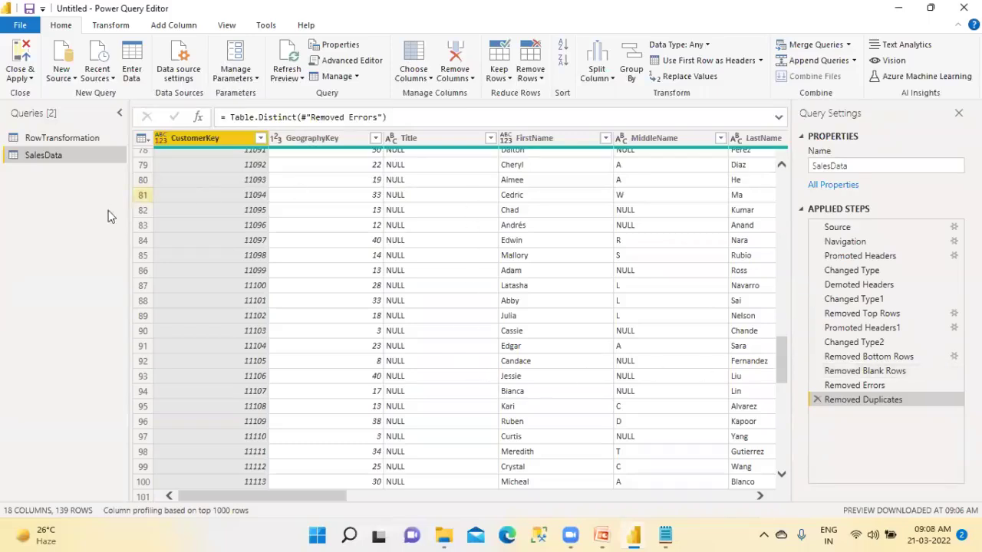
- Add a further blank query below SalesData and select its name for editing
right_click(19, 202)
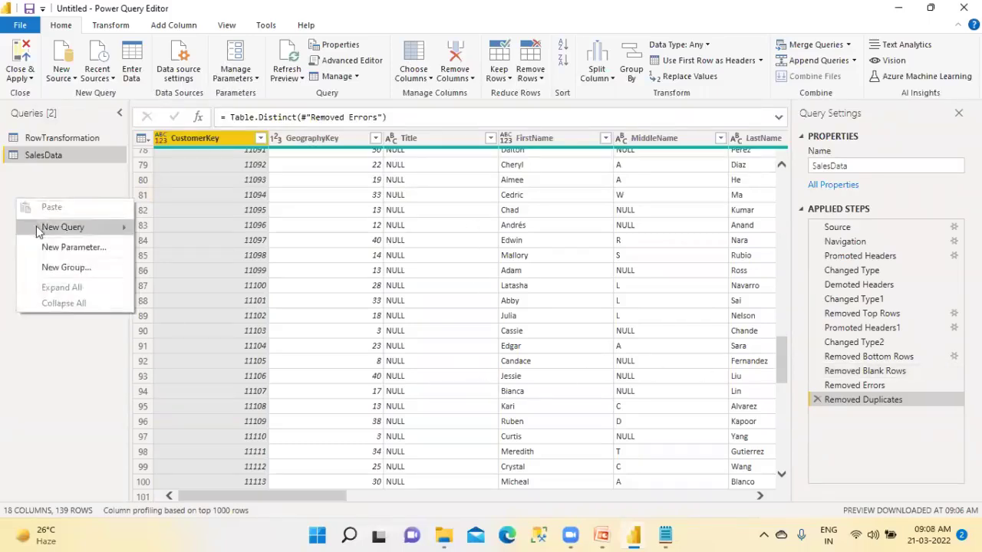
mouse_move(87, 228)
left_click(216, 326)
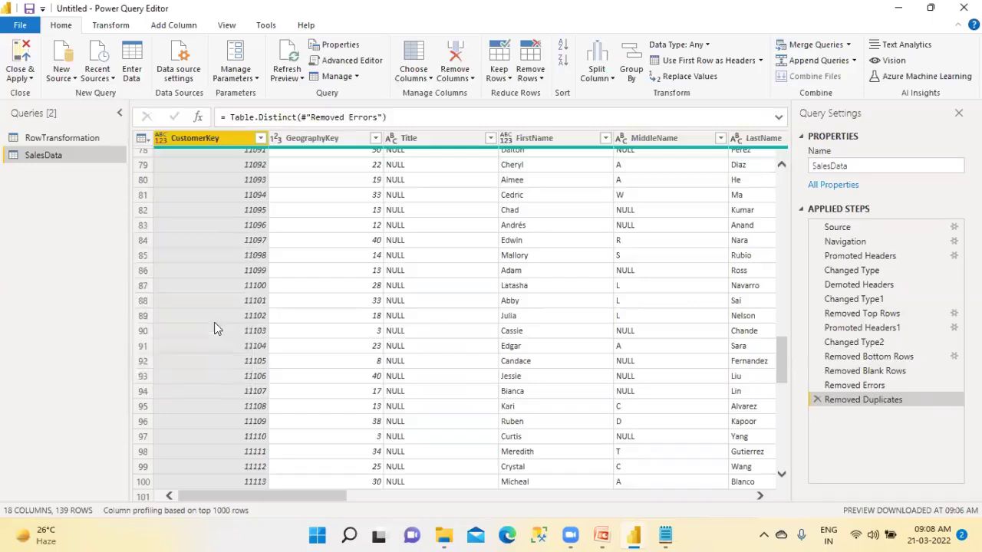
double_click(874, 166)
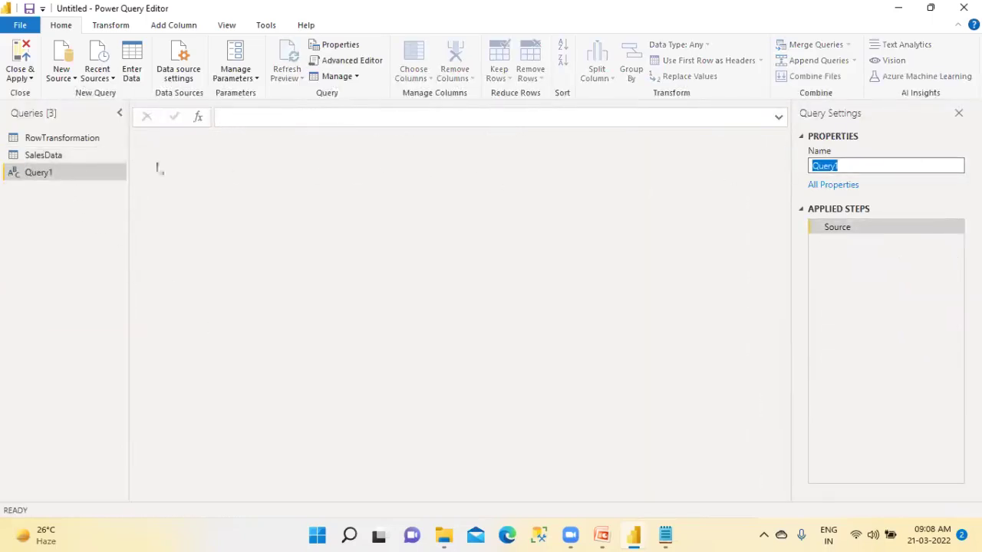
- Open the SalesData query's M code in the Advanced Editor, select all of it, and close the editor without changes
left_click(45, 157)
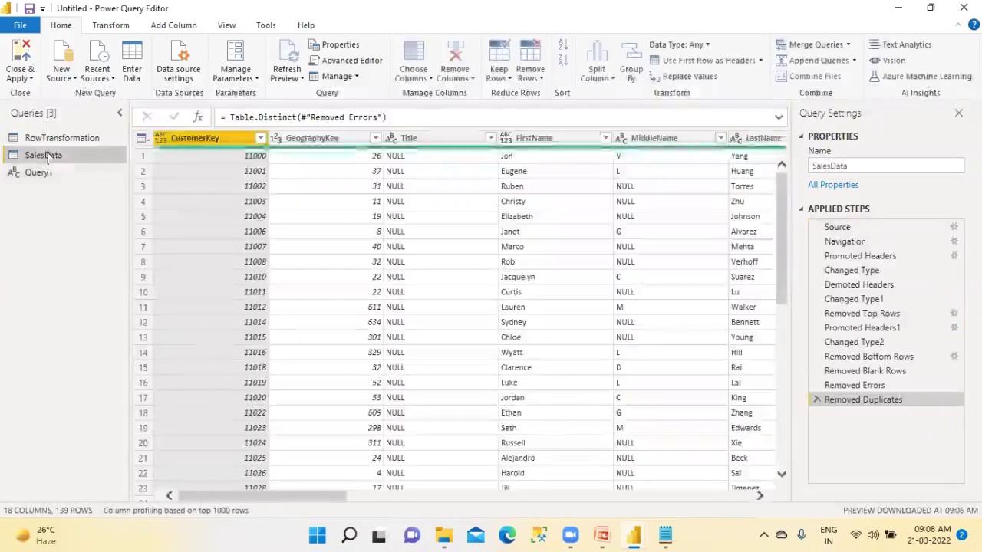
left_click(343, 60)
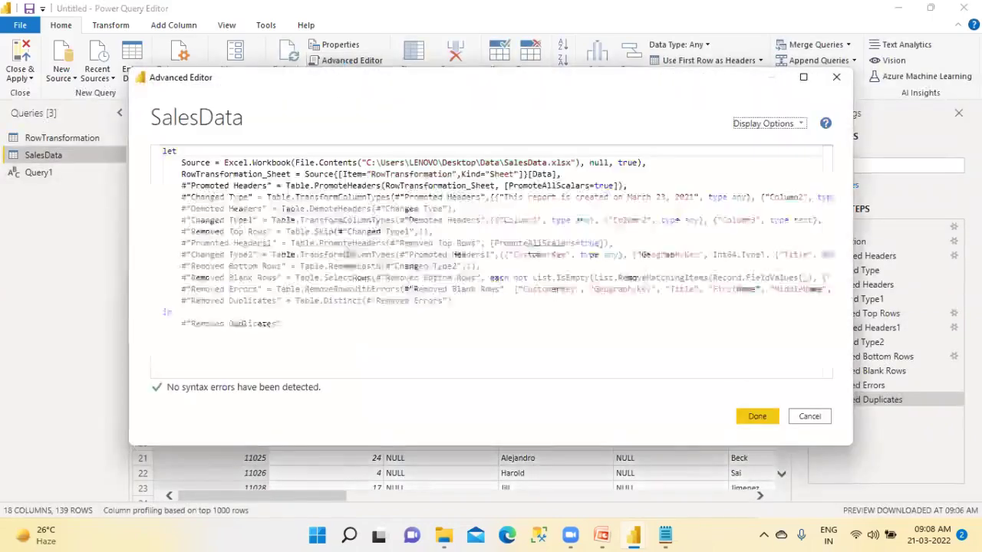
left_click_drag(381, 317, 163, 151)
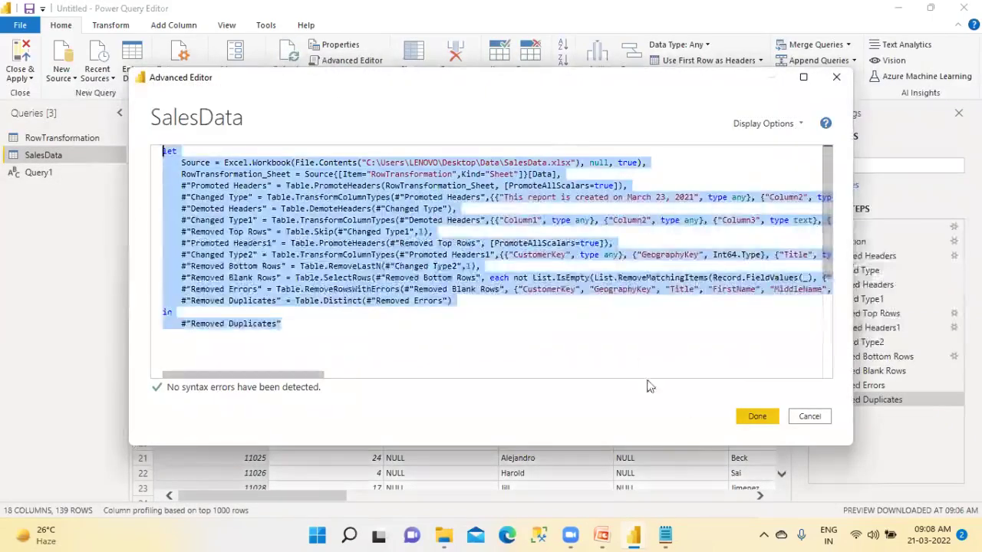
left_click(809, 416)
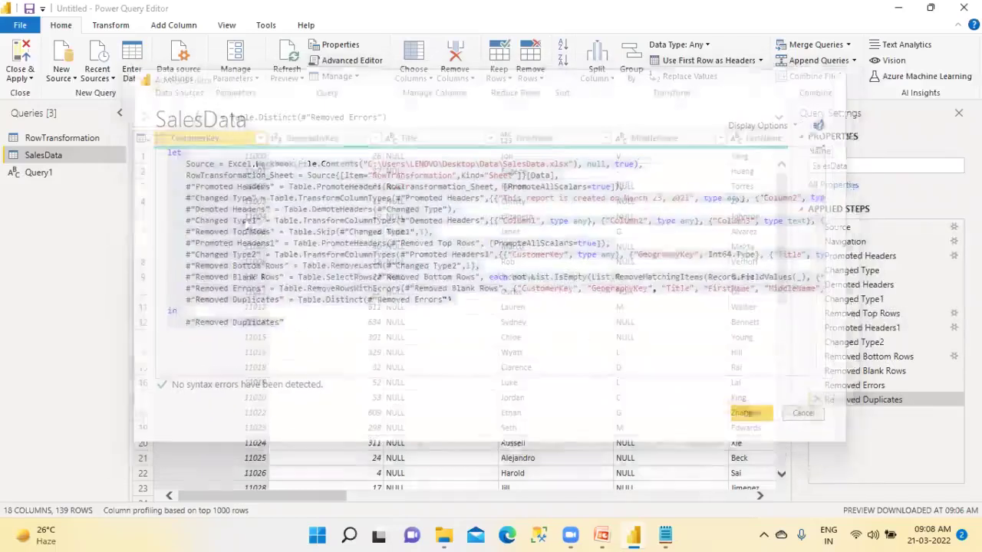
- Open the blank Query1's code in the Advanced Editor, select all of it, and cancel without changes
left_click(37, 170)
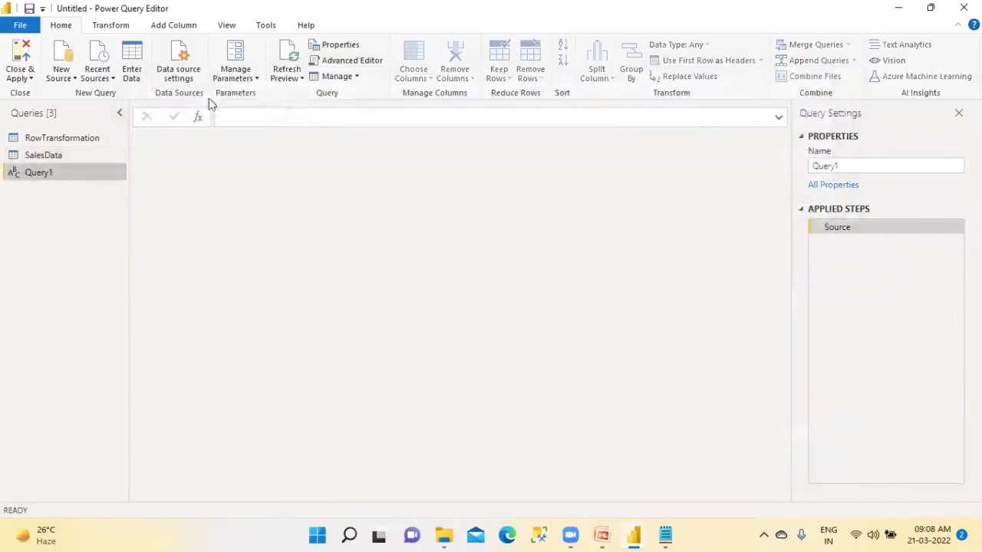
left_click(330, 61)
left_click_drag(259, 210, 94, 121)
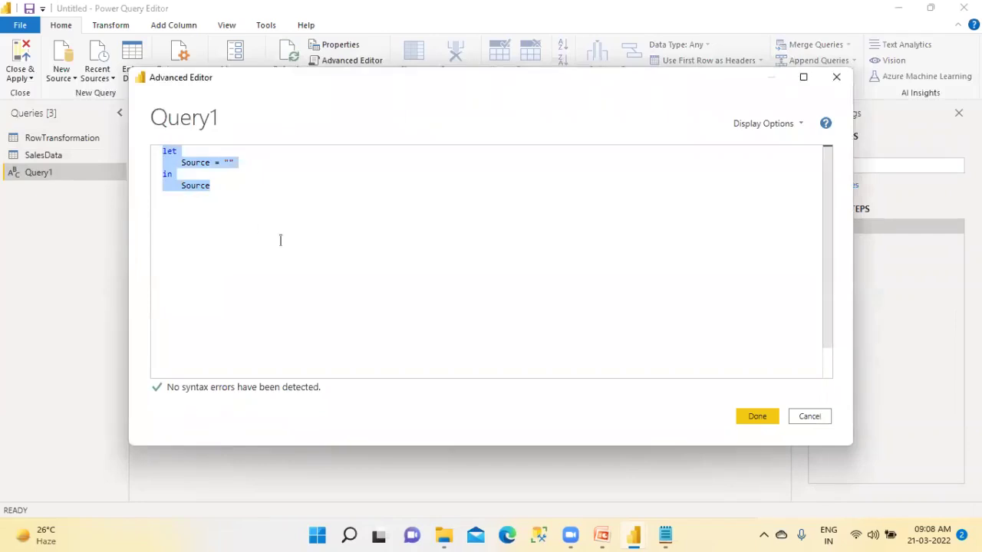
left_click(818, 423)
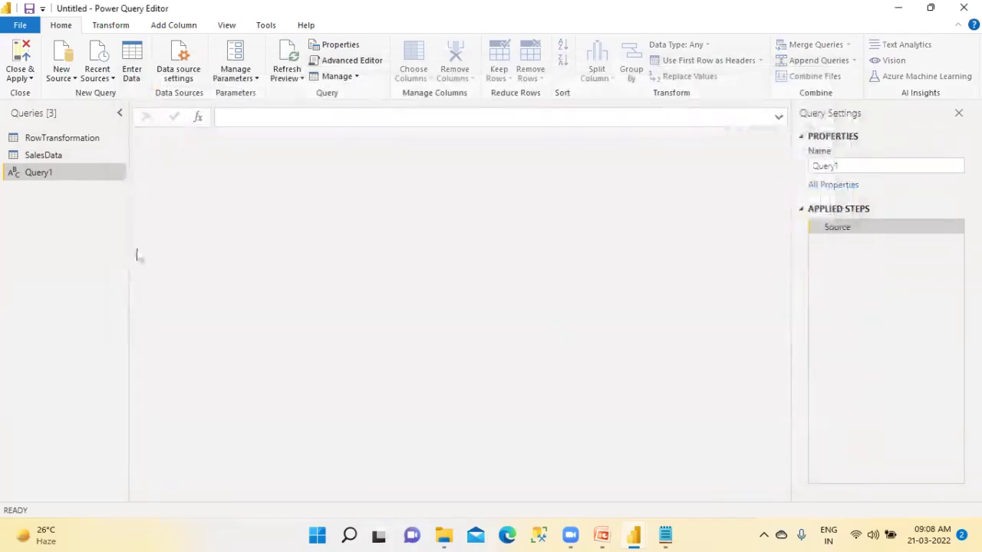
- Delete the blank query Query1 from the queries list
right_click(46, 178)
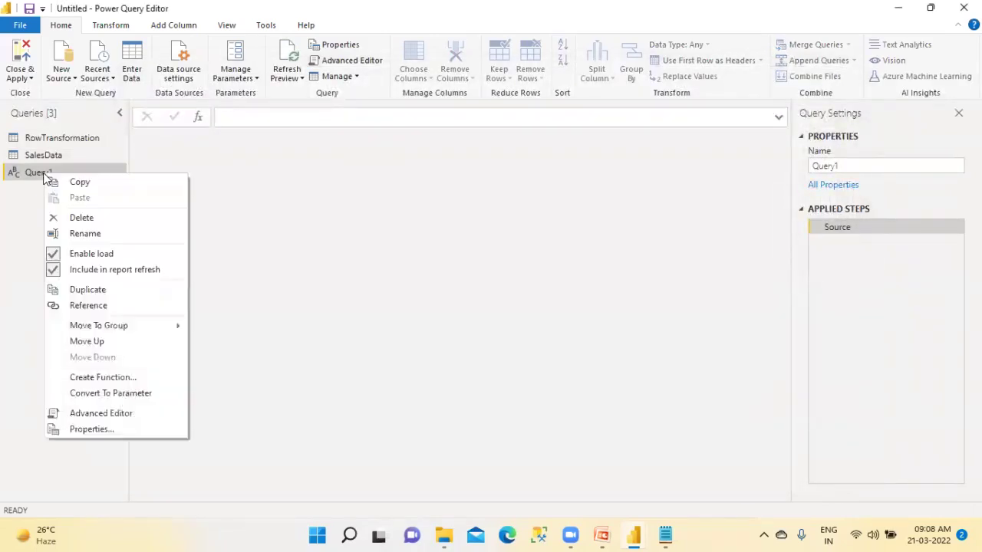
left_click(80, 218)
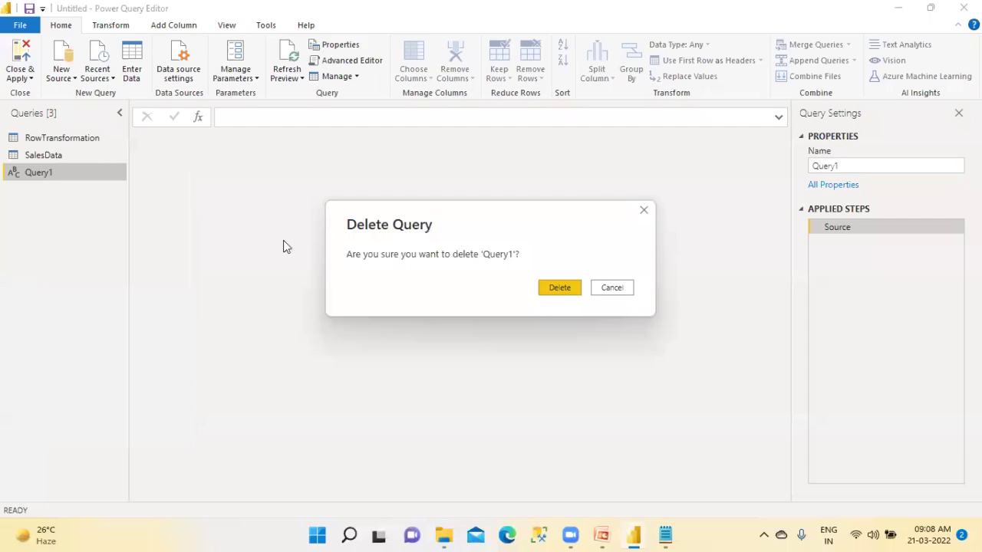
left_click(558, 286)
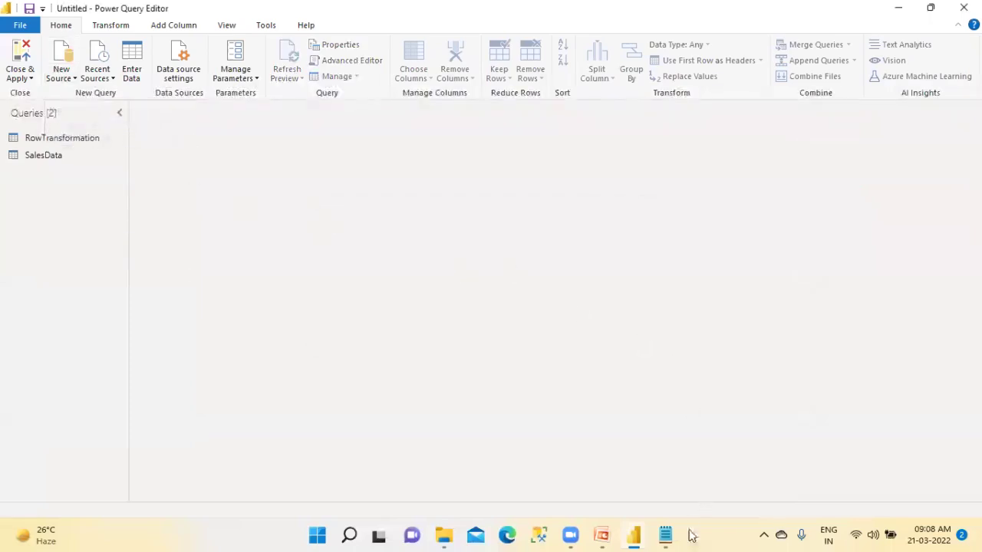
- Switch to Notepad and close the untitled note containing the file path, discarding it
left_click(665, 535)
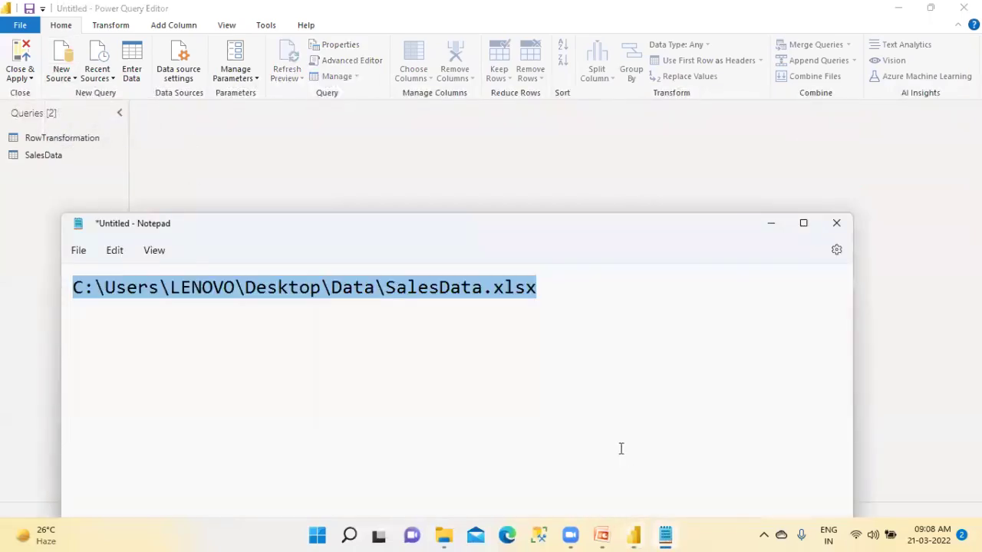
left_click(836, 223)
left_click(458, 418)
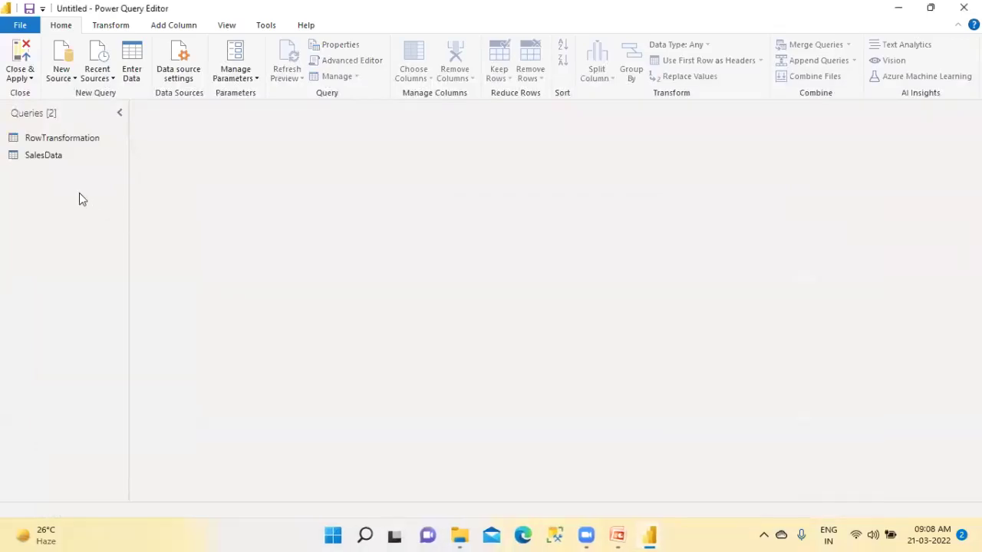
- Delete the RowTransformation query from the queries list
left_click(72, 81)
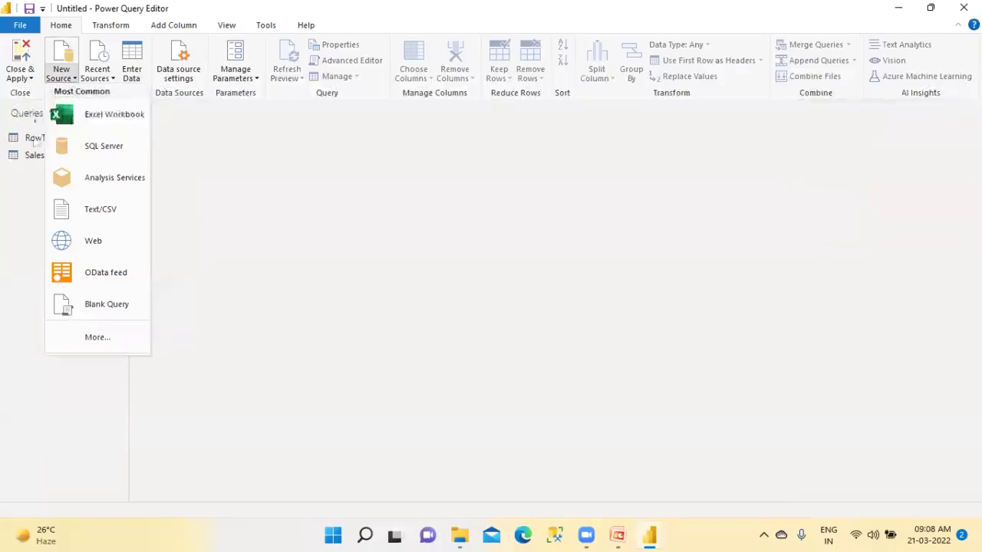
left_click(33, 140)
right_click(33, 139)
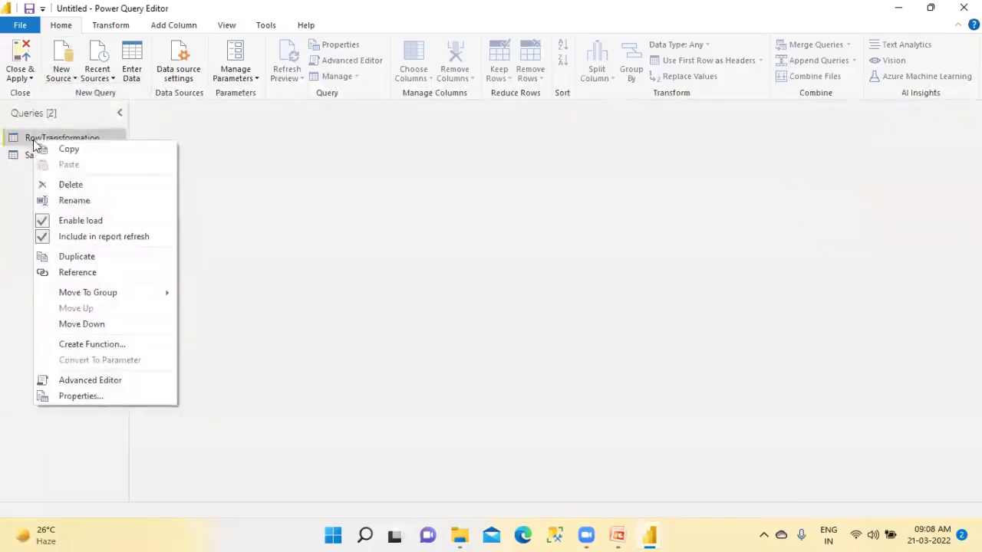
left_click(68, 186)
left_click(552, 291)
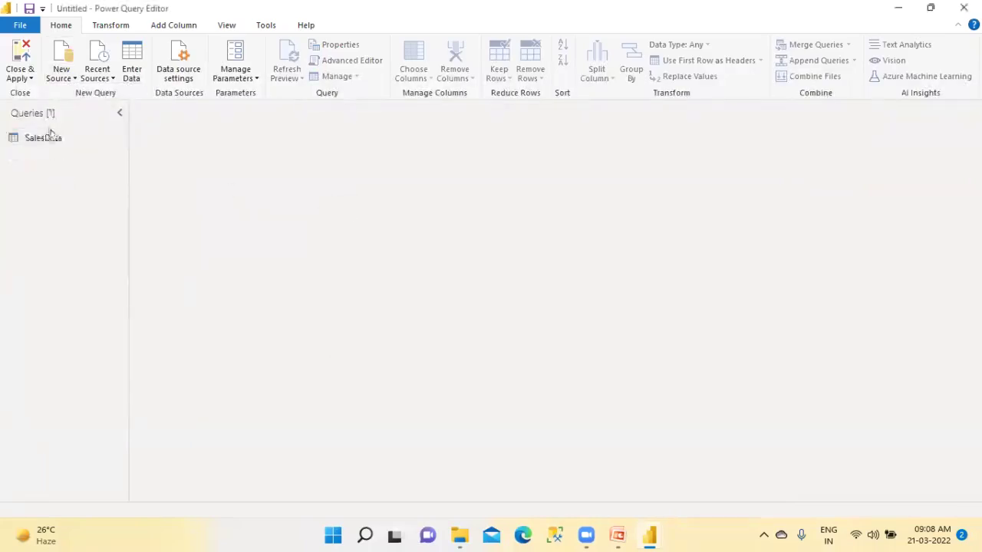
- Delete the SalesData query from the queries list and confirm the deletion
right_click(46, 138)
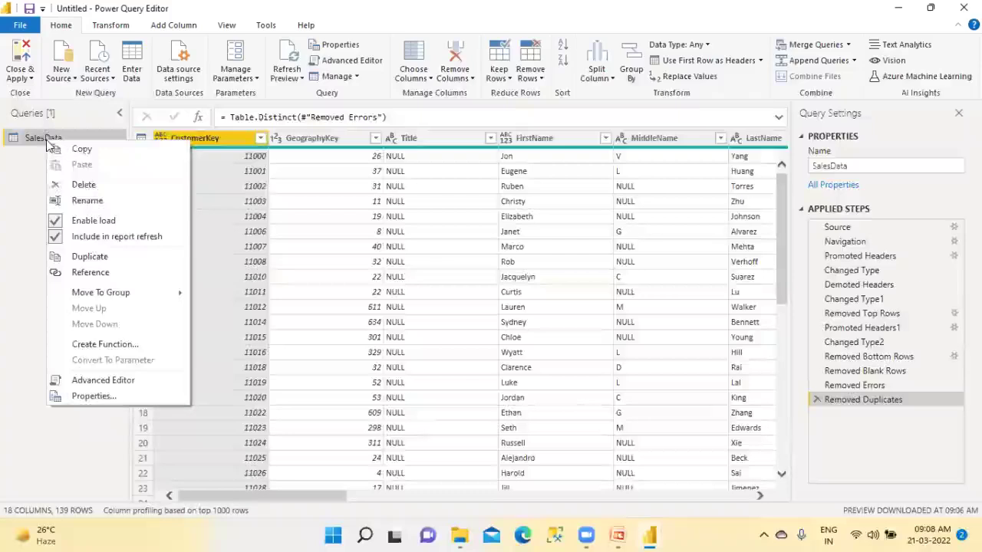
left_click(72, 187)
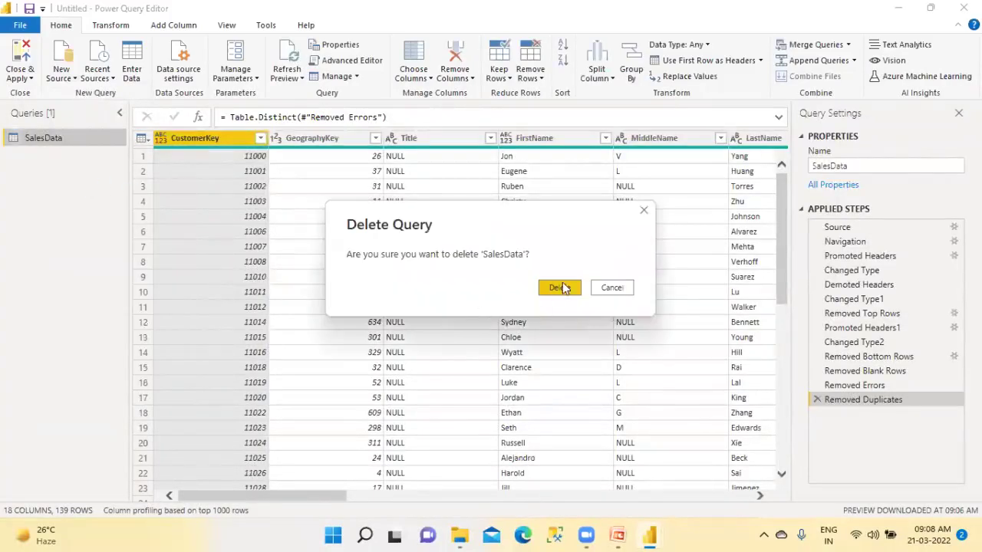
left_click(559, 288)
- Import the Emp sheet from the Employee Excel workbook in PBI_SourceData as a new query
left_click(62, 71)
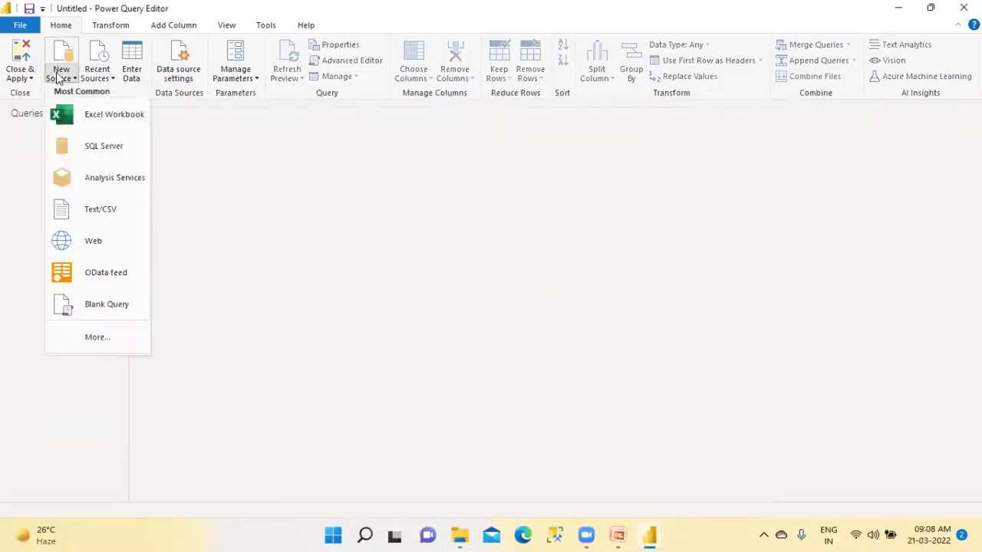
left_click(89, 124)
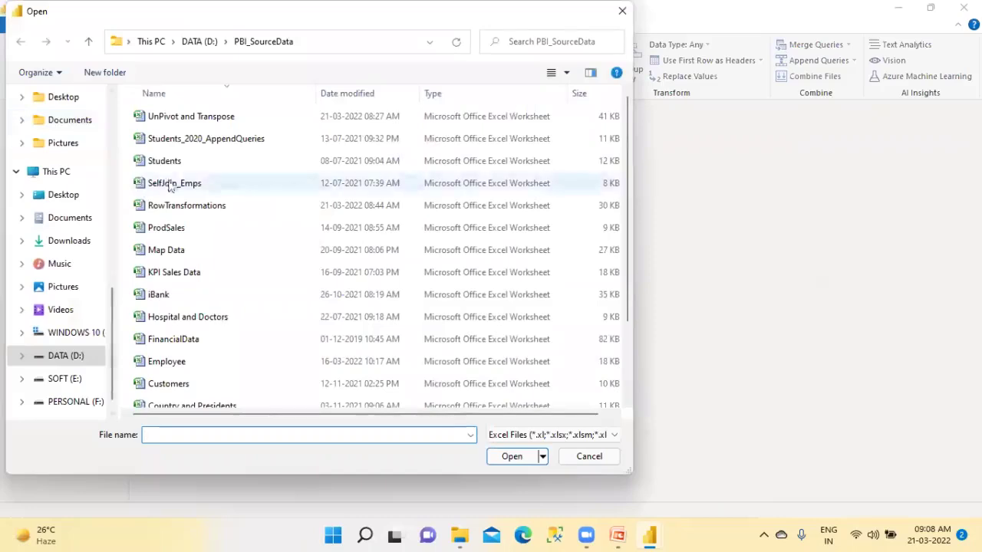
left_click(173, 364)
left_click(510, 457)
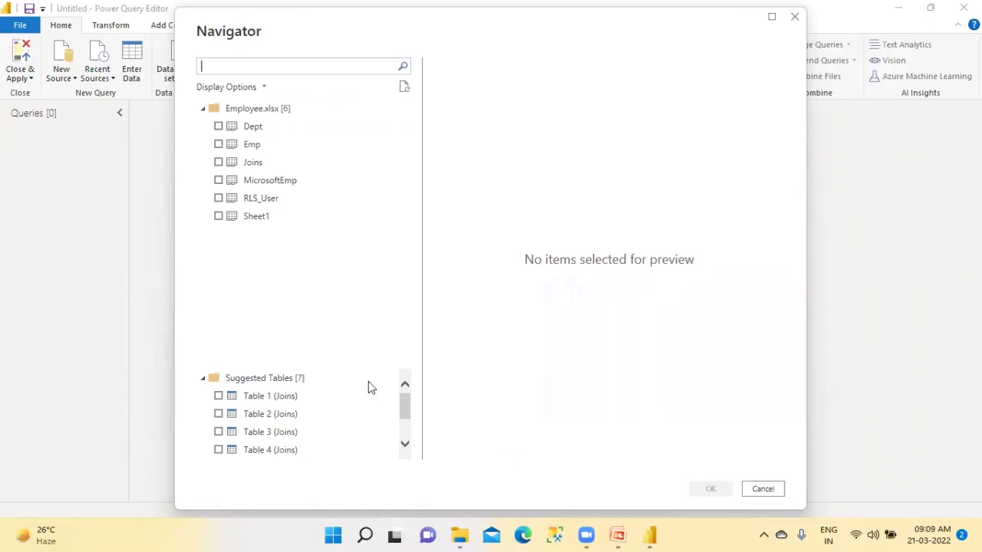
left_click(219, 144)
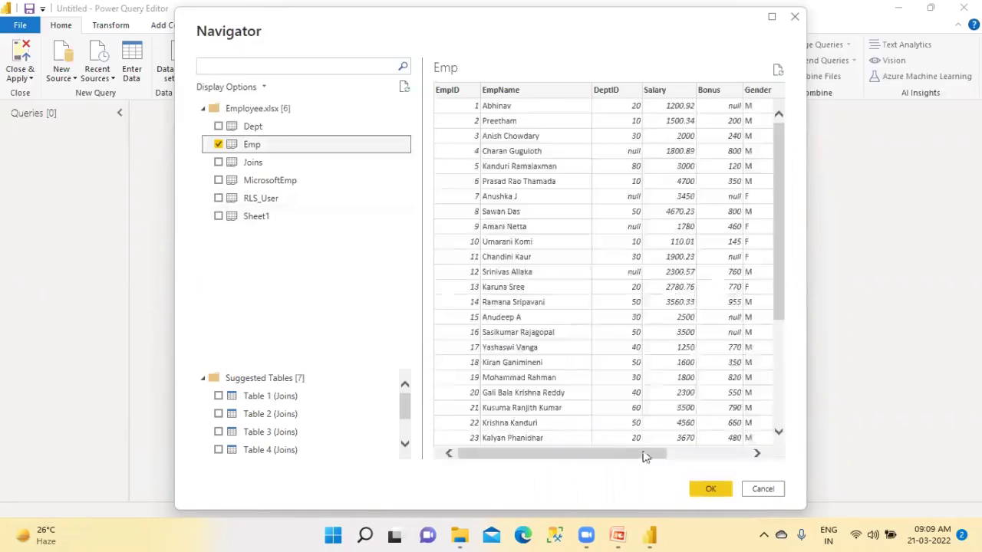
left_click(701, 486)
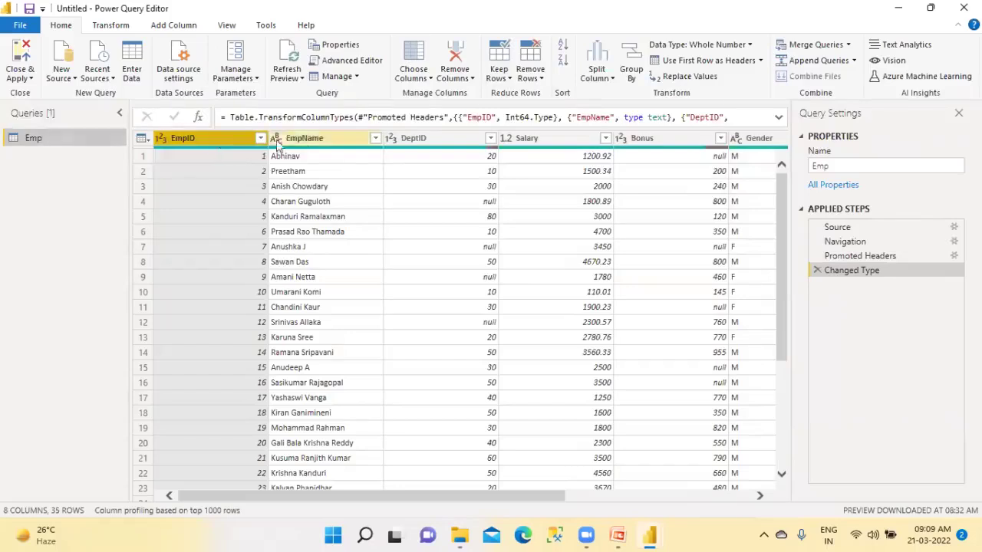
- Examine the Emp query's columns, including the distinct values of DeptID and City, without filtering anything
left_click(330, 138)
left_click(421, 138)
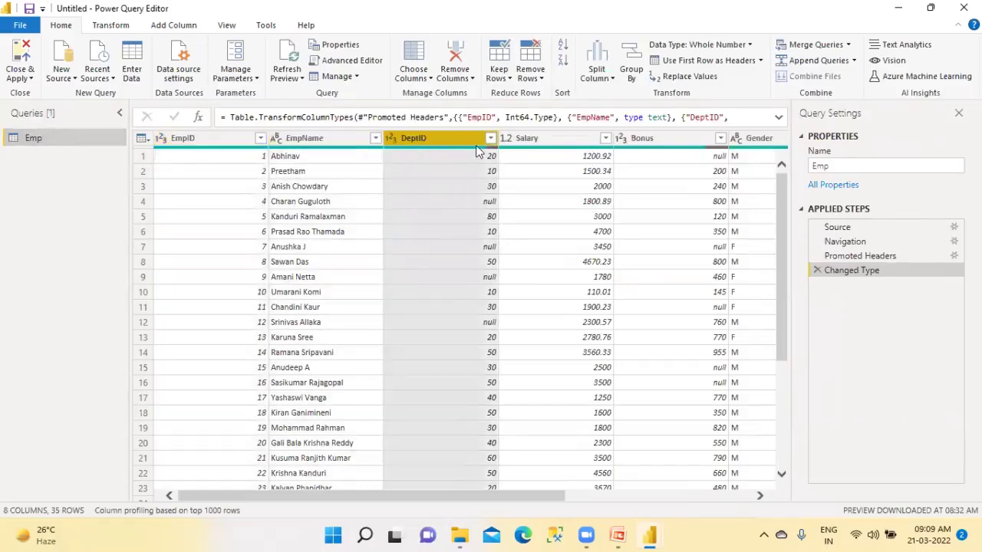
left_click(490, 139)
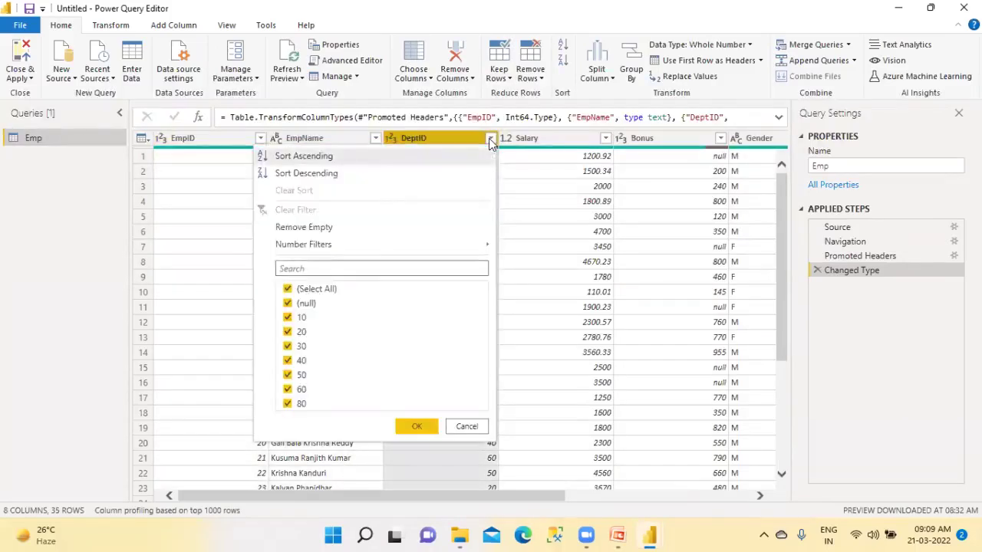
left_click(466, 426)
left_click(565, 143)
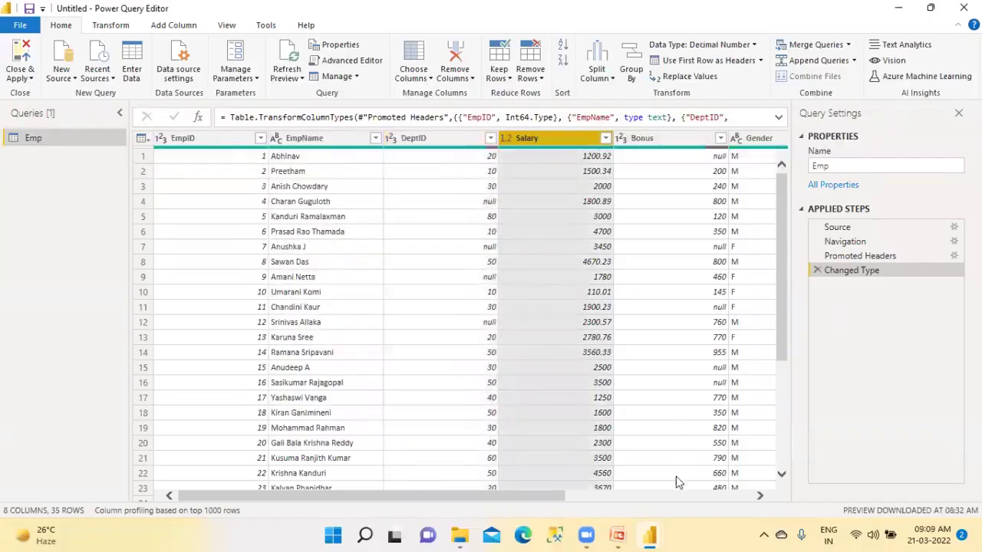
left_click(682, 497)
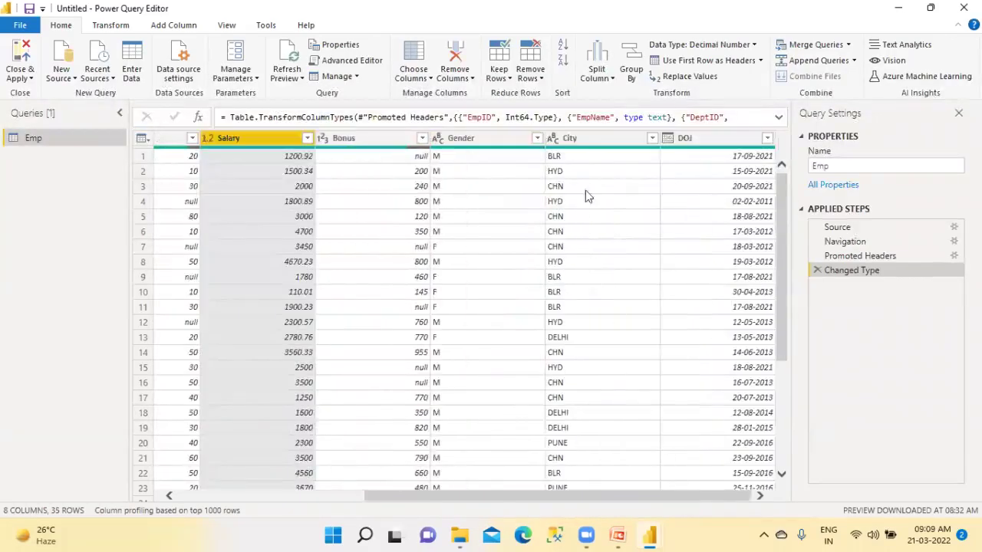
left_click(651, 139)
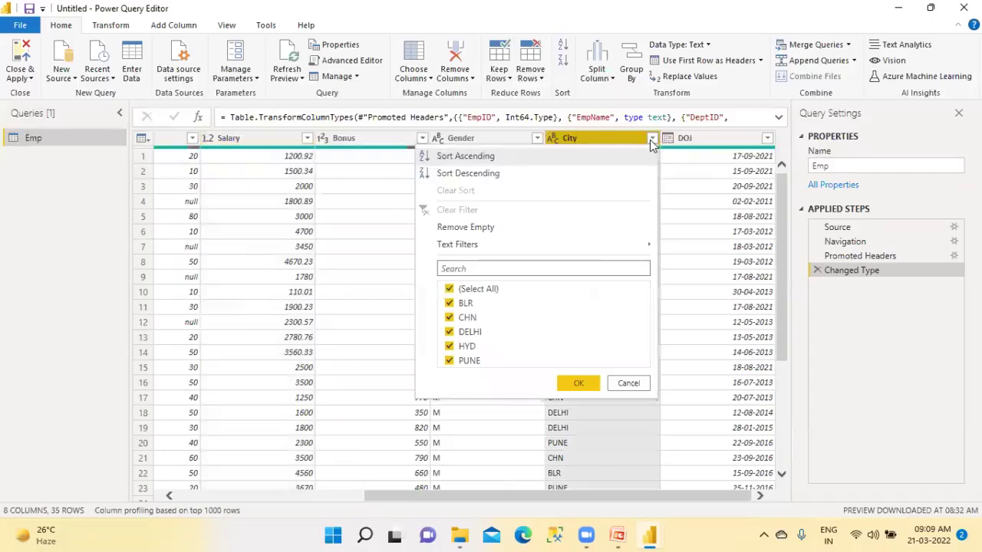
left_click(628, 384)
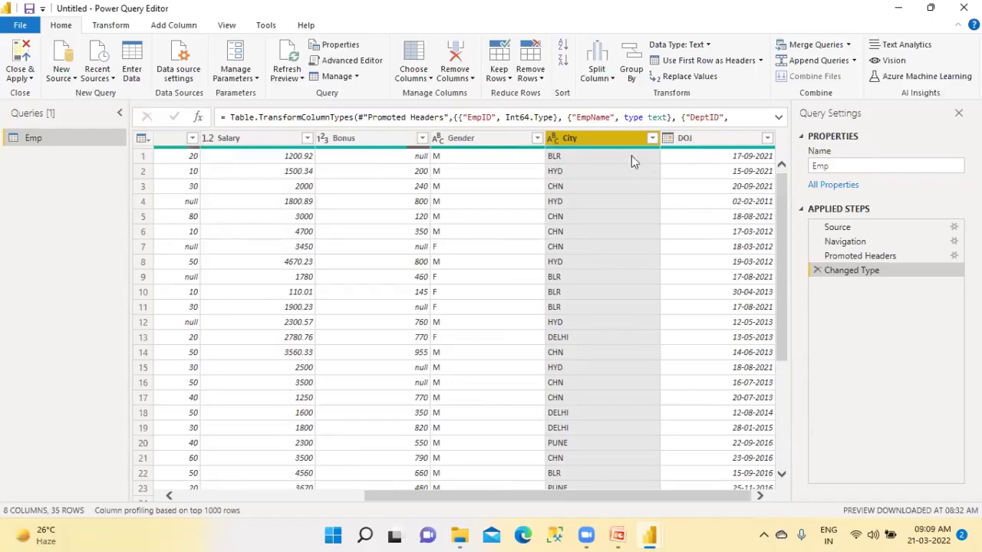
left_click(260, 145)
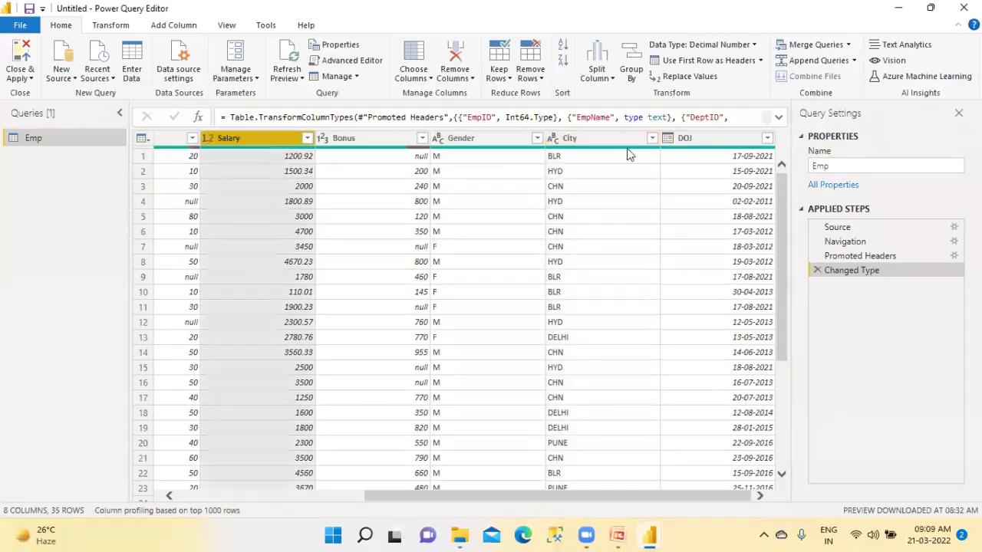
mouse_move(628, 161)
- Switch to the PowerPoint slide show and view the Power BI Cloud Architecture slide
left_click(676, 461)
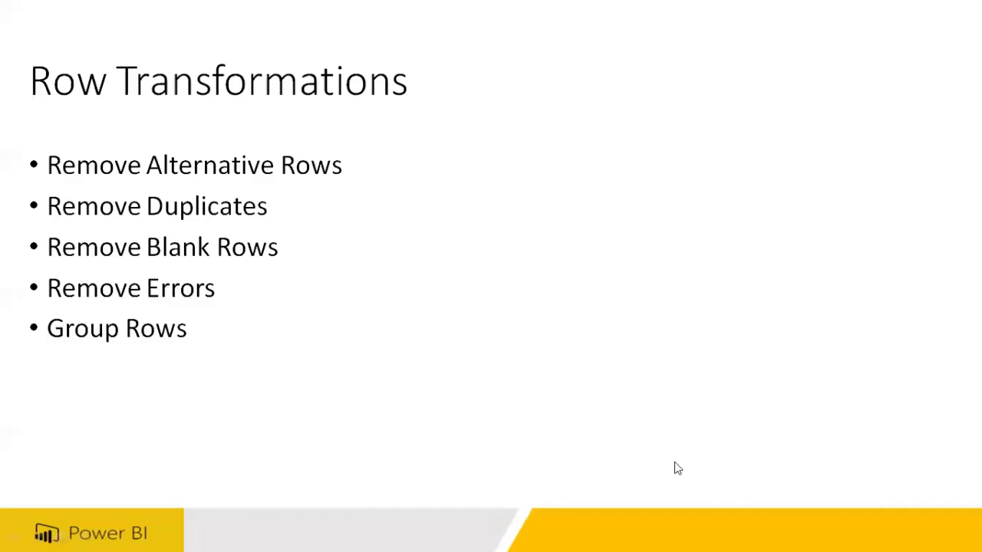
key("alt+Tab")
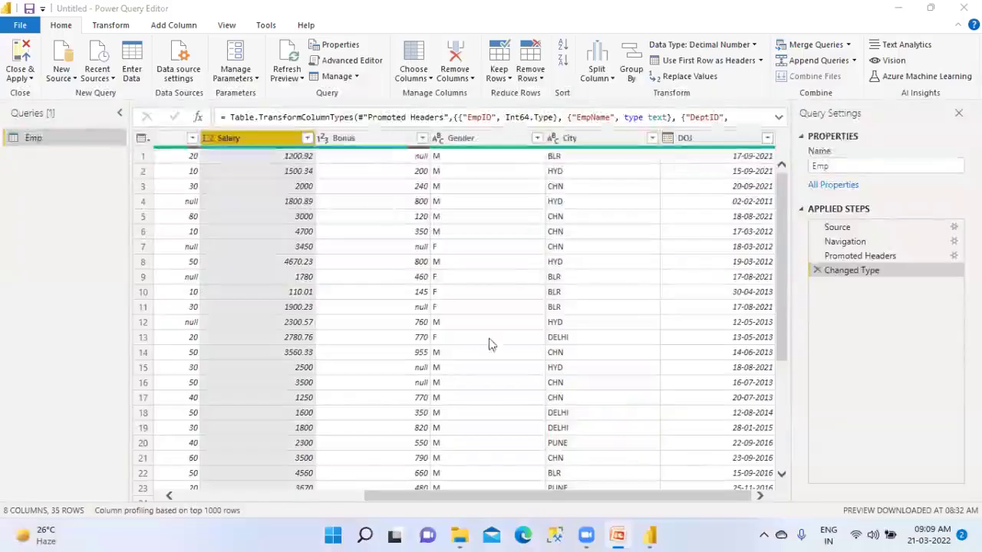
left_click(618, 536)
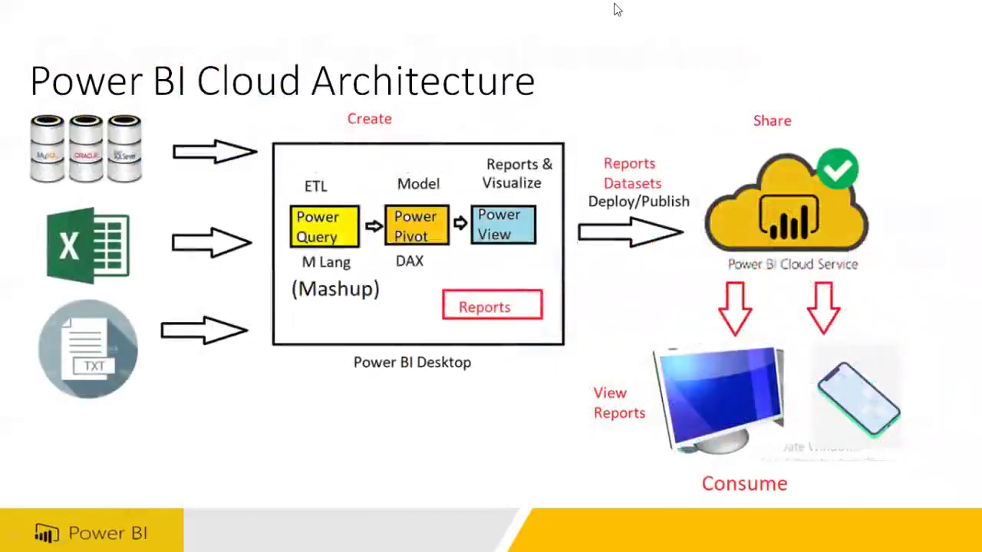
key("super")
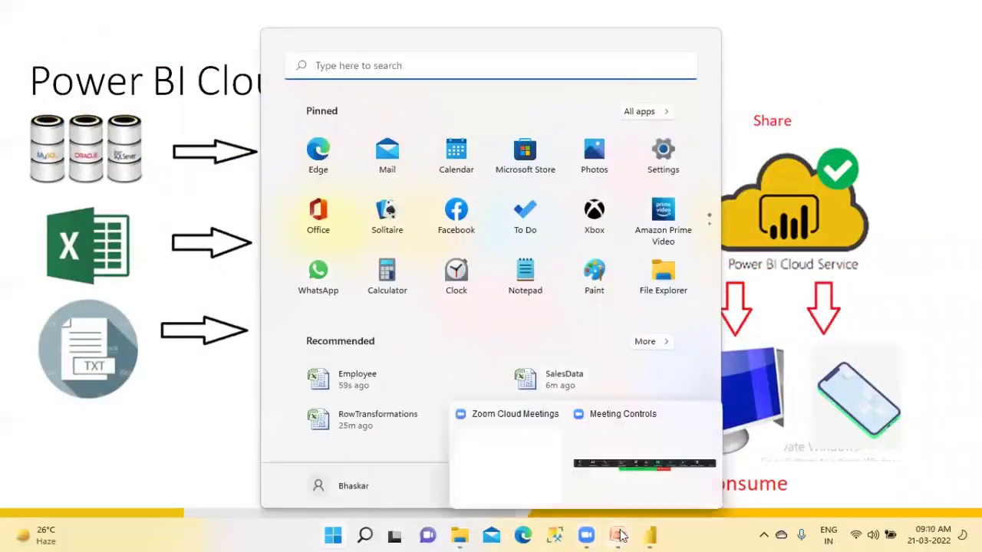
mouse_move(586, 534)
left_click(607, 422)
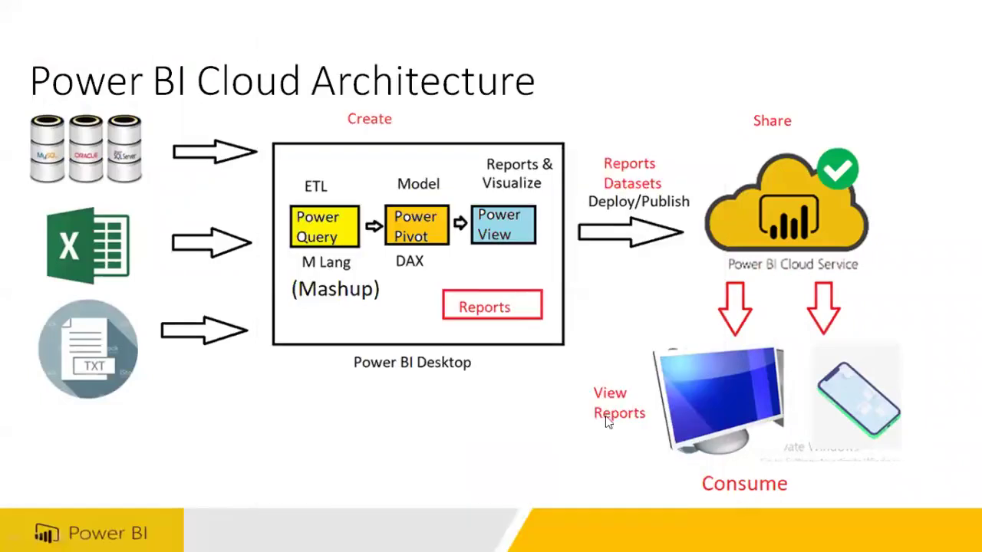
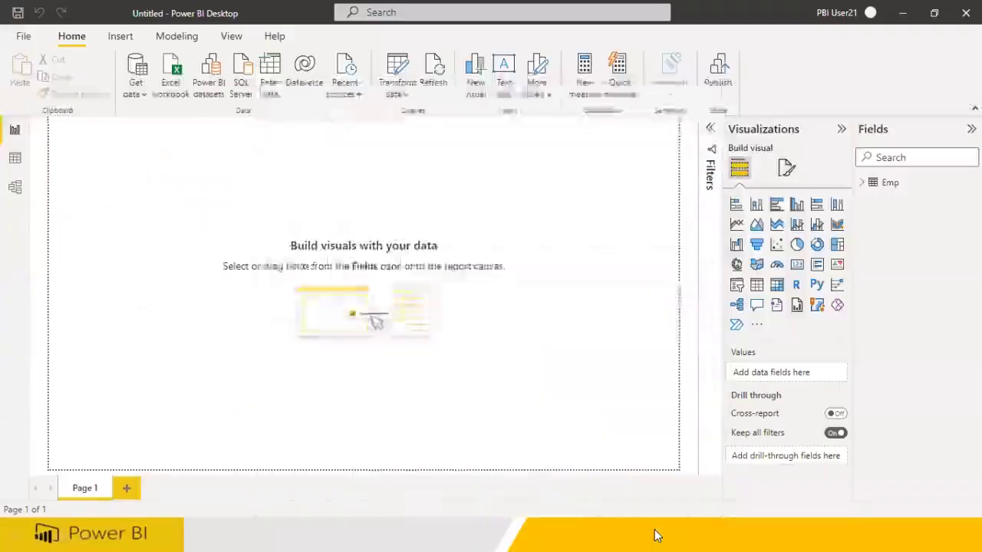
- In Power BI Desktop, expand the Emp table, add a stacked bar chart, and move it away from the page's corner
left_click(867, 184)
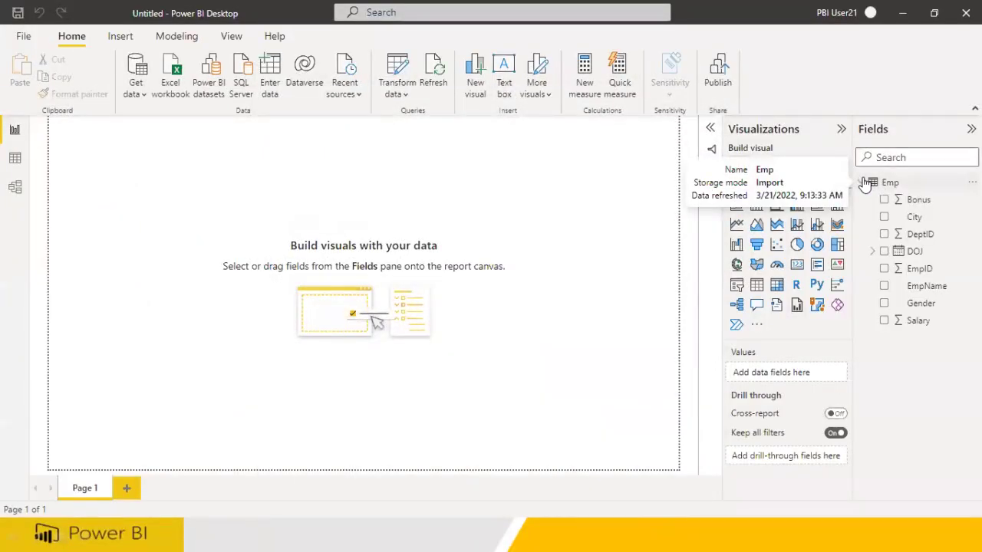
left_click(737, 204)
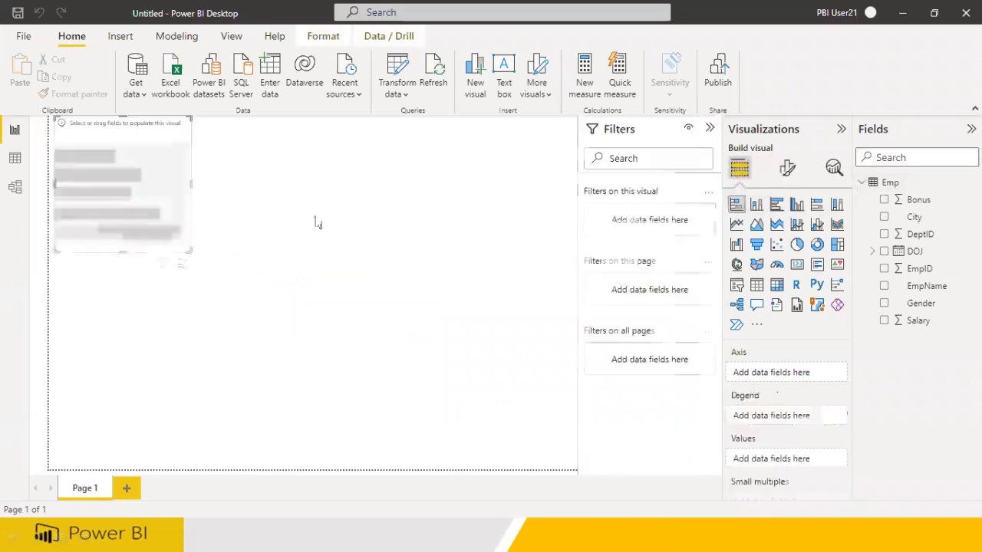
left_click_drag(158, 207, 223, 269)
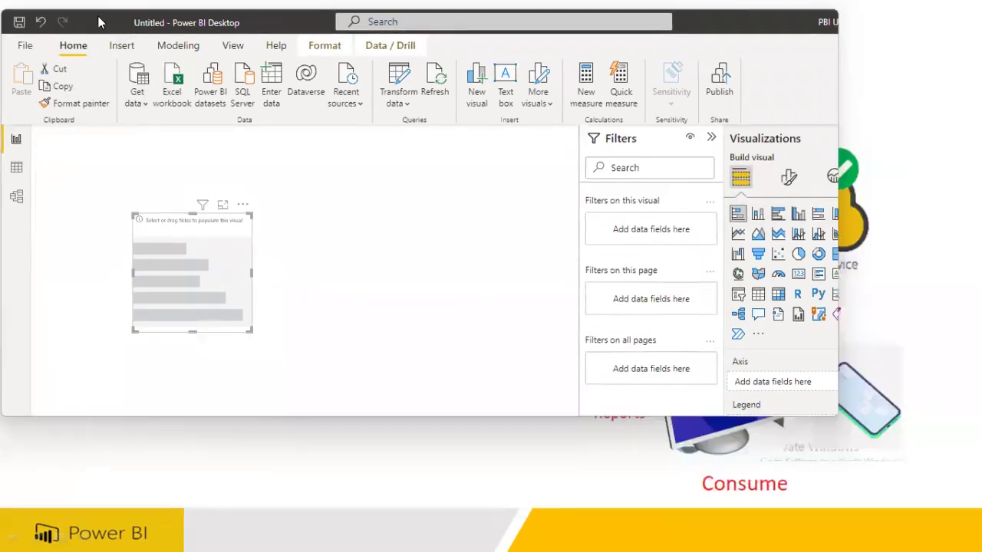
- Set the report's page view to Actual size and collapse the Filters pane
key("alt+w")
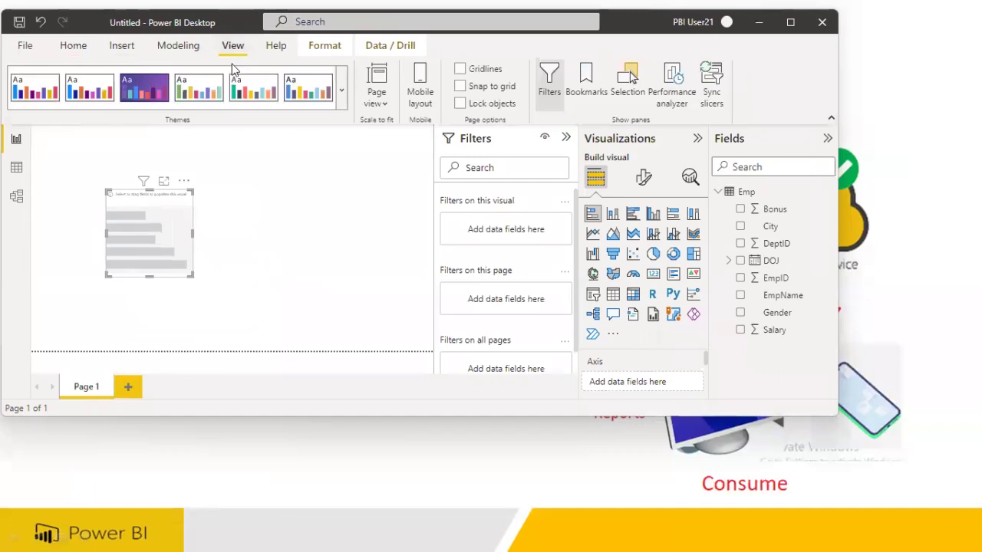
left_click(376, 111)
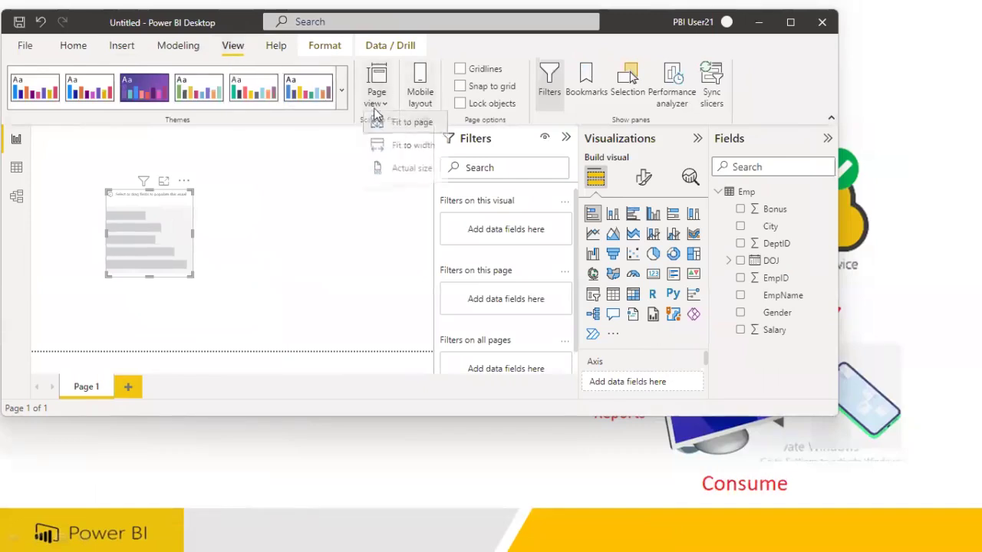
left_click(400, 168)
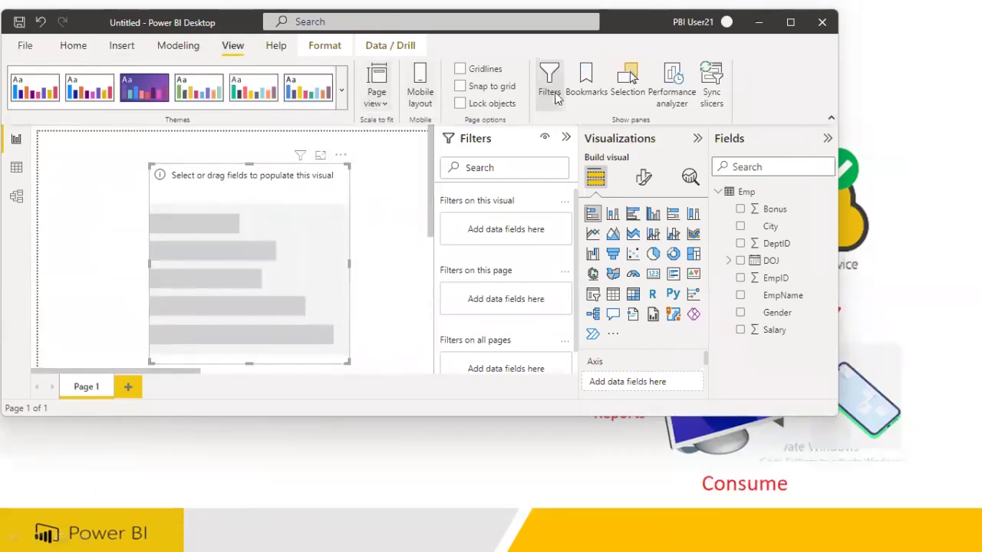
left_click(566, 137)
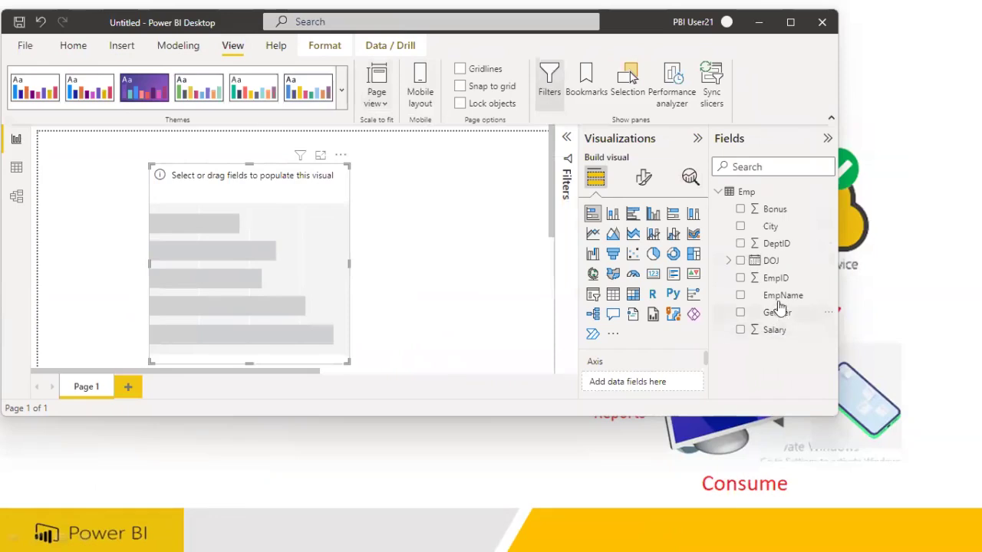
- Plot Salary by City in the bar chart and turn on its data labels
left_click_drag(770, 227, 500, 281)
left_click_drag(772, 329, 282, 290)
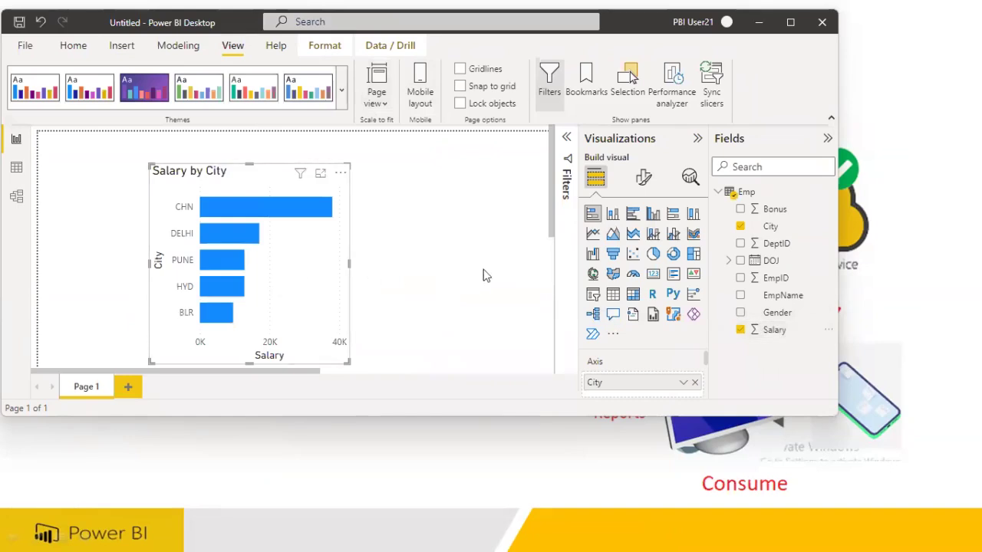
left_click(644, 178)
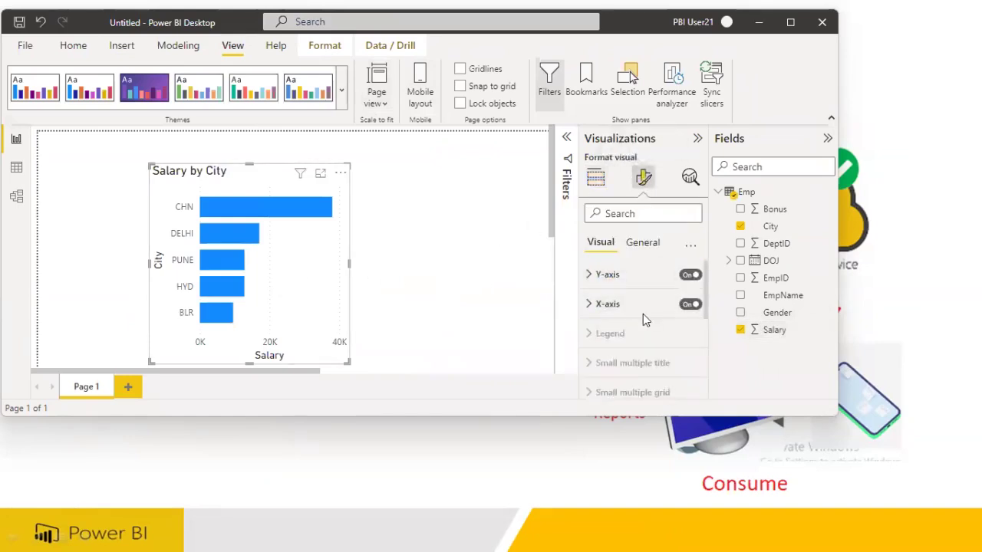
scroll(686, 331, "down", 3)
scroll(685, 360, "down", 1)
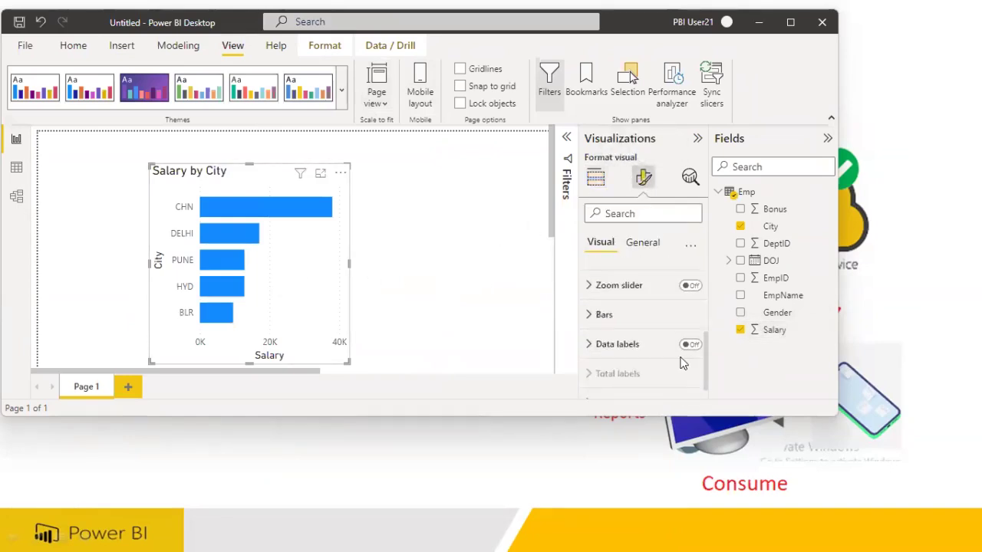
left_click(691, 344)
scroll(649, 307, "up", 5)
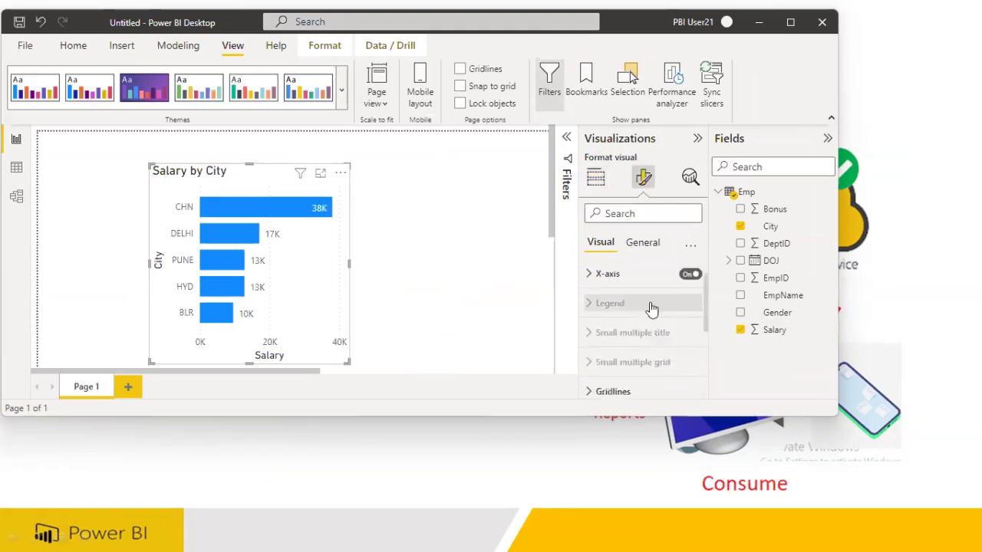
- Maximize the report window and turn on the visual border and shadow effects for the Salary by City chart
left_click(643, 242)
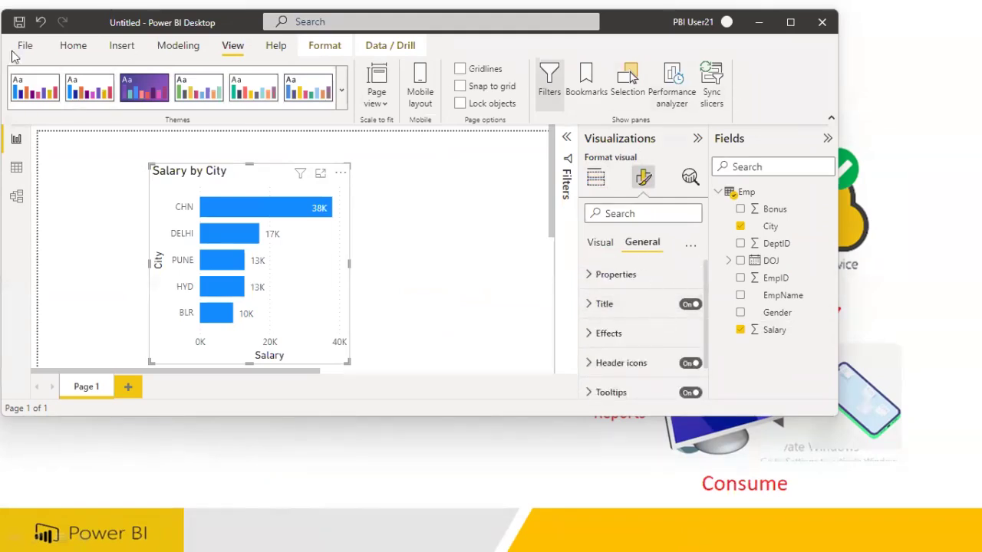
double_click(86, 21)
left_click(72, 36)
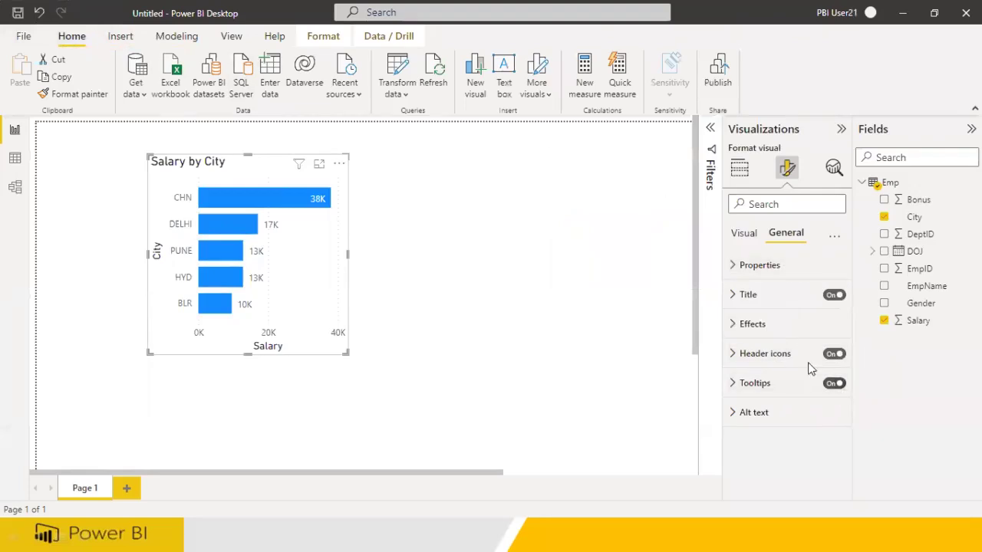
left_click(736, 324)
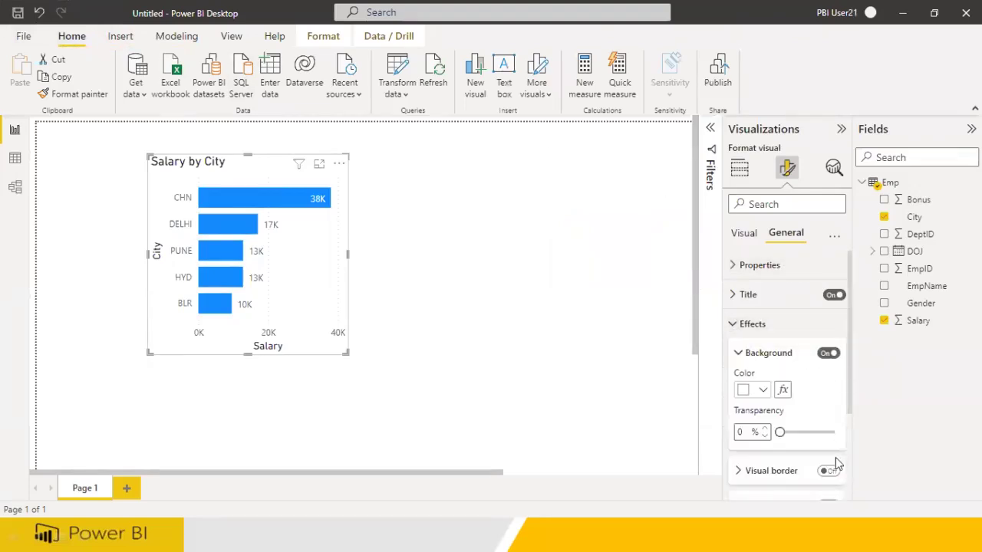
left_click(831, 473)
left_click(830, 472)
scroll(833, 460, "down", 3)
left_click(829, 393)
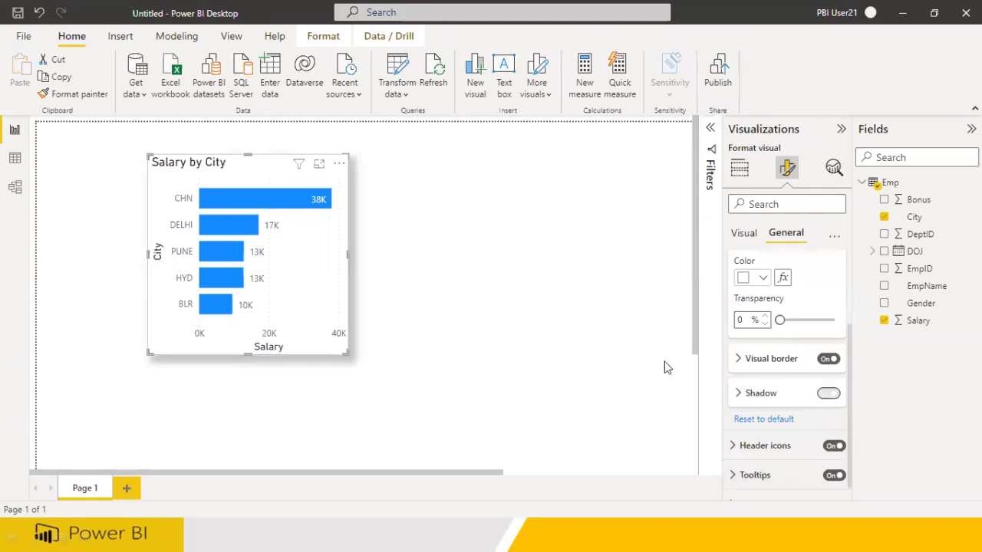
- Examine the Salary by City chart's field assignments, the aggregation choices for Salary, and the rows of the Emp table
left_click(466, 305)
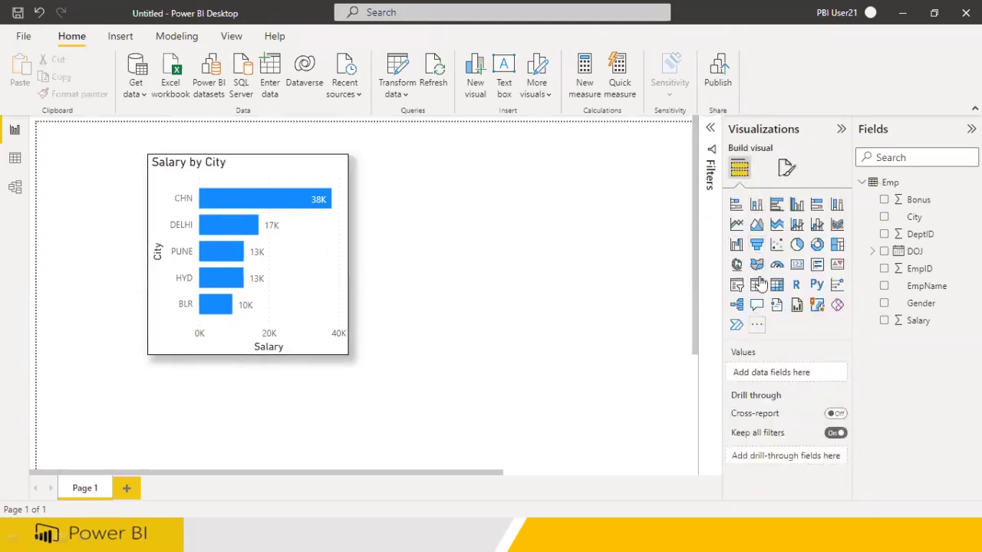
left_click(783, 167)
left_click(739, 167)
left_click(309, 312)
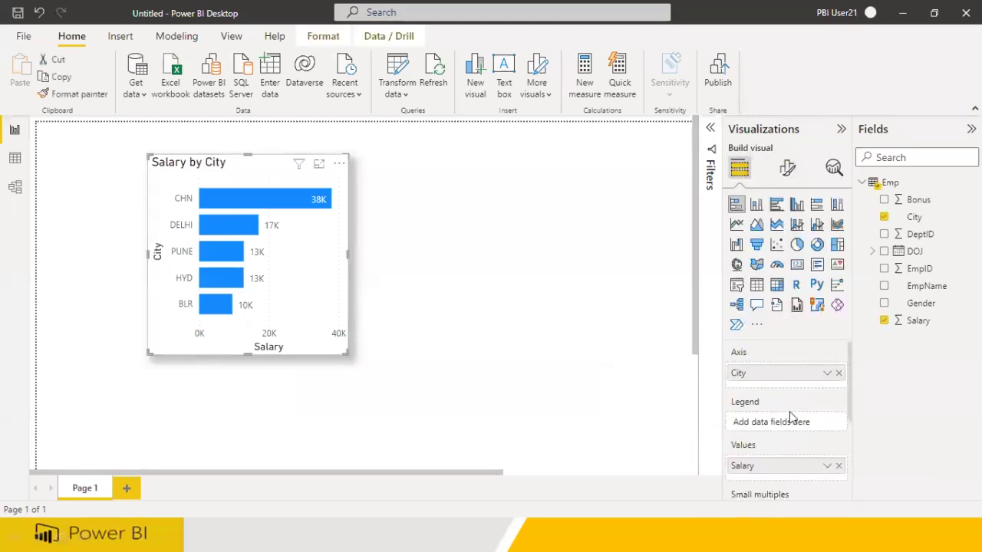
left_click(826, 466)
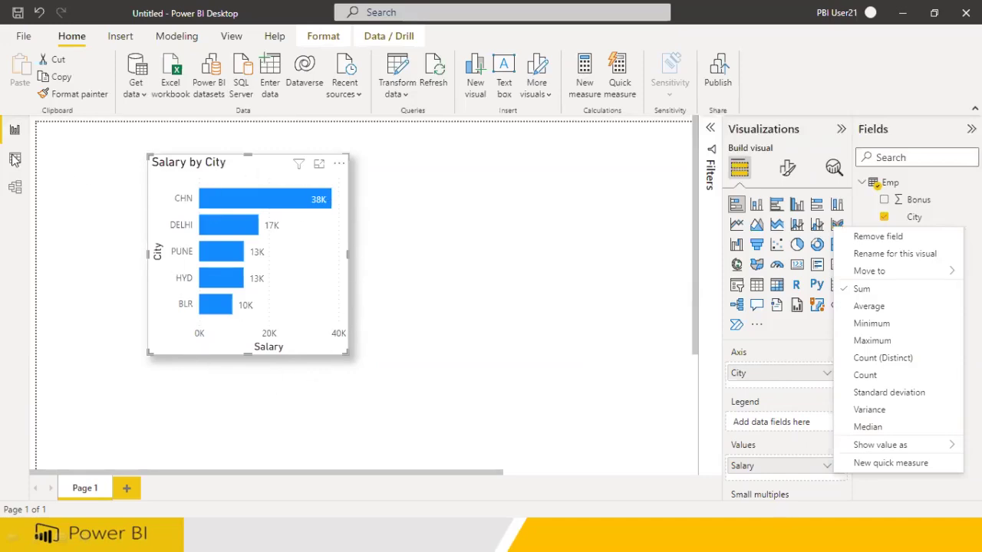
key("Escape")
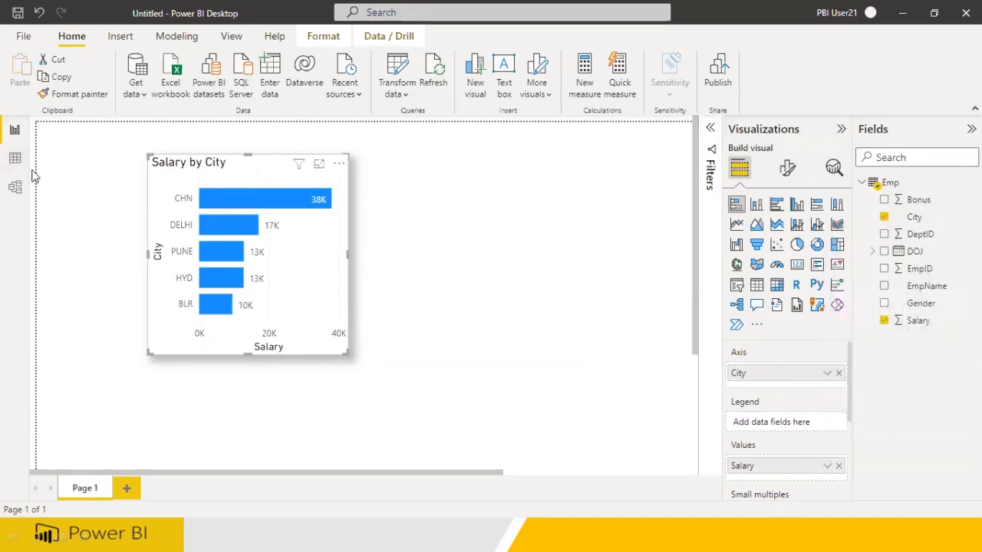
left_click(16, 158)
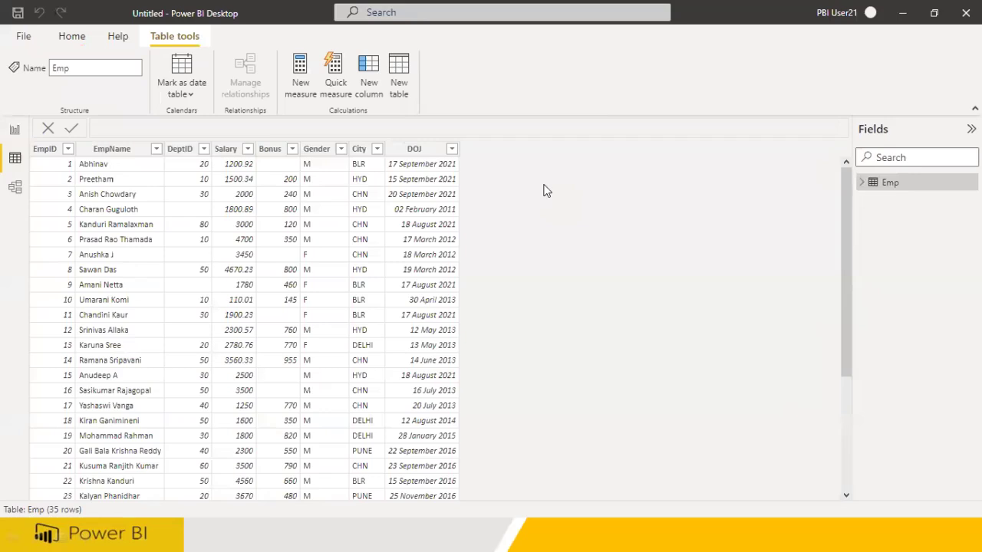
left_click(16, 130)
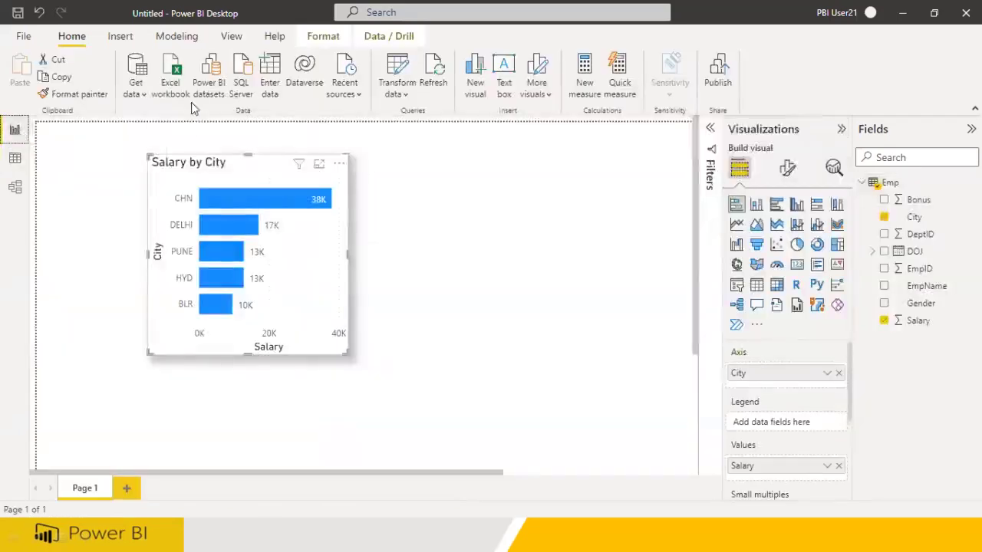
- Open the Emp query in the Power Query Editor and dismiss the Get Data dialog
left_click(405, 98)
left_click(415, 129)
left_click(732, 439)
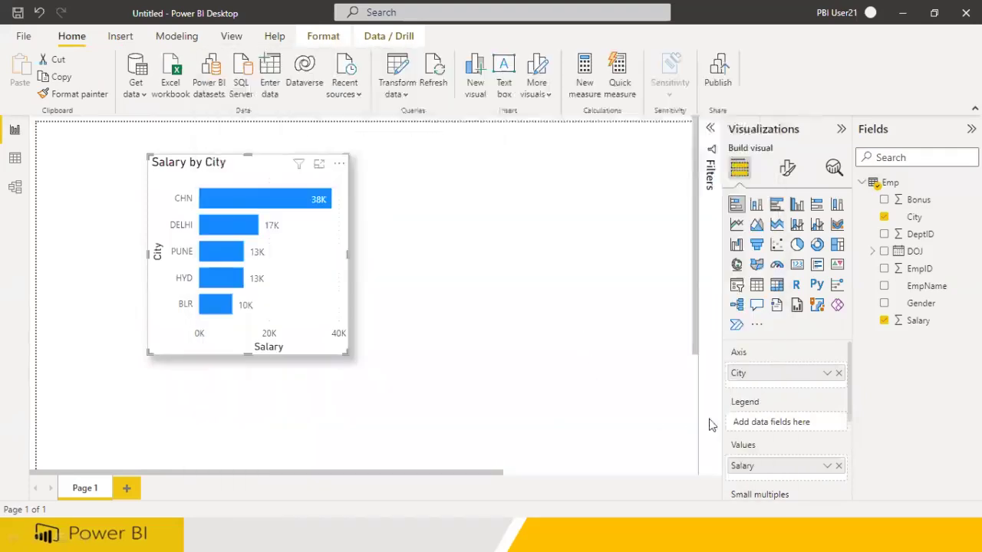
left_click(398, 92)
left_click(417, 117)
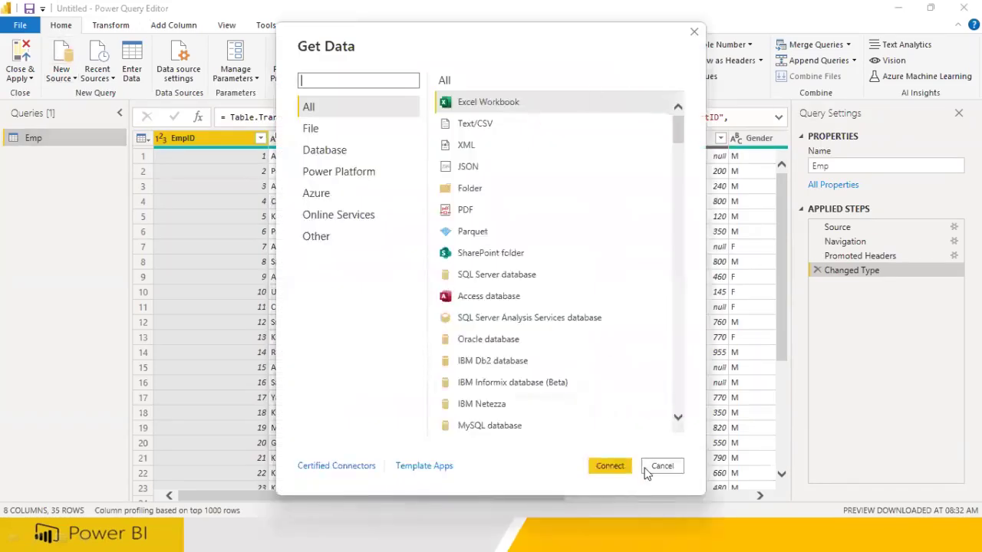
left_click(658, 469)
- Start a Group By on the Emp query with City as the grouping column and switch it to the Advanced mode
left_click(634, 78)
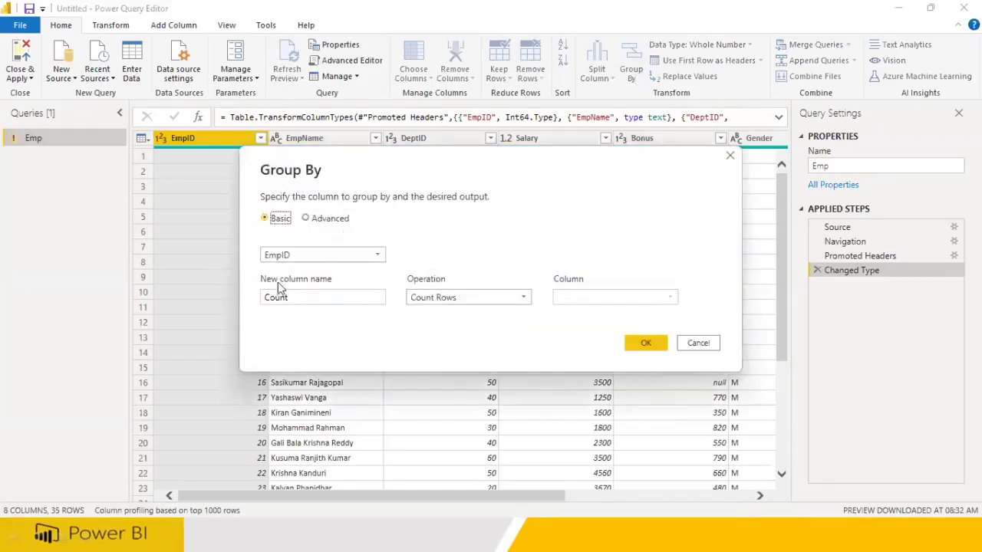
left_click(285, 255)
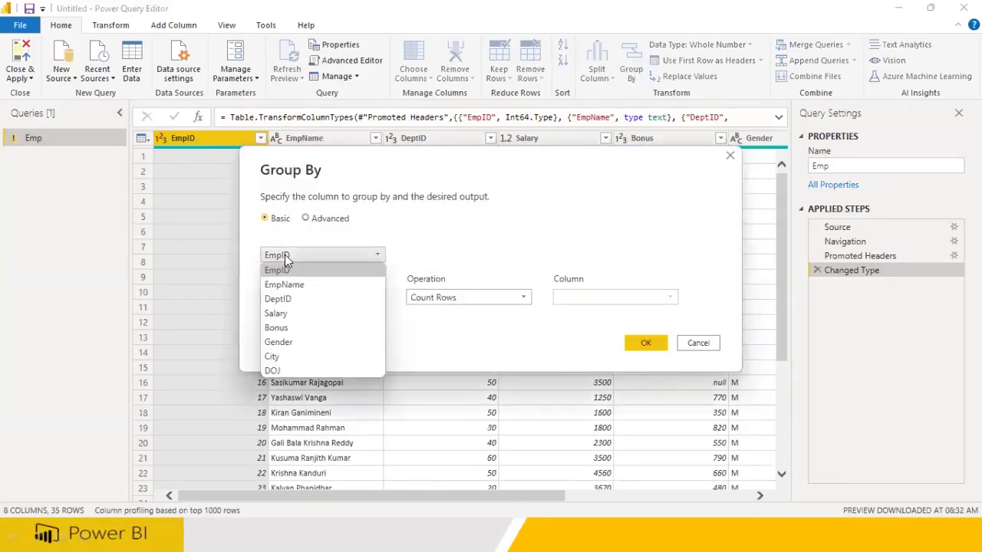
left_click(281, 358)
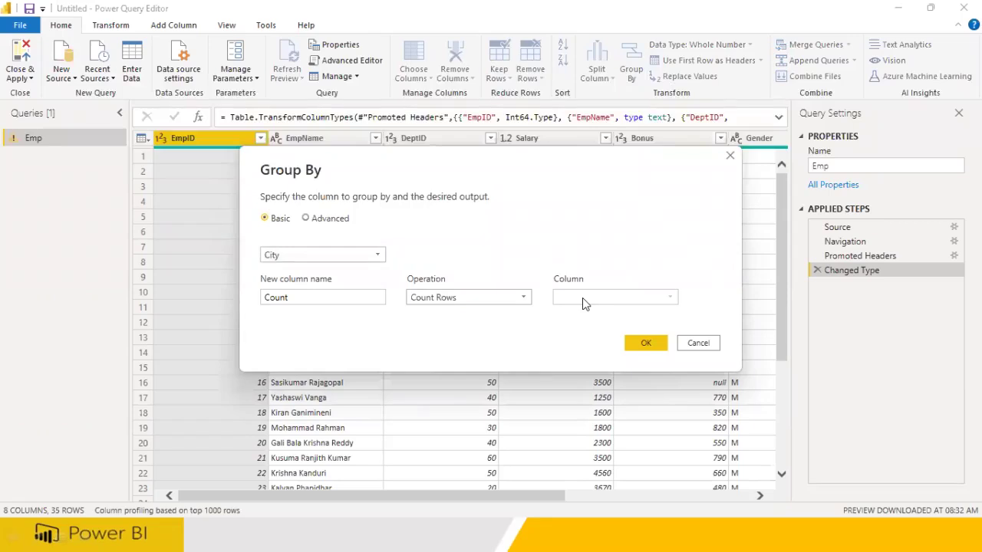
left_click(290, 304)
left_click(439, 300)
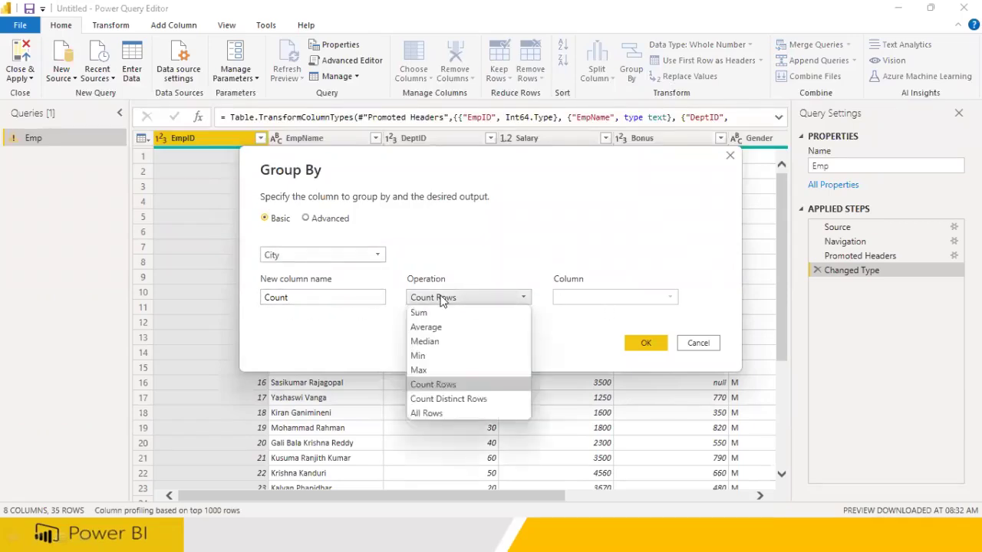
left_click(441, 300)
left_click(319, 300)
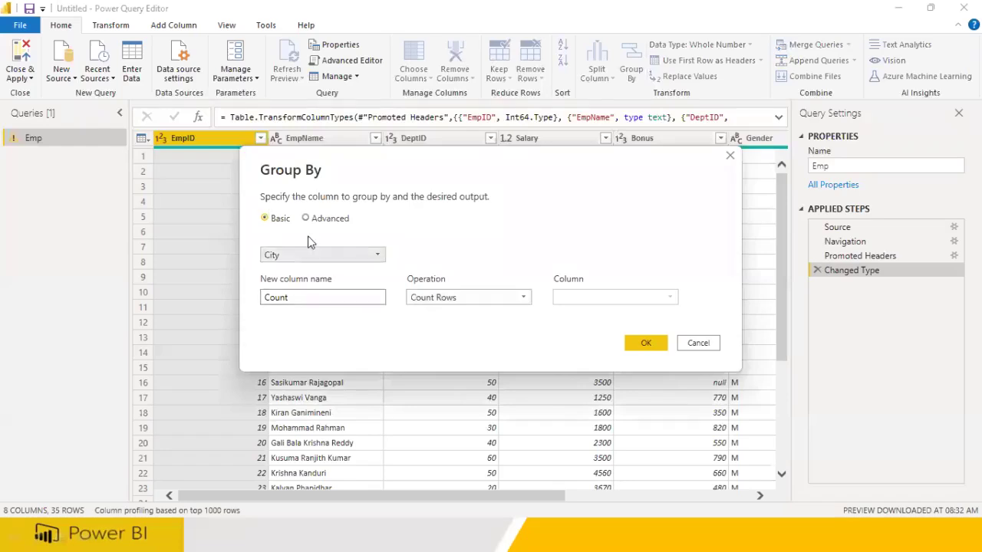
left_click(445, 300)
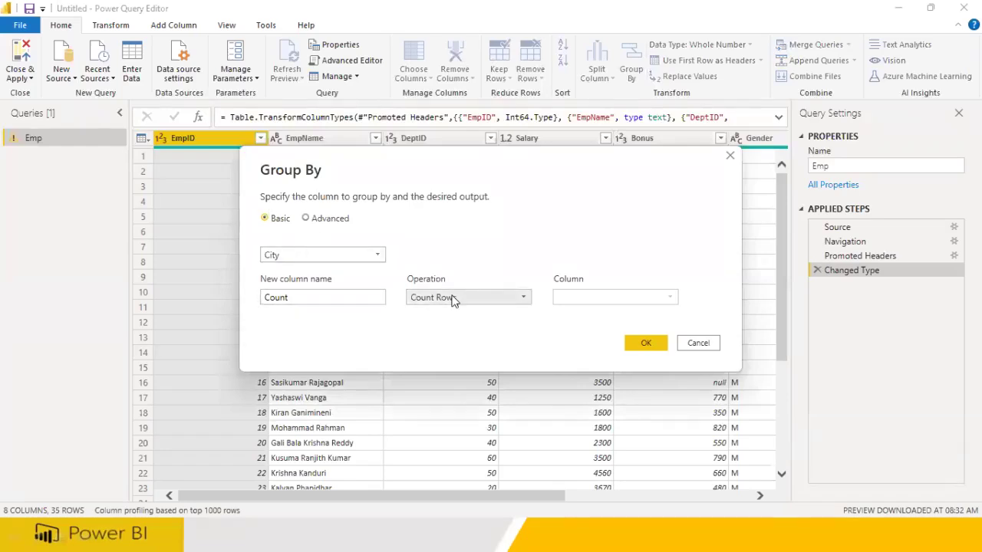
left_click(313, 220)
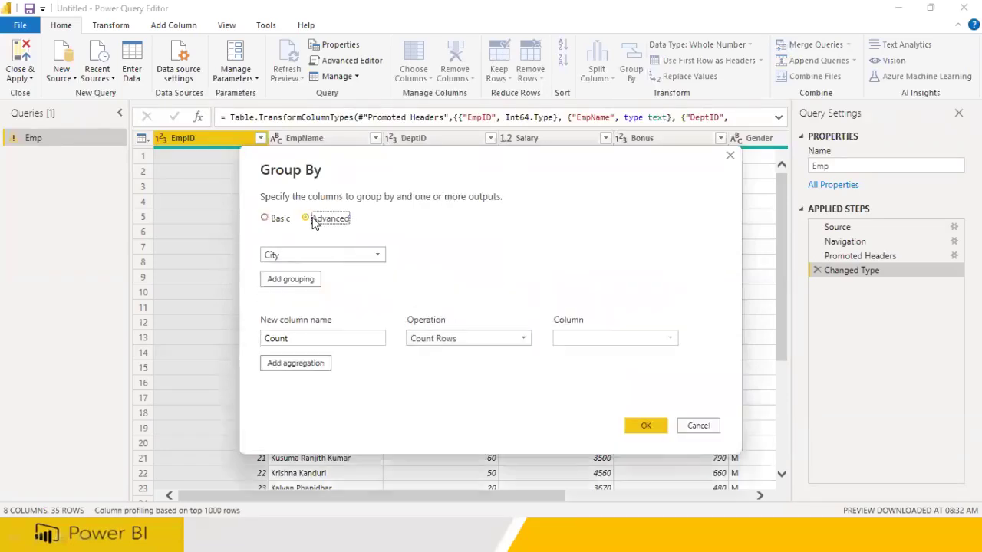
left_click(309, 282)
left_click(310, 283)
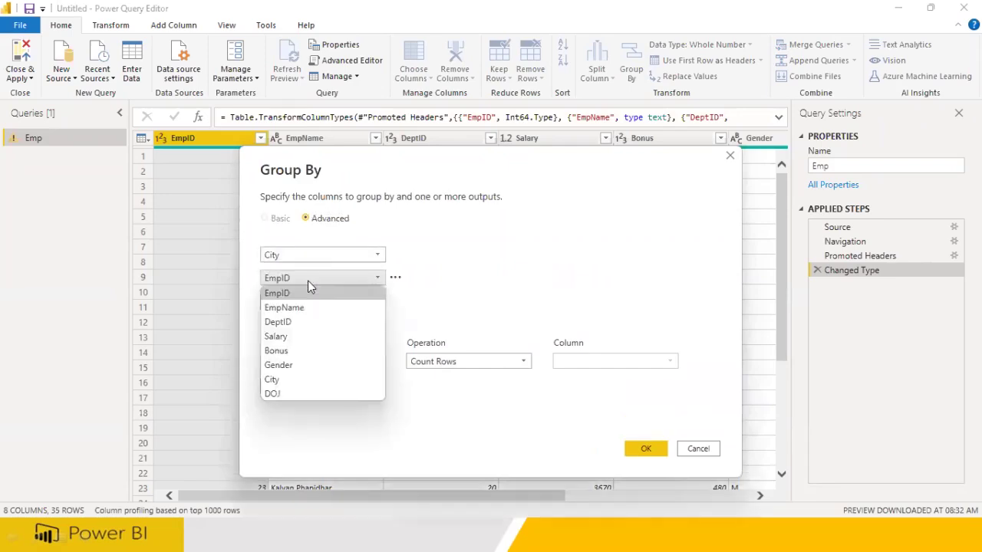
left_click(308, 280)
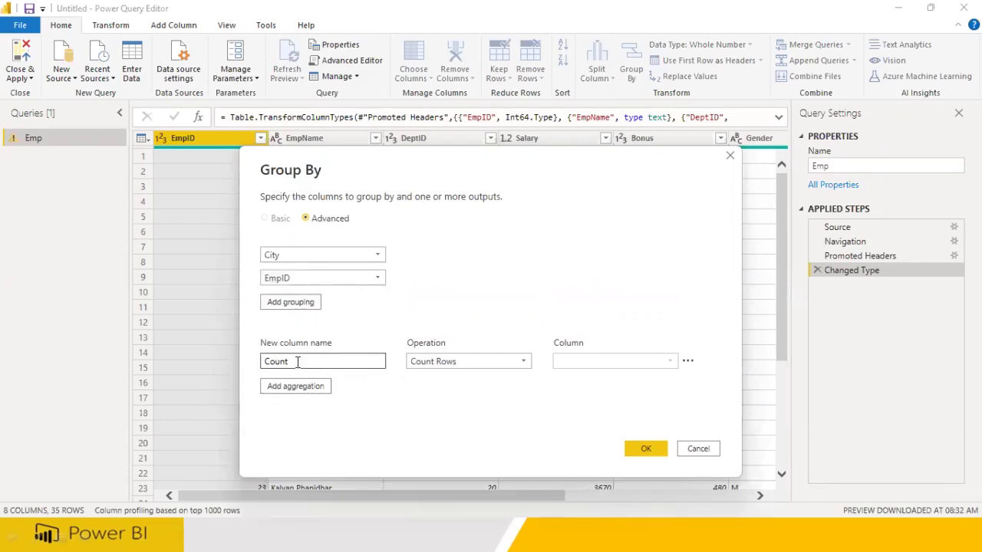
left_click(295, 279)
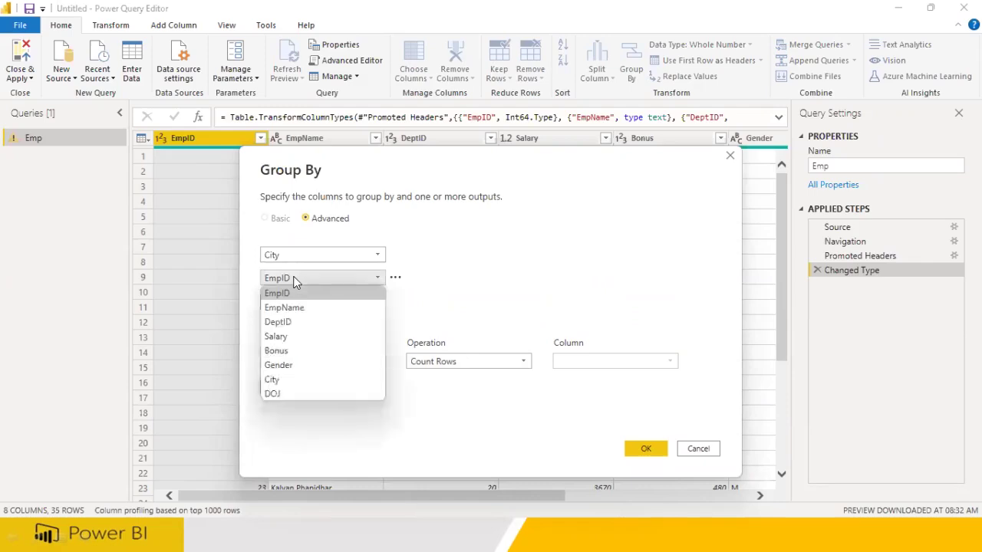
left_click(469, 281)
left_click(395, 278)
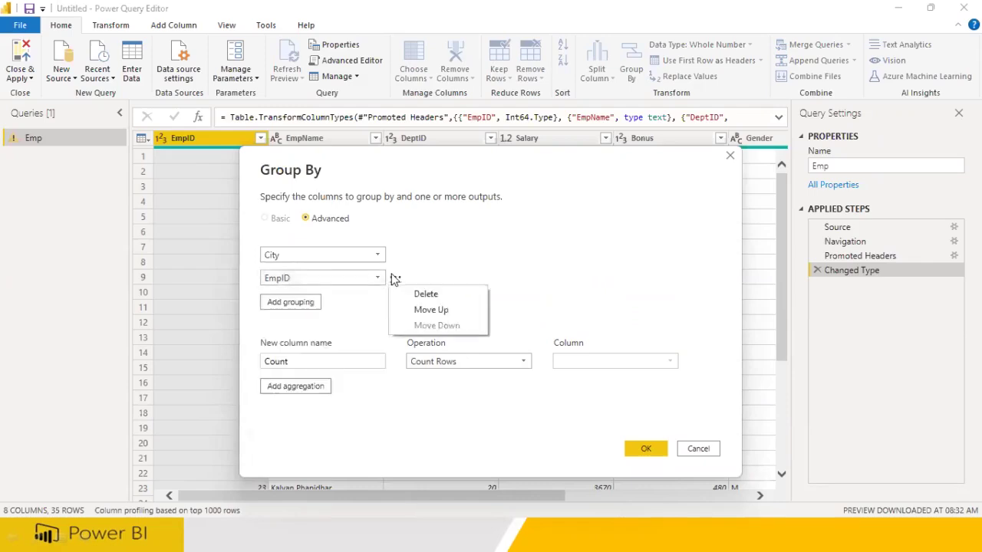
left_click(420, 296)
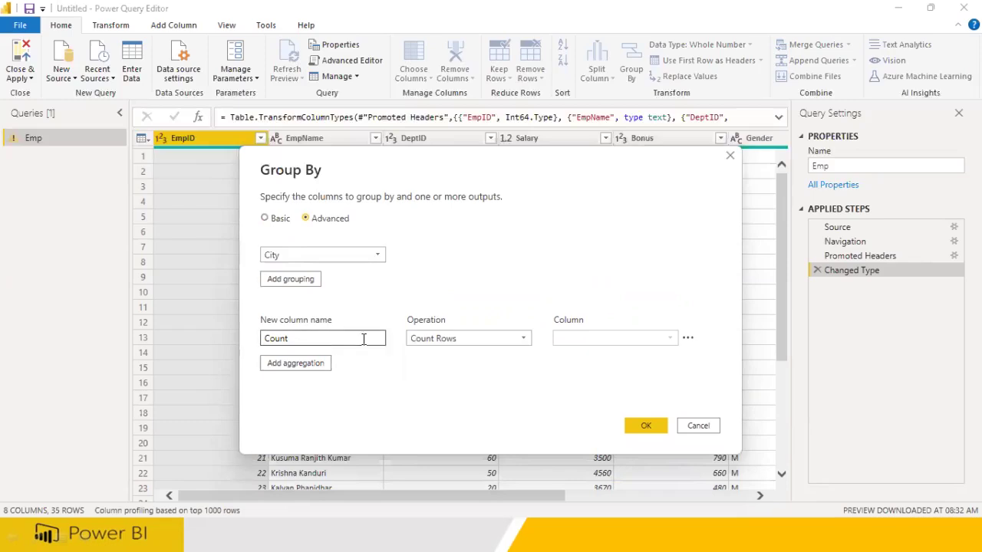
- Add a second aggregation to the grouping that computes the Sum of the Salary column
left_click(295, 363)
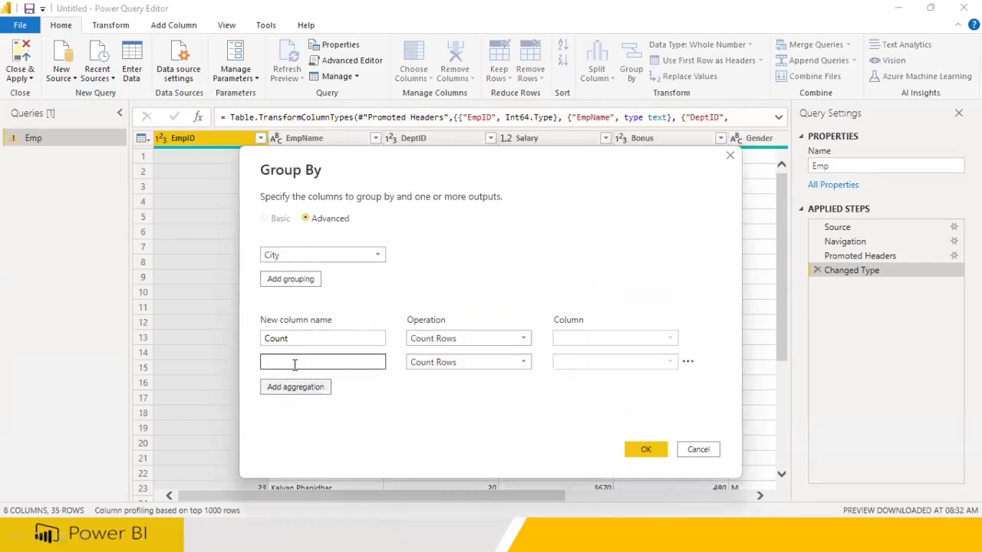
left_click(452, 367)
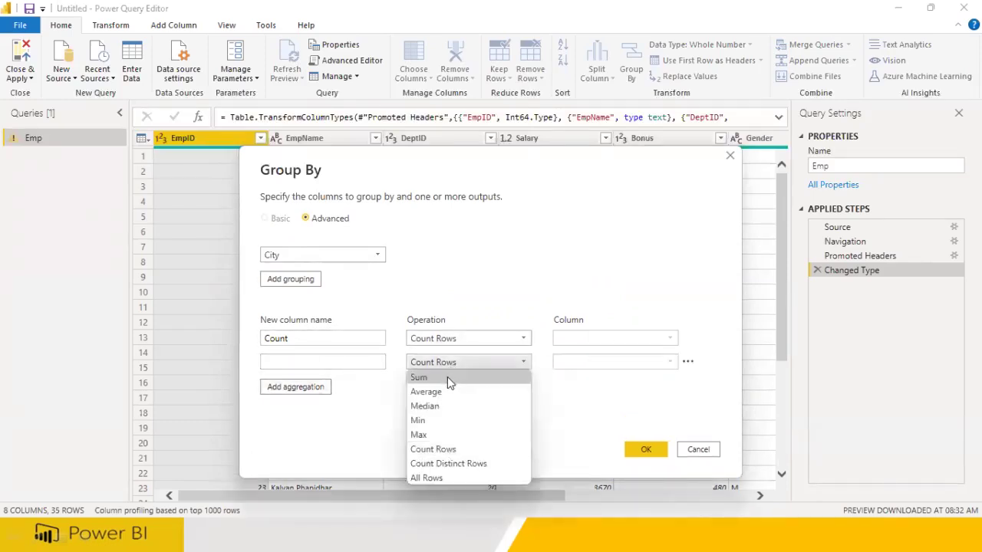
left_click(447, 378)
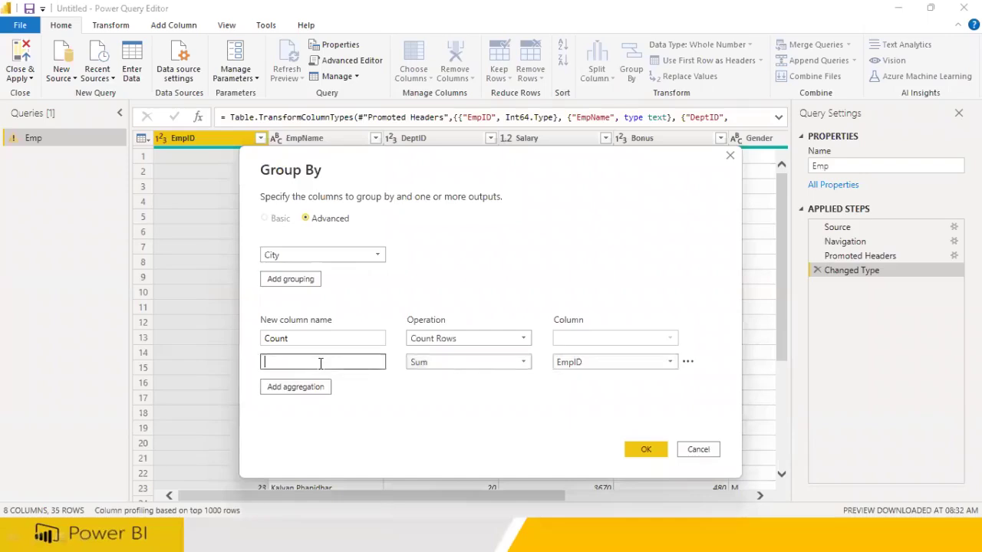
left_click(605, 364)
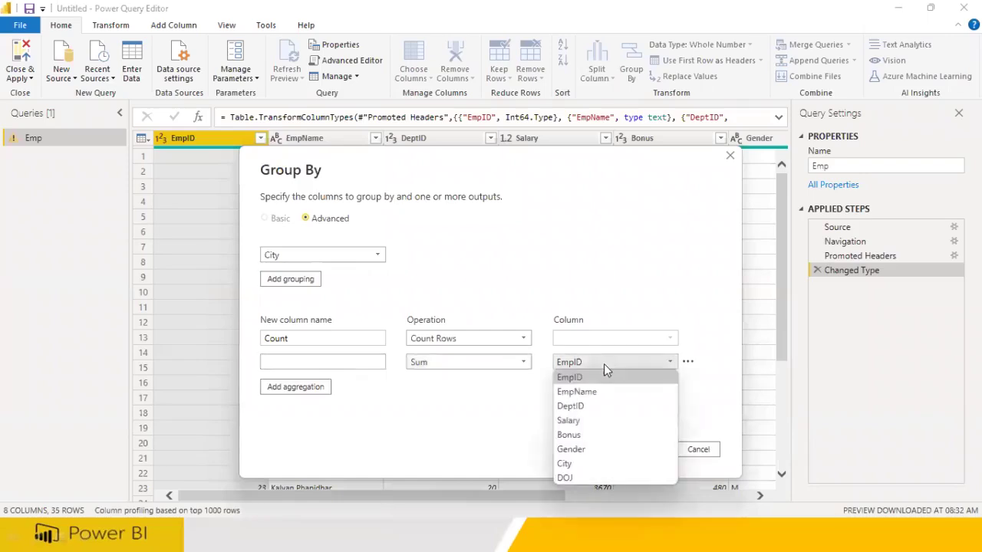
left_click(599, 422)
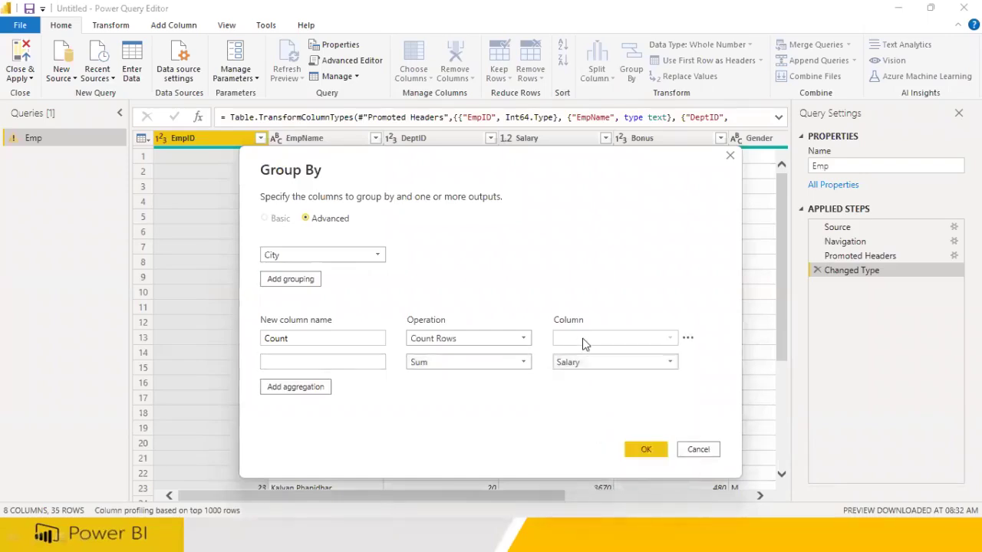
- Name the Count Rows aggregation NoOfEmps and the salary sum TotalSalary
left_click(468, 338)
left_click(309, 339)
left_click_drag(309, 338, 184, 342)
type("NoOfEmps")
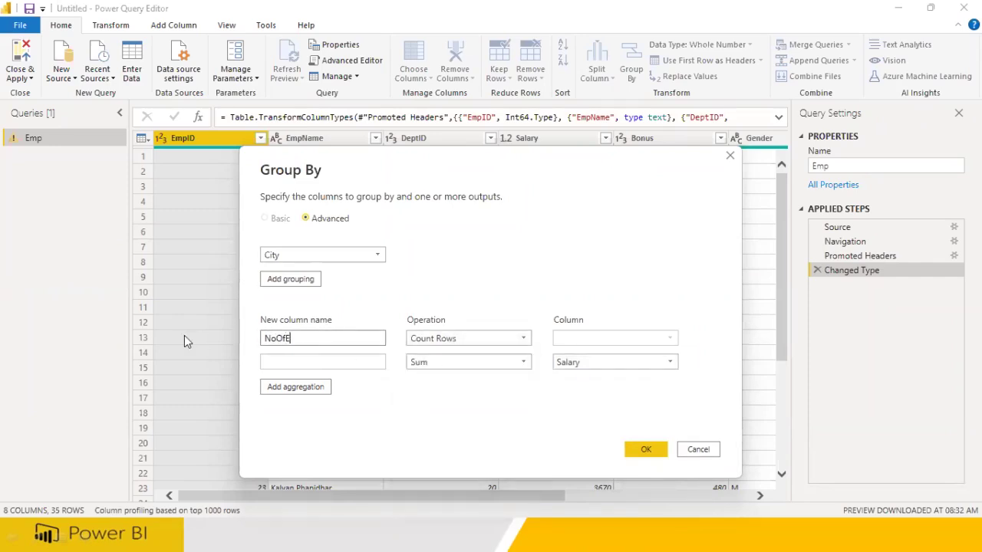
left_click(372, 363)
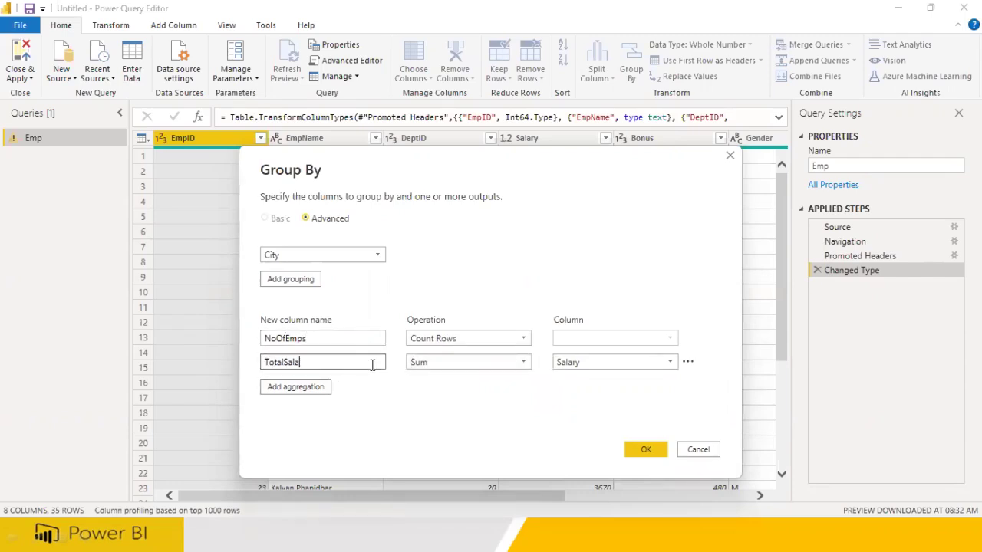
- Add a third aggregation named AvgSalary with the Average of Salary, and apply the grouping
left_click(306, 387)
left_click(447, 381)
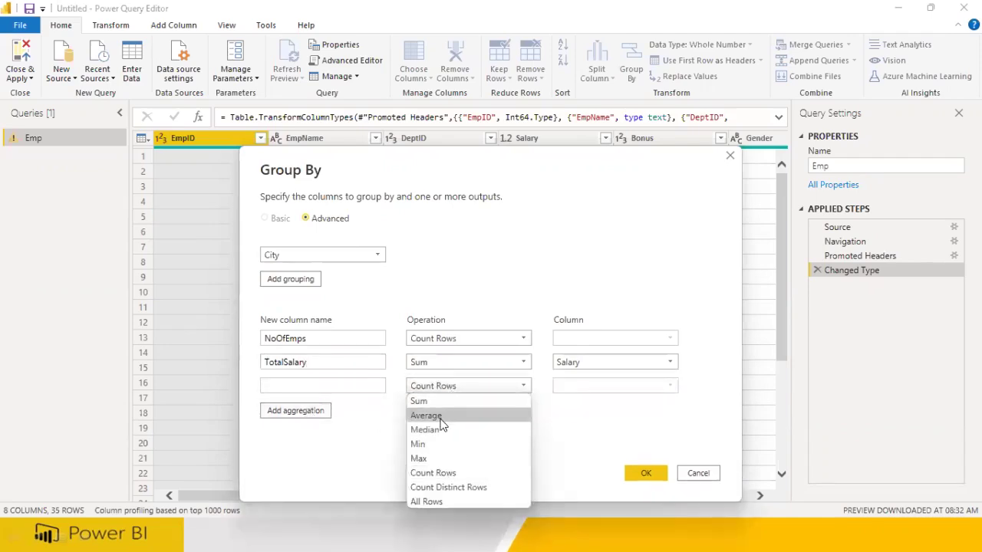
left_click(438, 415)
left_click(581, 388)
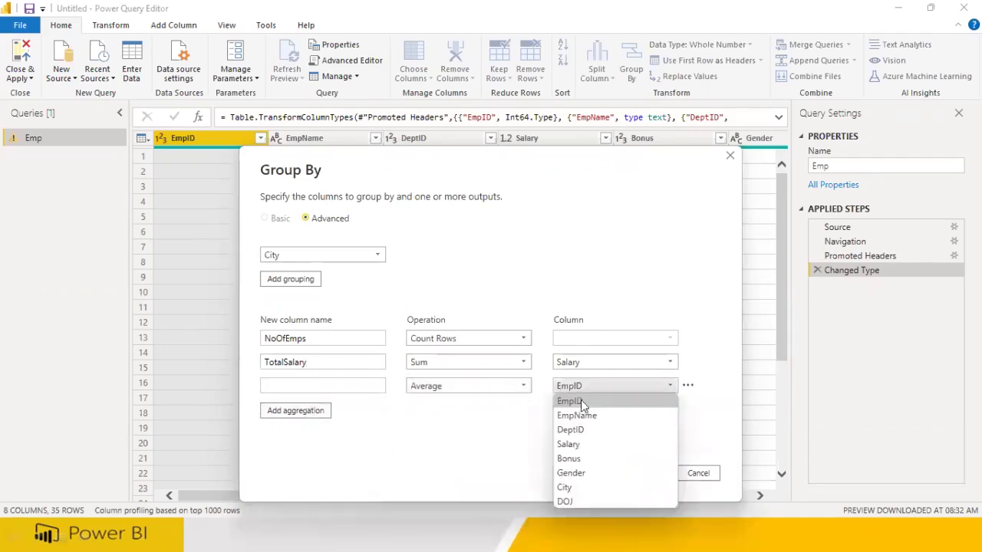
left_click(580, 444)
left_click(313, 384)
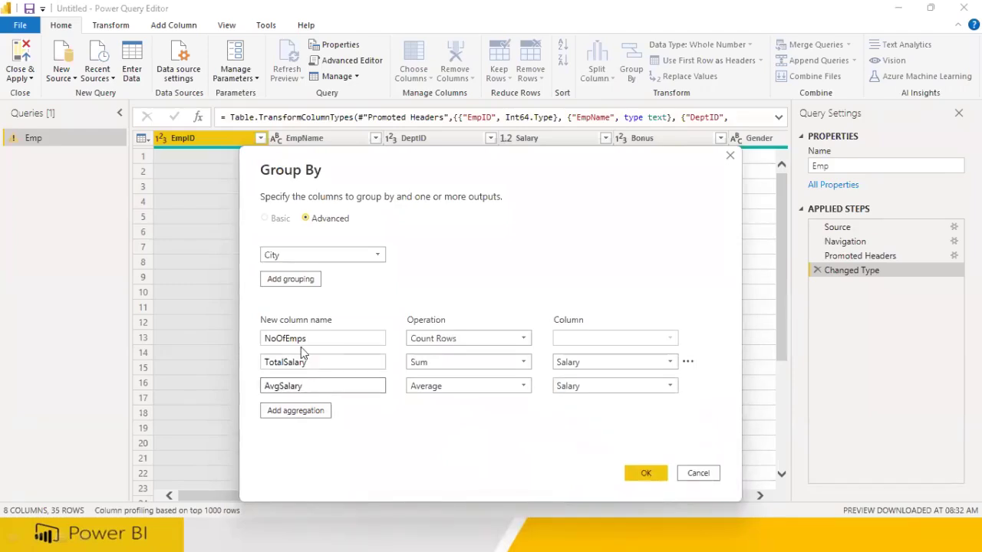
left_click(645, 473)
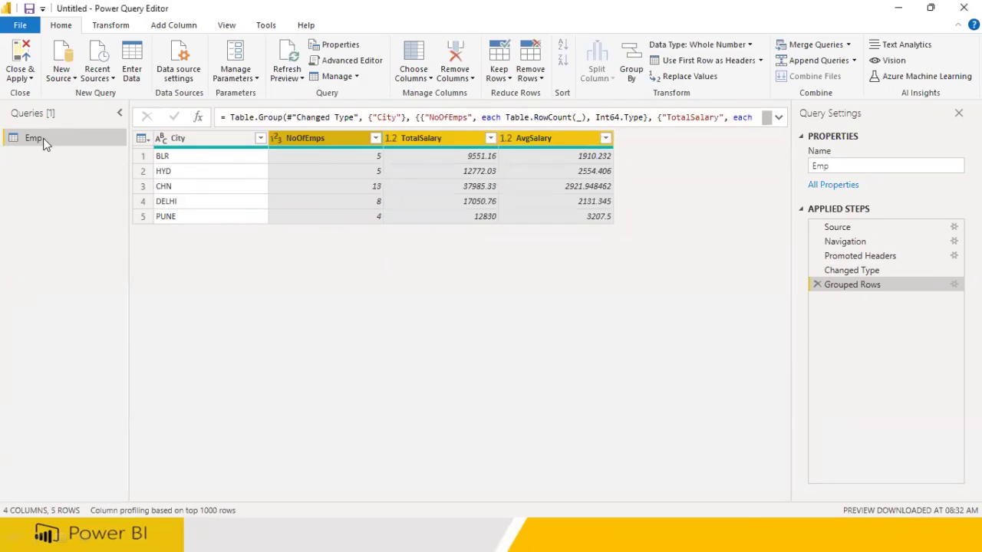
- Apply the query changes to the report, remove the broken bar chart, and display the grouped Emp table's data
left_click(21, 58)
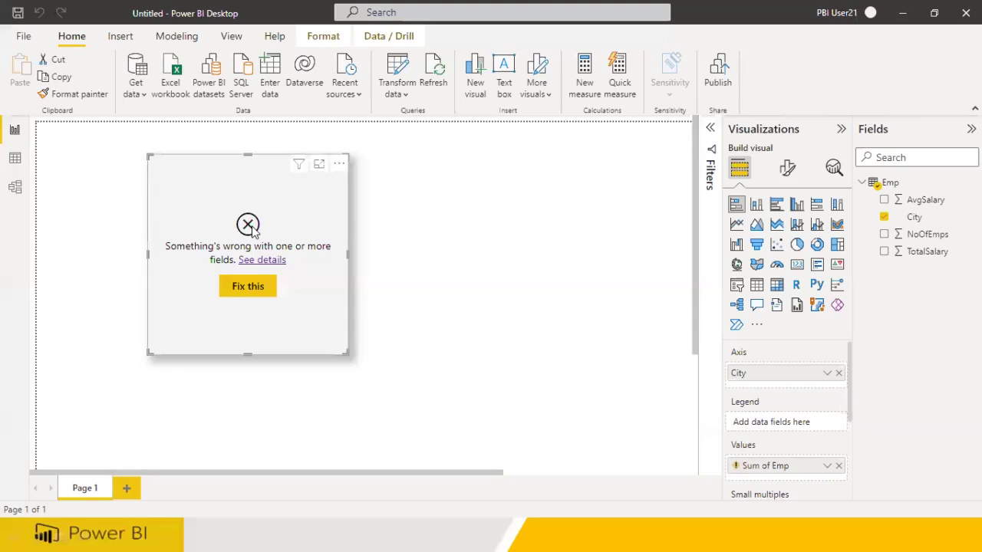
left_click(339, 165)
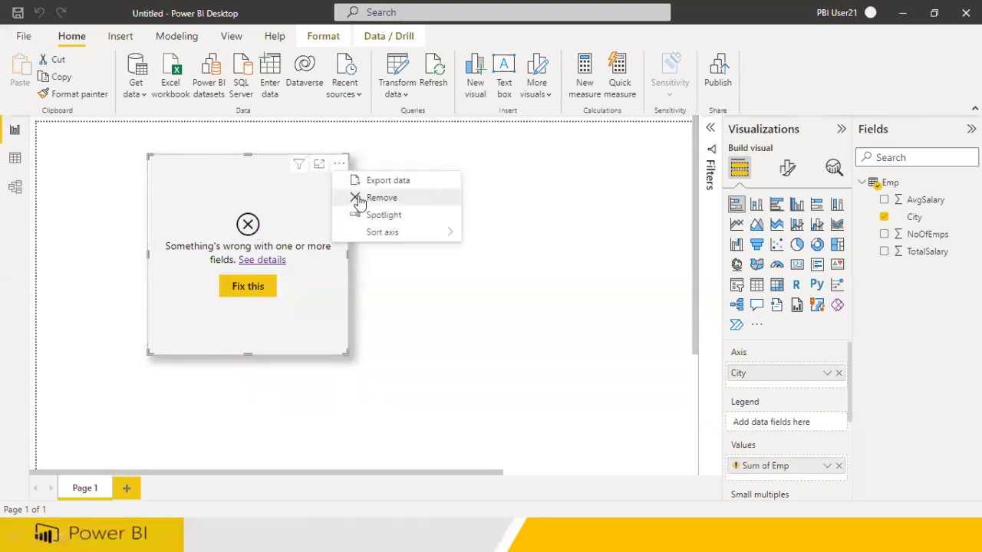
left_click(358, 200)
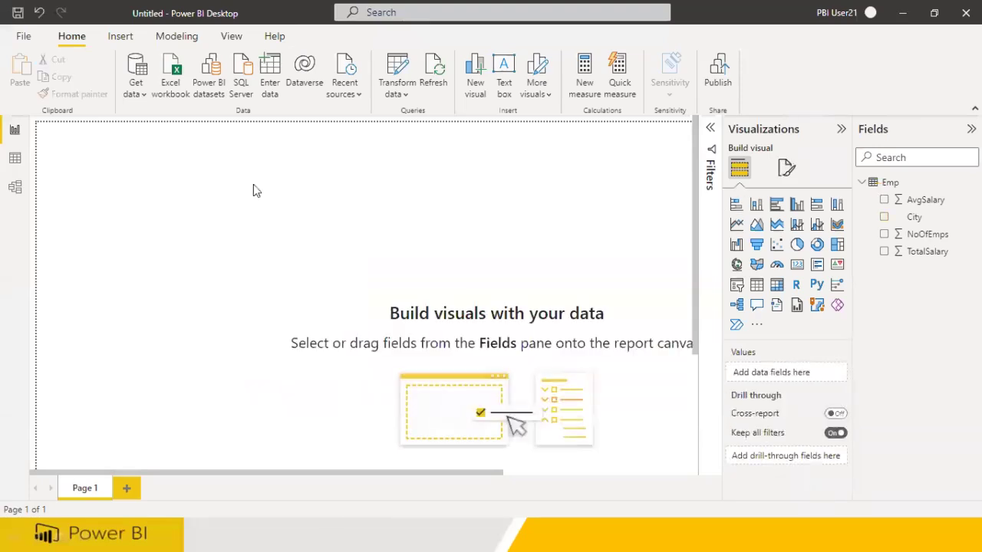
left_click(14, 160)
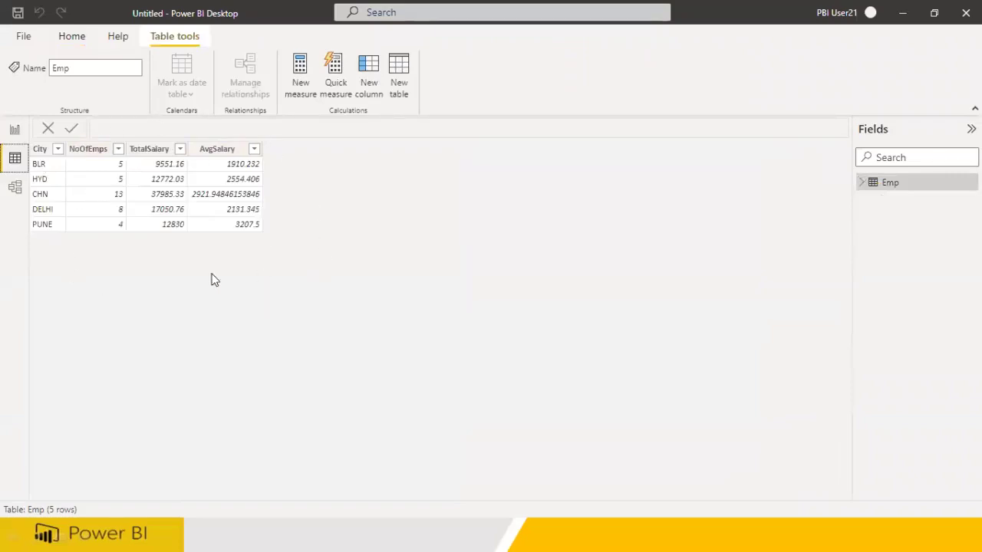
- Add a stacked bar chart to the report page with City on the axis and the Sum of TotalSalary as values
left_click(14, 130)
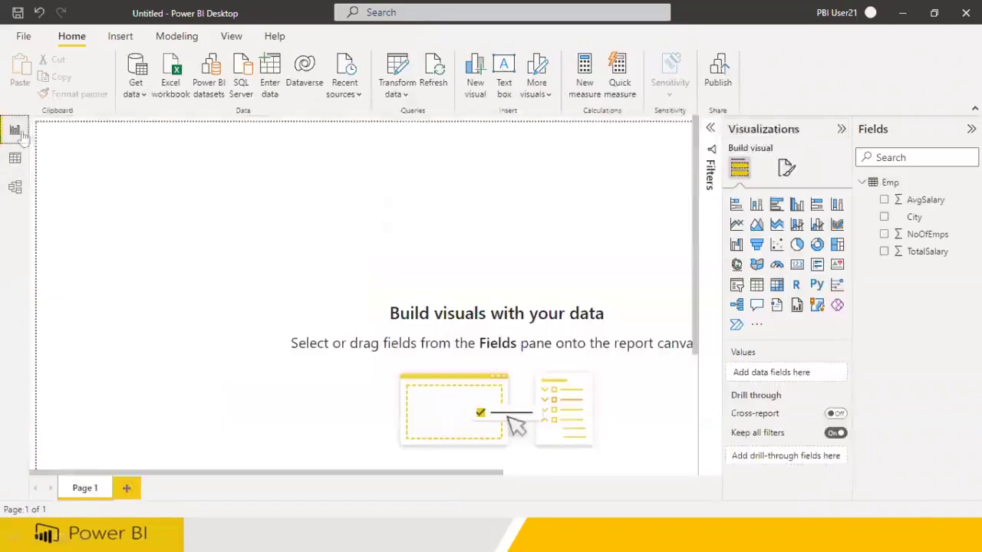
left_click(736, 204)
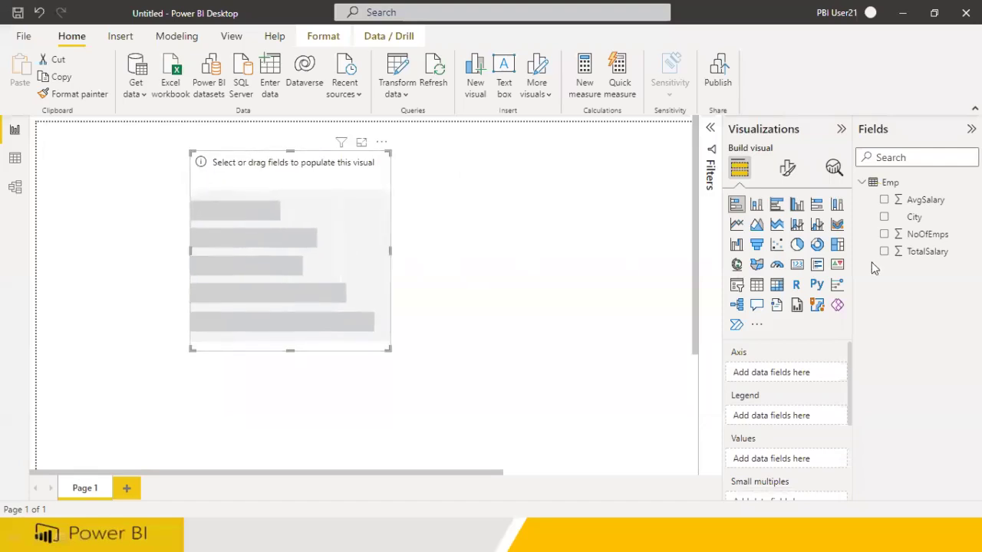
left_click_drag(913, 217, 313, 285)
left_click_drag(926, 252, 350, 276)
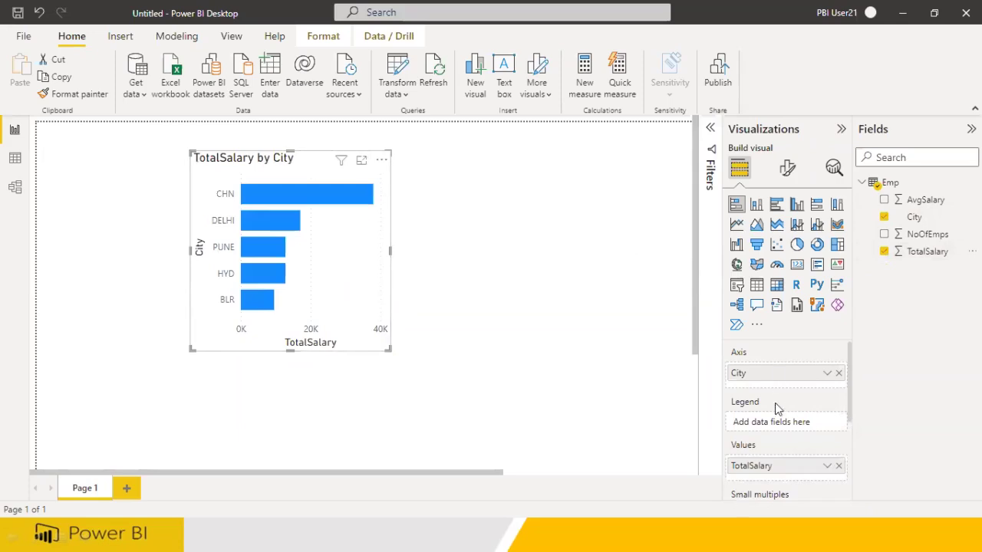
left_click(826, 466)
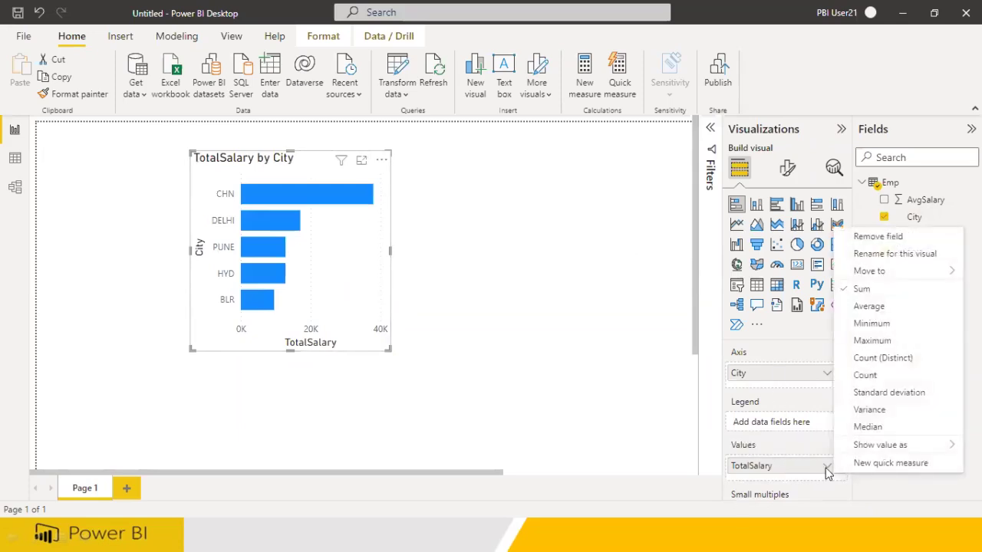
left_click(862, 290)
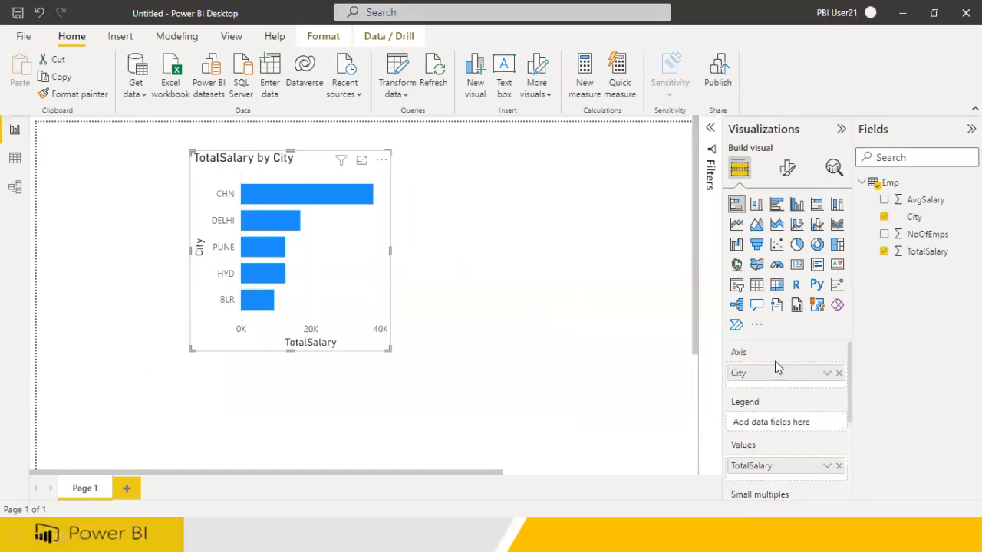
- Turn on data labels for the TotalSalary by City bar chart
left_click(788, 170)
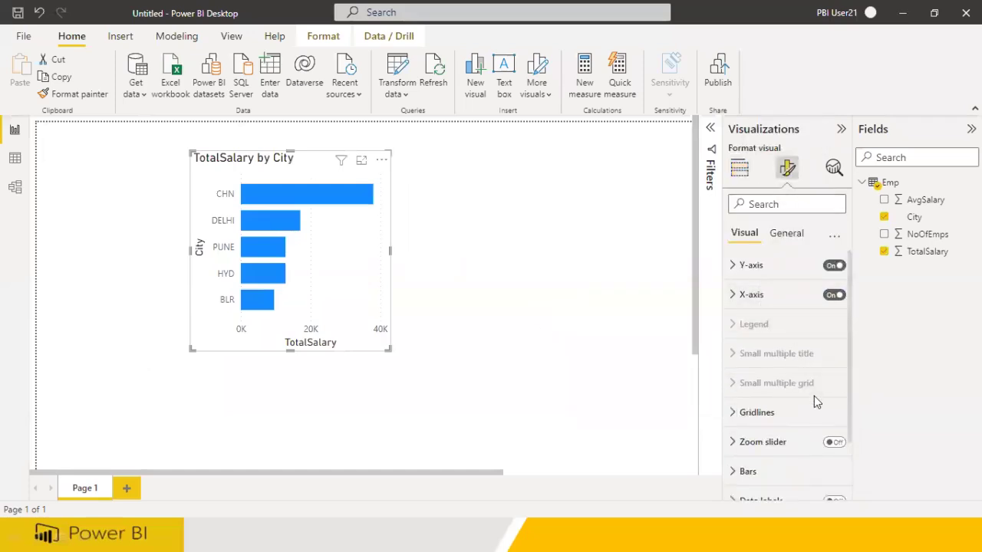
scroll(819, 444, "down", 1)
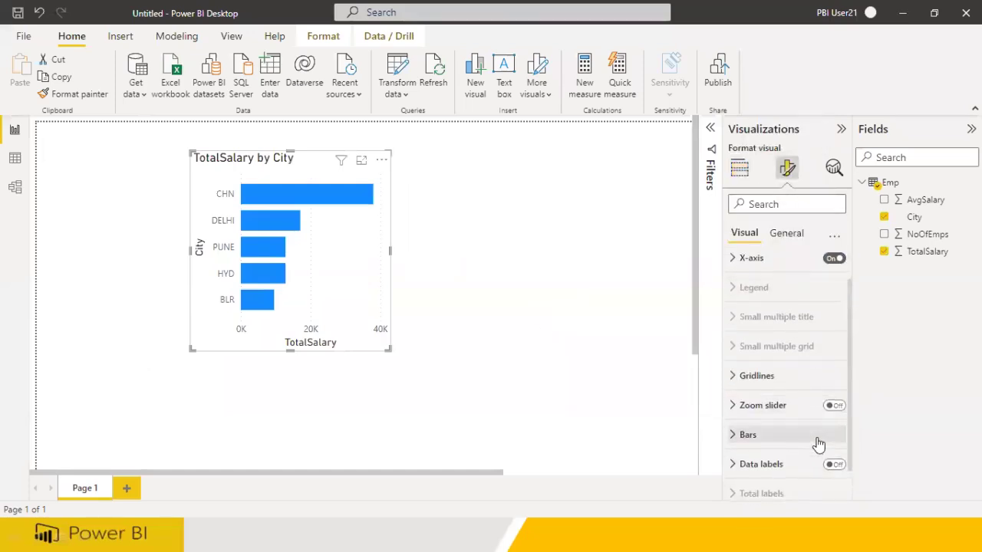
left_click(838, 465)
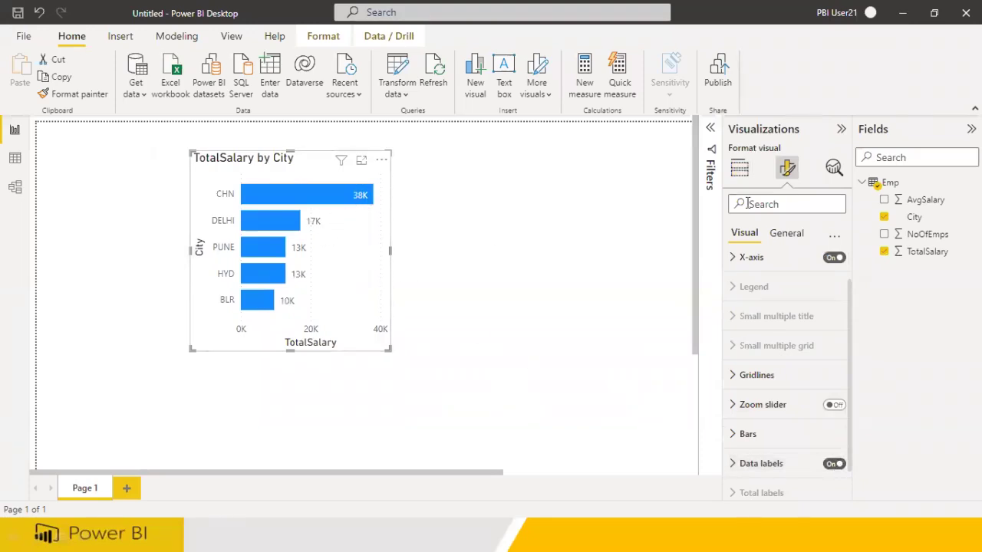
- Examine the aggregation options available for the TotalSalary values of the bar chart
left_click(739, 167)
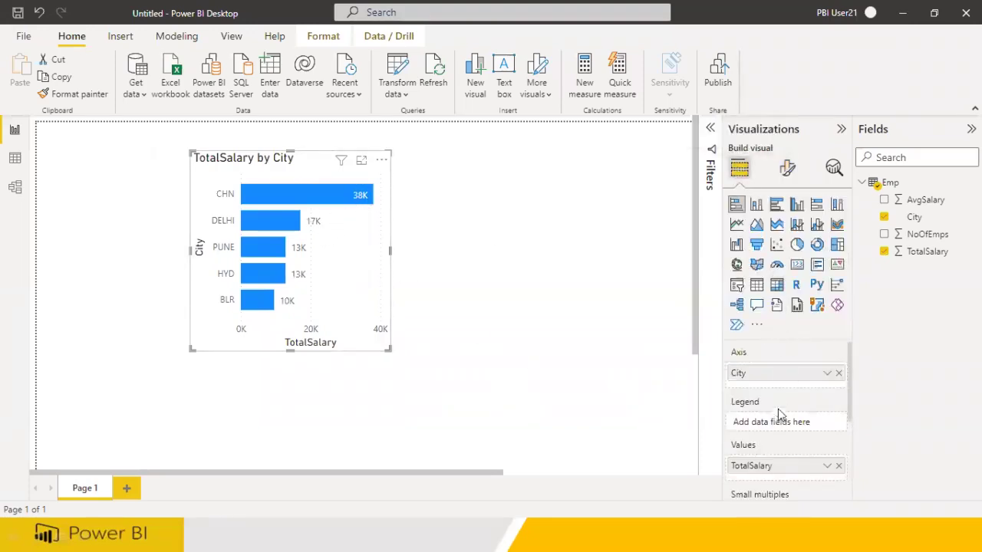
scroll(787, 436, "down", 1)
left_click(828, 420)
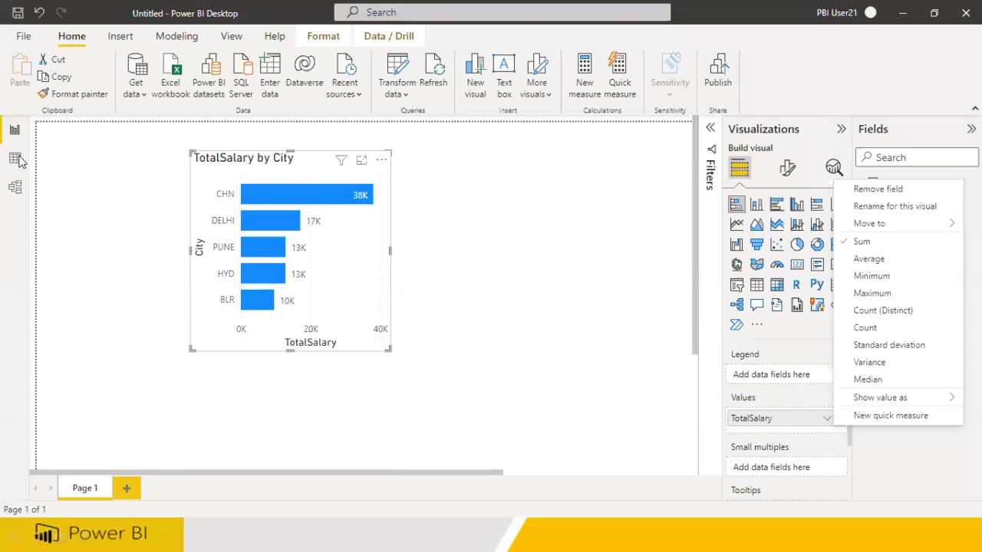
key("Escape")
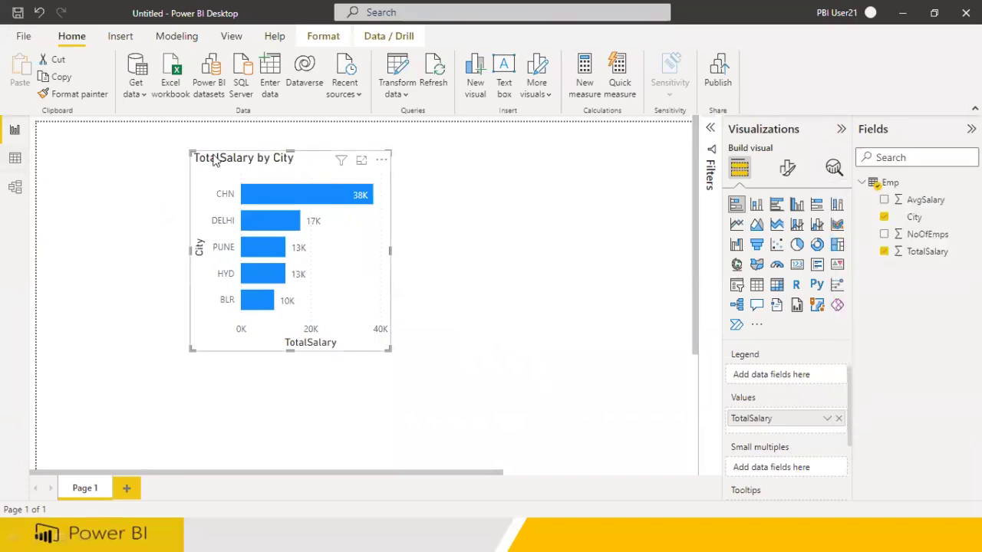
- Return to the data of the grouped Emp table
left_click(15, 158)
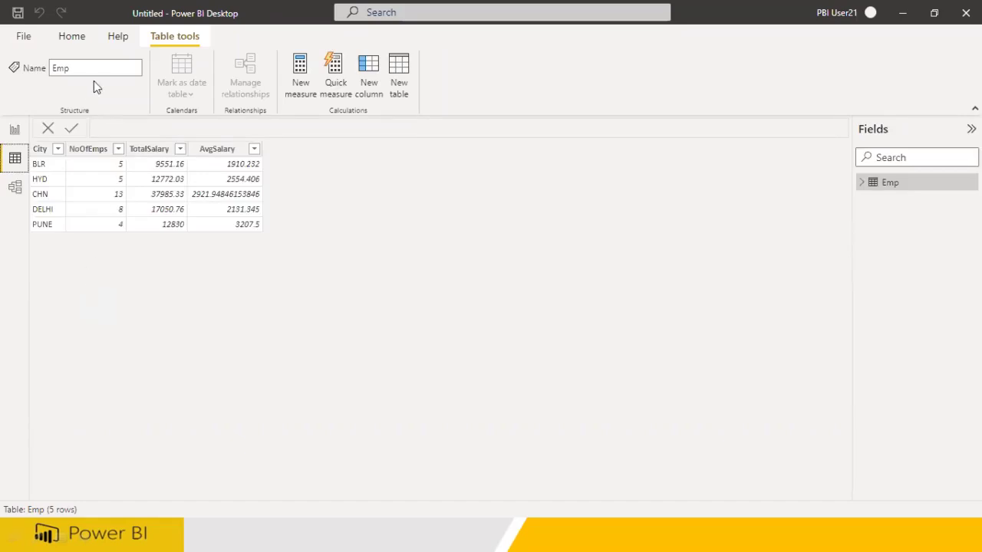
left_click(74, 39)
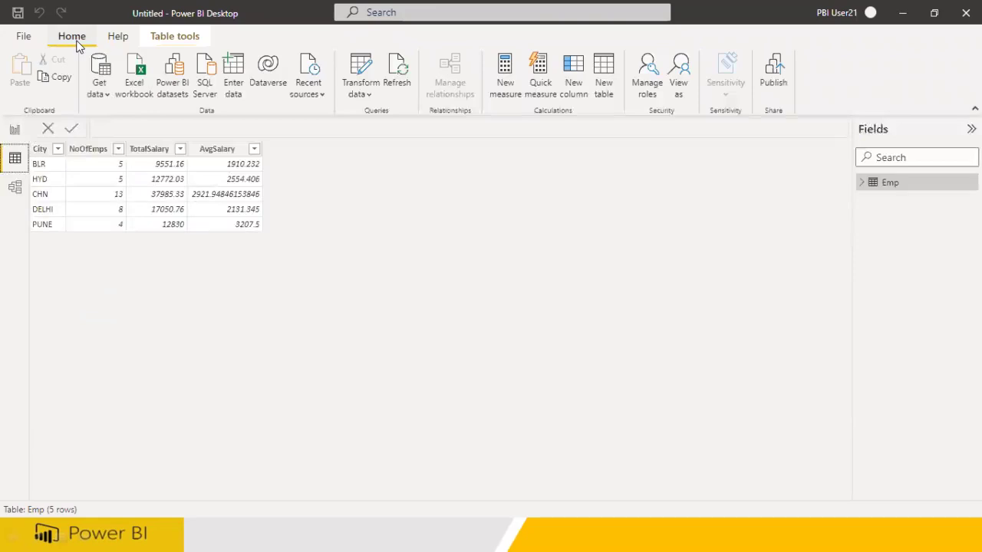